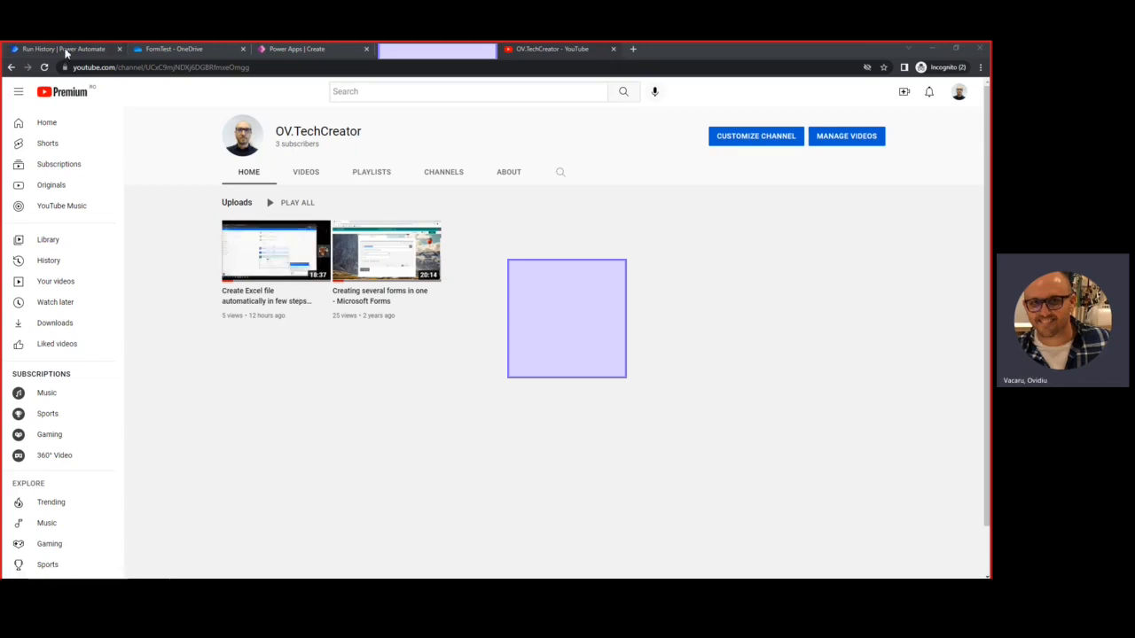
Check the FormTestFlow run's trigger step, then view the three xlsx files in OneDrive FormTest
{"action": "left_click", "coordinate": [69, 50]}
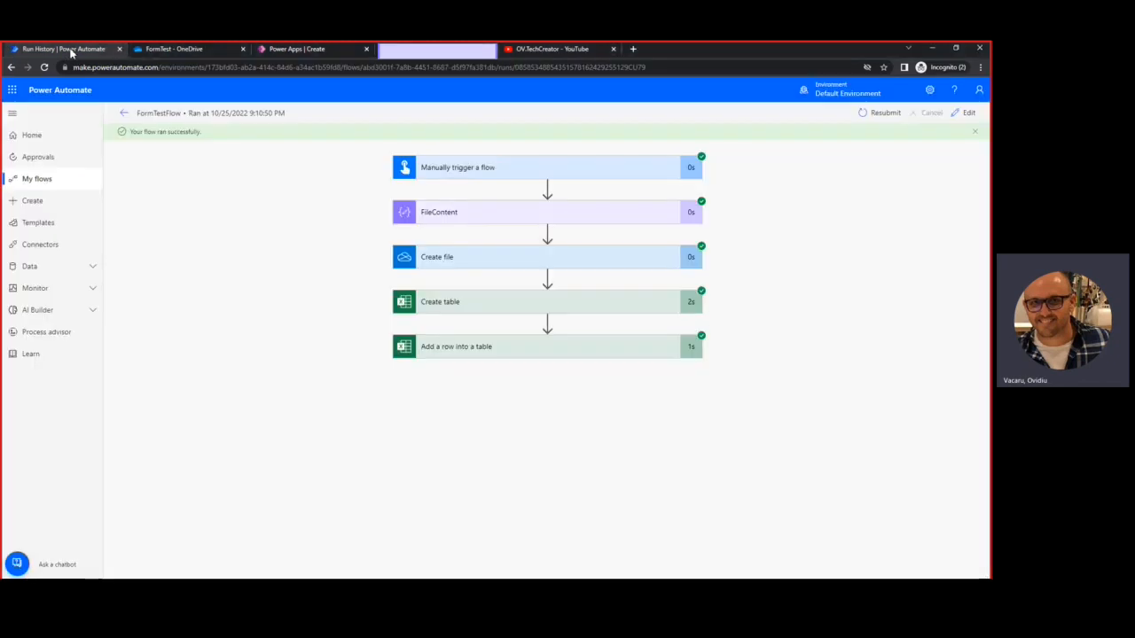
{"action": "left_click", "coordinate": [508, 173]}
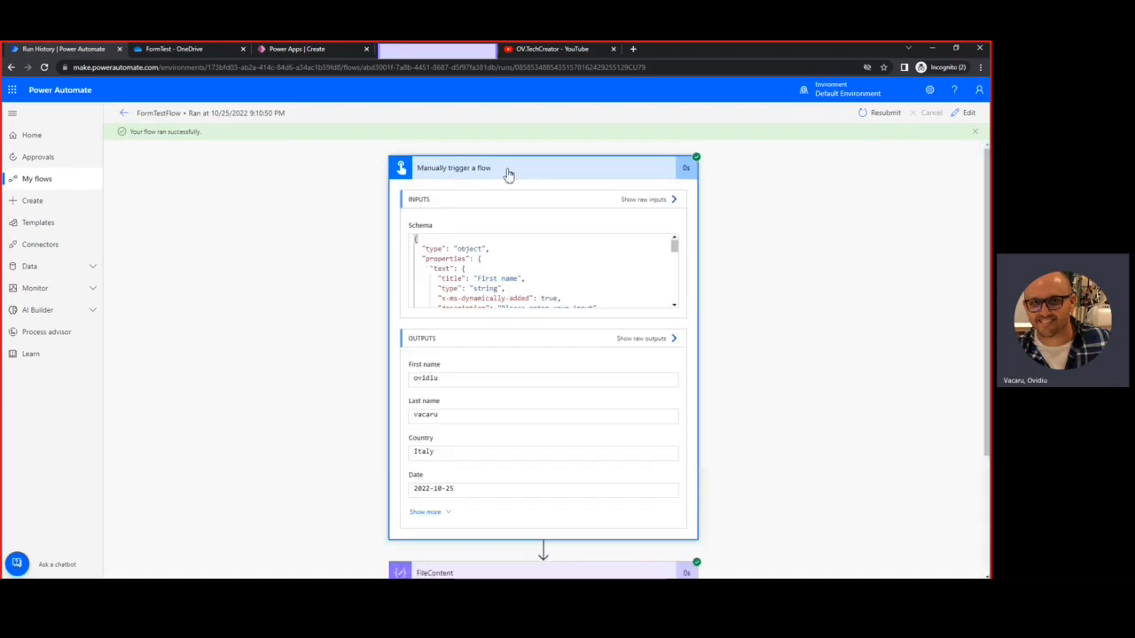
{"action": "left_click", "coordinate": [511, 171]}
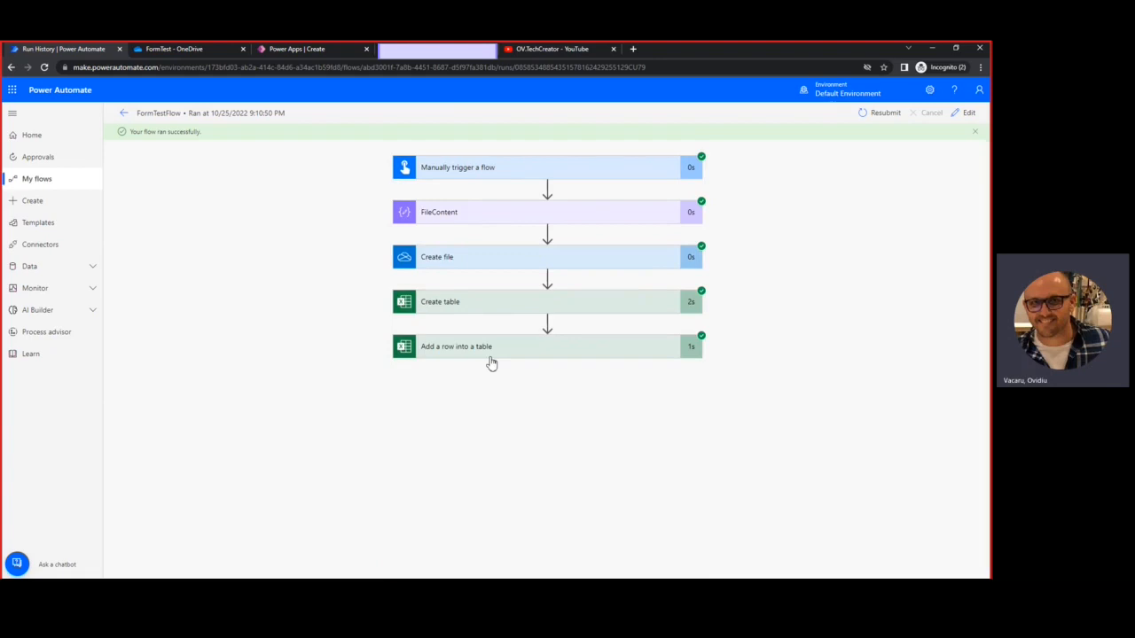
{"action": "left_click", "coordinate": [191, 52]}
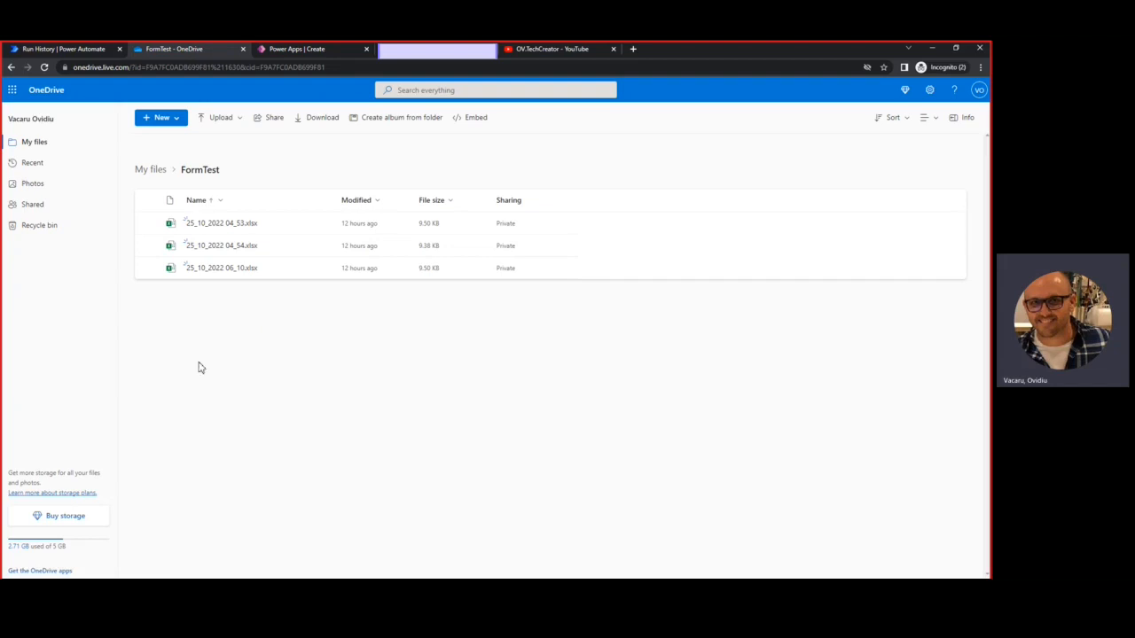
Compare the flow run with the OneDrive files, then view the same xlsx files in SharePoint FormTest
{"action": "left_click", "coordinate": [52, 48]}
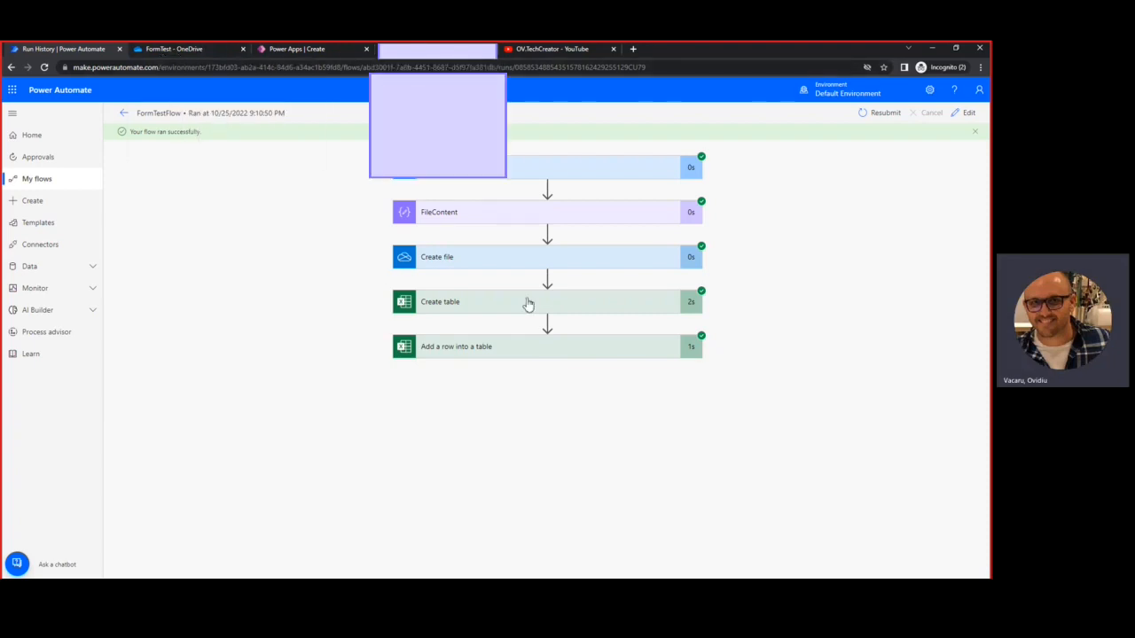
{"action": "left_click", "coordinate": [190, 50]}
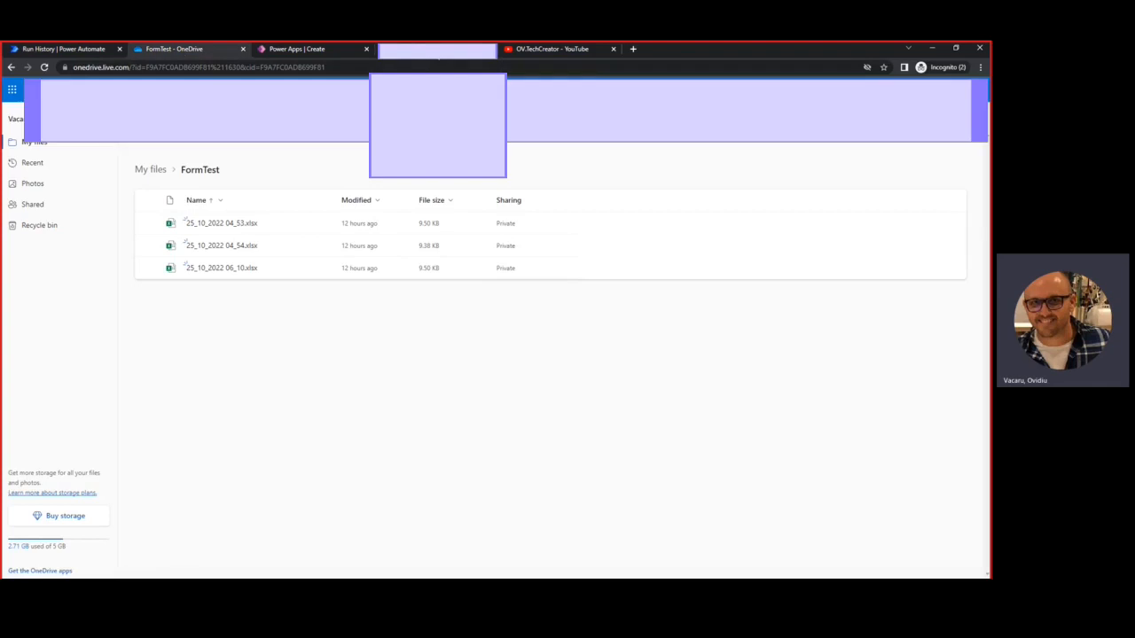
{"action": "left_click", "coordinate": [417, 50]}
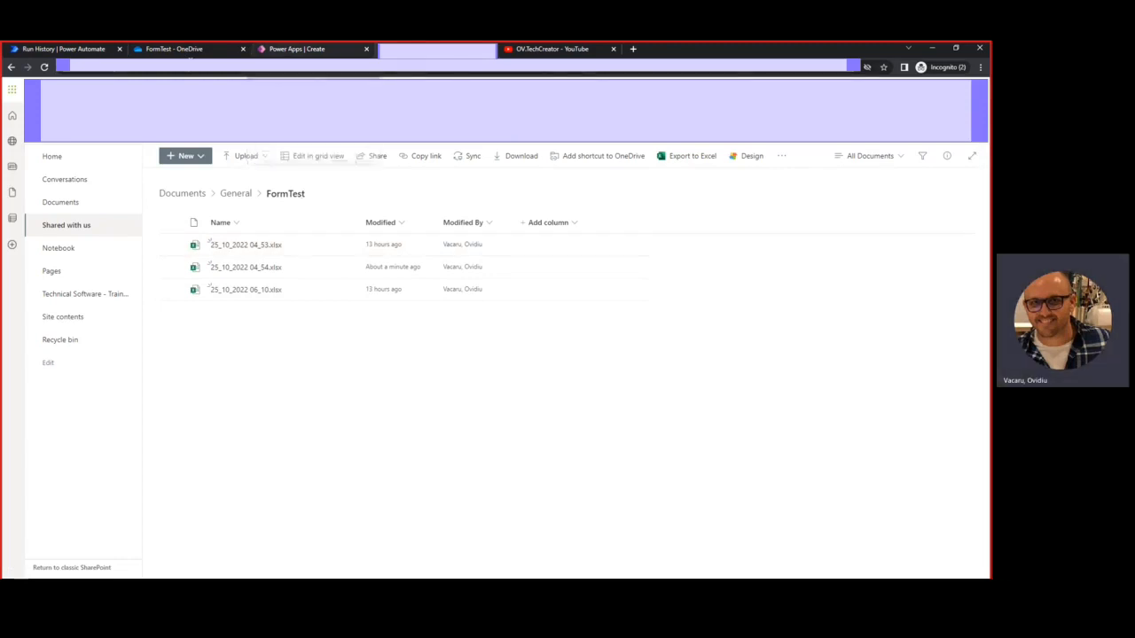
Cycle through the OneDrive, YouTube and SharePoint tabs before landing on the Power Apps Create page
{"action": "left_click", "coordinate": [182, 51]}
{"action": "left_click", "coordinate": [567, 49]}
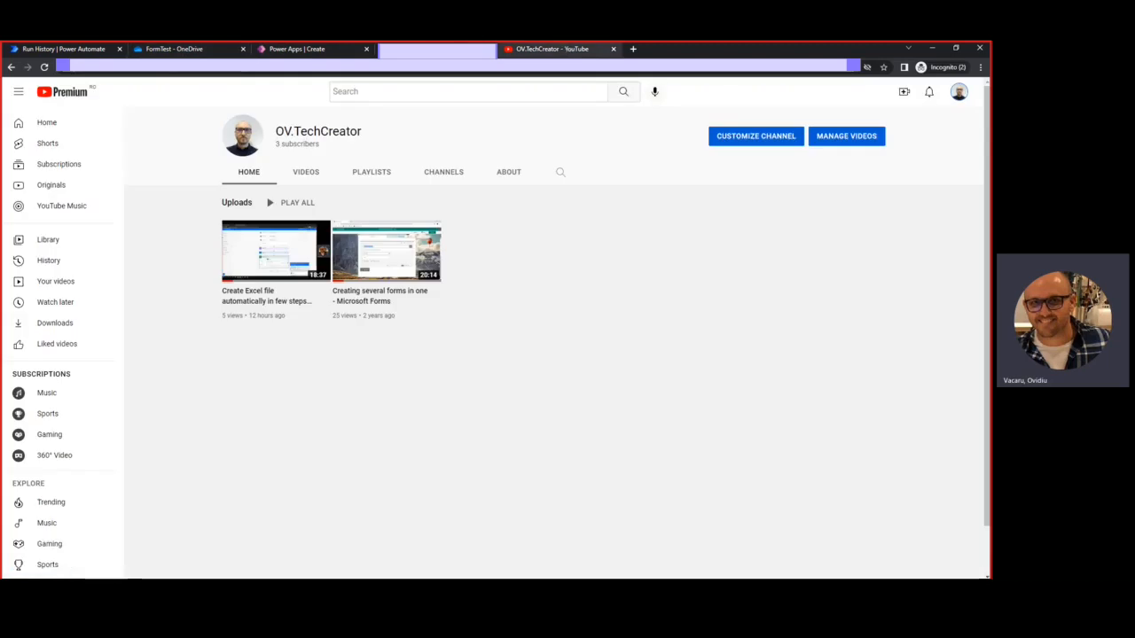
{"action": "left_click", "coordinate": [438, 51]}
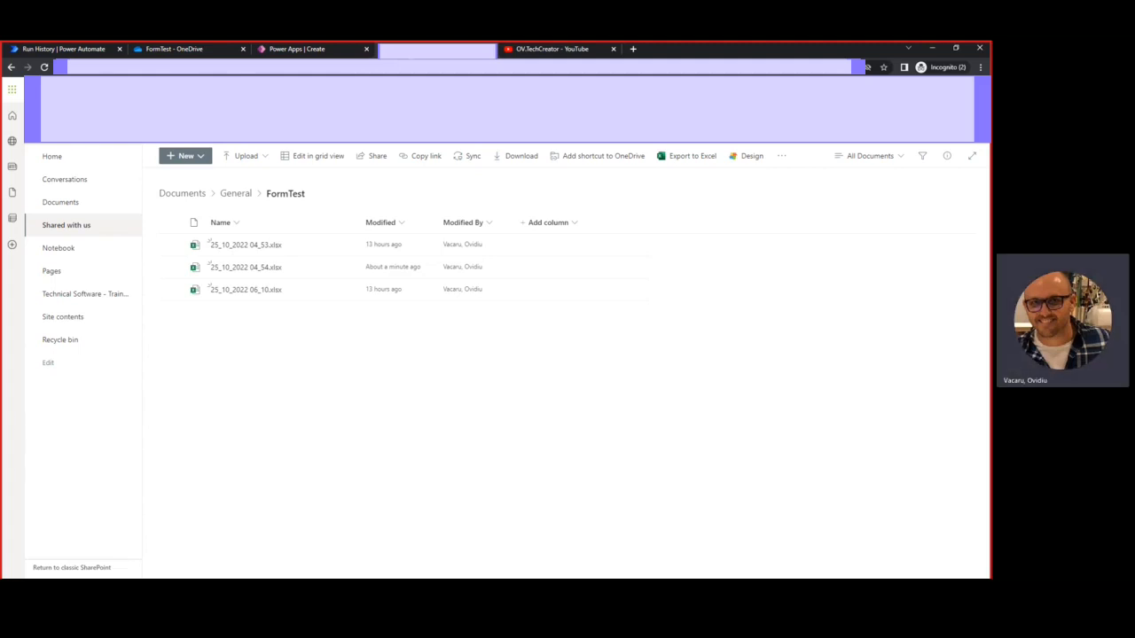
{"action": "left_click", "coordinate": [295, 48]}
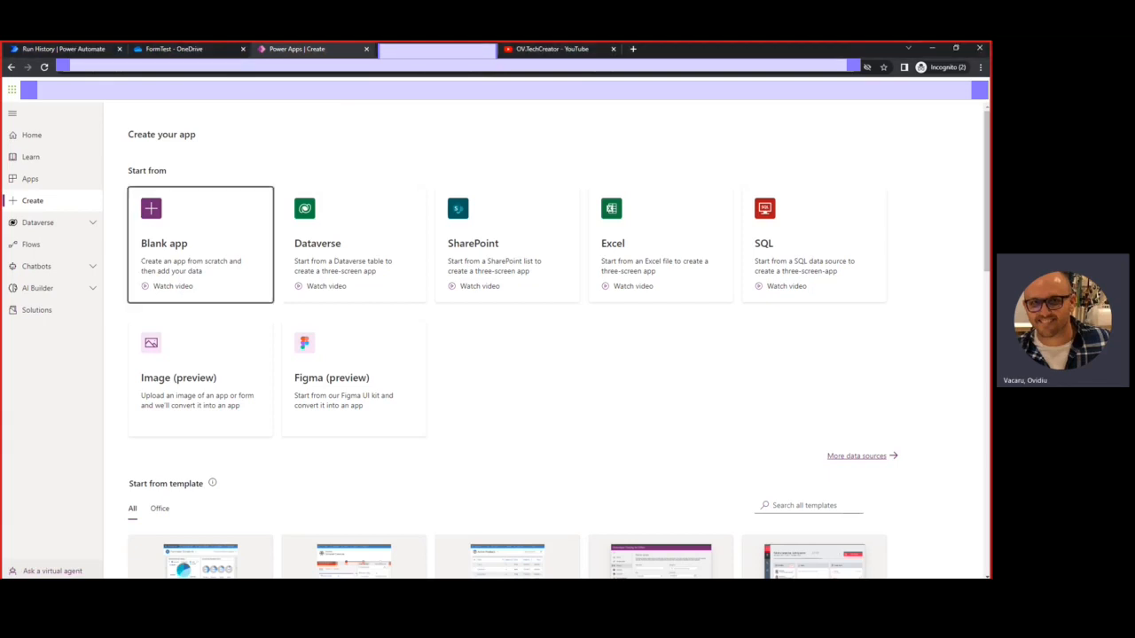
Create a blank tablet-format canvas app named 'PDF Viewer'
{"action": "left_click", "coordinate": [177, 235]}
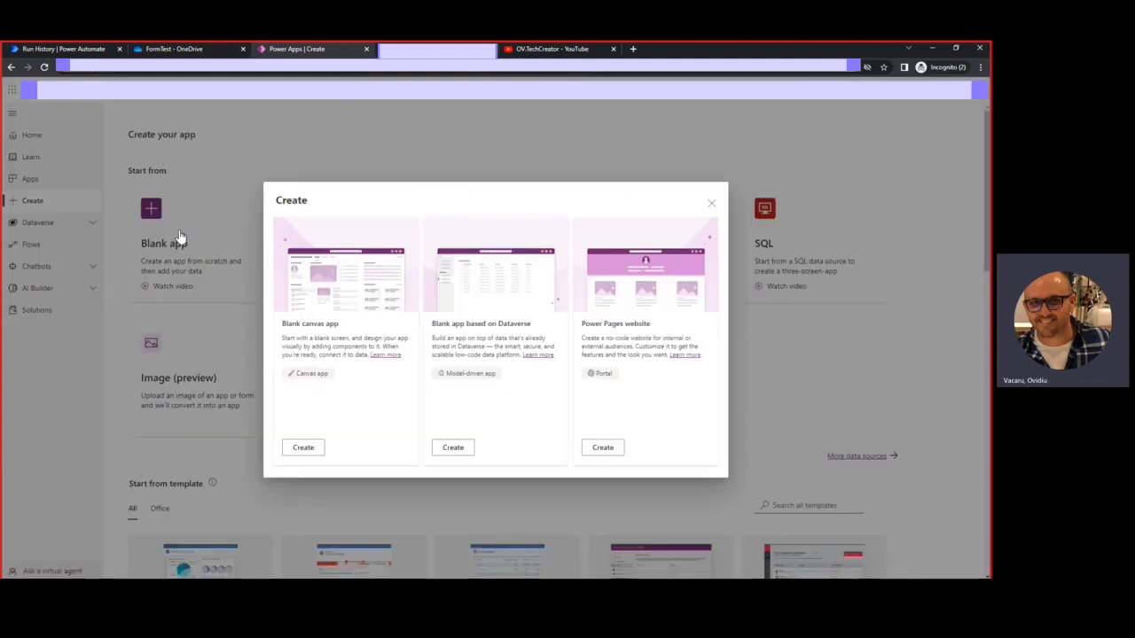
{"action": "left_click", "coordinate": [711, 207]}
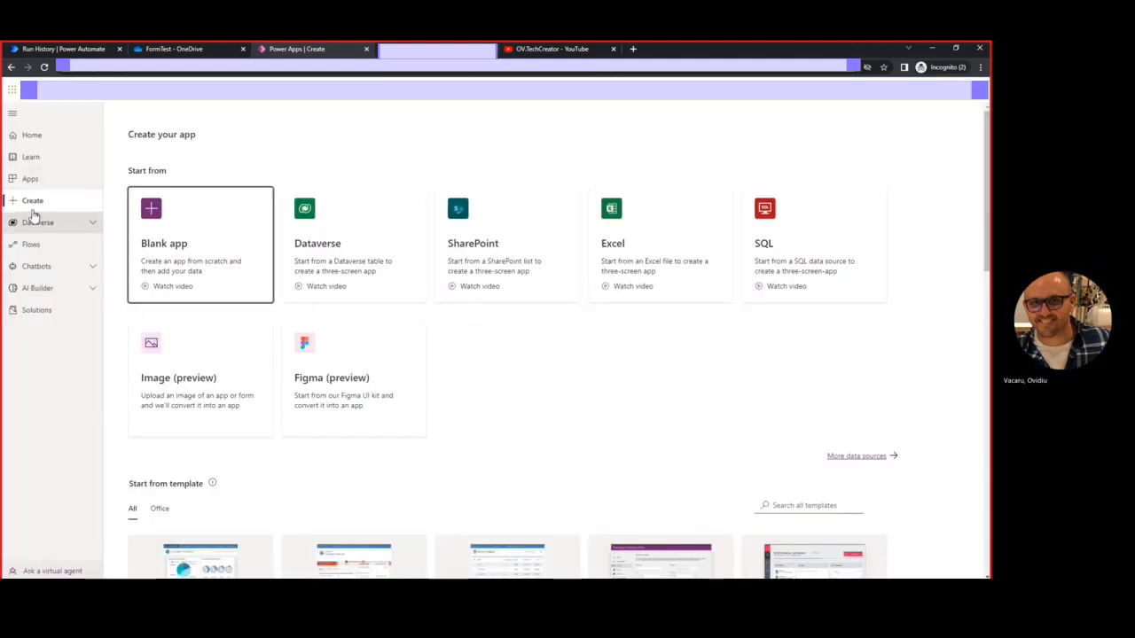
{"action": "left_click", "coordinate": [205, 224]}
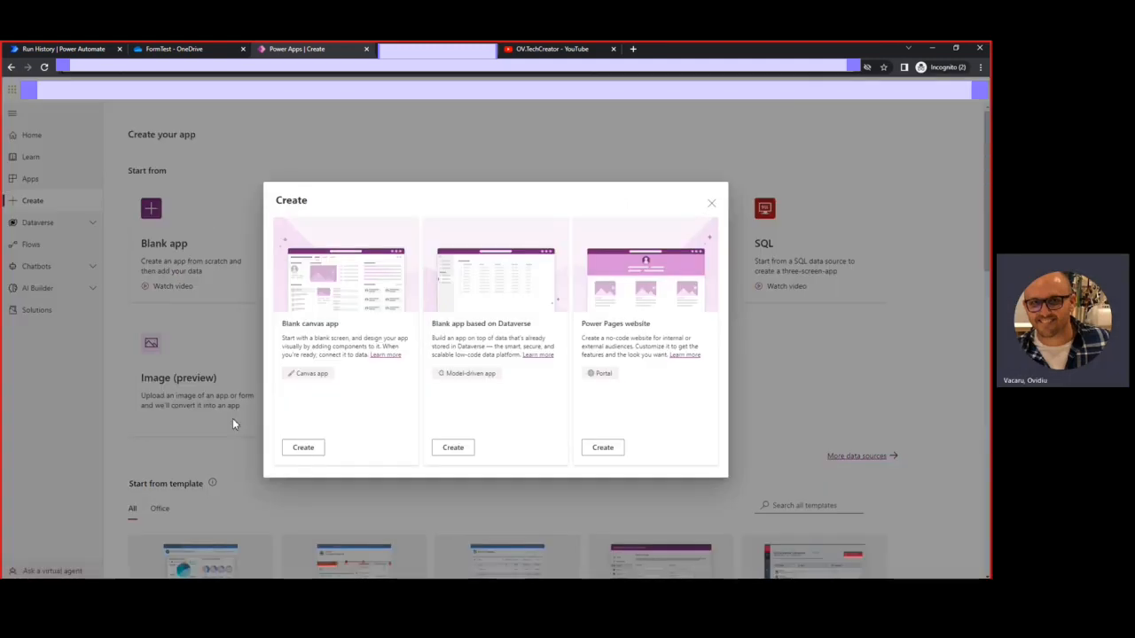
{"action": "left_click", "coordinate": [302, 448]}
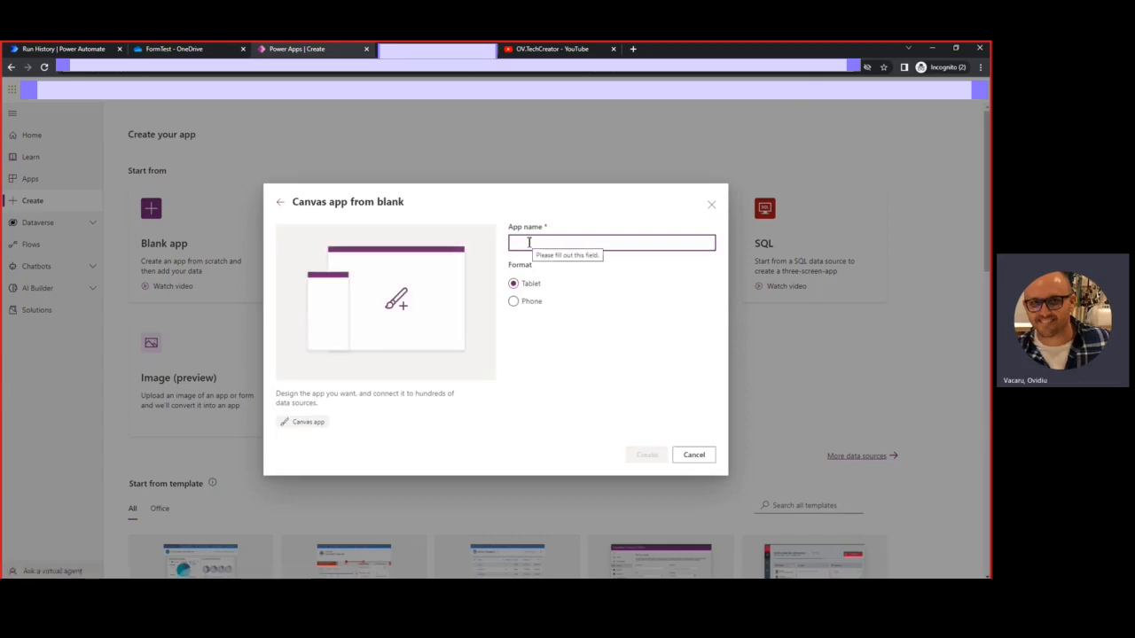
{"action": "type", "text": "PC"}
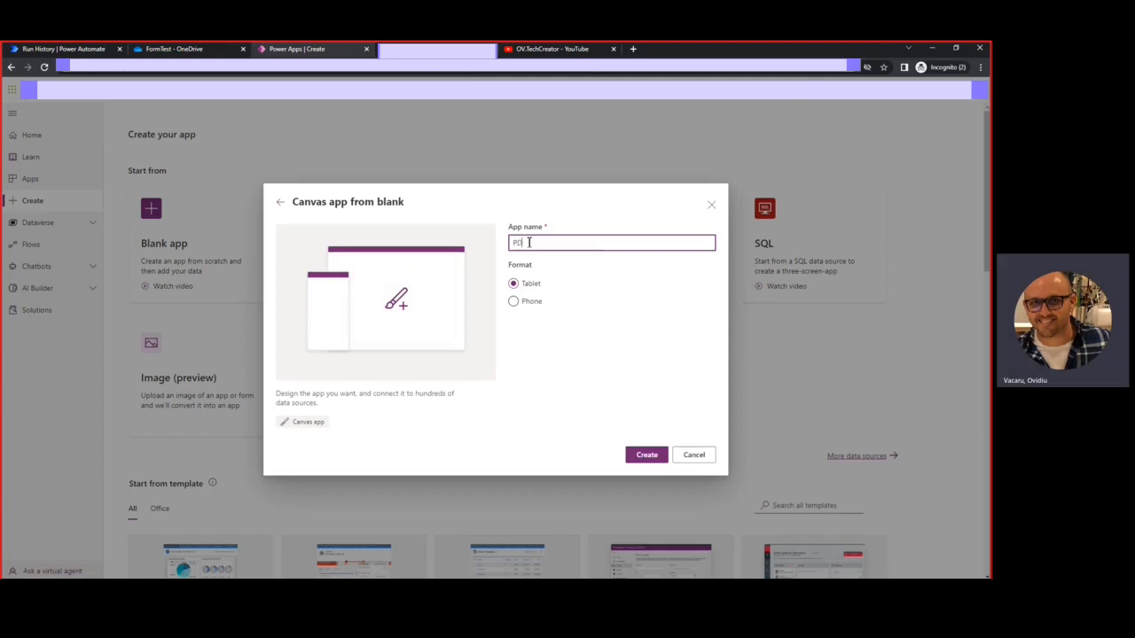
{"action": "type", "text": "F"}
{"action": "type", "text": " Fi"}
{"action": "type", "text": "ew"}
{"action": "type", "text": "er"}
{"action": "left_click", "coordinate": [645, 465]}
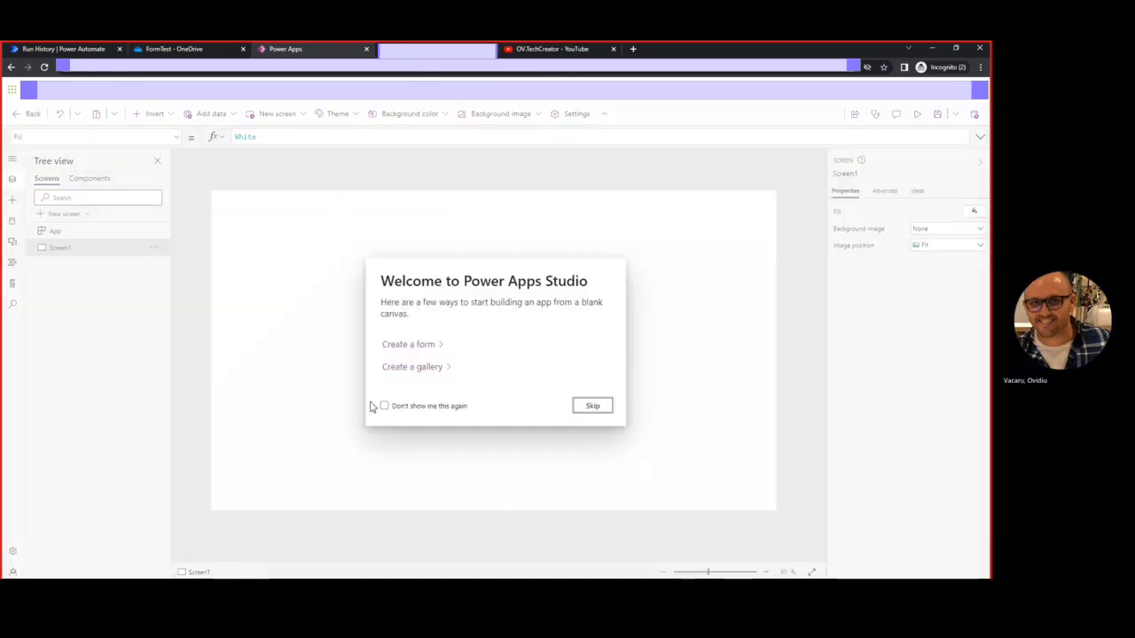
Permanently dismiss the welcome prompt and apply the Red theme to the app
{"action": "left_click", "coordinate": [384, 406]}
{"action": "left_click", "coordinate": [588, 410]}
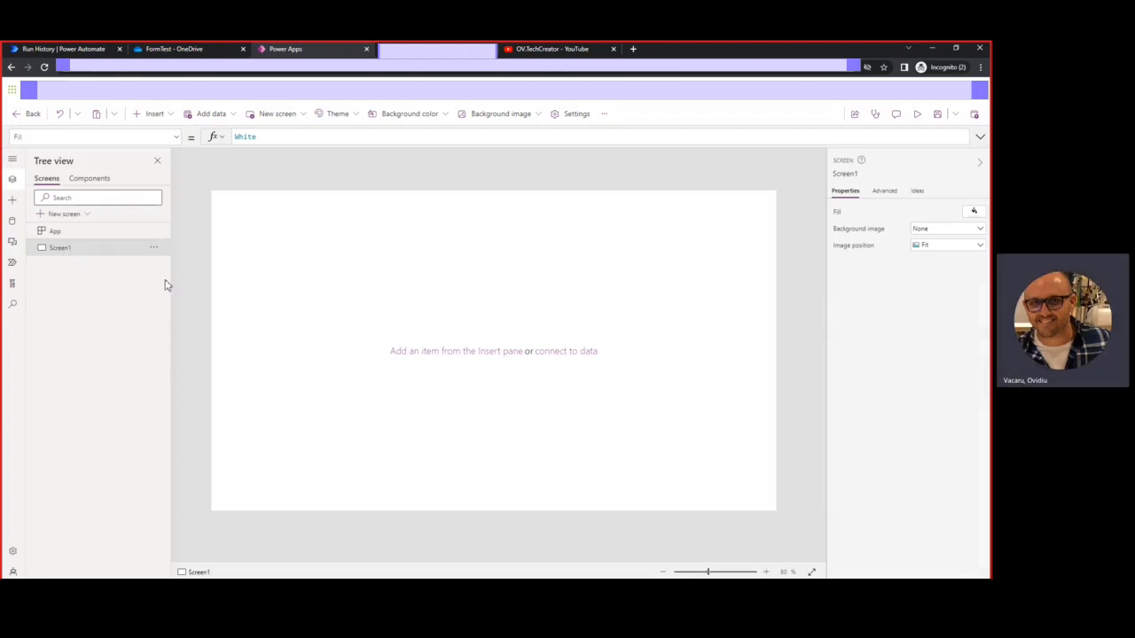
{"action": "left_click", "coordinate": [353, 117]}
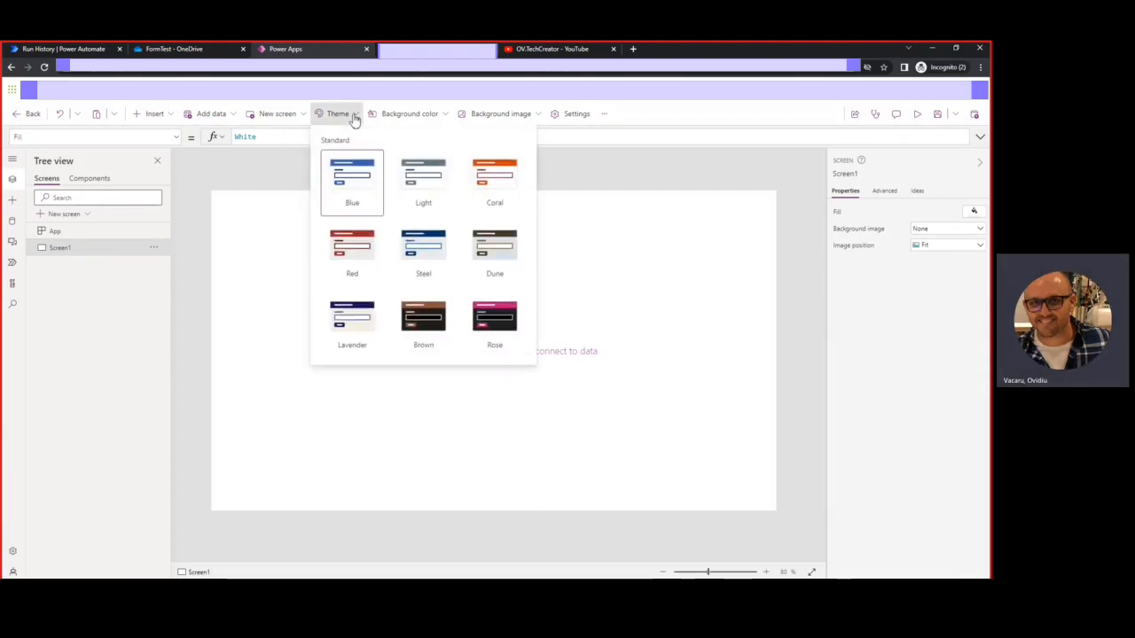
{"action": "left_click", "coordinate": [354, 252]}
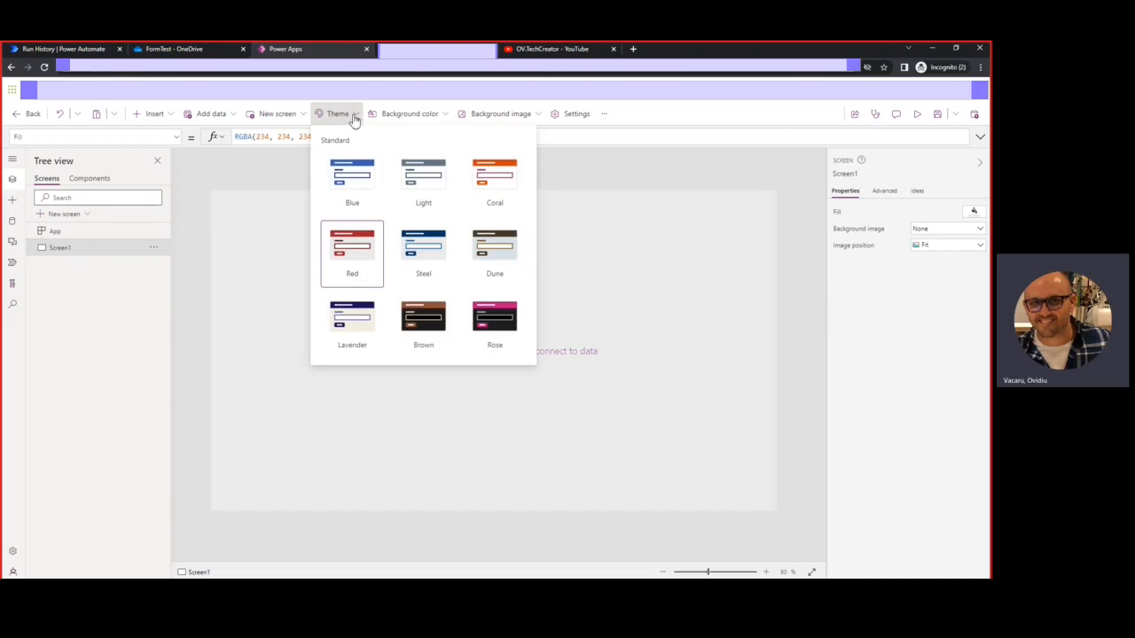
{"action": "left_click", "coordinate": [450, 490]}
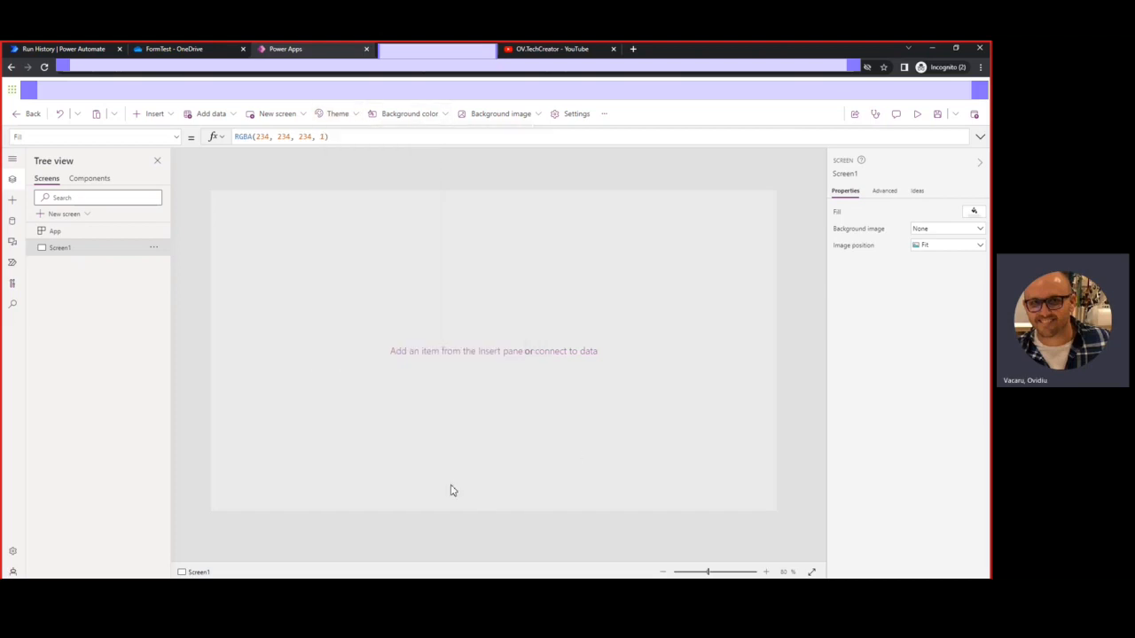
Connect the recent SharePoint site's Documents library to the app as a data source
{"action": "left_click", "coordinate": [14, 223]}
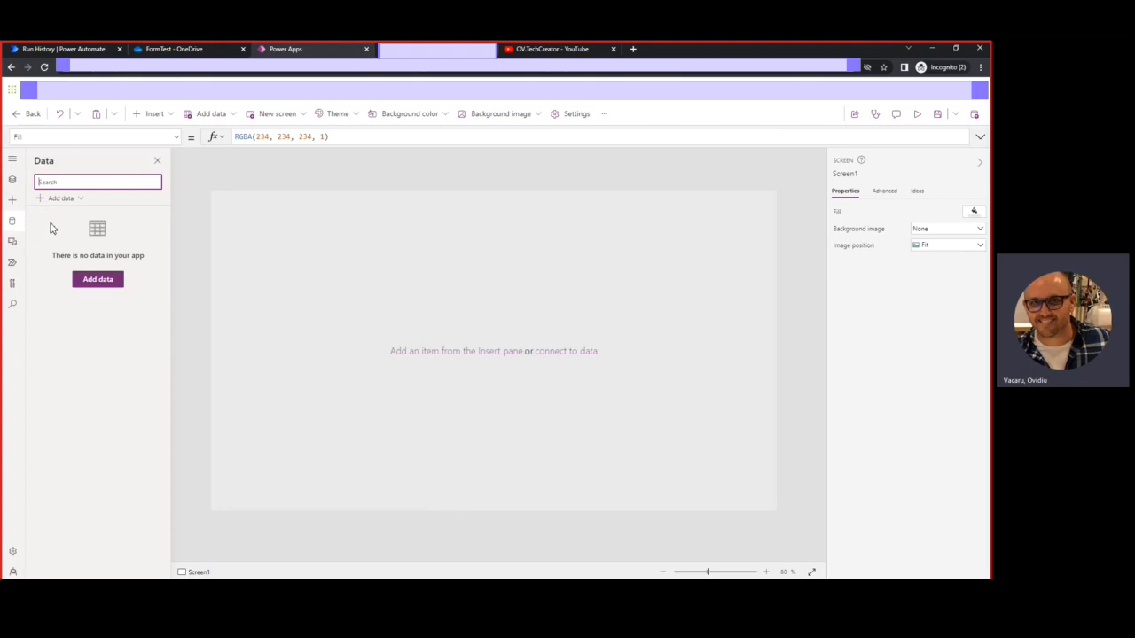
{"action": "left_click", "coordinate": [96, 282]}
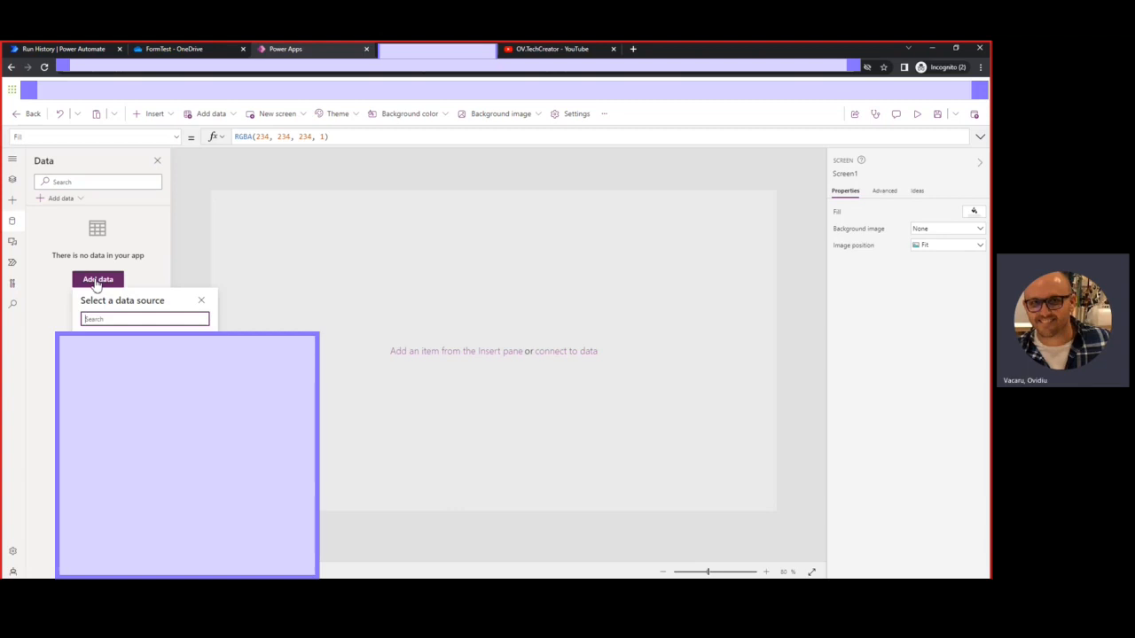
{"action": "type", "text": "sharepoint"}
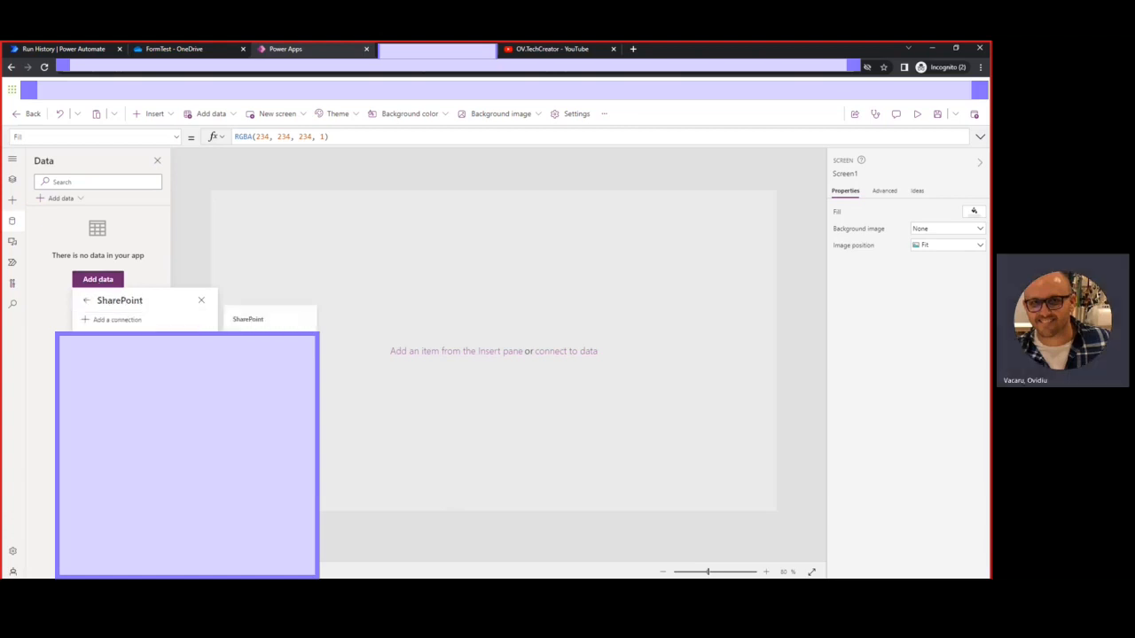
{"action": "left_click", "coordinate": [114, 299]}
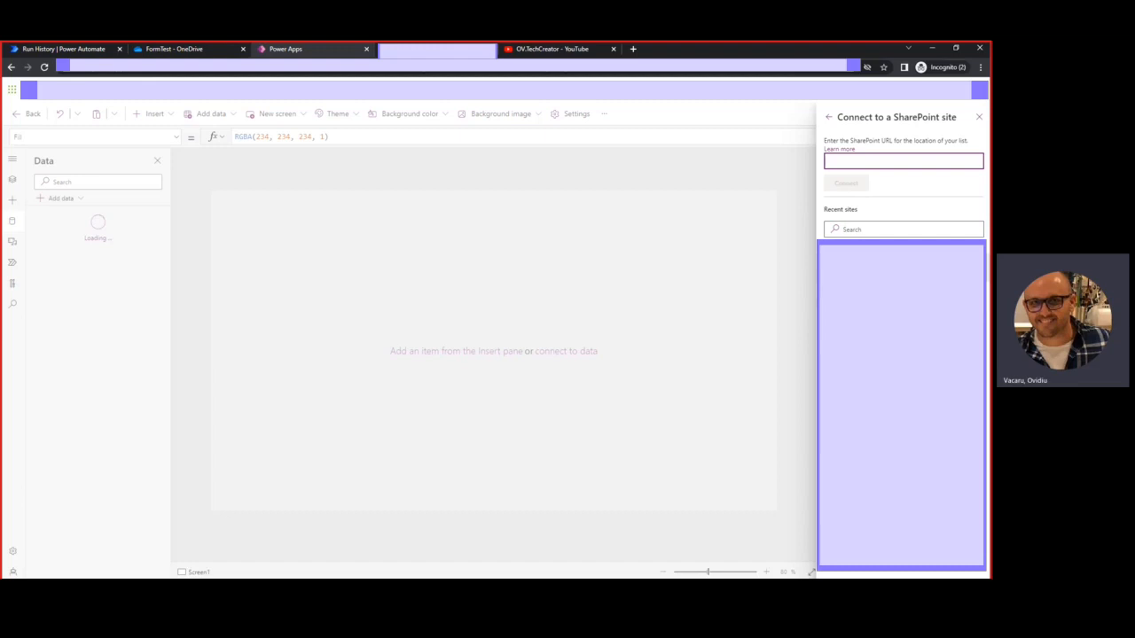
{"action": "left_click", "coordinate": [887, 354]}
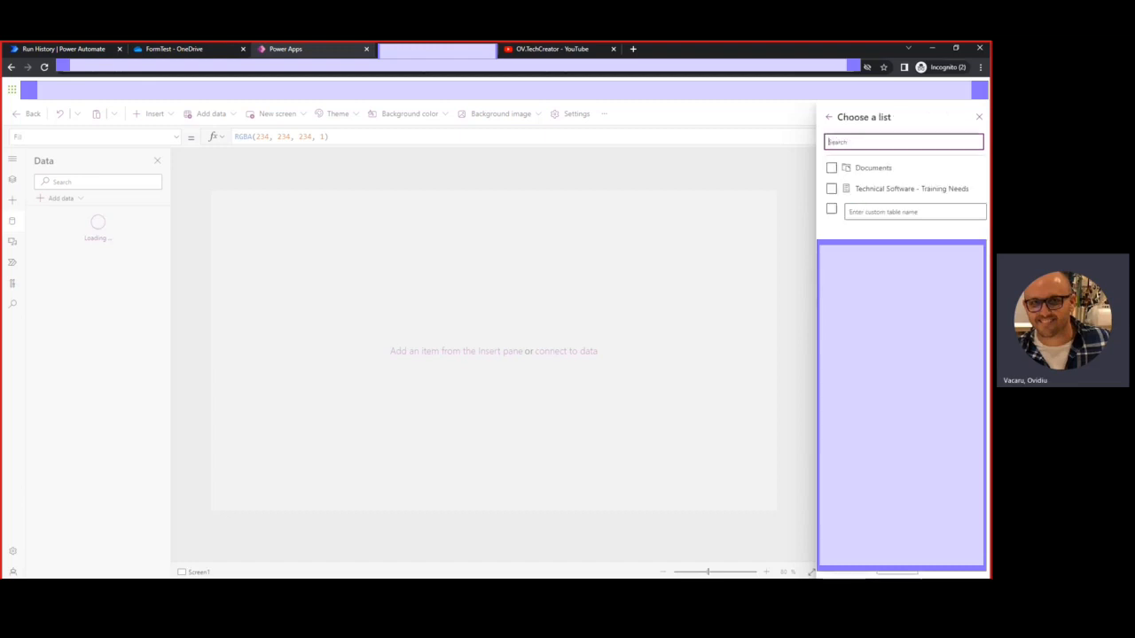
{"action": "left_click", "coordinate": [832, 169]}
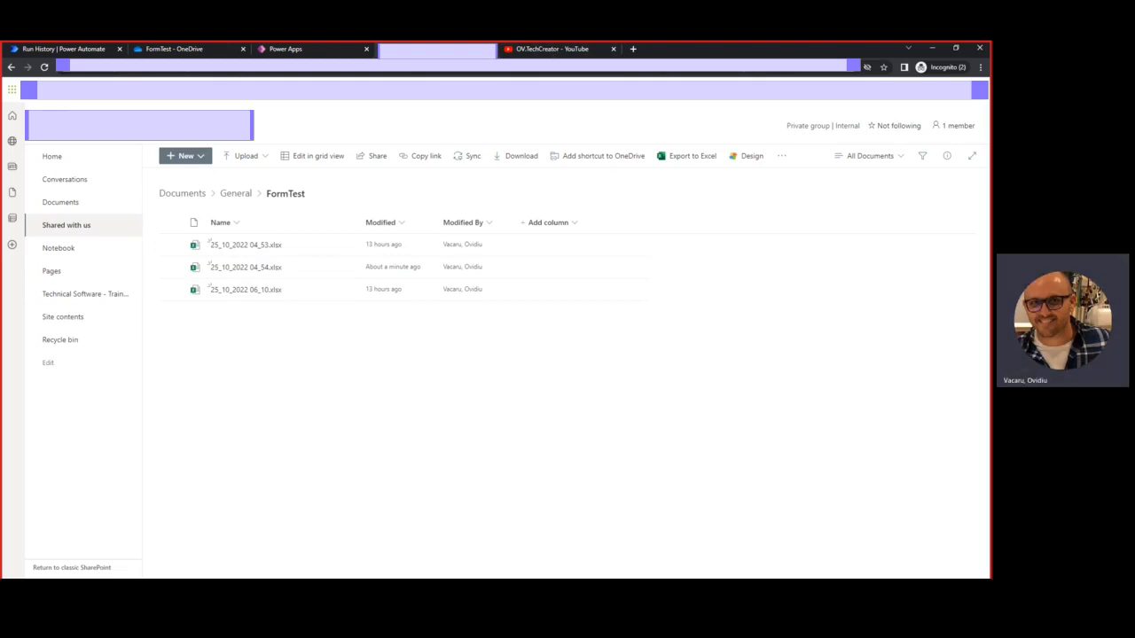
{"action": "left_click", "coordinate": [302, 49]}
{"action": "left_click", "coordinate": [832, 167]}
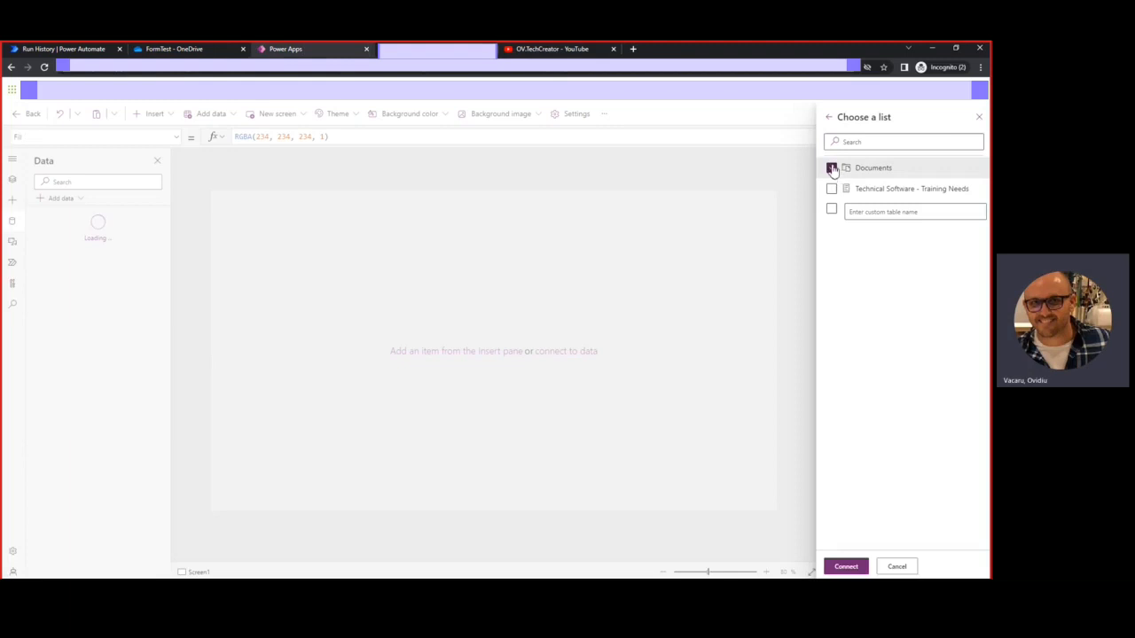
{"action": "left_click", "coordinate": [848, 566]}
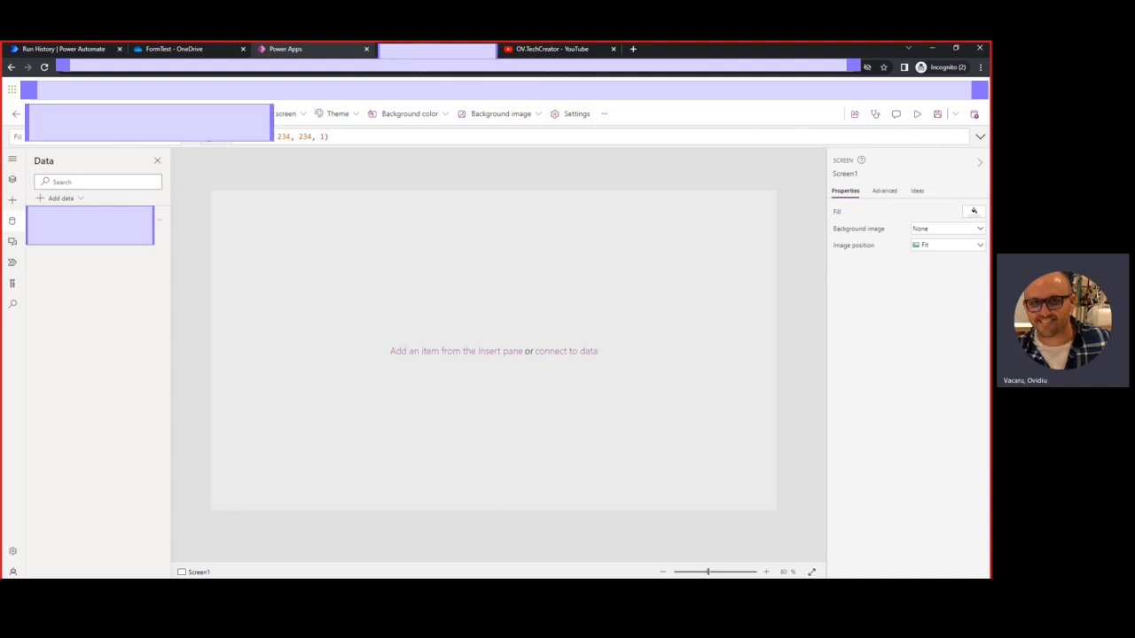
{"action": "left_click", "coordinate": [436, 50]}
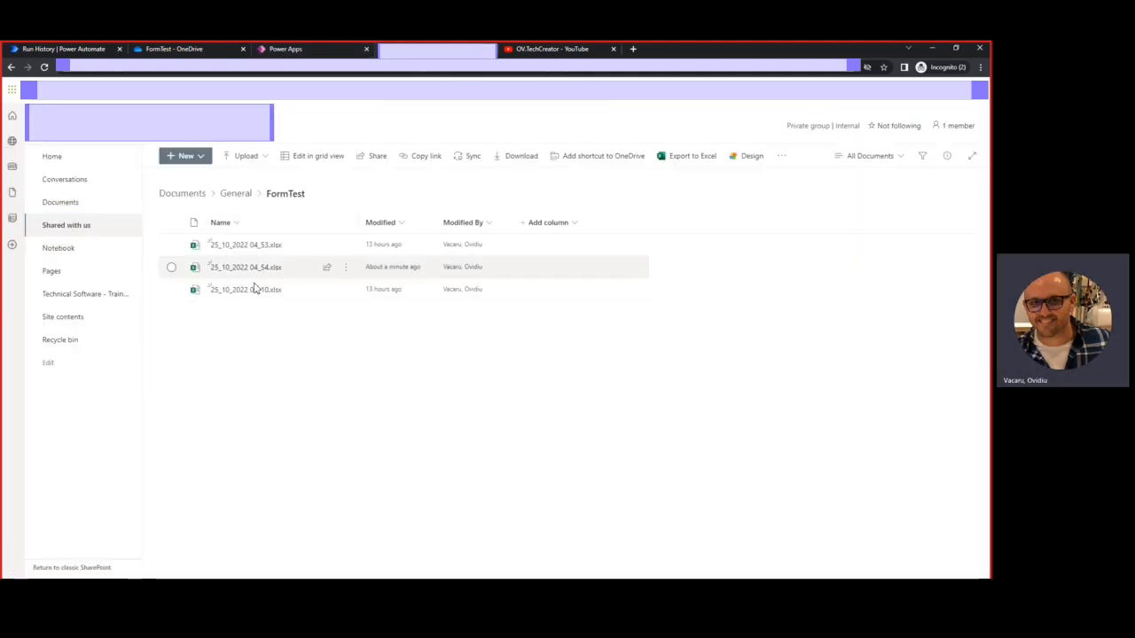
{"action": "left_click", "coordinate": [285, 48]}
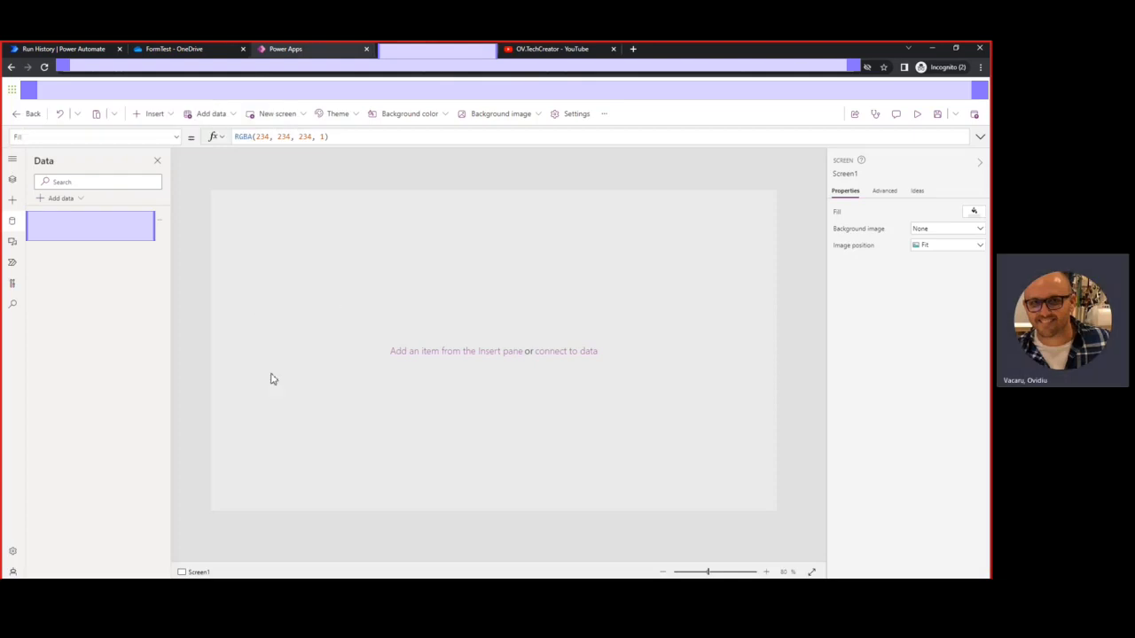
Add a vertical gallery and resize it into a narrow, tall column at the screen's left
{"action": "left_click", "coordinate": [173, 116]}
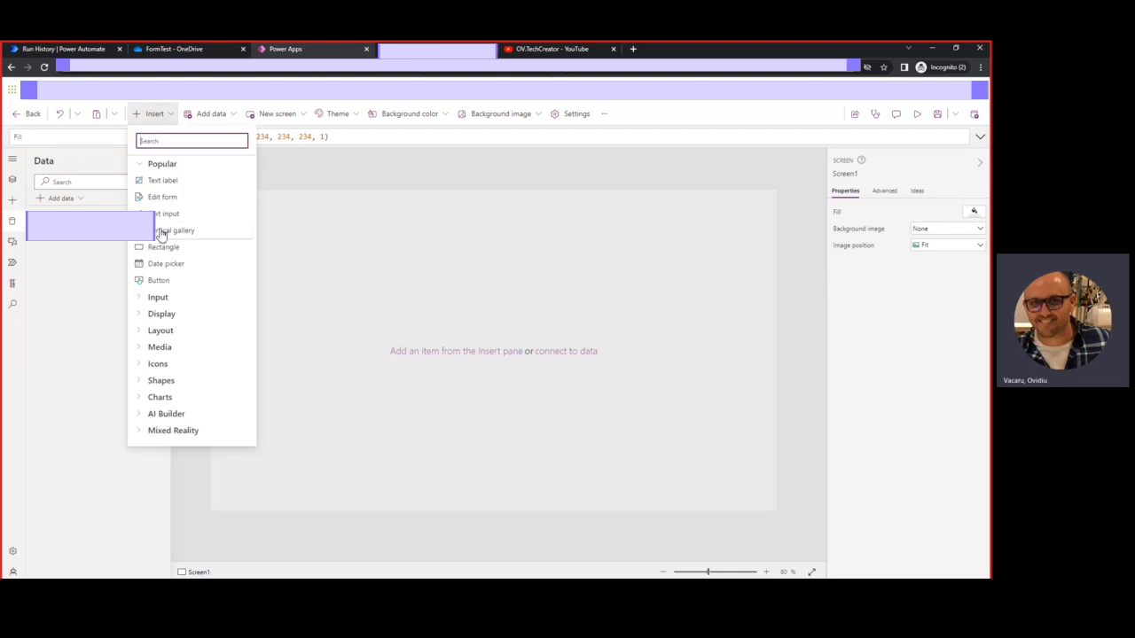
{"action": "left_click", "coordinate": [173, 234]}
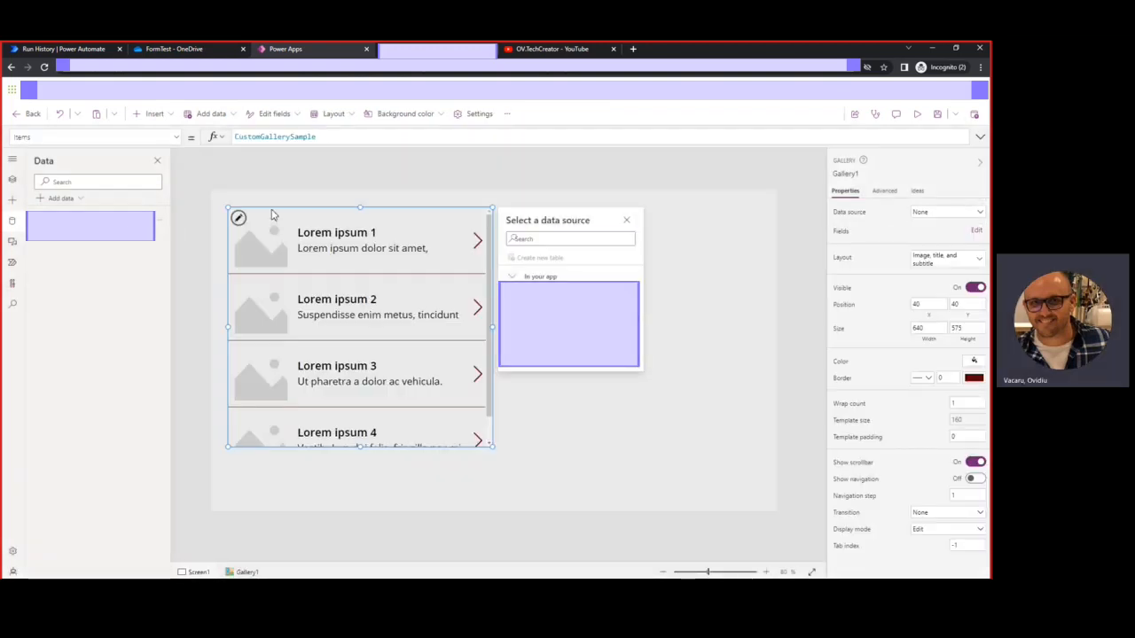
{"action": "left_click_drag", "start_coordinate": [294, 352], "coordinate": [281, 408]}
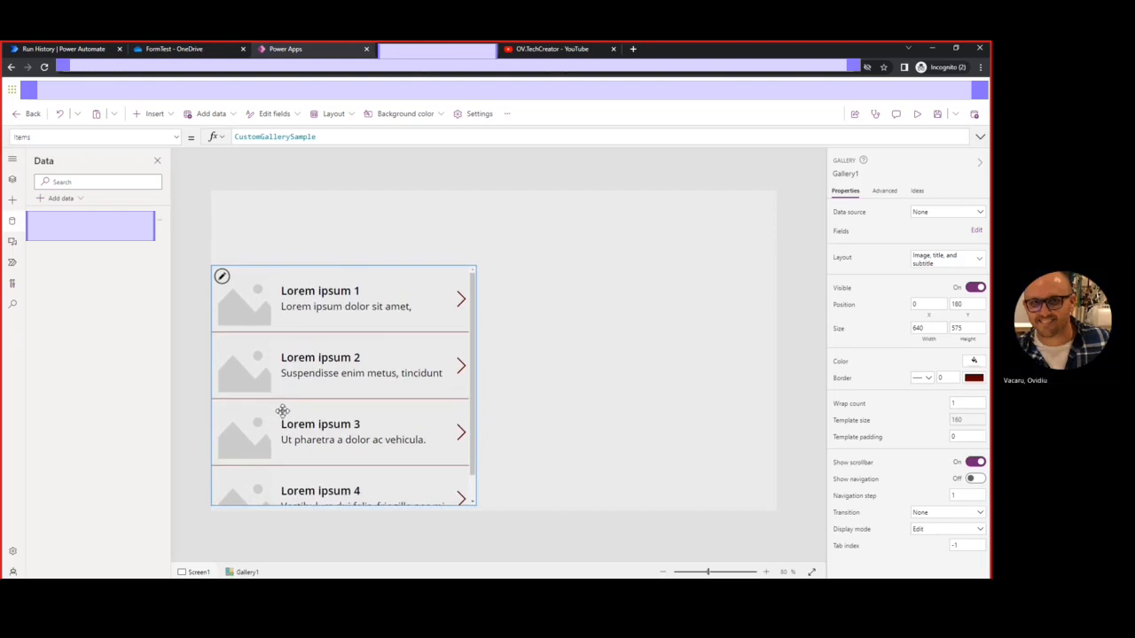
{"action": "left_click_drag", "start_coordinate": [477, 388], "coordinate": [378, 391]}
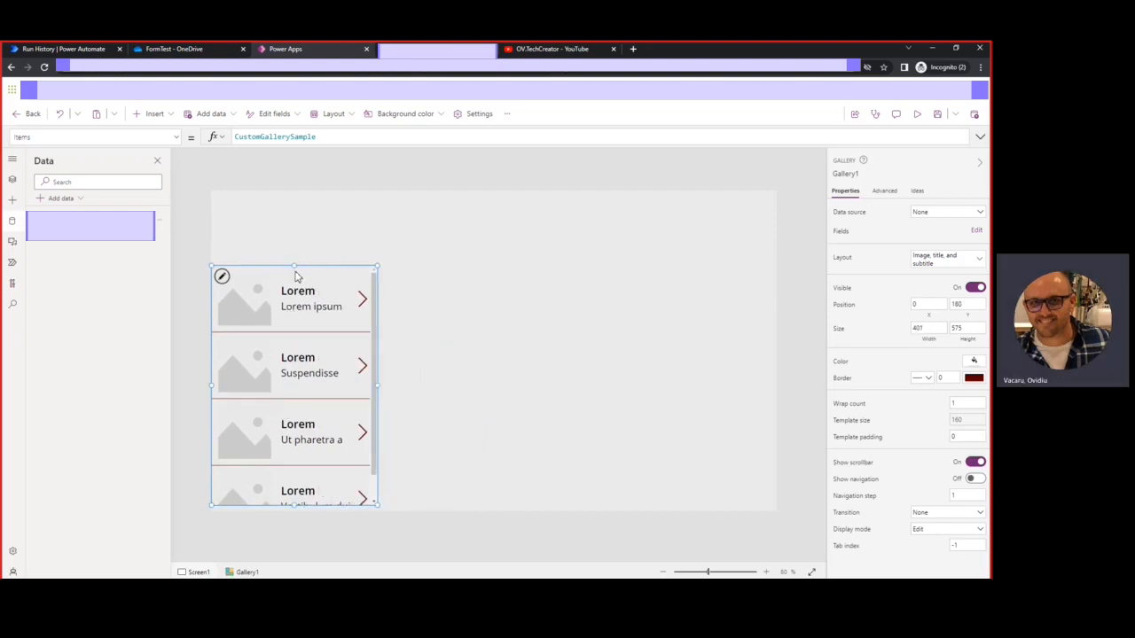
{"action": "left_click_drag", "start_coordinate": [294, 267], "coordinate": [297, 223]}
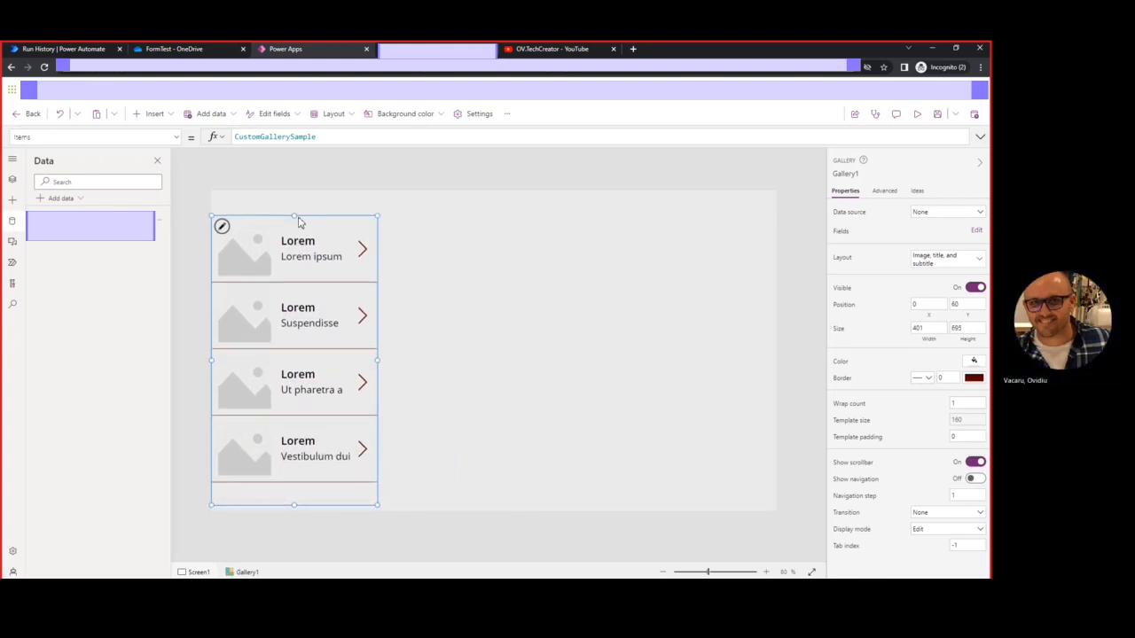
{"action": "left_click", "coordinate": [308, 245]}
{"action": "left_click", "coordinate": [280, 383]}
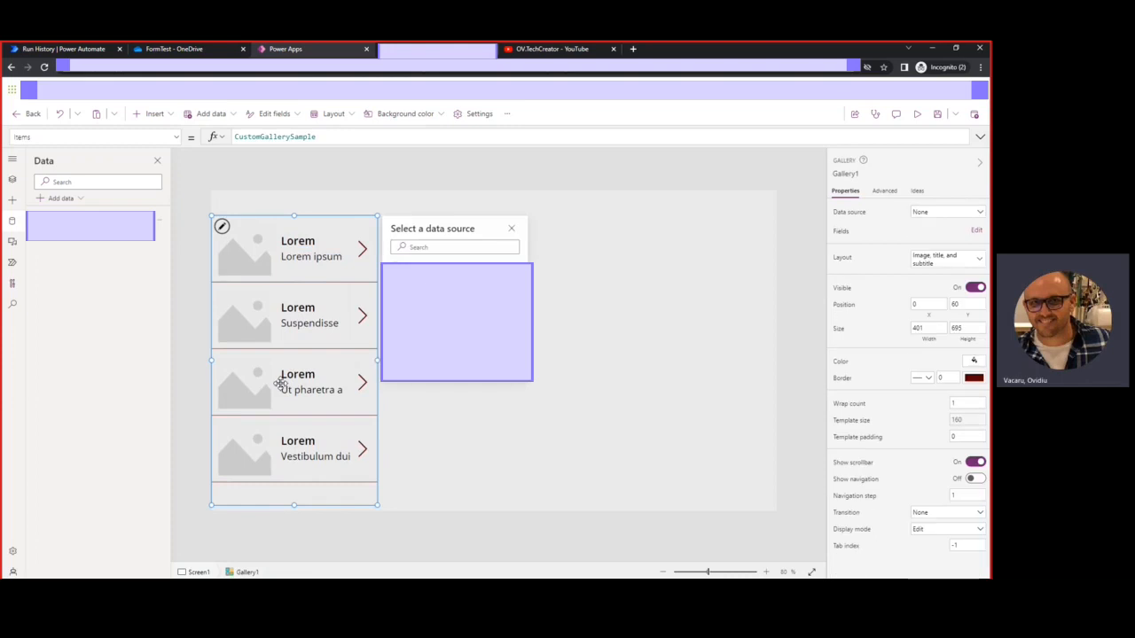
Switch the gallery to the Title and subtitle layout and point its Items at Documents
{"action": "left_click", "coordinate": [939, 265]}
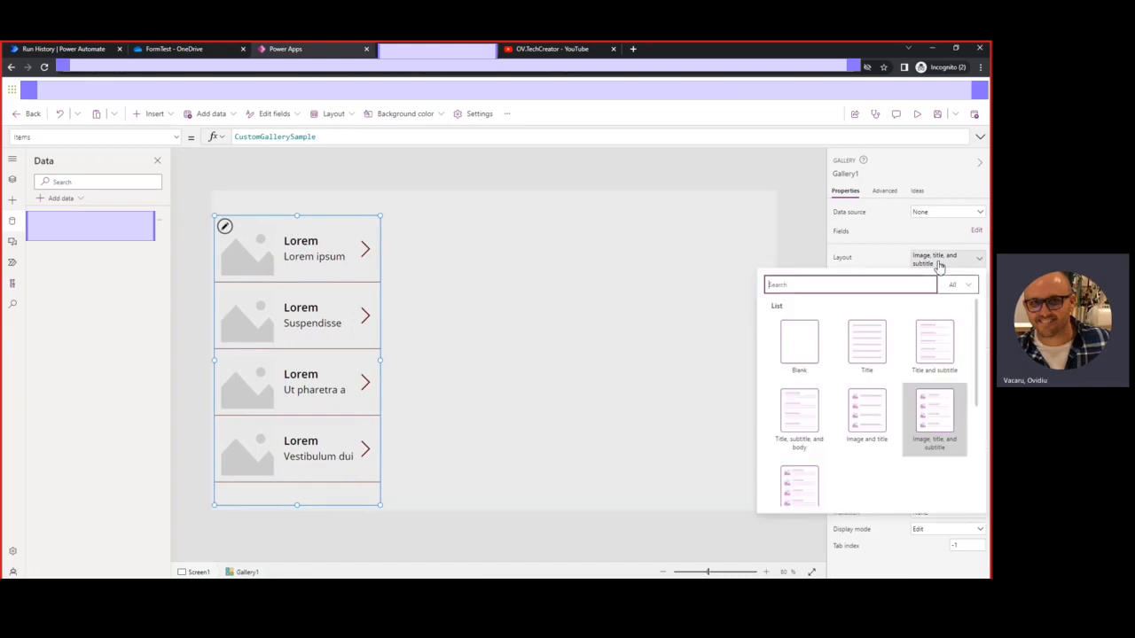
{"action": "left_click", "coordinate": [931, 346]}
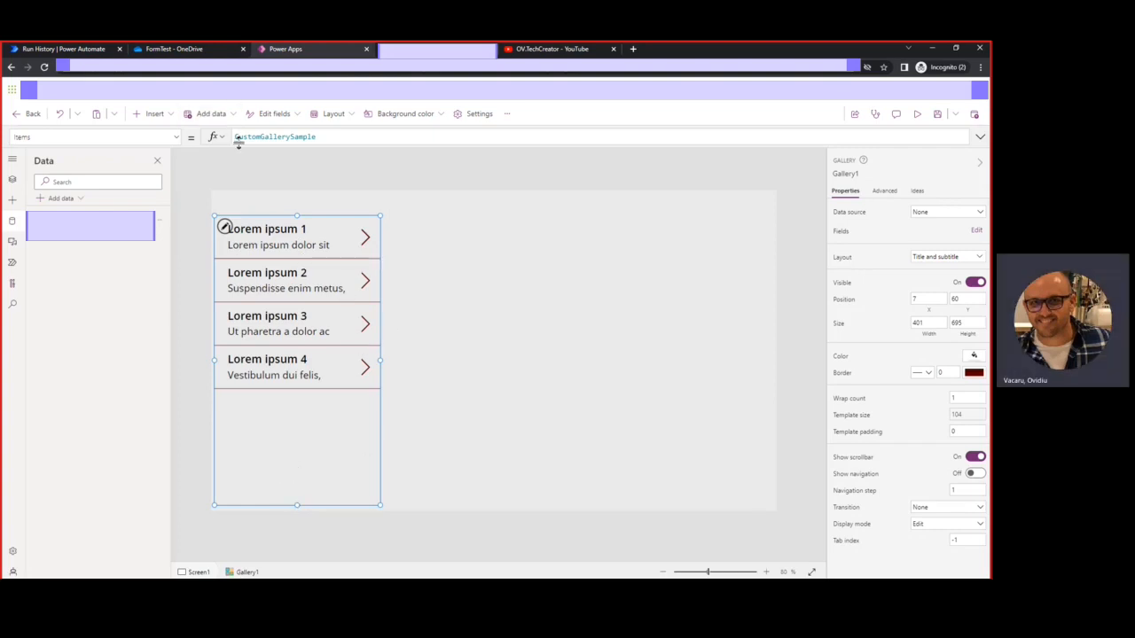
{"action": "left_click_drag", "start_coordinate": [324, 137], "coordinate": [141, 131]}
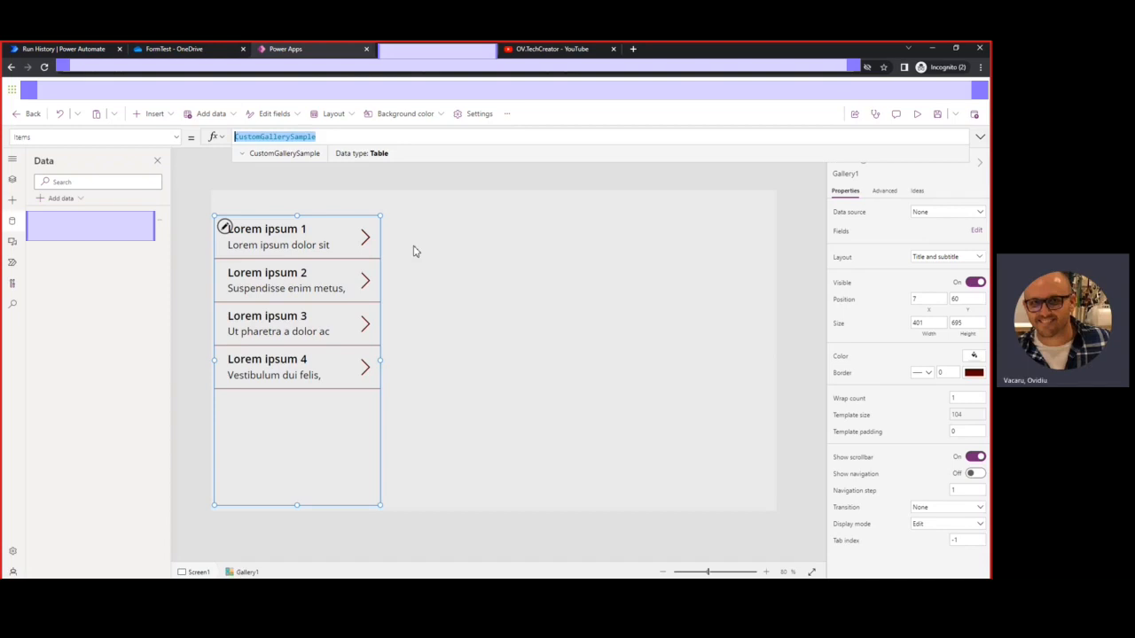
{"action": "type", "text": "docum"}
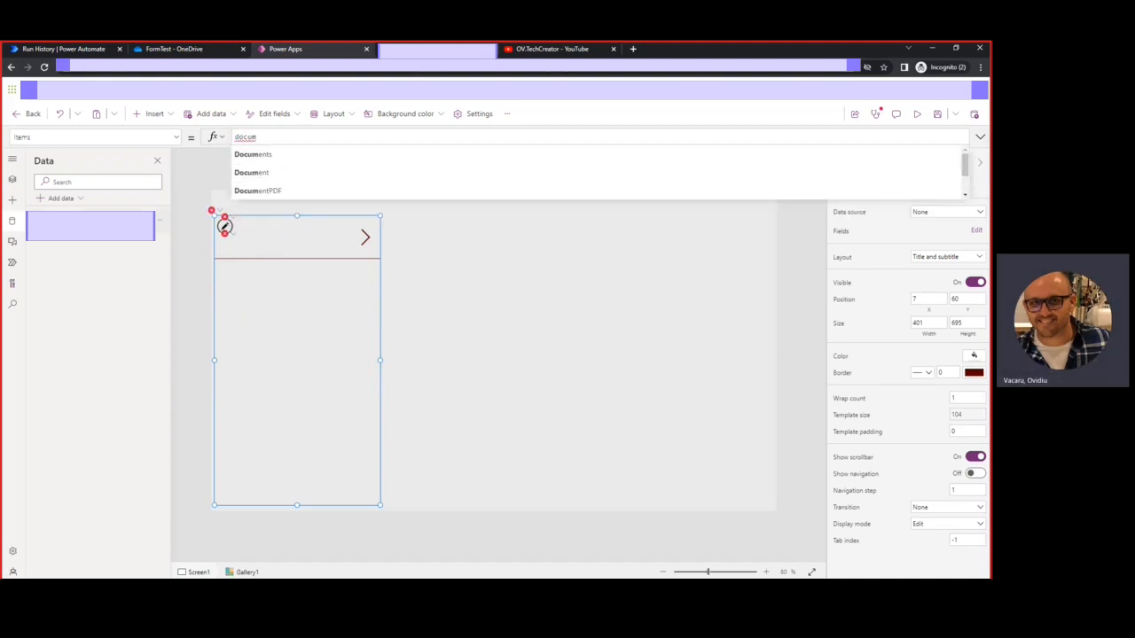
{"action": "left_click", "coordinate": [254, 158]}
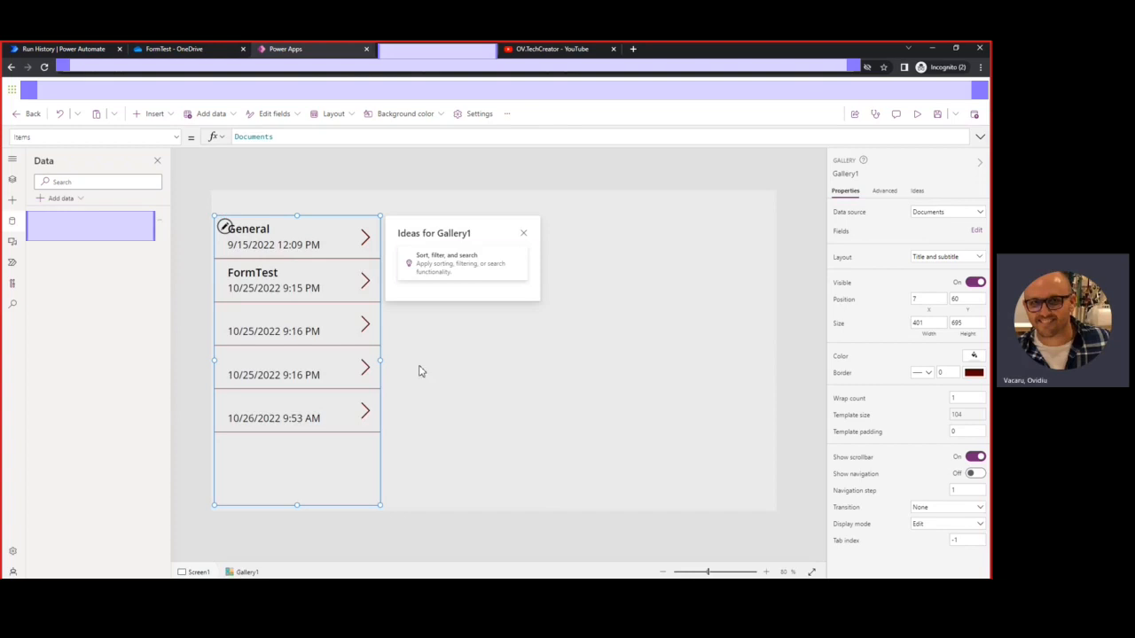
Close Gallery1's ideas panel and turn off idea suggestions
{"action": "left_click", "coordinate": [523, 234]}
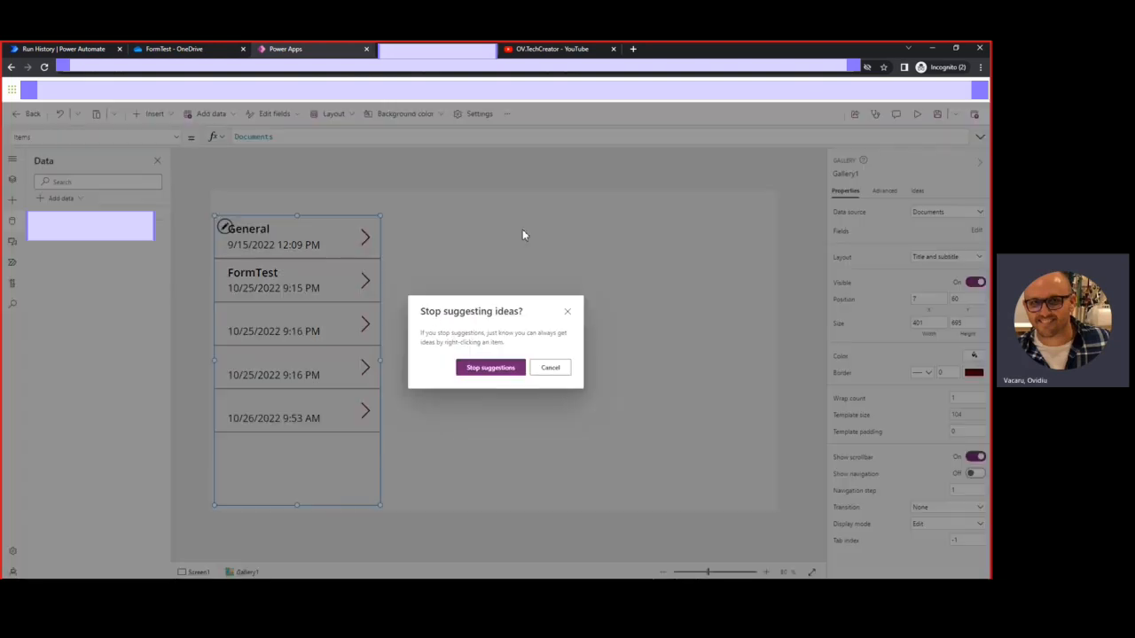
{"action": "left_click", "coordinate": [479, 375]}
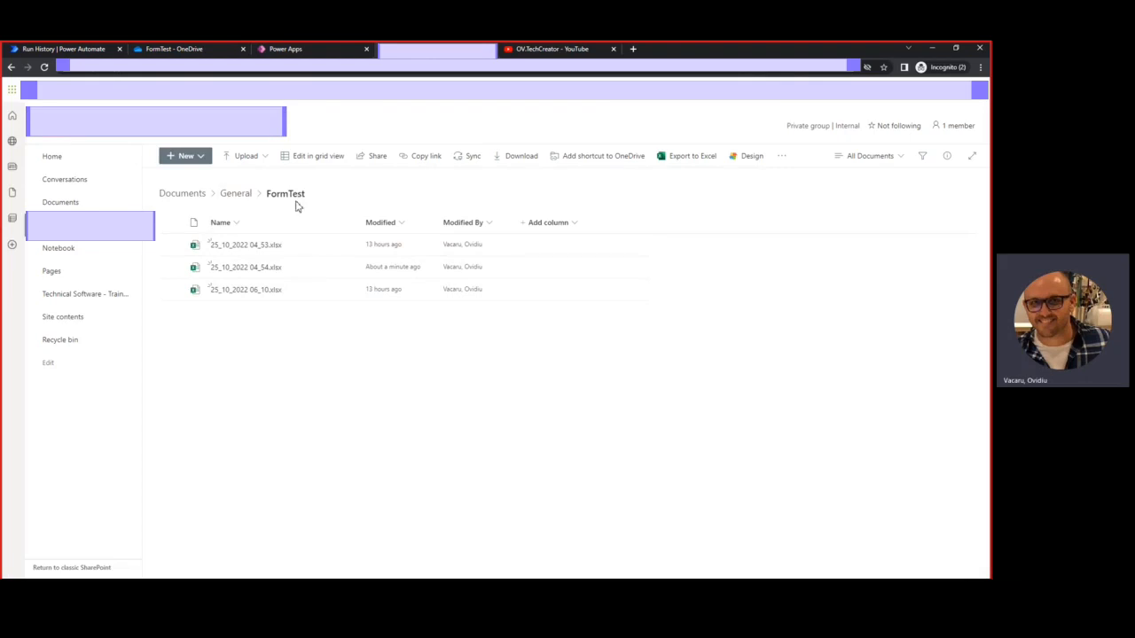
Back in the studio, inspect the properties of Screen1 and the Documents gallery
{"action": "left_click", "coordinate": [296, 51]}
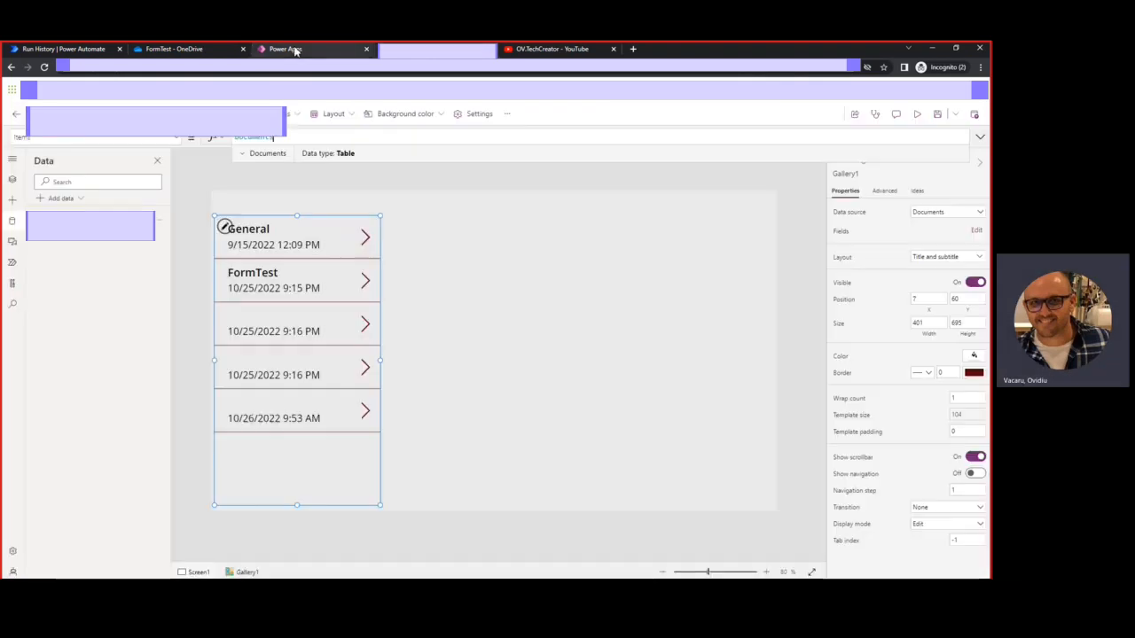
{"action": "left_click", "coordinate": [282, 206]}
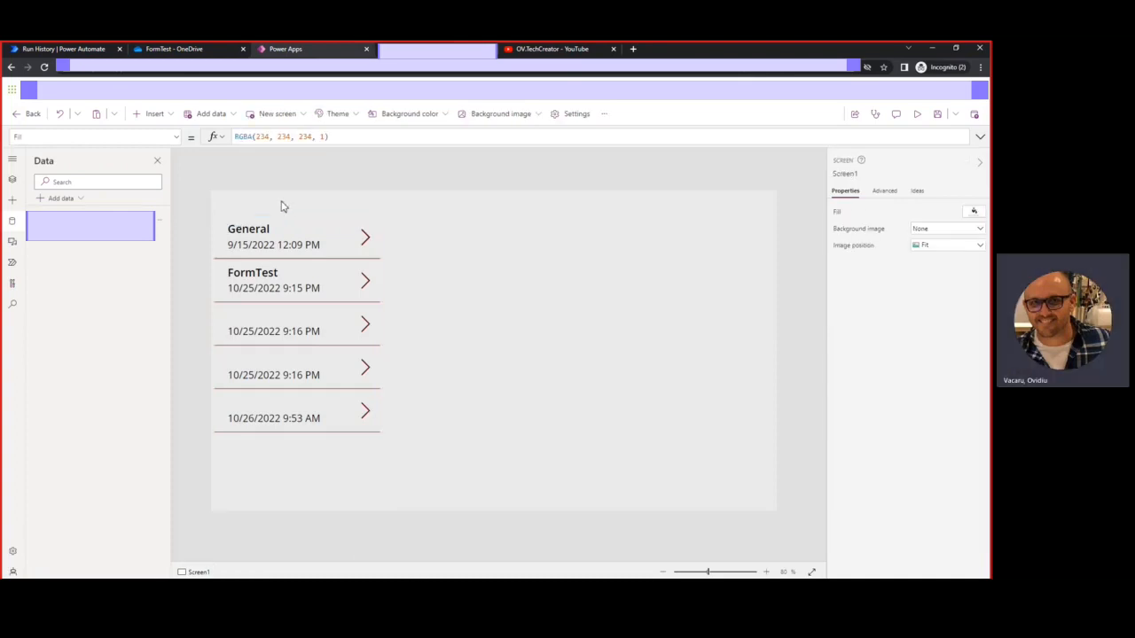
{"action": "left_click", "coordinate": [287, 467]}
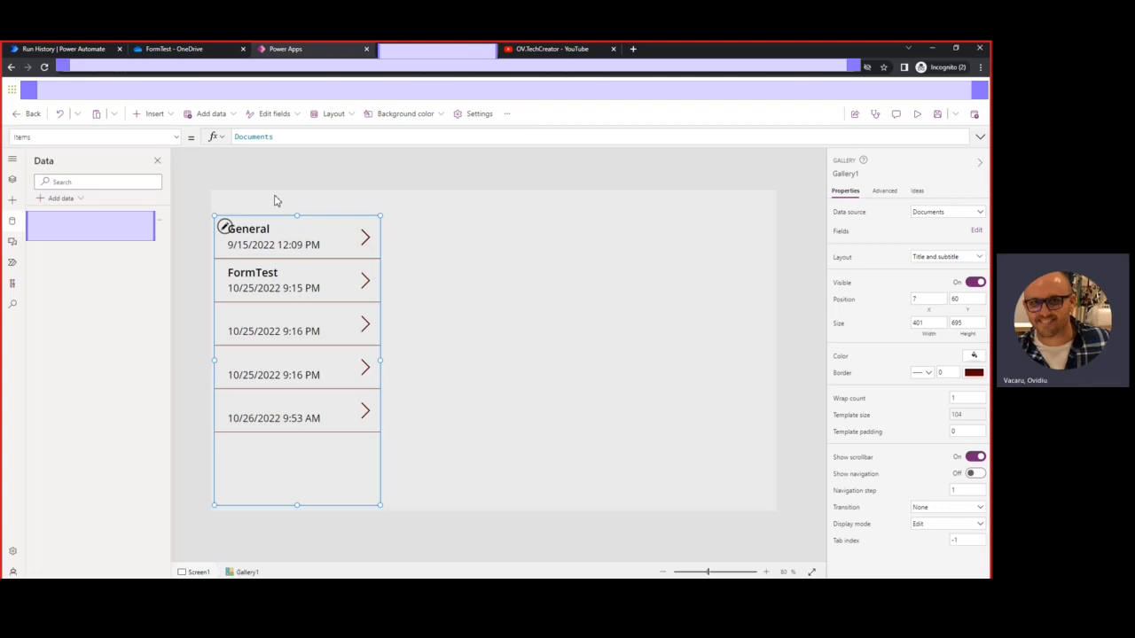
{"action": "left_click", "coordinate": [254, 205]}
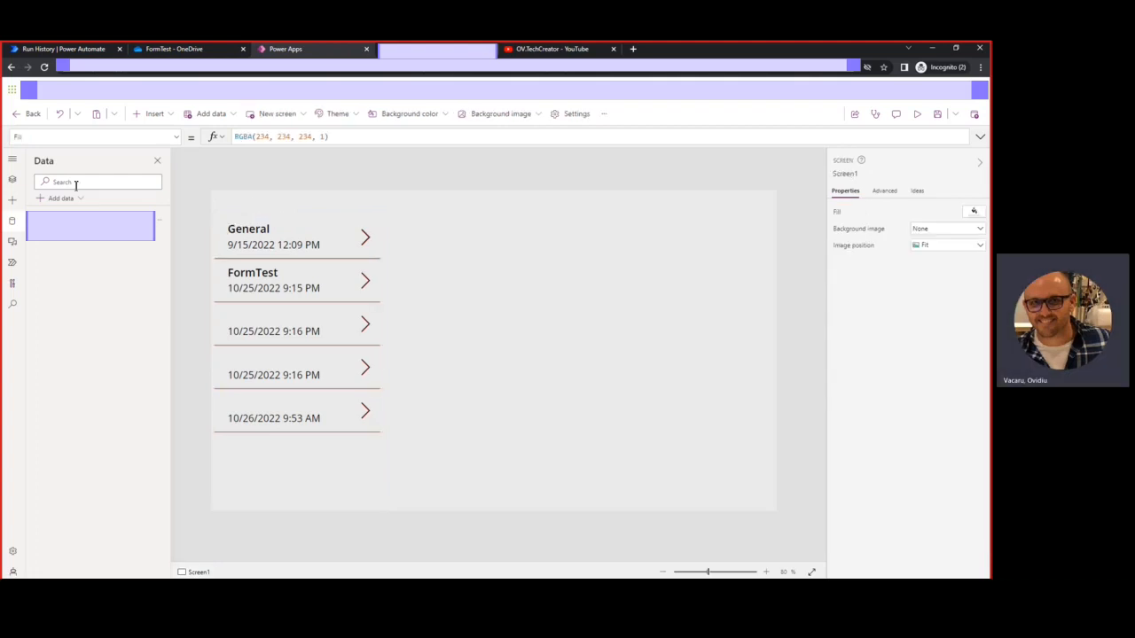
Add a red rectangle header bar, 1366 by 45 at position 0,0, across the screen top
{"action": "left_click", "coordinate": [12, 202]}
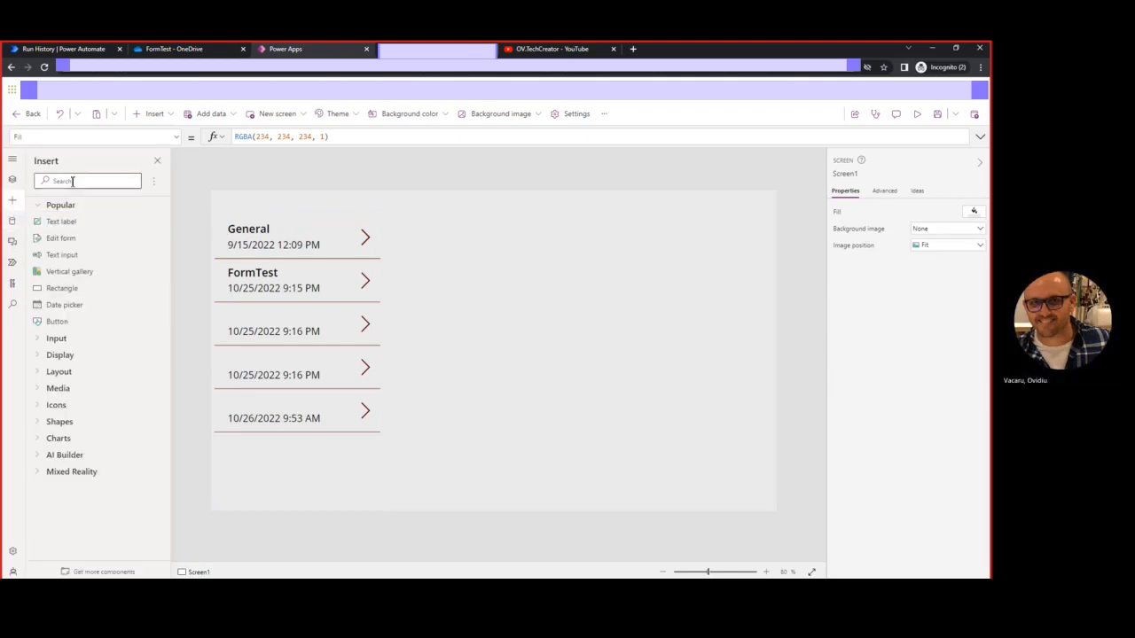
{"action": "left_click", "coordinate": [39, 422]}
{"action": "scroll", "coordinate": [84, 488], "scroll_direction": "down", "scroll_amount": 2}
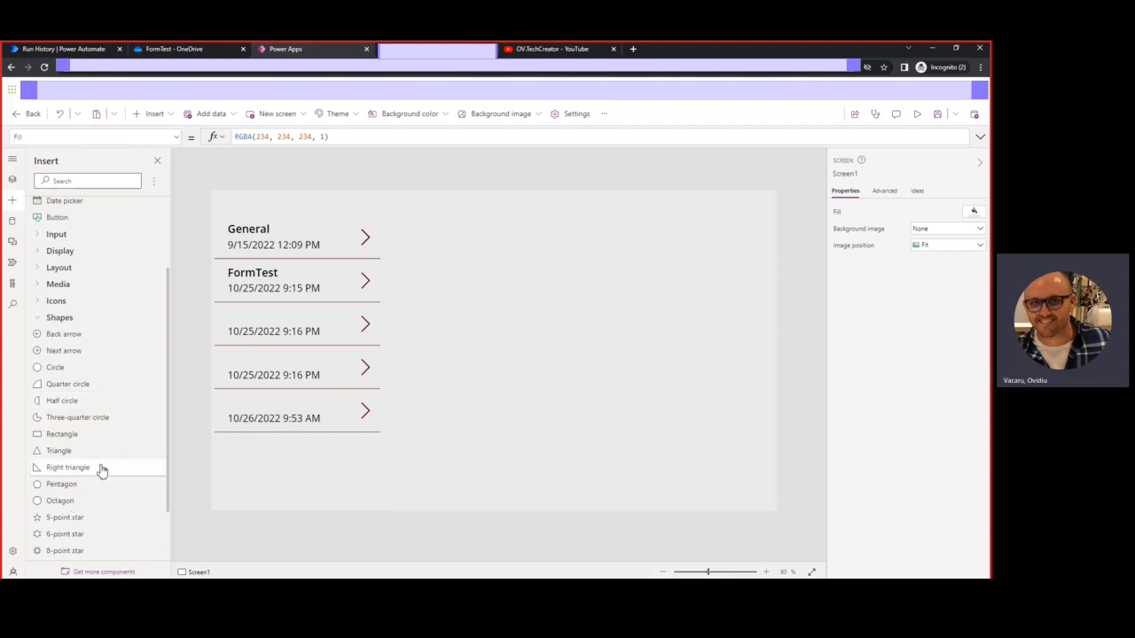
{"action": "left_click", "coordinate": [62, 435]}
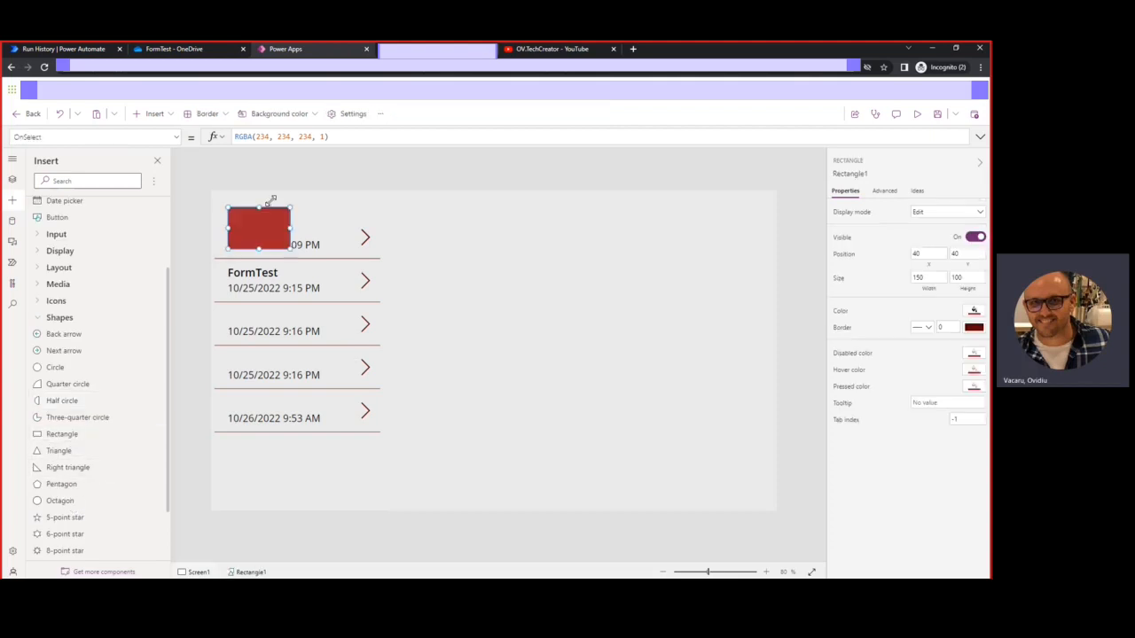
{"action": "left_click_drag", "start_coordinate": [248, 225], "coordinate": [779, 285]}
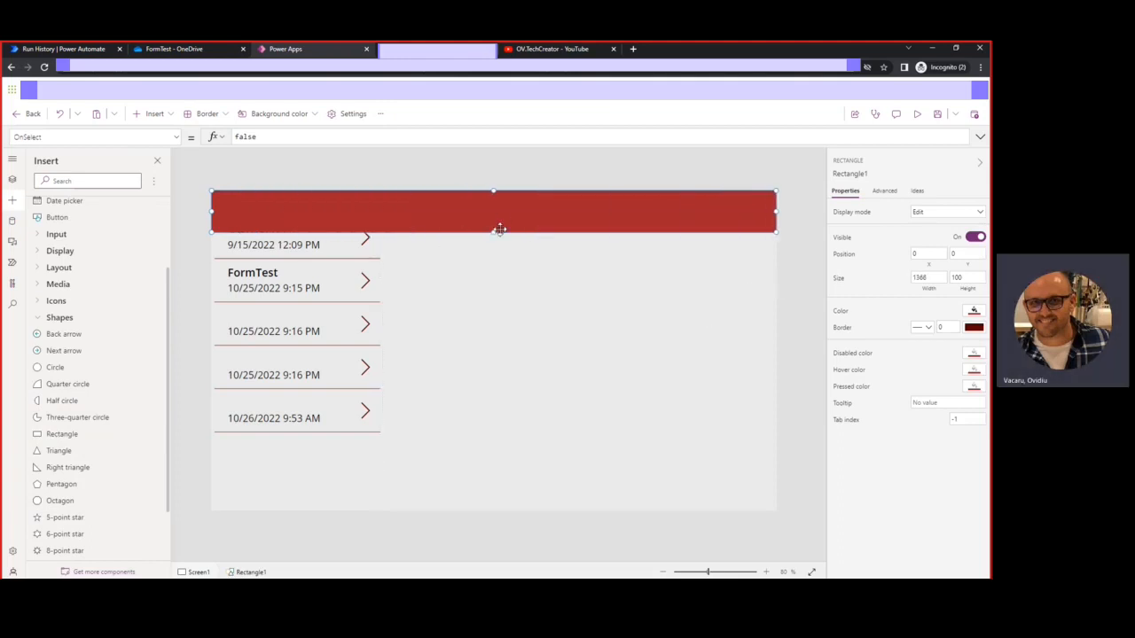
{"action": "mouse_move", "coordinate": [494, 233]}
{"action": "left_mouse_down"}
{"action": "mouse_move", "coordinate": [497, 201]}
{"action": "mouse_move", "coordinate": [495, 223]}
{"action": "mouse_move", "coordinate": [498, 210]}
{"action": "left_mouse_up"}
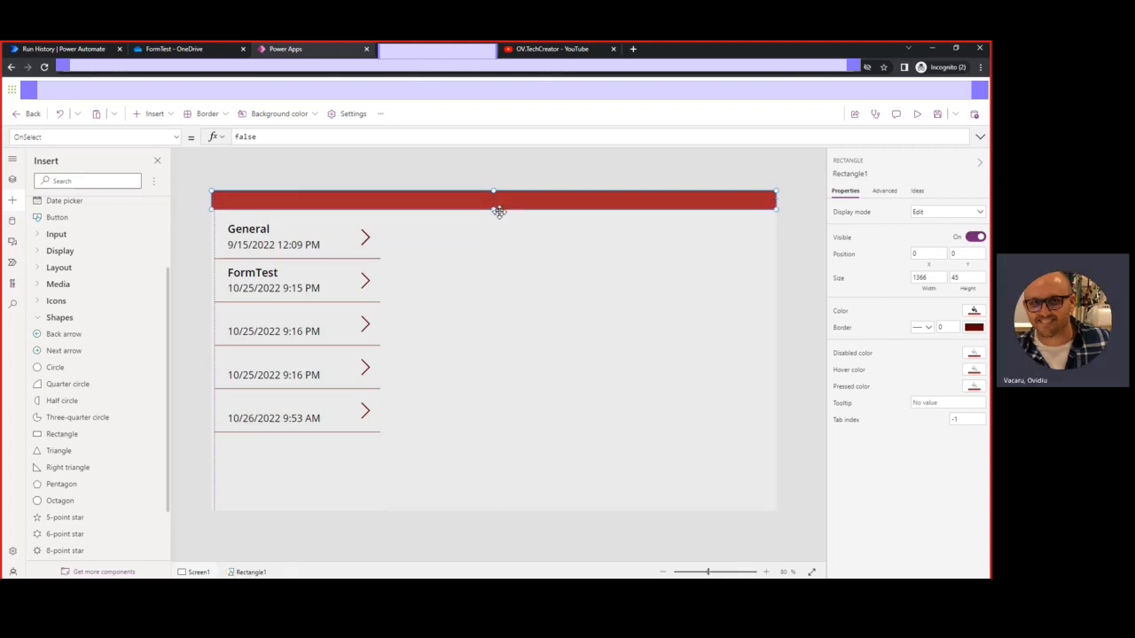
{"action": "left_click", "coordinate": [271, 250]}
{"action": "left_click", "coordinate": [301, 355]}
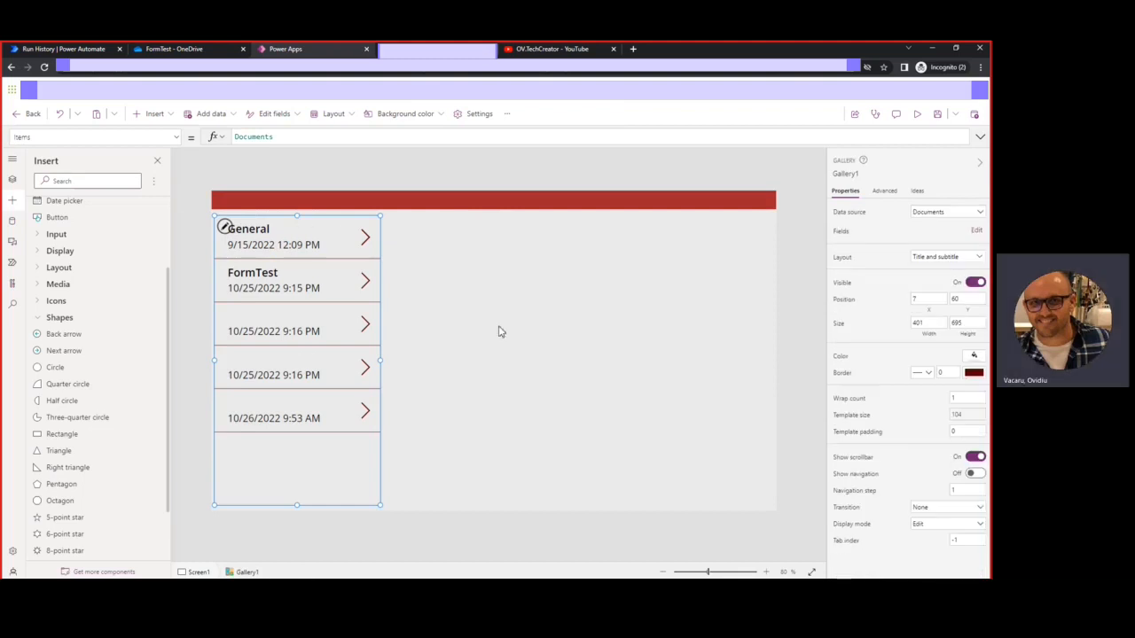
{"action": "left_click", "coordinate": [439, 202]}
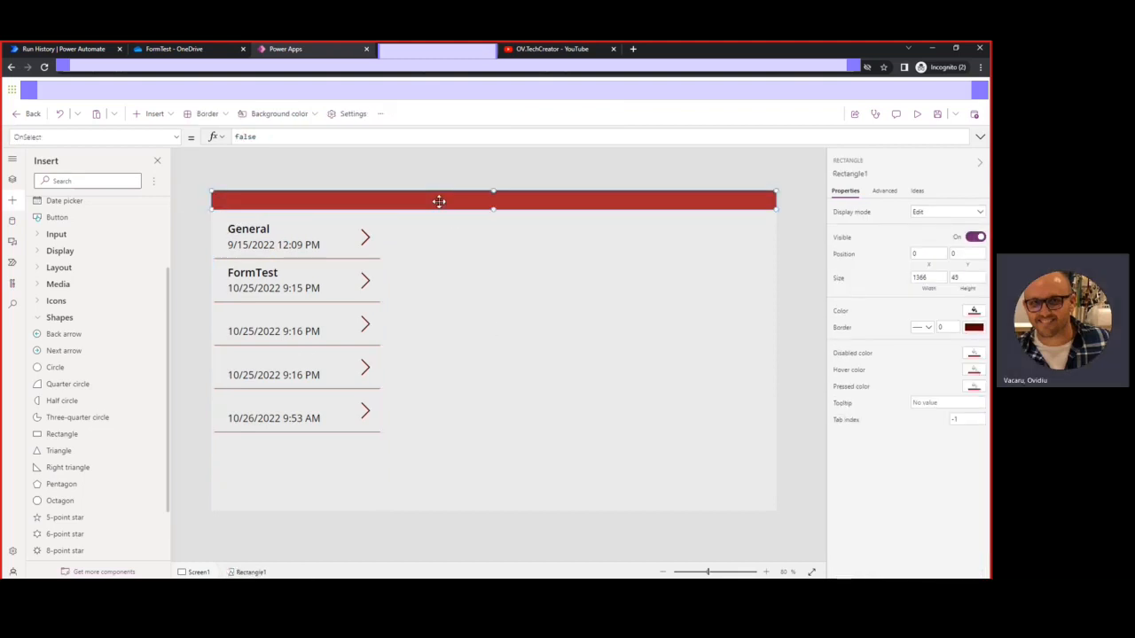
Insert a Reload icon and drag it to the right end of the red header bar
{"action": "left_click", "coordinate": [39, 319]}
{"action": "left_click", "coordinate": [37, 408]}
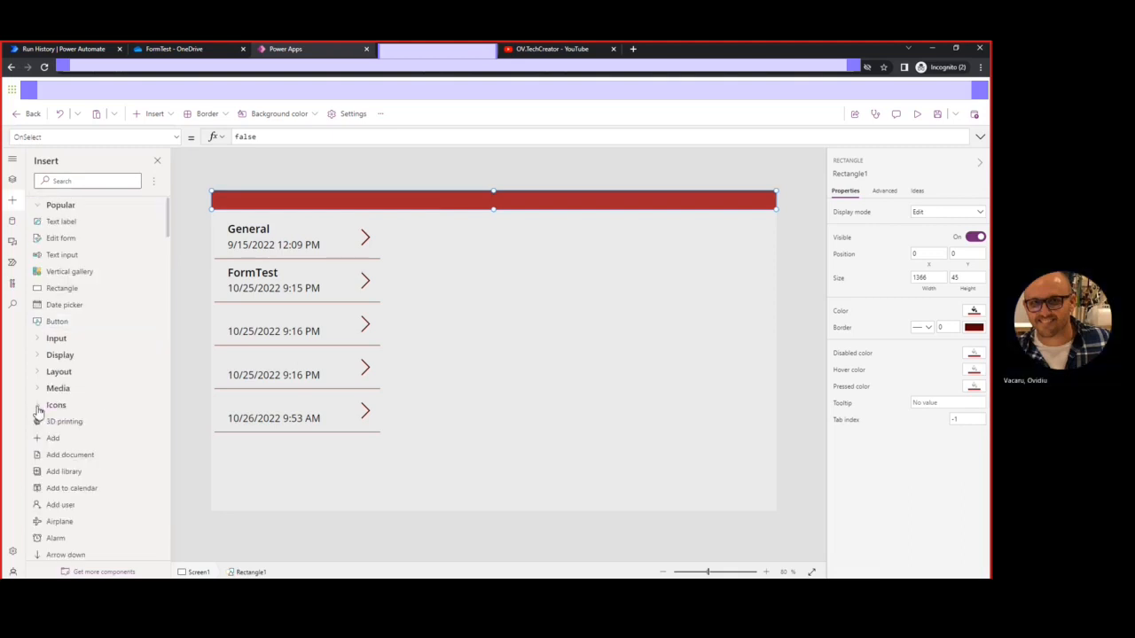
{"action": "scroll", "coordinate": [73, 421], "scroll_direction": "down", "scroll_amount": 10}
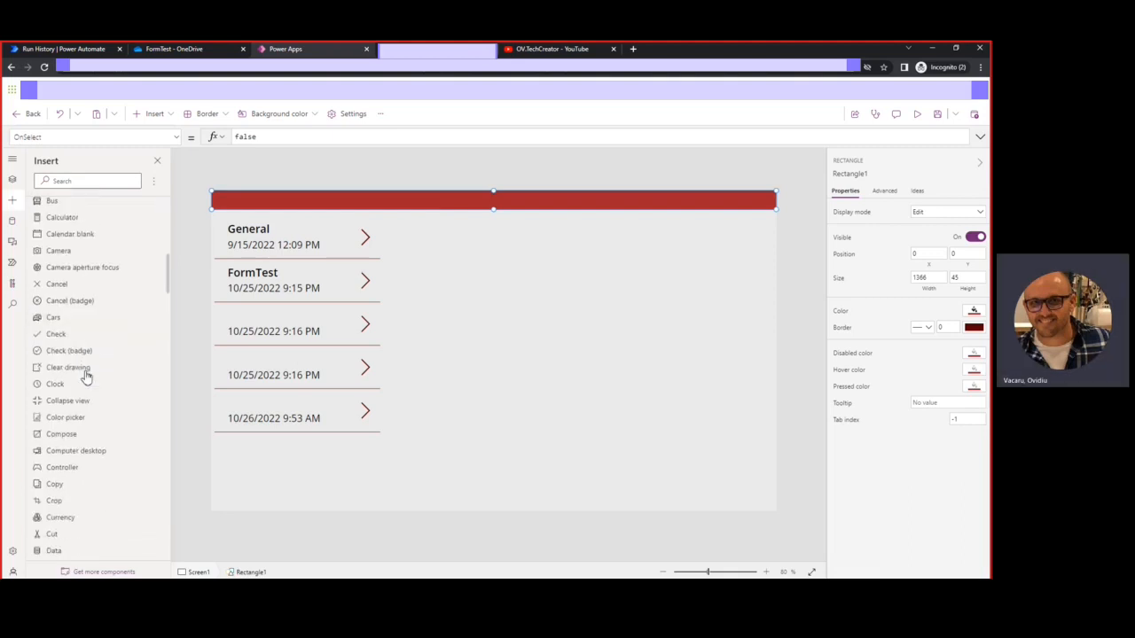
{"action": "scroll", "coordinate": [86, 377], "scroll_direction": "down", "scroll_amount": 5}
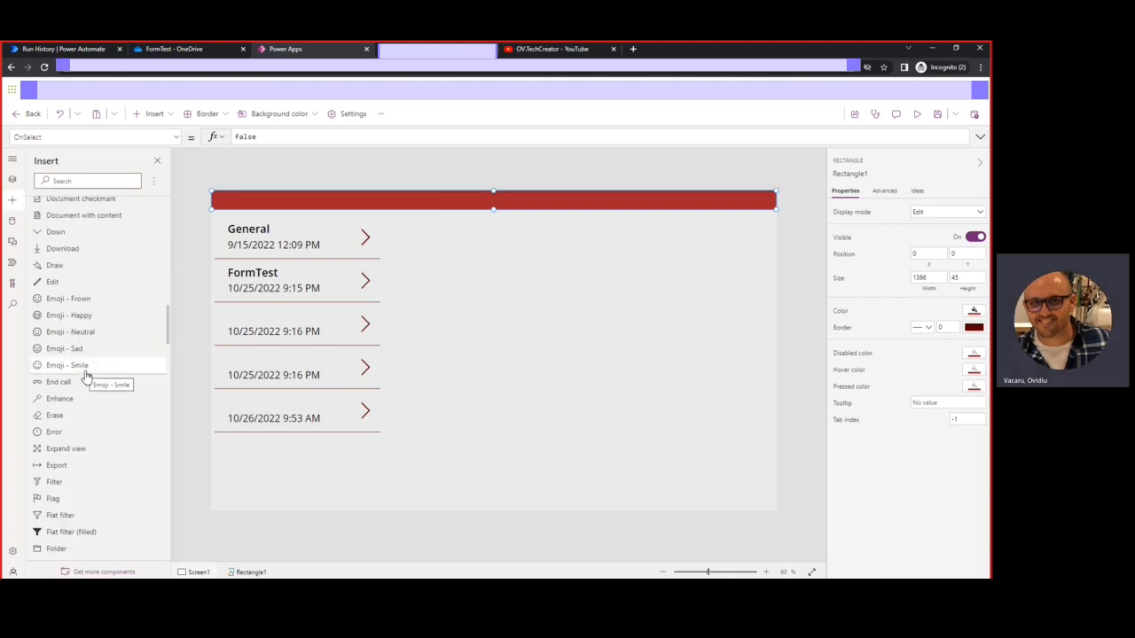
{"action": "scroll", "coordinate": [86, 377], "scroll_direction": "down", "scroll_amount": 15}
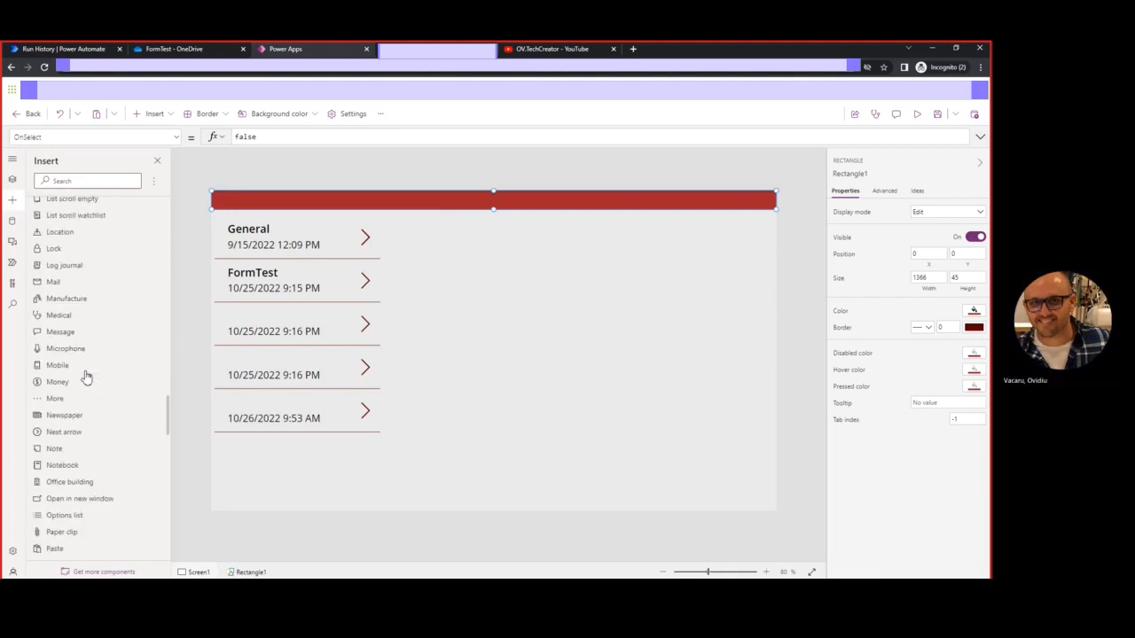
{"action": "scroll", "coordinate": [86, 377], "scroll_direction": "down", "scroll_amount": 3}
{"action": "scroll", "coordinate": [64, 321], "scroll_direction": "down", "scroll_amount": 12}
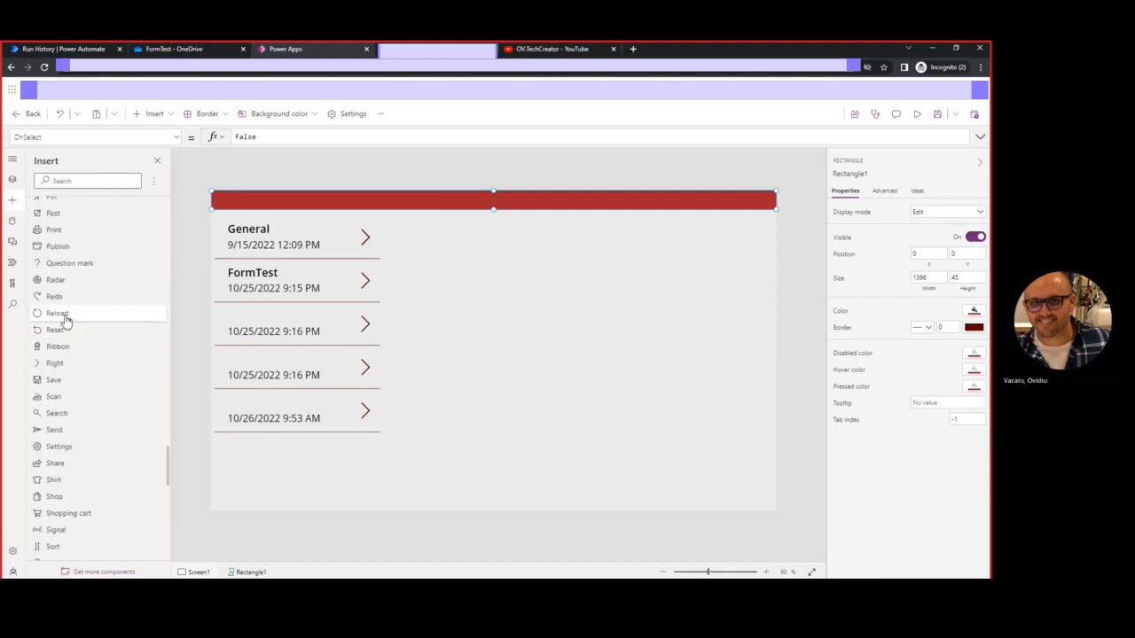
{"action": "left_click", "coordinate": [64, 320]}
{"action": "left_click_drag", "start_coordinate": [252, 209], "coordinate": [763, 212]}
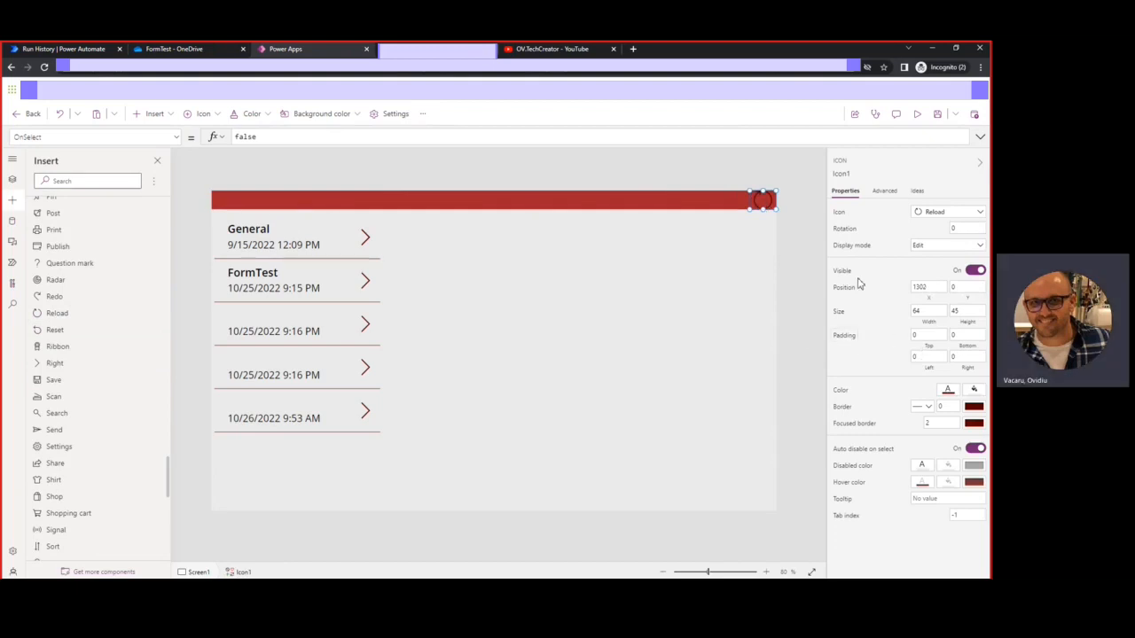
{"action": "left_click", "coordinate": [768, 273]}
{"action": "left_click", "coordinate": [761, 198]}
Set the Reload icon's top, bottom, left and right padding to 5
{"action": "left_click", "coordinate": [925, 333]}
{"action": "type", "text": "5"}
{"action": "left_click", "coordinate": [968, 336]}
{"action": "key", "text": "BackSpace"}
{"action": "double_click", "coordinate": [928, 358]}
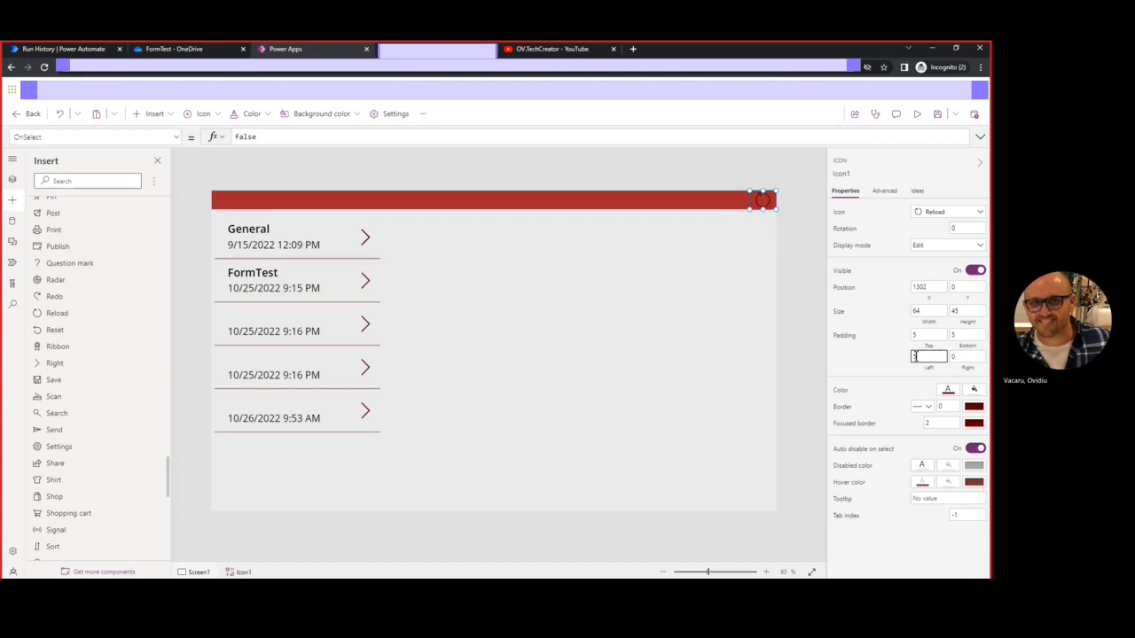
{"action": "left_click", "coordinate": [966, 357]}
{"action": "double_click", "coordinate": [964, 356]}
{"action": "type", "text": "5"}
{"action": "left_click", "coordinate": [800, 245]}
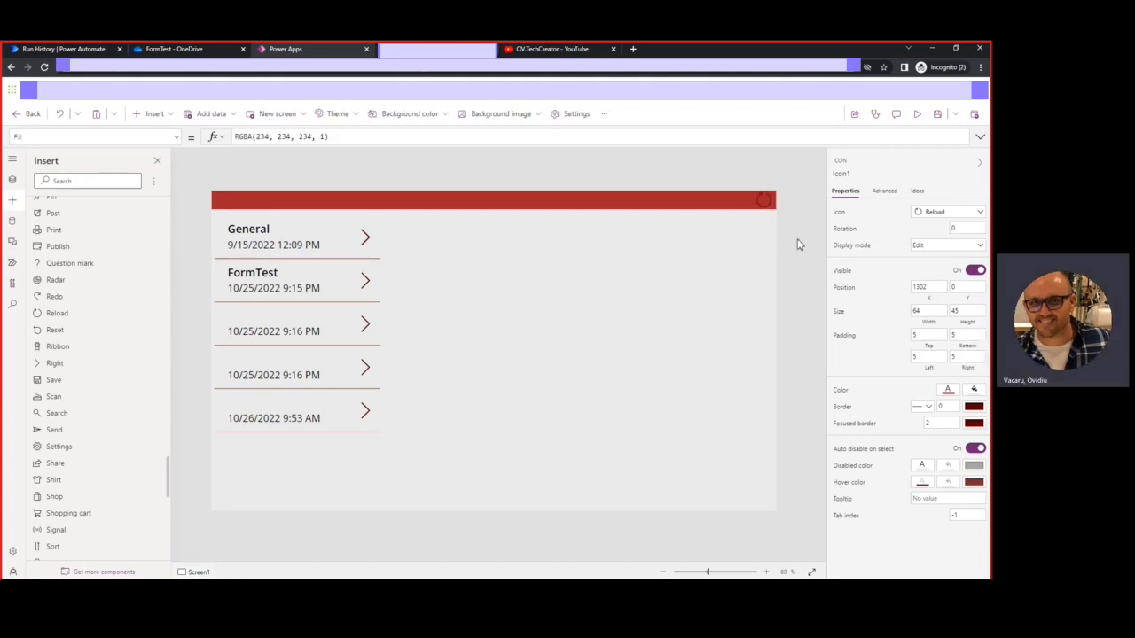
{"action": "left_click", "coordinate": [759, 198]}
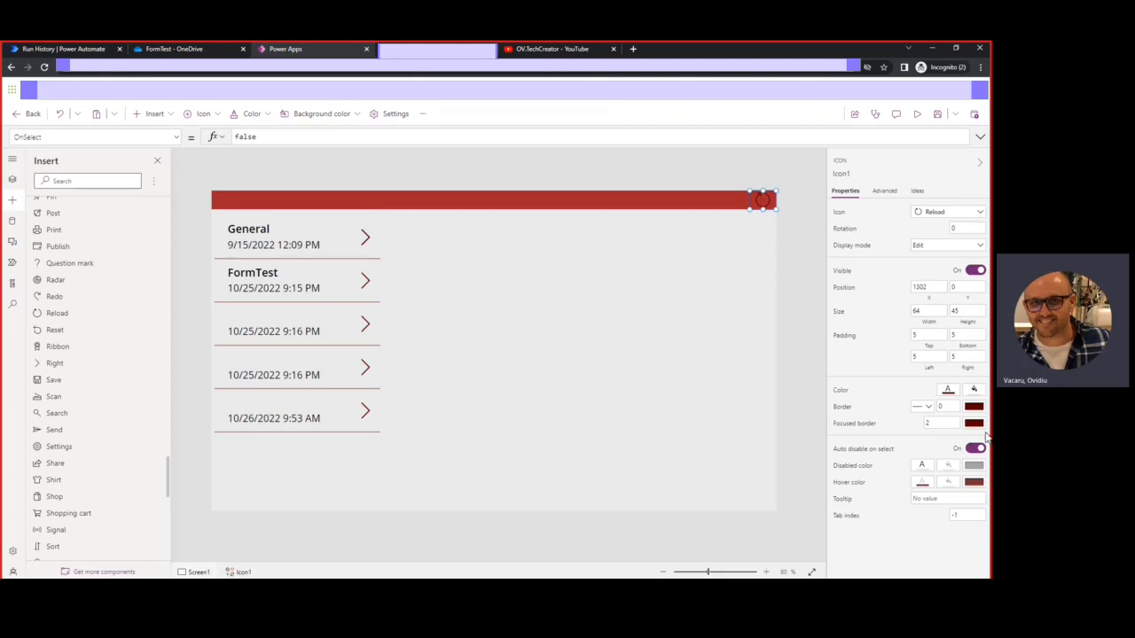
Set Icon1's colour to white using the properties pane colour picker
{"action": "left_click", "coordinate": [949, 393]}
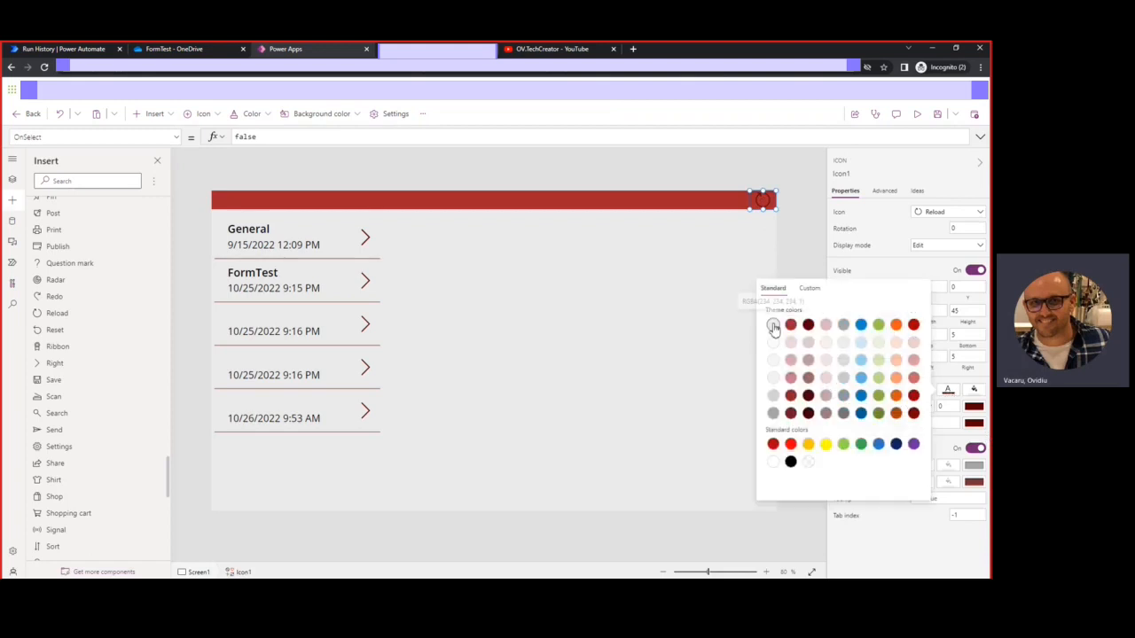
{"action": "left_click", "coordinate": [773, 326]}
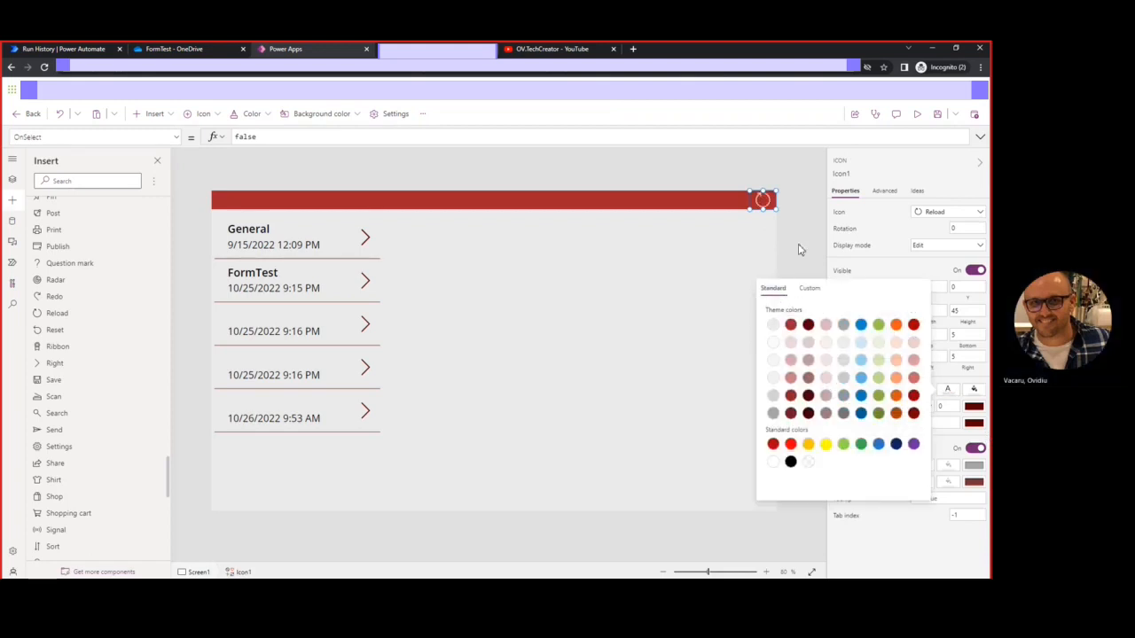
{"action": "left_click", "coordinate": [798, 249]}
{"action": "left_click", "coordinate": [765, 201]}
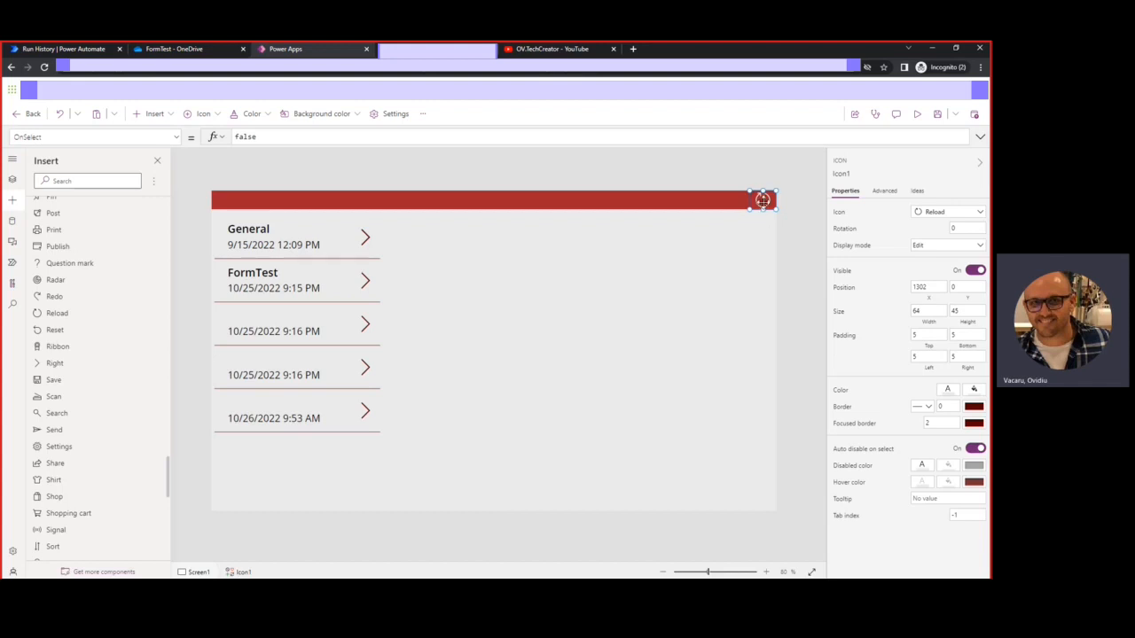
Replace Icon1's OnSelect value false with the ClearCollect function
{"action": "double_click", "coordinate": [248, 137]}
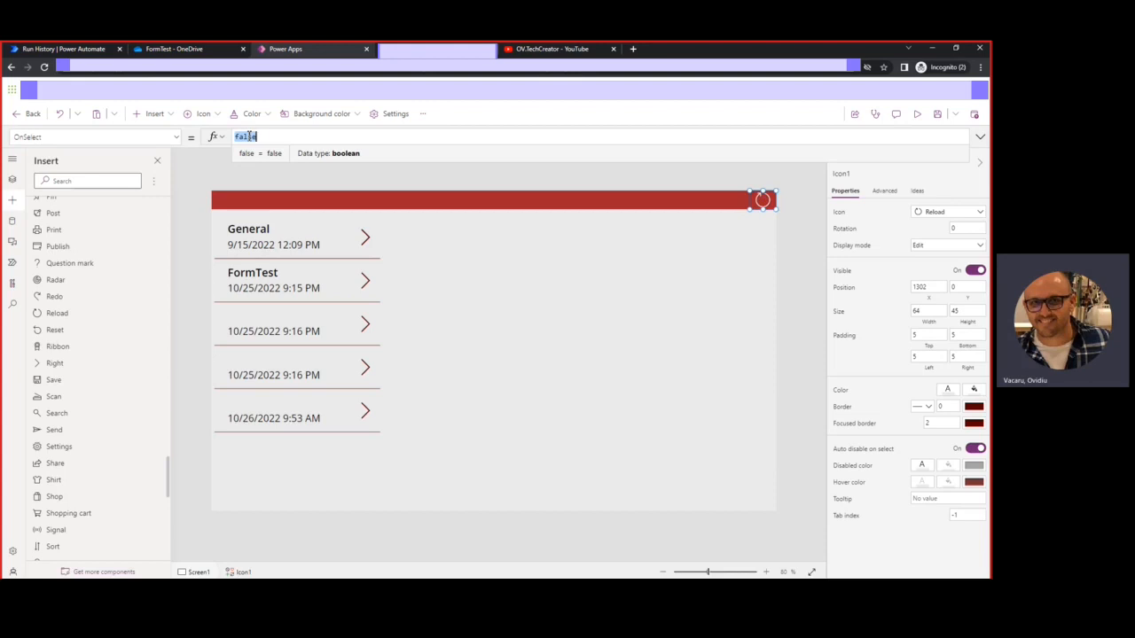
{"action": "type", "text": "Cr"}
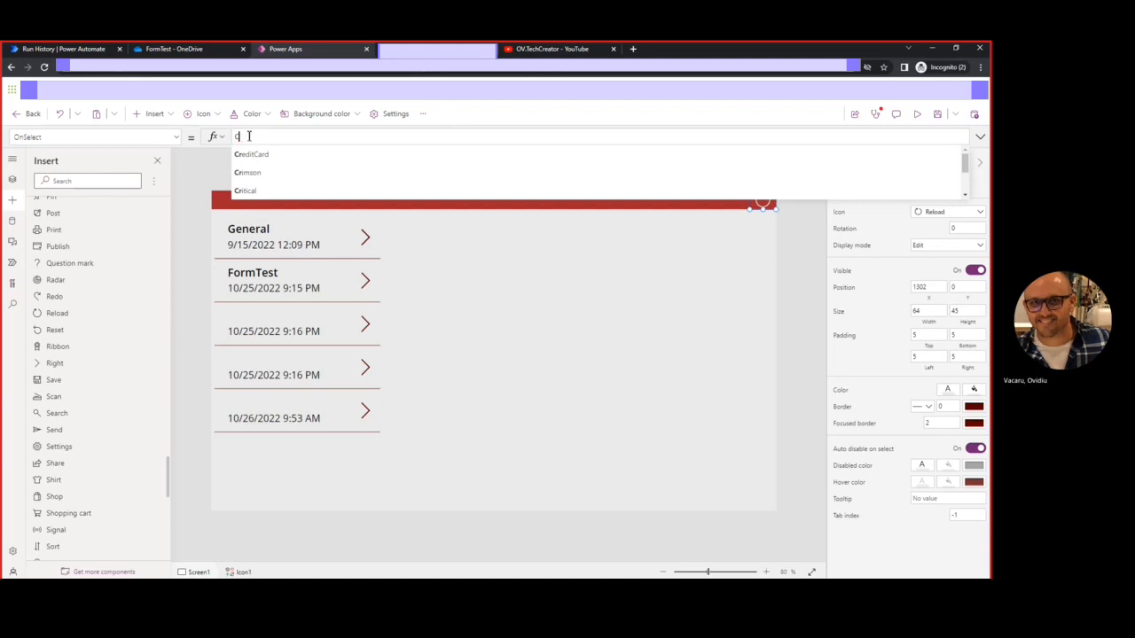
{"action": "key", "text": "BackSpace"}
{"action": "type", "text": "le"}
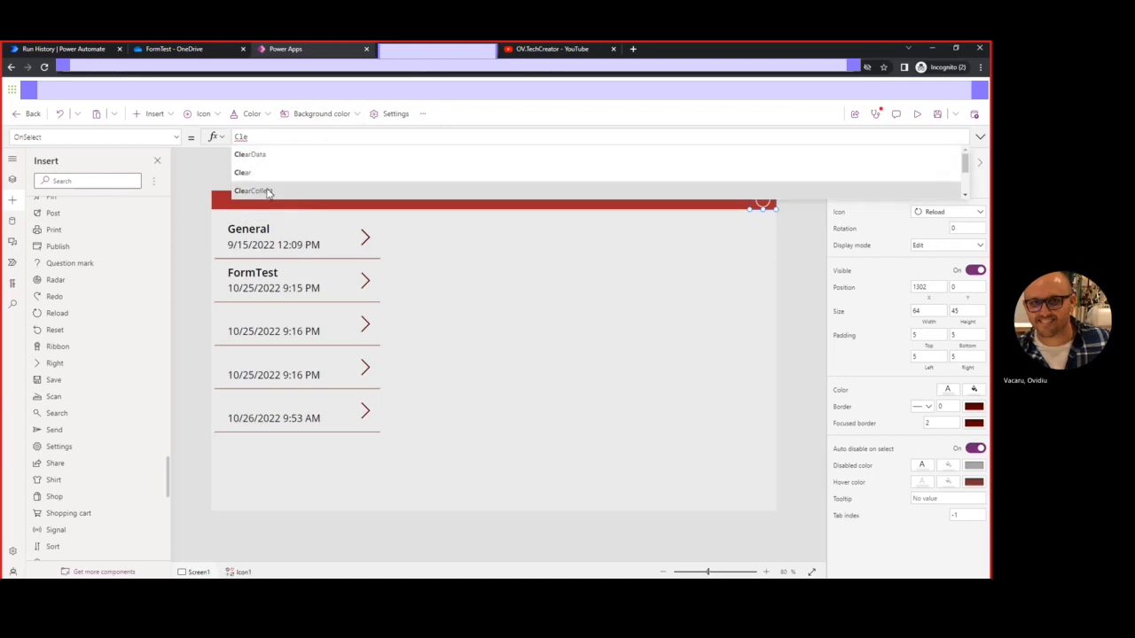
{"action": "left_click", "coordinate": [266, 191]}
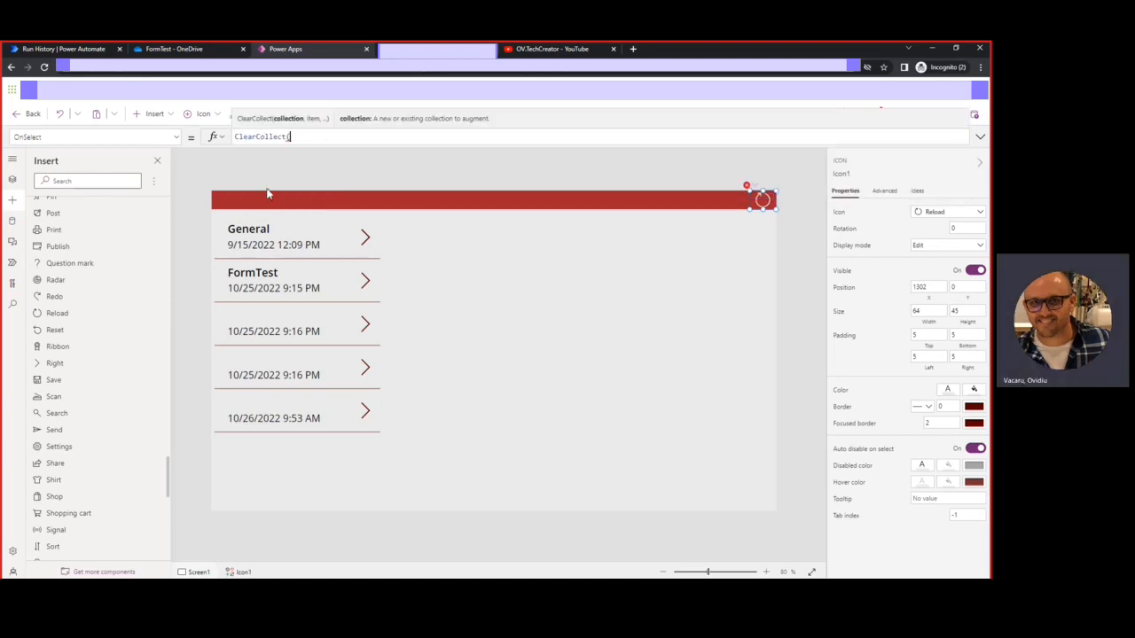
Complete the formula as ClearCollect(collDocs, Documents) and show the Tree view
{"action": "type", "text": "co"}
{"action": "key", "text": "BackSpace"}
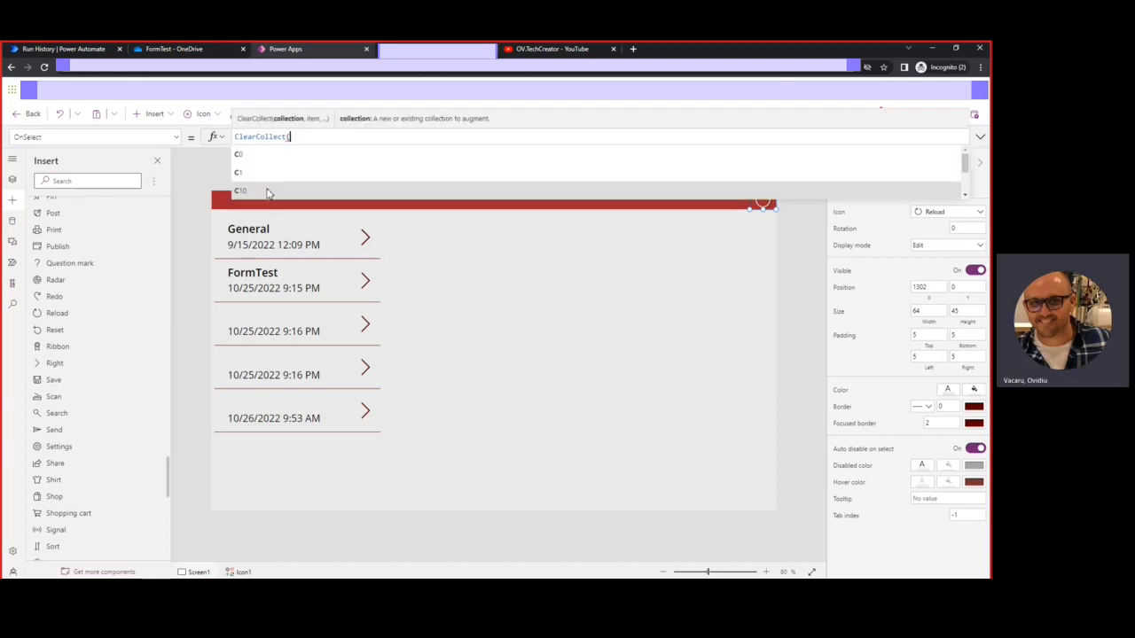
{"action": "type", "text": "coll"}
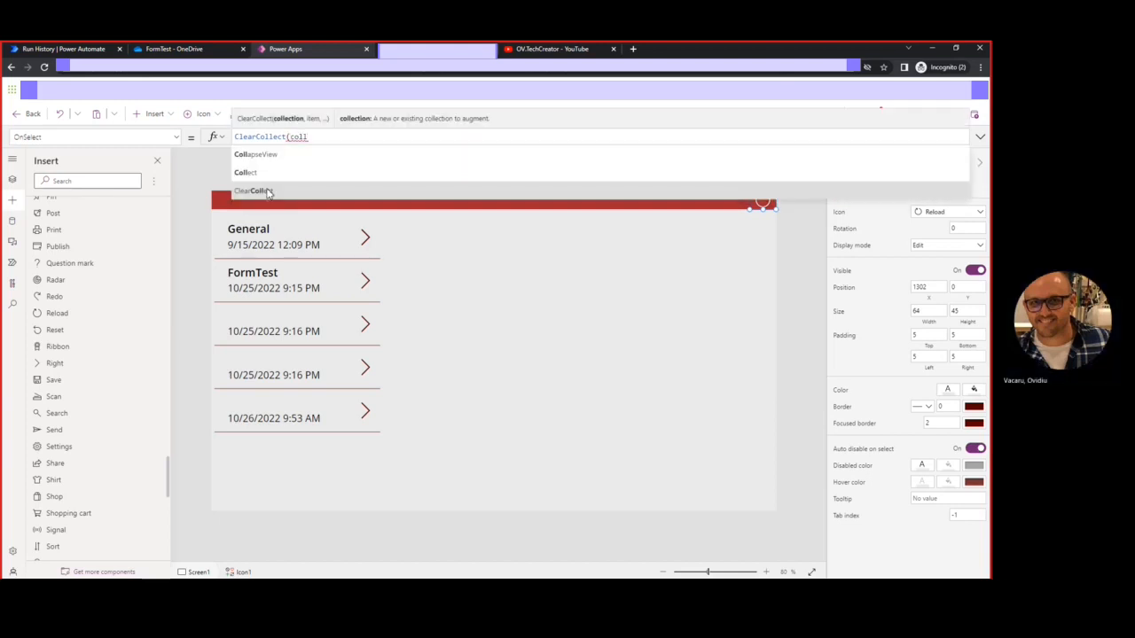
{"action": "type", "text": "De"}
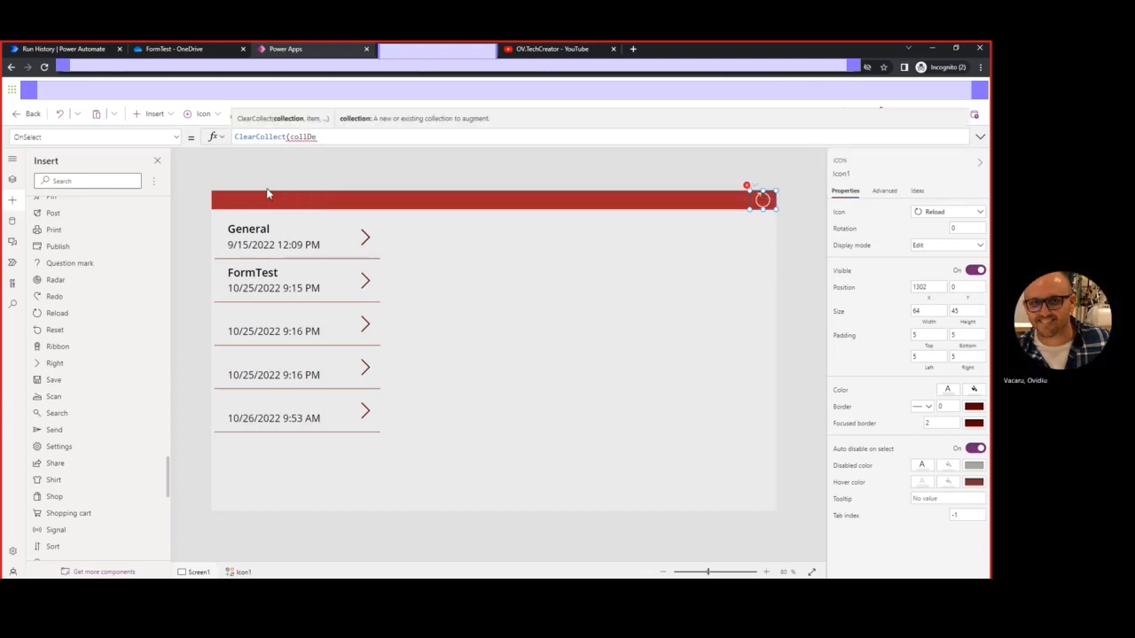
{"action": "type", "text": "cs"}
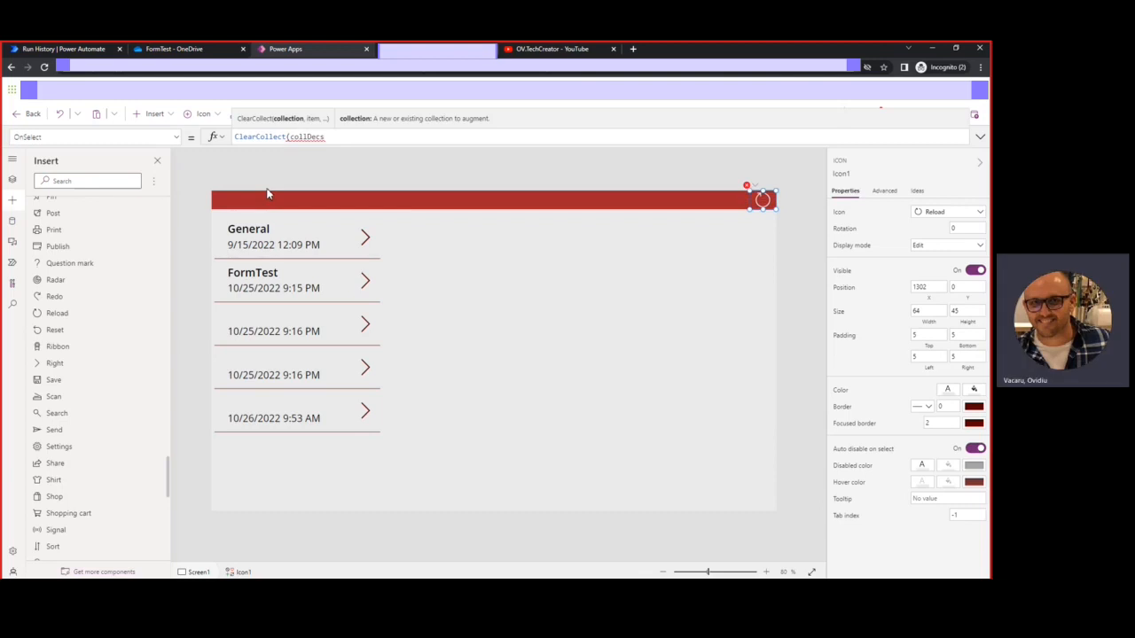
{"action": "key", "text": "BackSpace"}
{"action": "key", "text": "BackSpace"}
{"action": "key", "text": "BackSpace"}
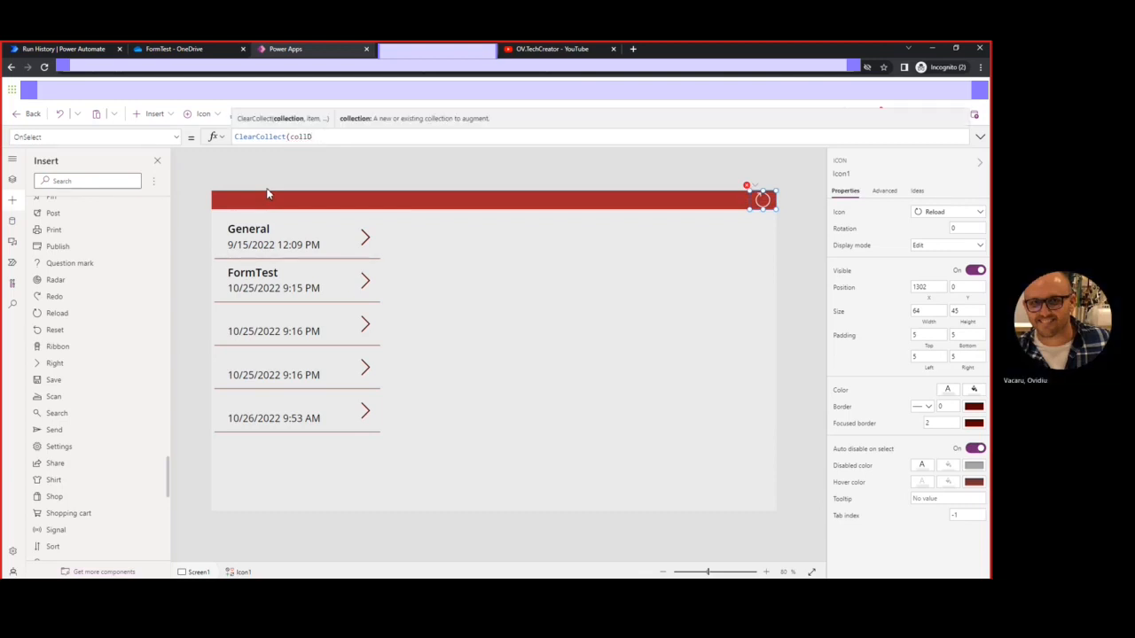
{"action": "type", "text": "ocs"}
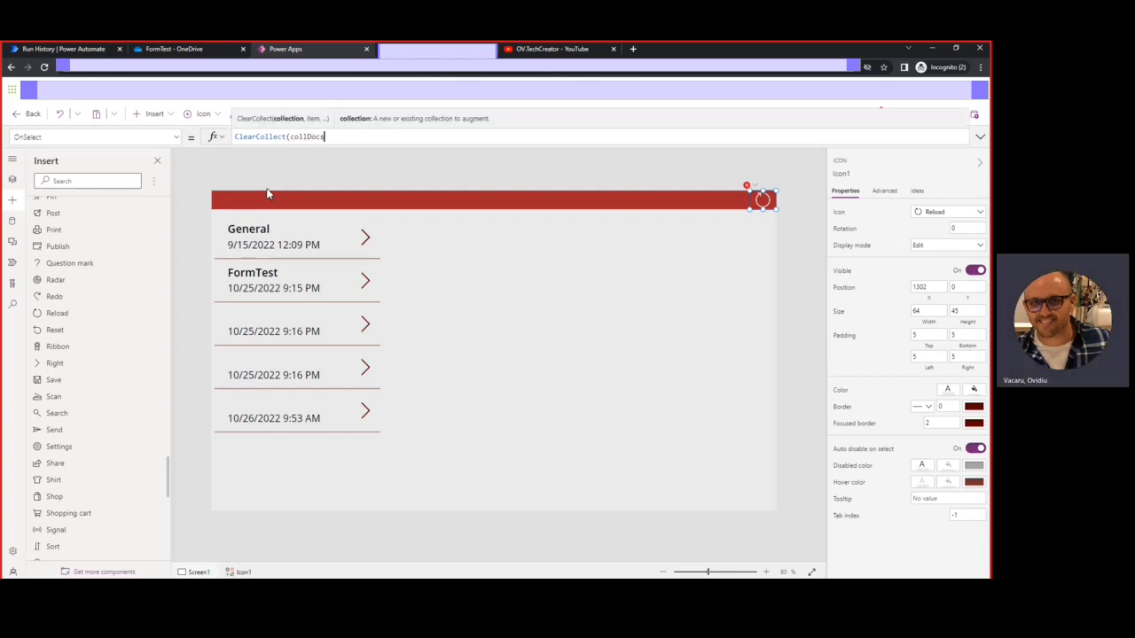
{"action": "type", "text": ", "}
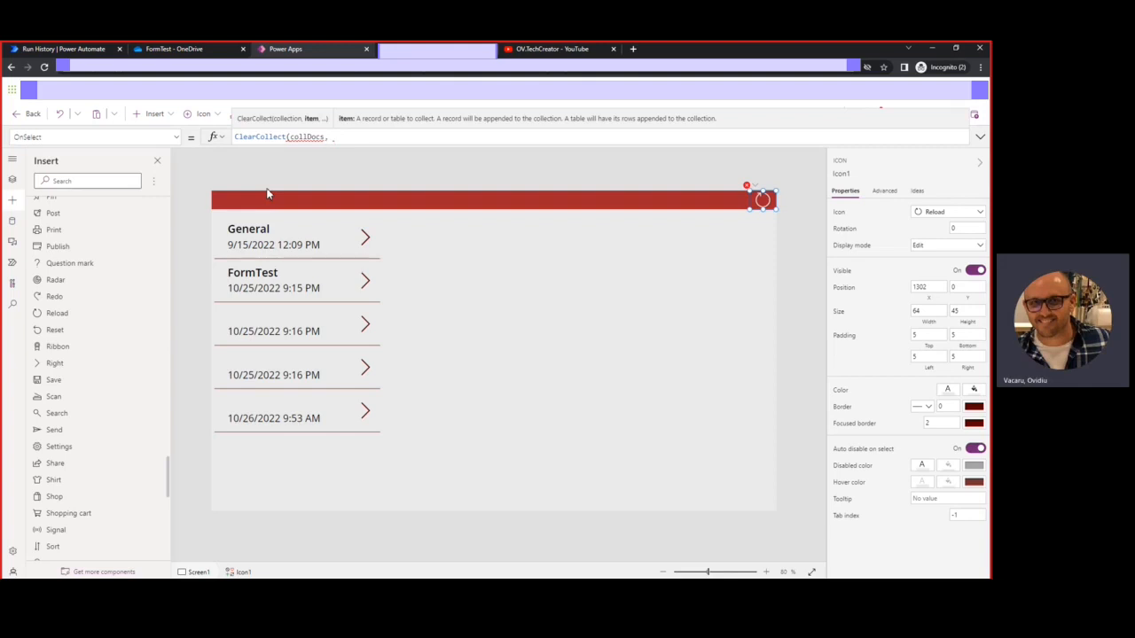
{"action": "type", "text": "do"}
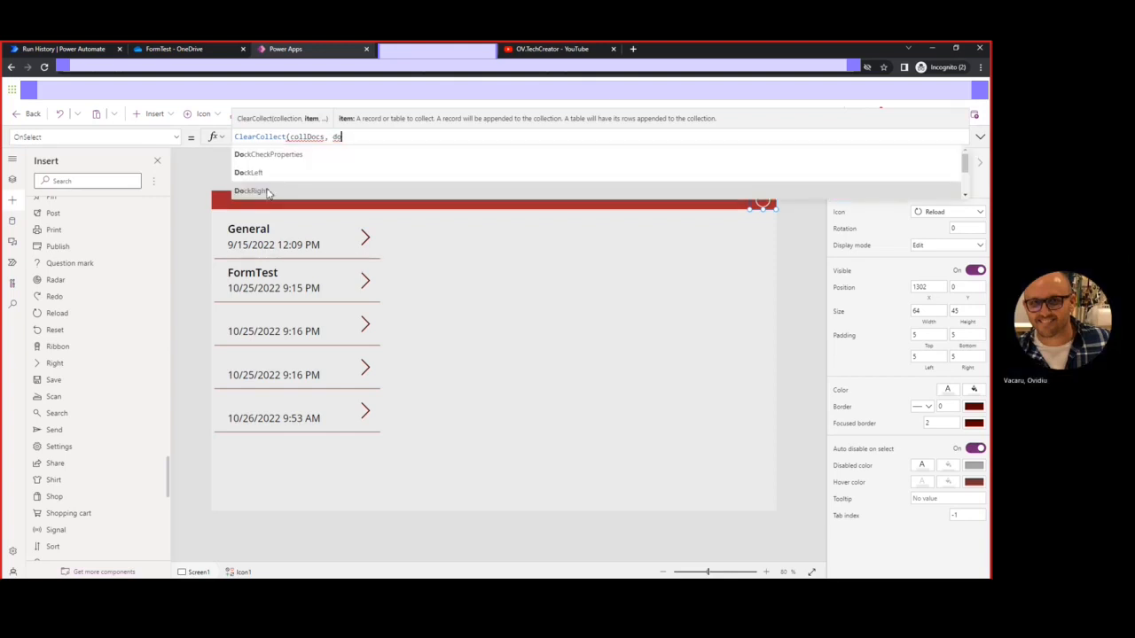
{"action": "type", "text": "cum"}
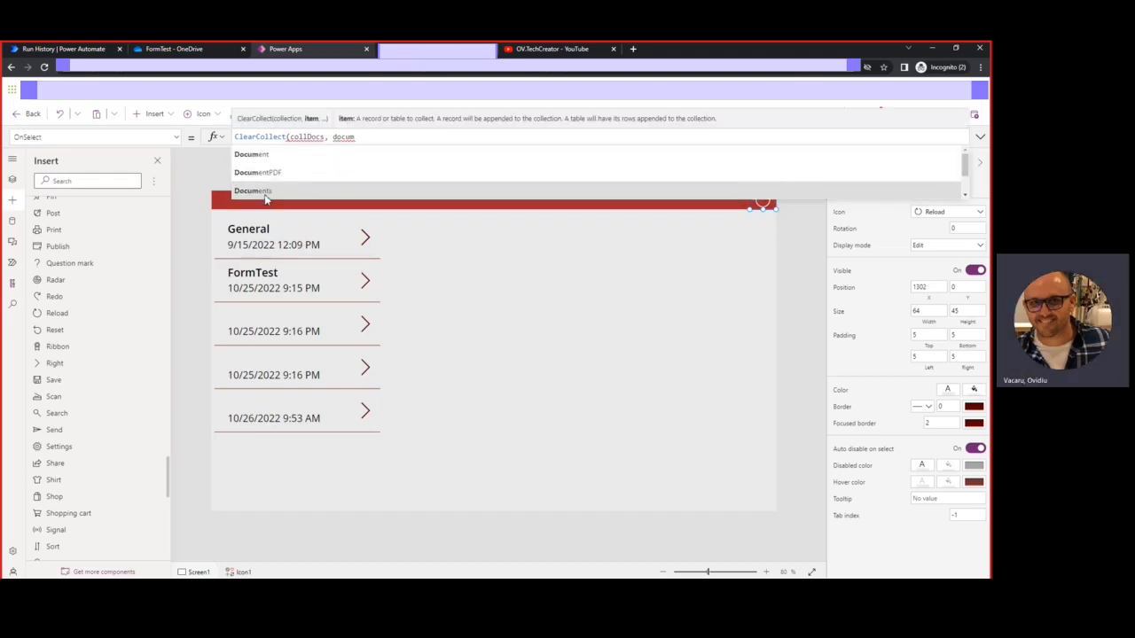
{"action": "left_click", "coordinate": [270, 192]}
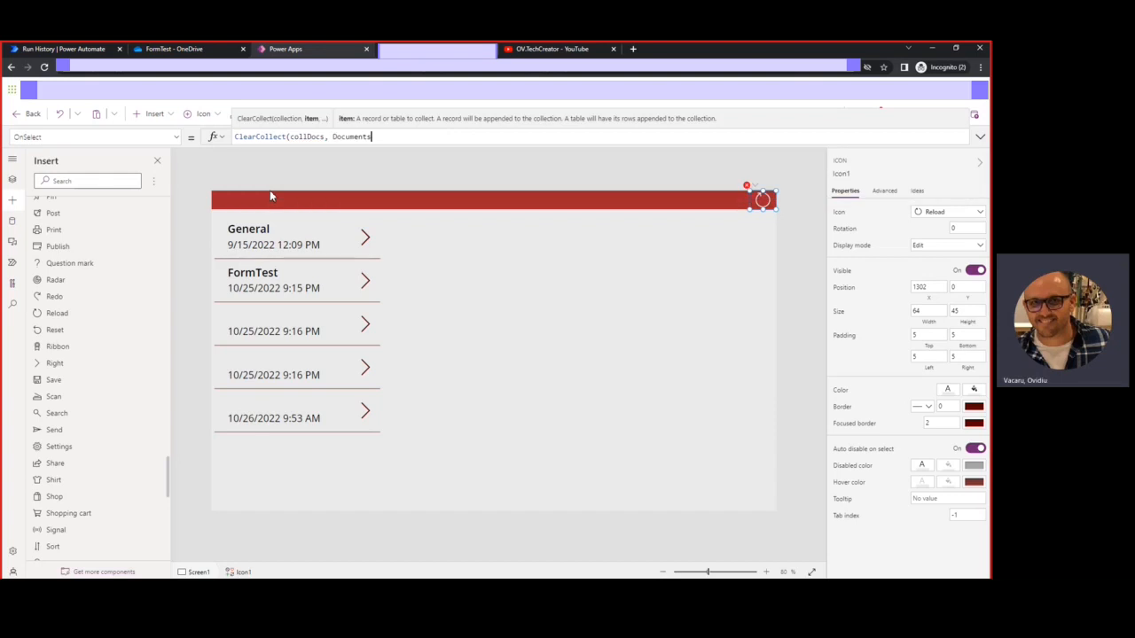
{"action": "type", "text": ")"}
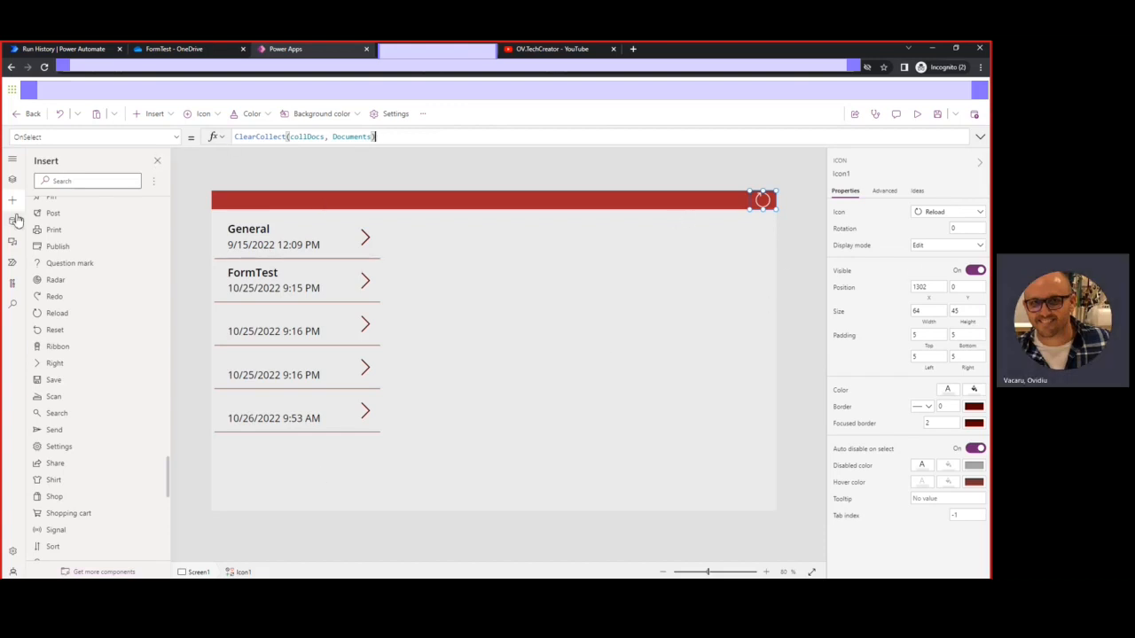
{"action": "left_click", "coordinate": [11, 181]}
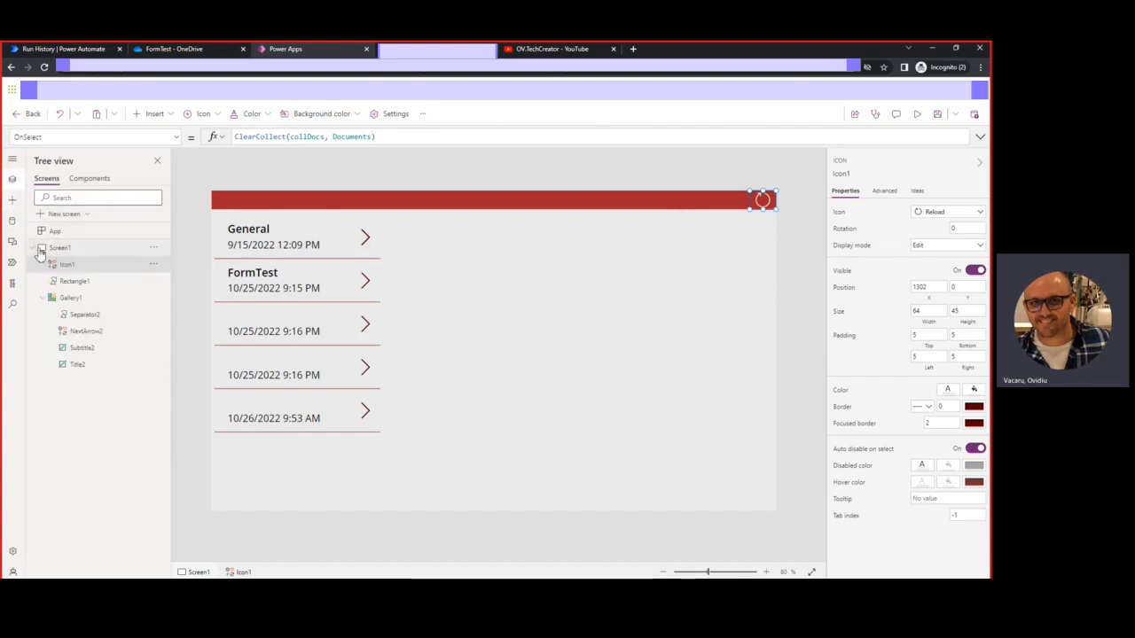
{"action": "left_click", "coordinate": [33, 248]}
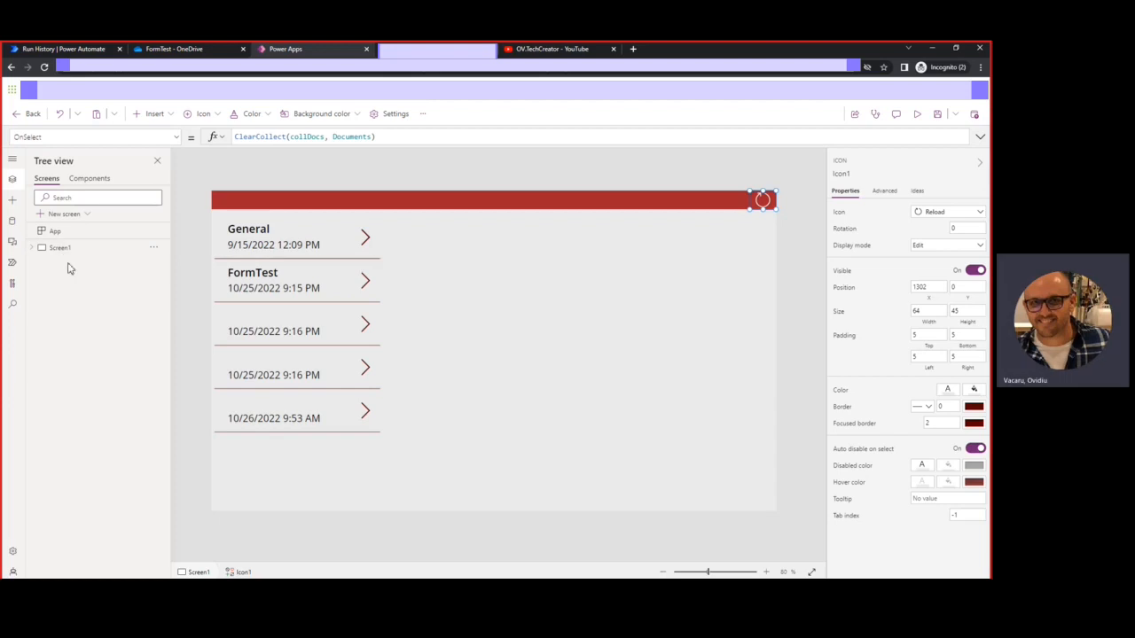
{"action": "left_click", "coordinate": [719, 414]}
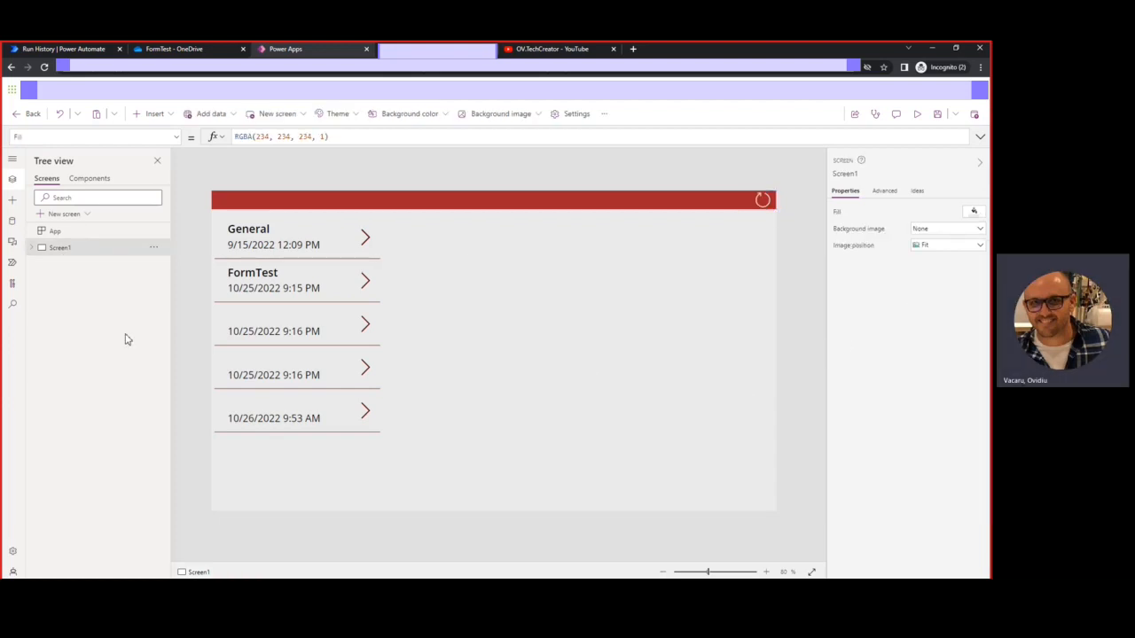
{"action": "left_click", "coordinate": [64, 236]}
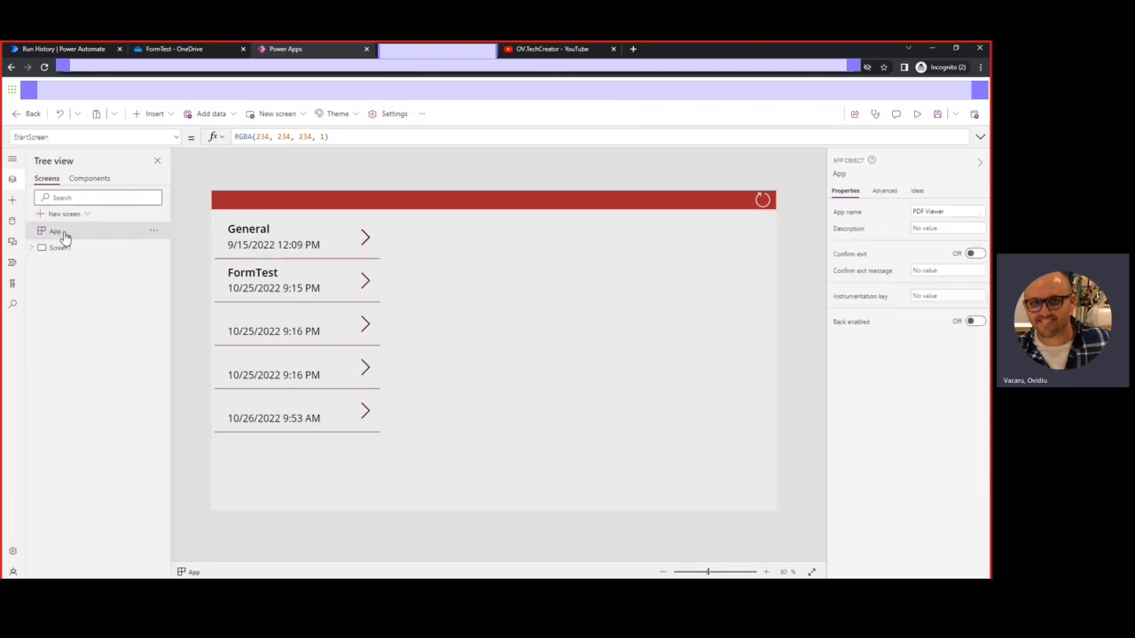
{"action": "left_click", "coordinate": [89, 136]}
{"action": "left_click", "coordinate": [46, 303]}
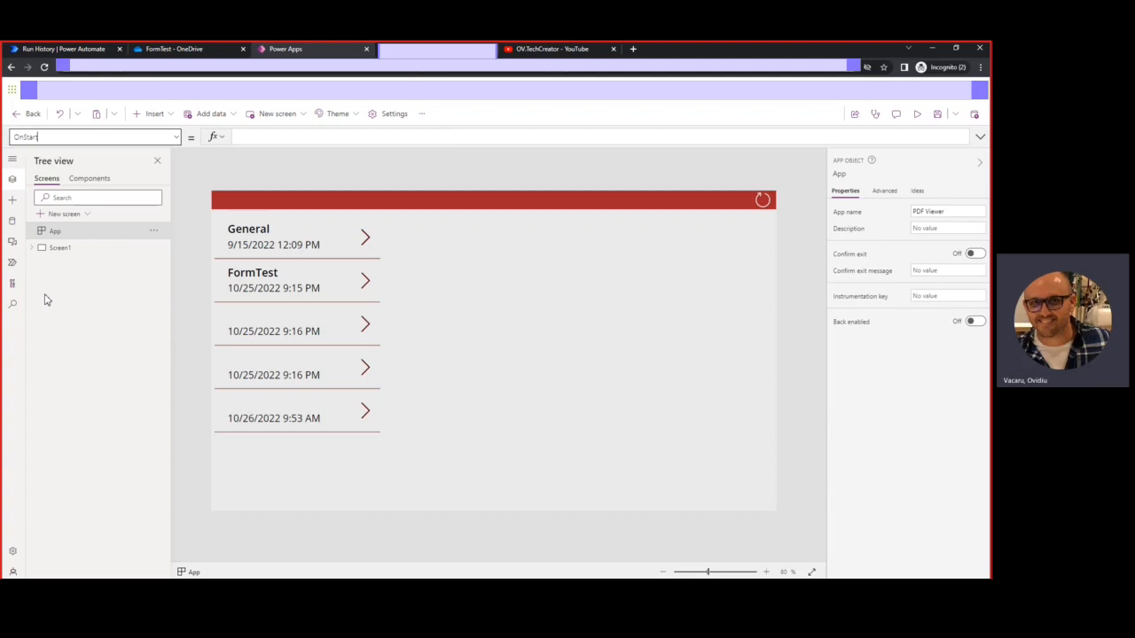
{"action": "left_click", "coordinate": [72, 255]}
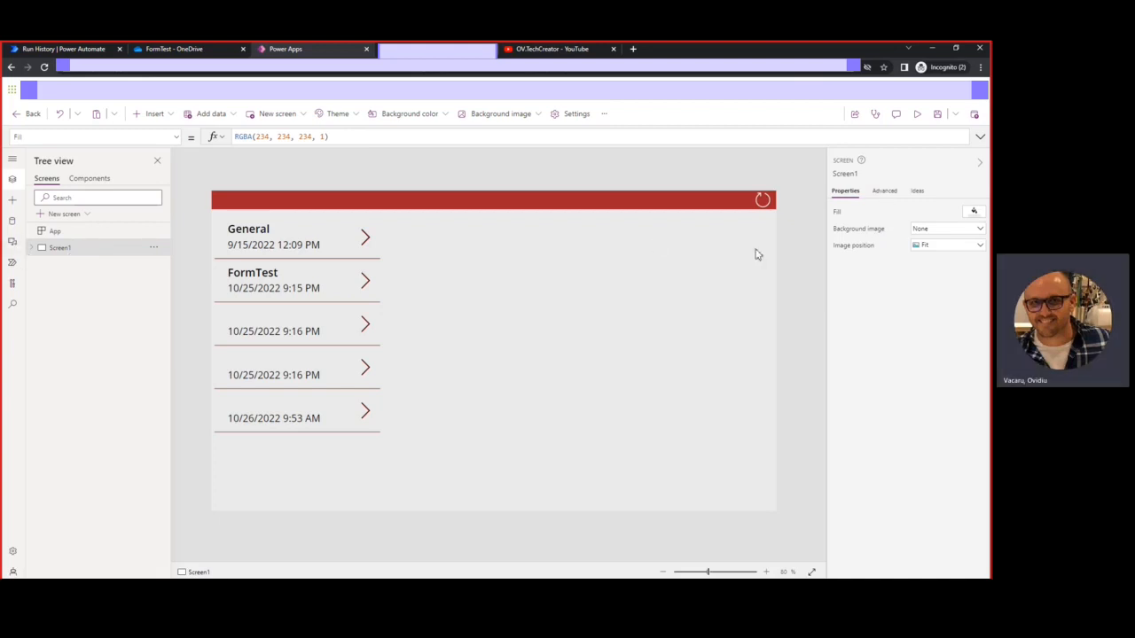
Start Screen1's OnVisible formula with the Select( function
{"action": "left_click", "coordinate": [34, 250]}
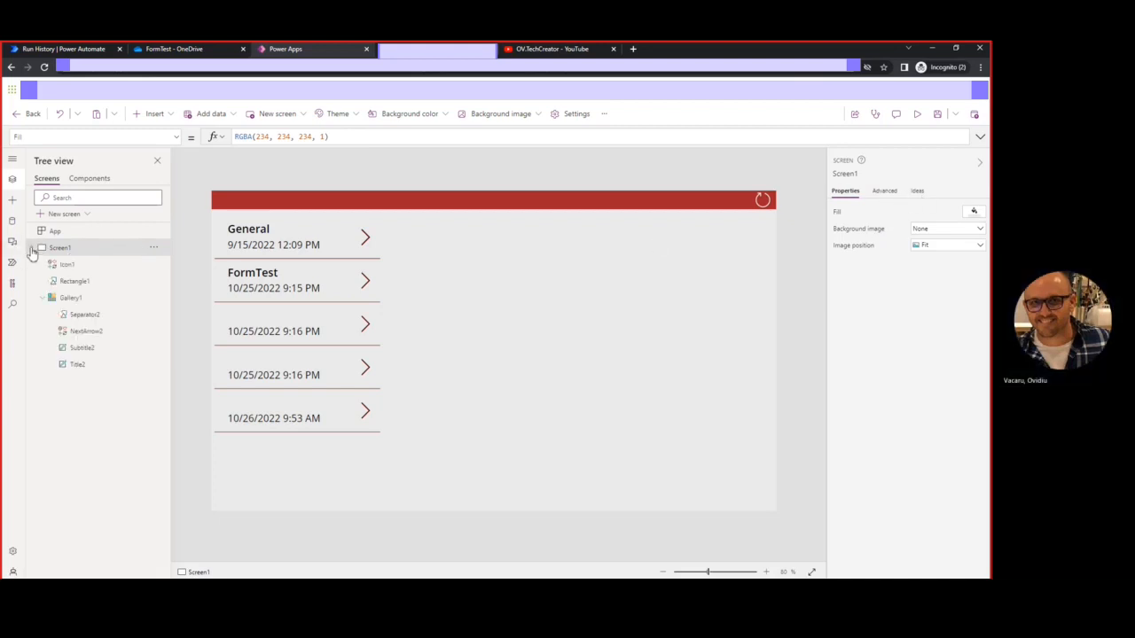
{"action": "left_click", "coordinate": [885, 191]}
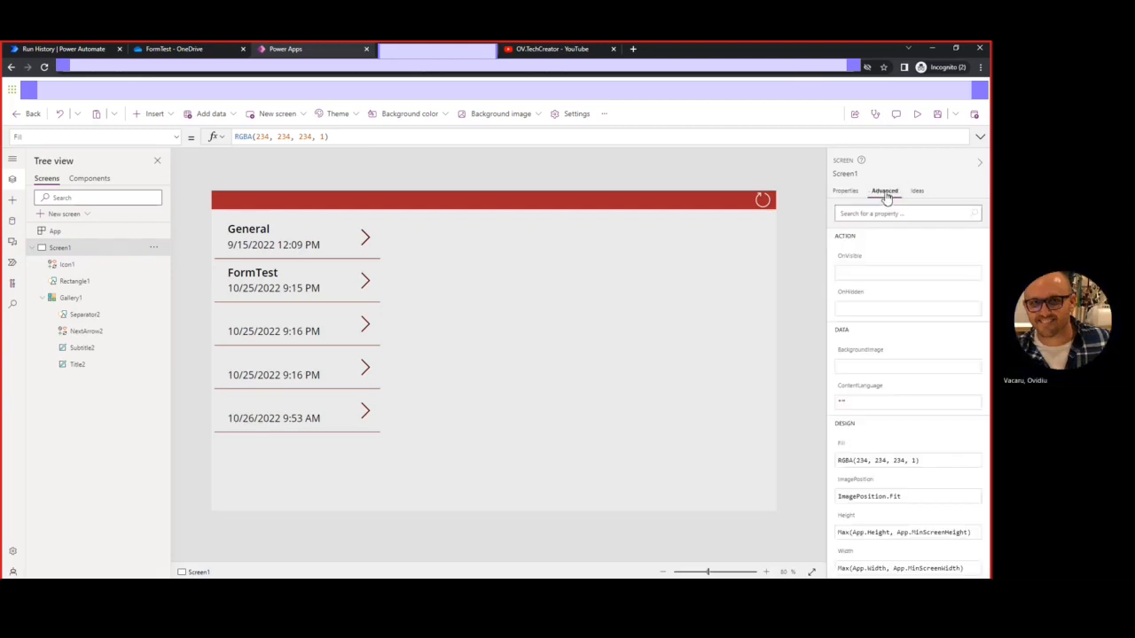
{"action": "left_click", "coordinate": [856, 272]}
{"action": "type", "text": "sele"}
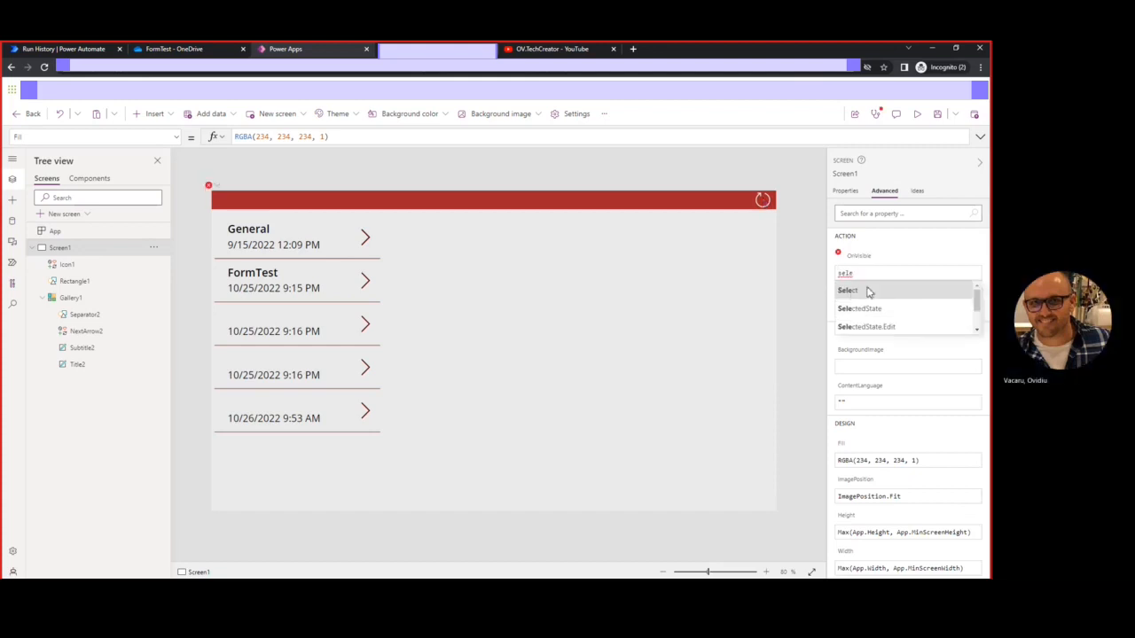
{"action": "left_click", "coordinate": [867, 292]}
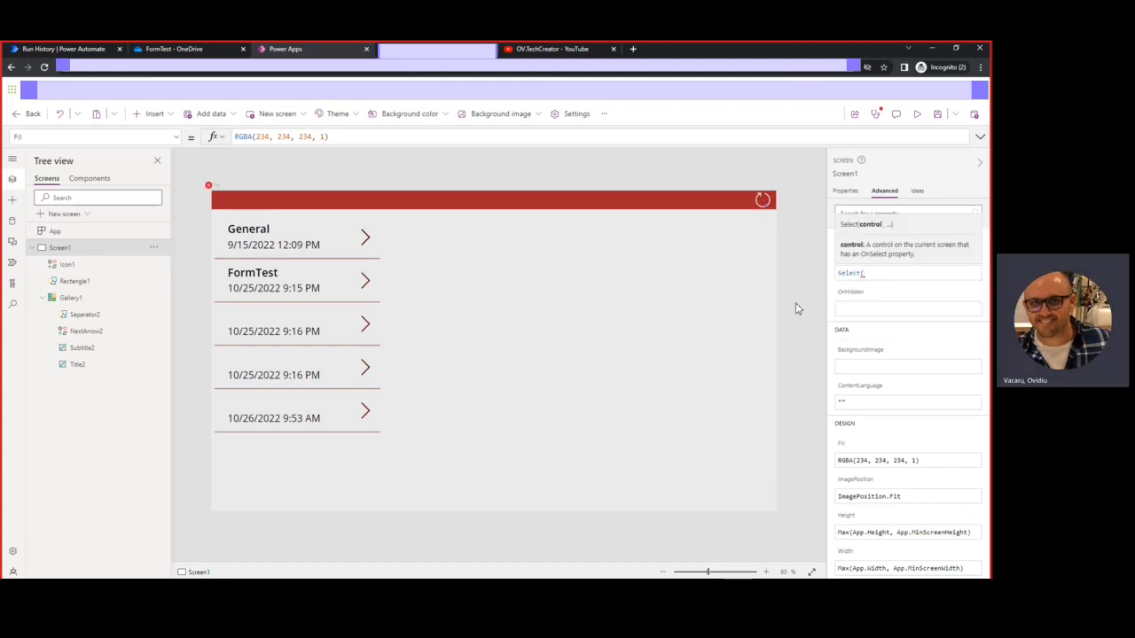
Rename the Icon1 control to RefreshIcon in the Tree view
{"action": "left_click", "coordinate": [67, 264]}
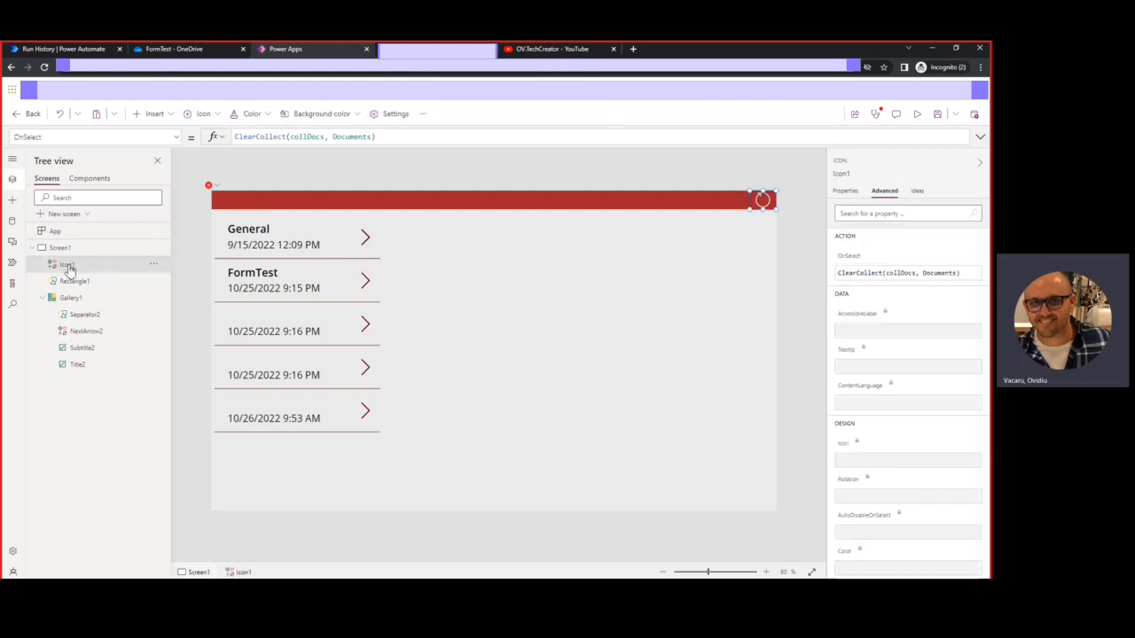
{"action": "double_click", "coordinate": [99, 268]}
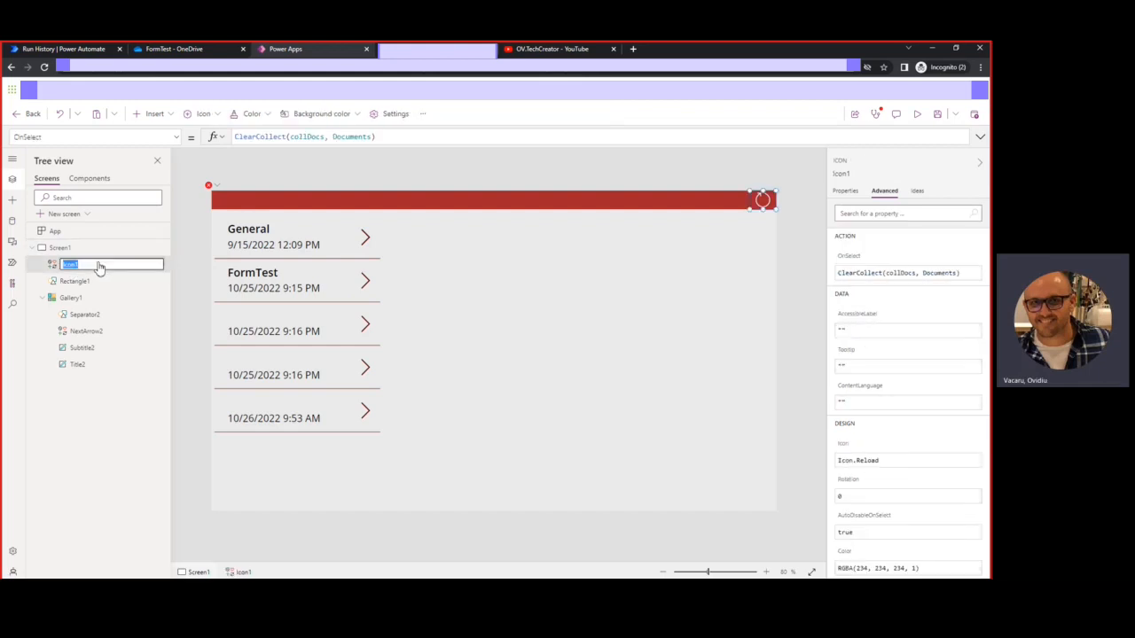
{"action": "left_click", "coordinate": [100, 264]}
{"action": "key", "text": "BackSpace"}
{"action": "key", "text": "Home"}
{"action": "type", "text": "Re"}
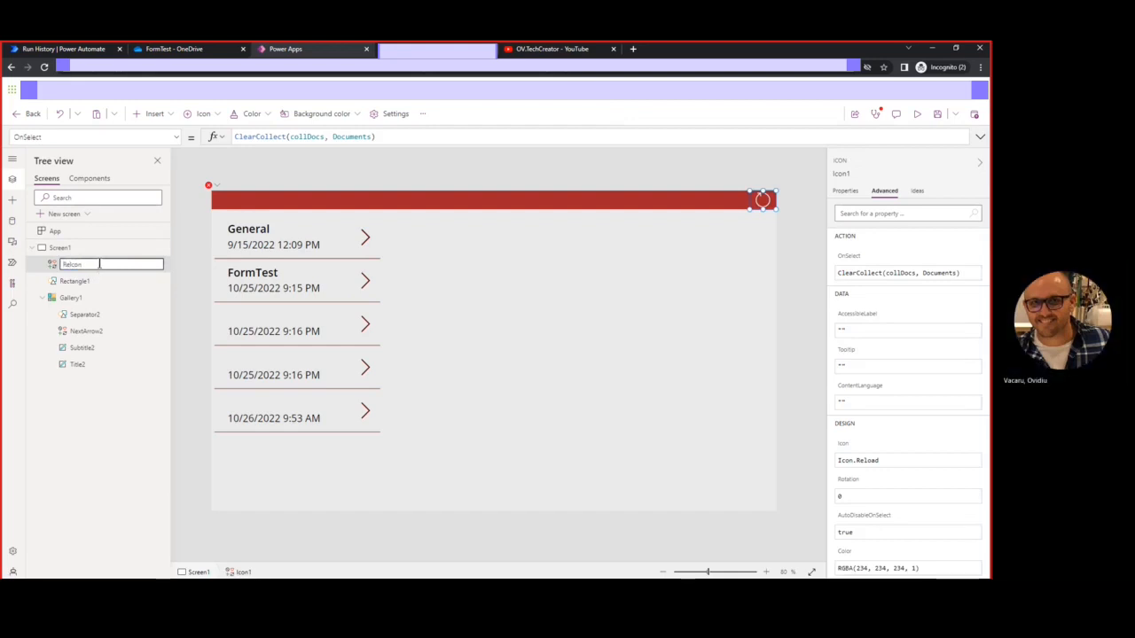
{"action": "type", "text": "fresh"}
{"action": "key", "text": "Return"}
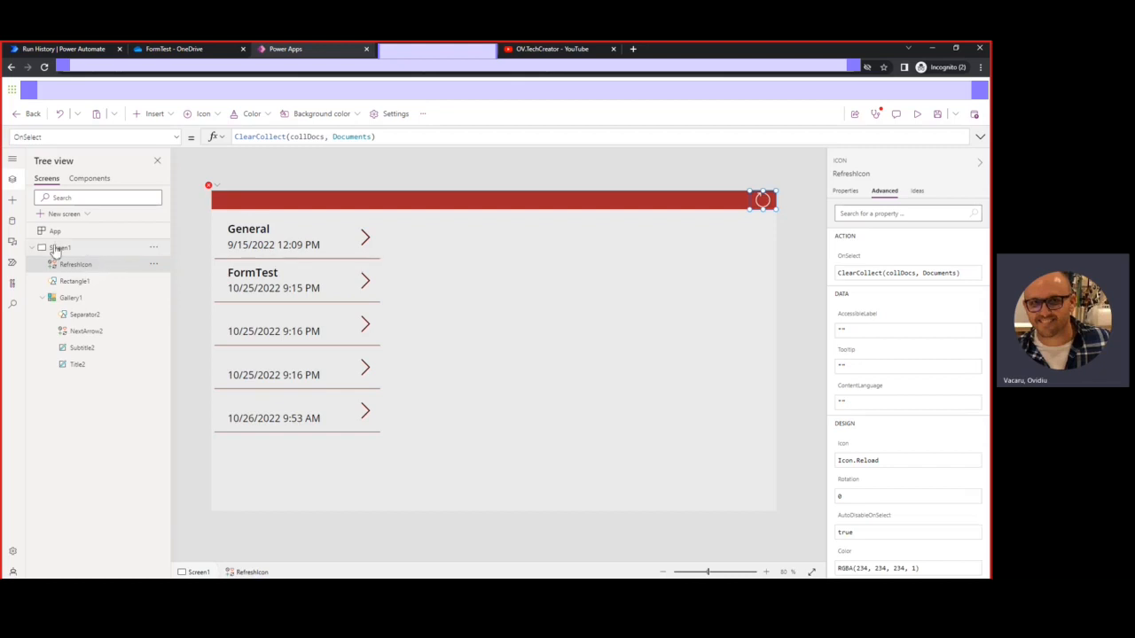
Complete Screen1's OnVisible formula as Select(RefreshIcon)
{"action": "left_click", "coordinate": [62, 248]}
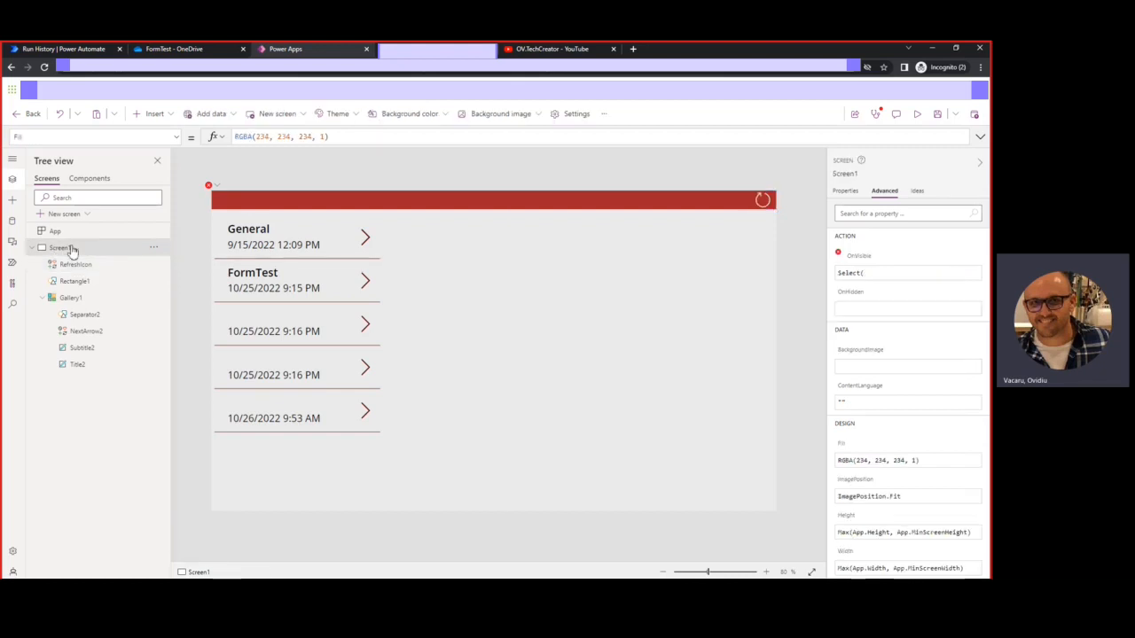
{"action": "left_click", "coordinate": [880, 274]}
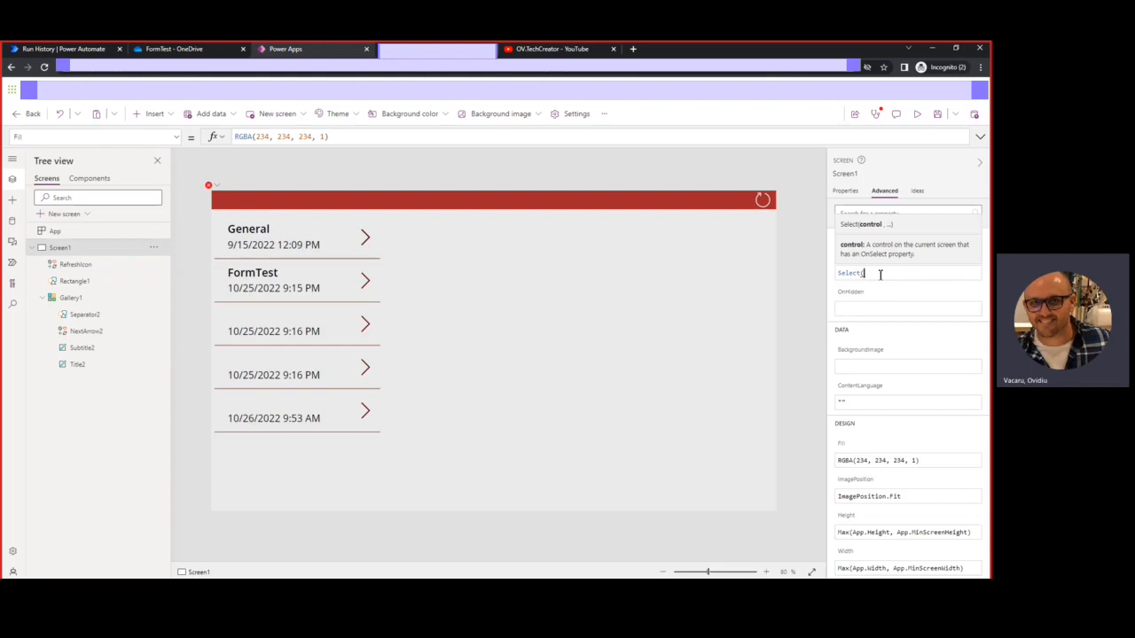
{"action": "type", "text": "ref"}
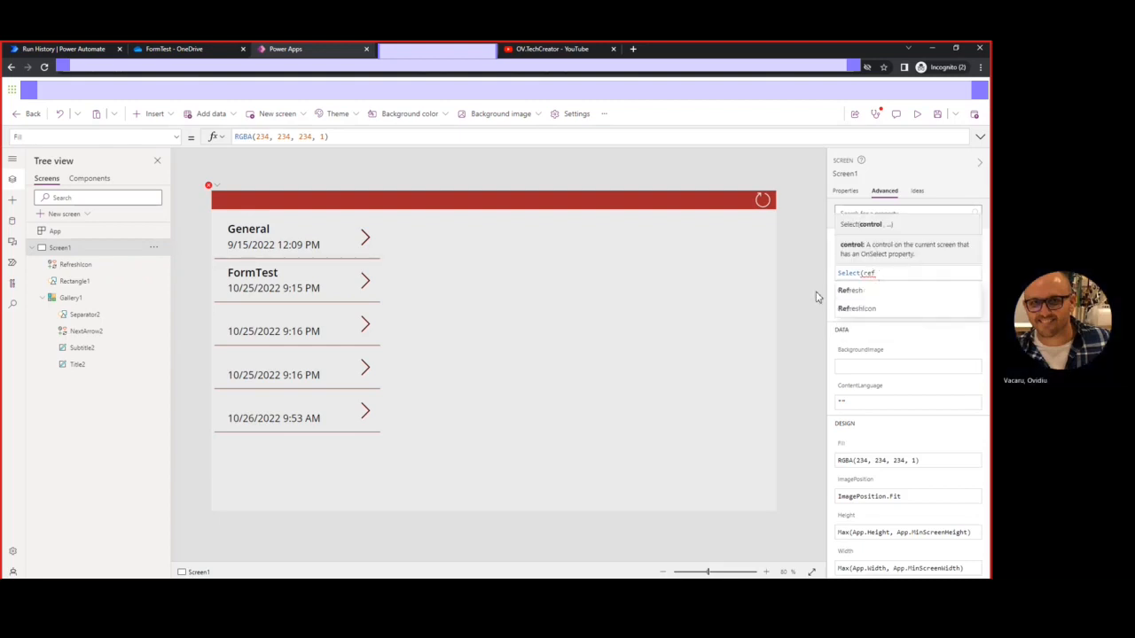
{"action": "left_click", "coordinate": [898, 312]}
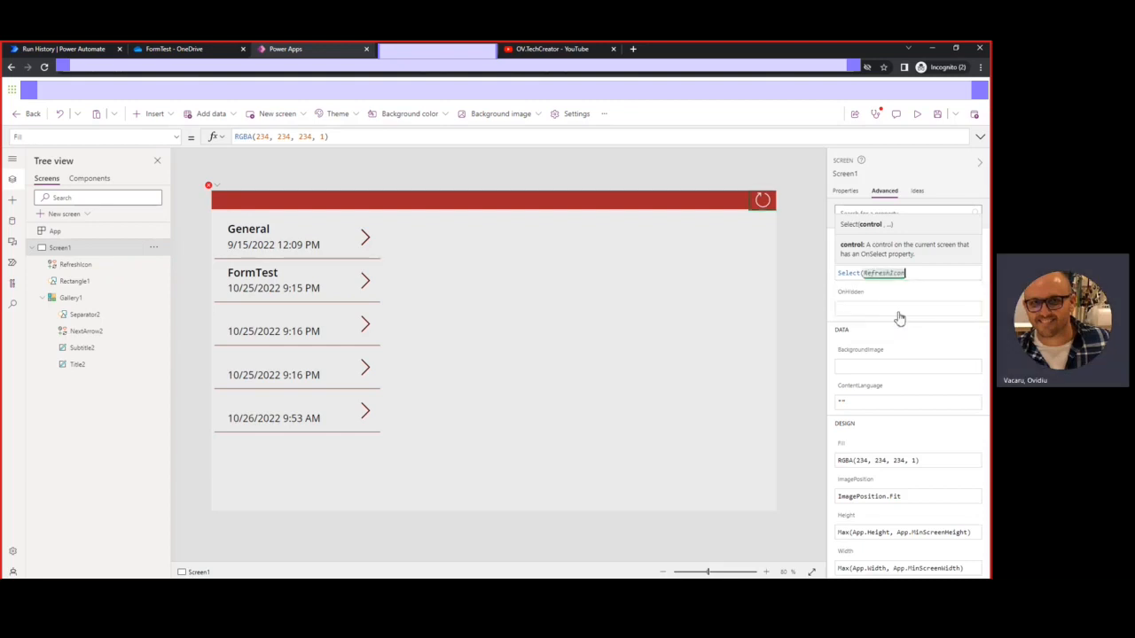
{"action": "type", "text": ")"}
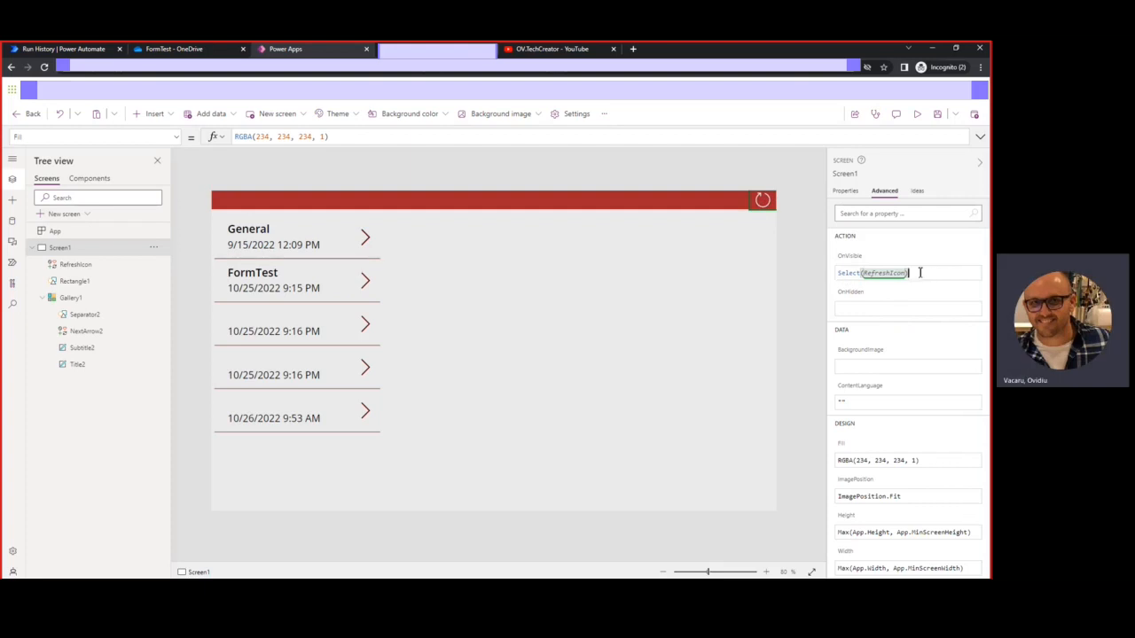
Preview the app, close it, and permanently dismiss the 'Did you know?' tip
{"action": "left_click", "coordinate": [917, 115]}
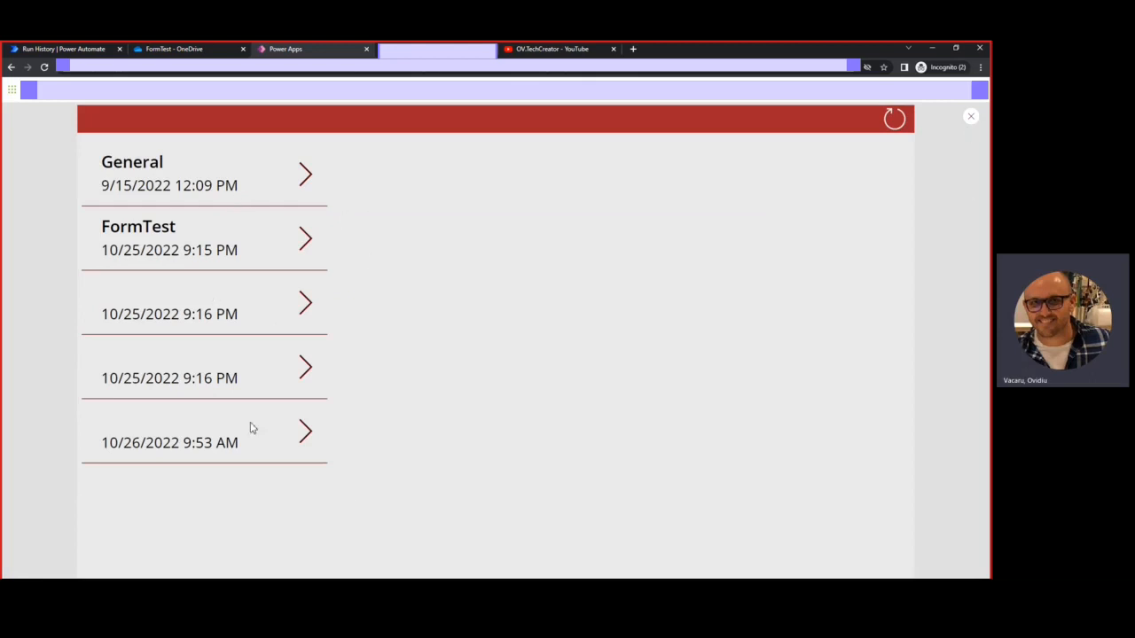
{"action": "left_click", "coordinate": [972, 119]}
{"action": "left_click", "coordinate": [420, 385]}
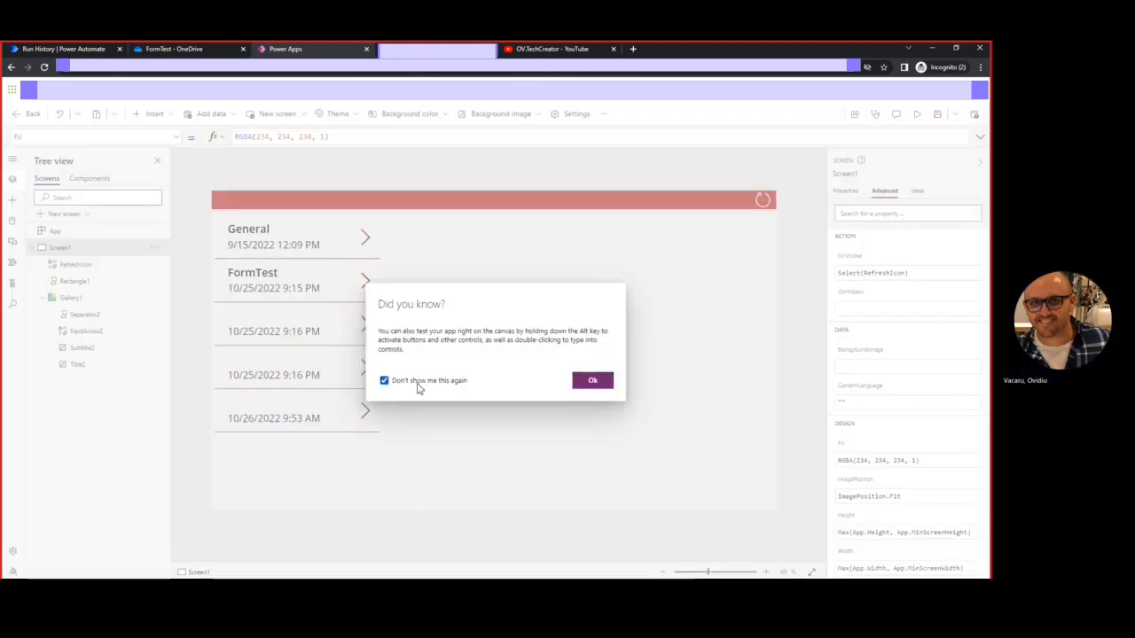
{"action": "left_click", "coordinate": [608, 382]}
{"action": "left_click", "coordinate": [318, 477]}
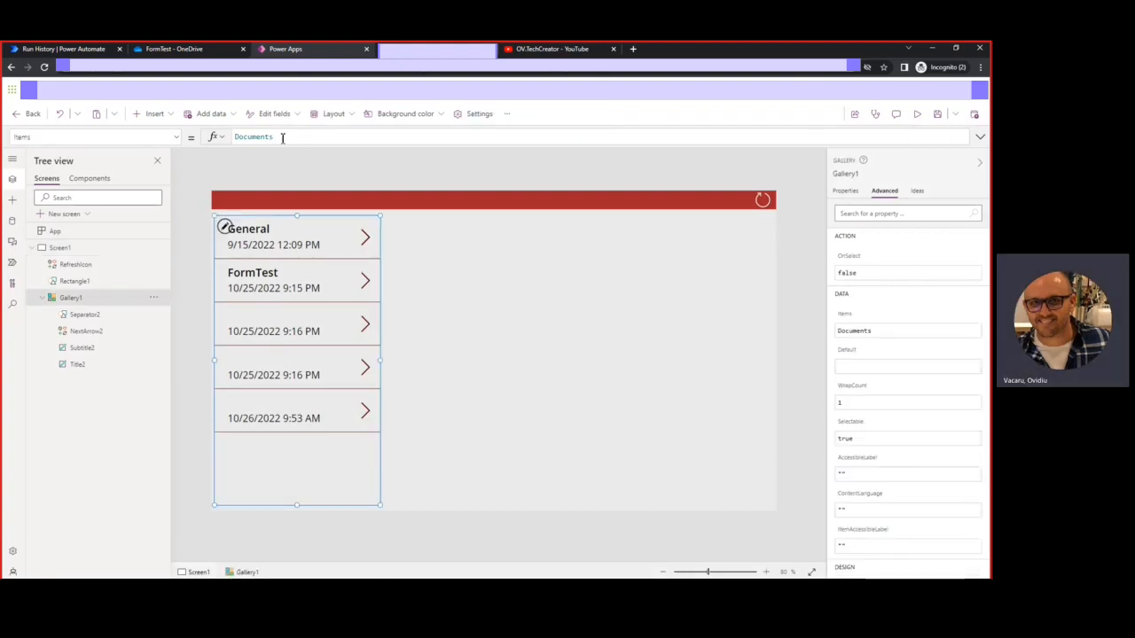
Change Gallery1's Items formula from Documents to collDocs
{"action": "left_click_drag", "start_coordinate": [285, 137], "coordinate": [230, 140]}
{"action": "key", "text": "BackSpace"}
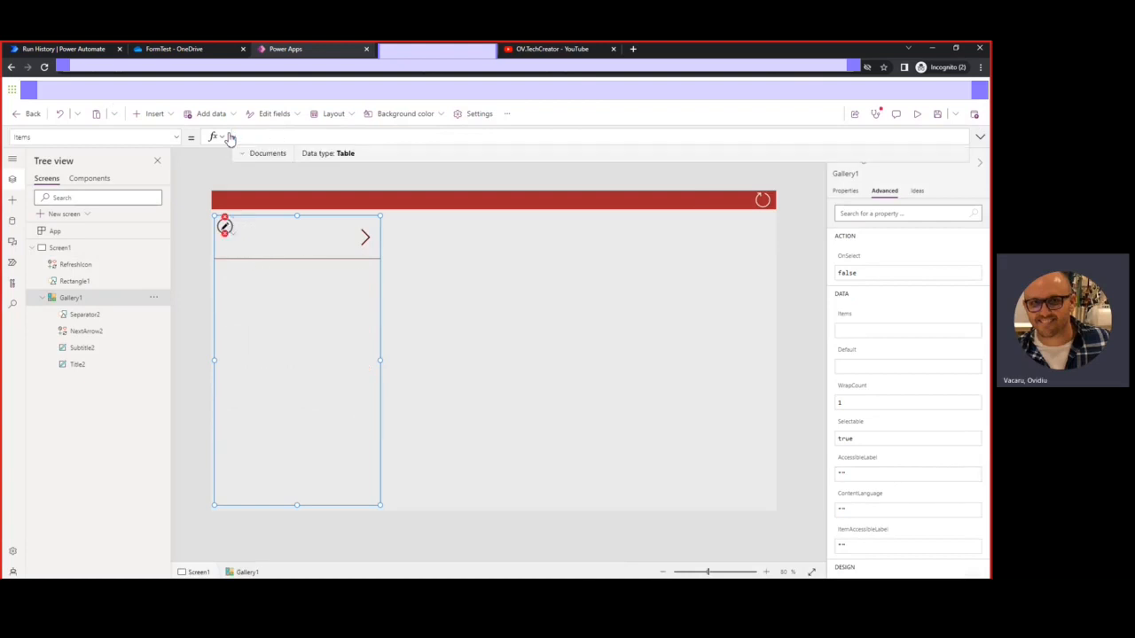
{"action": "type", "text": "COLL"}
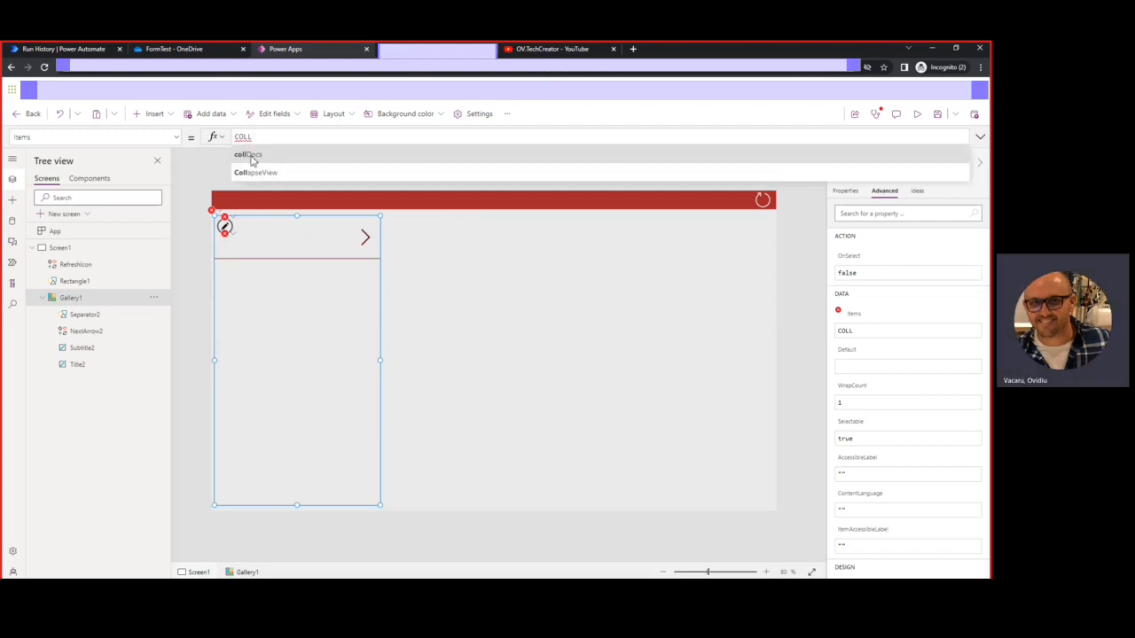
{"action": "left_click", "coordinate": [251, 155]}
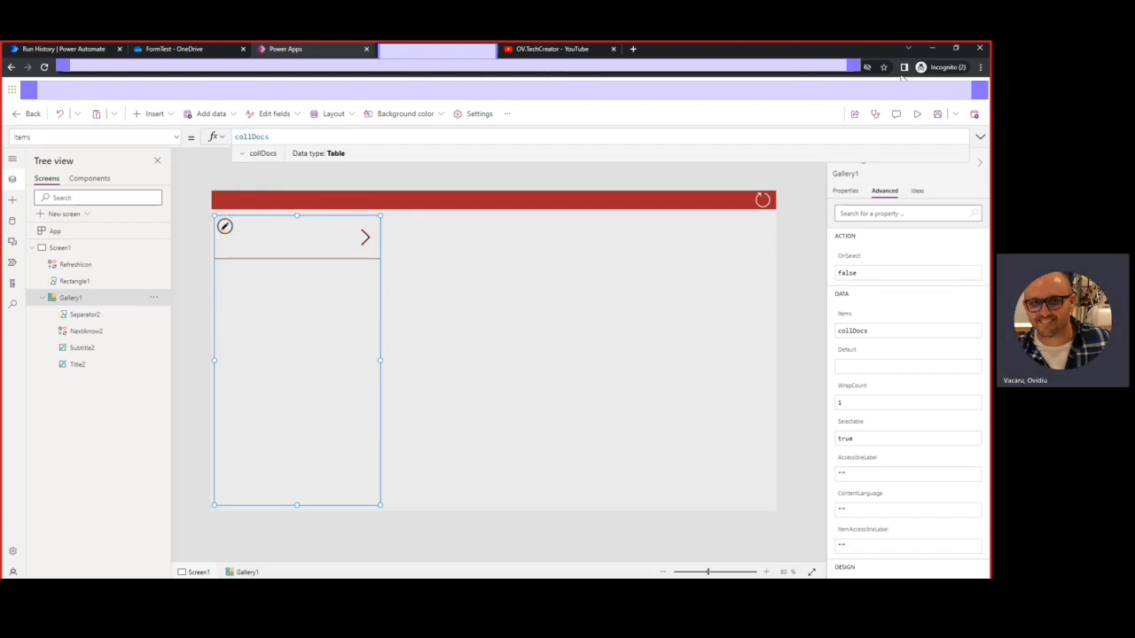
Preview the app and use the refresh icon to load the folder rows
{"action": "left_click", "coordinate": [920, 116]}
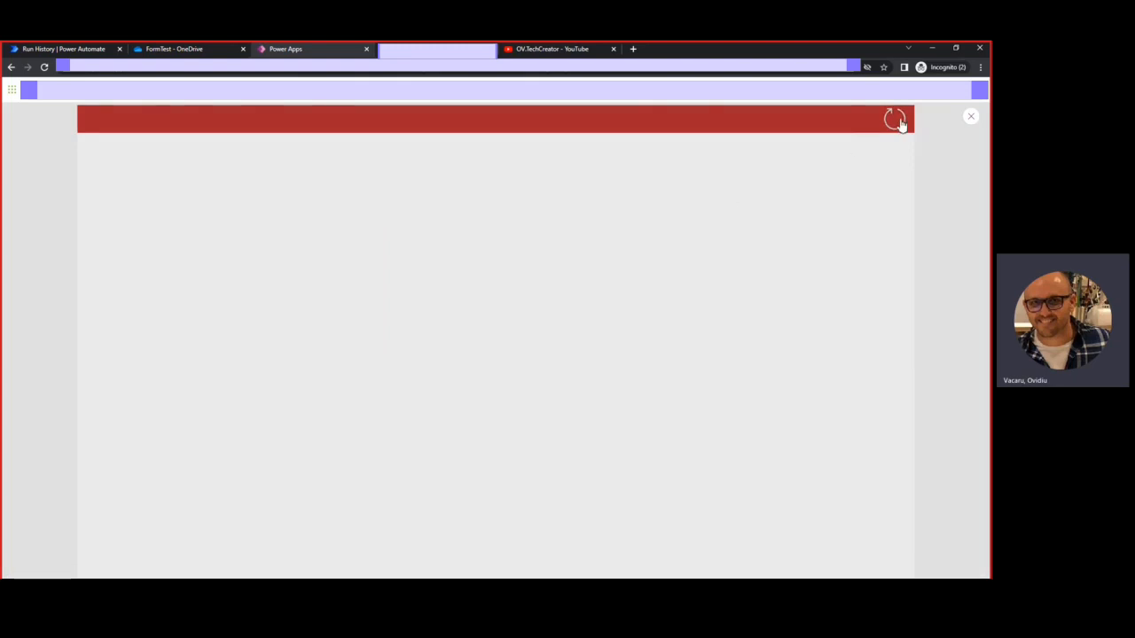
{"action": "left_click", "coordinate": [899, 121]}
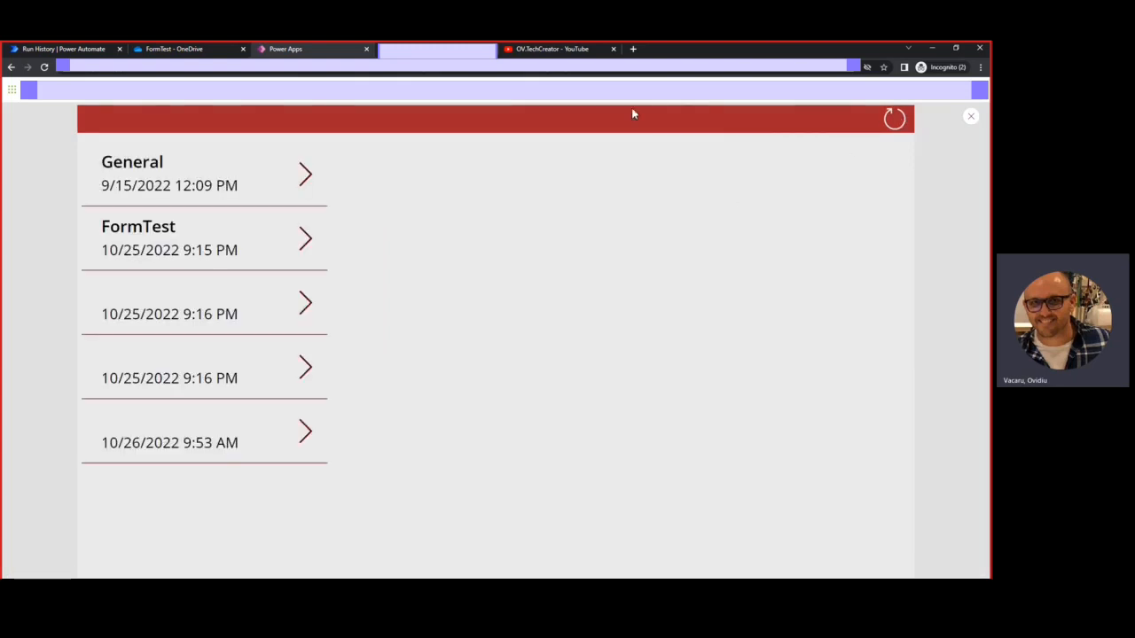
{"action": "left_click", "coordinate": [973, 118]}
{"action": "left_click", "coordinate": [267, 391]}
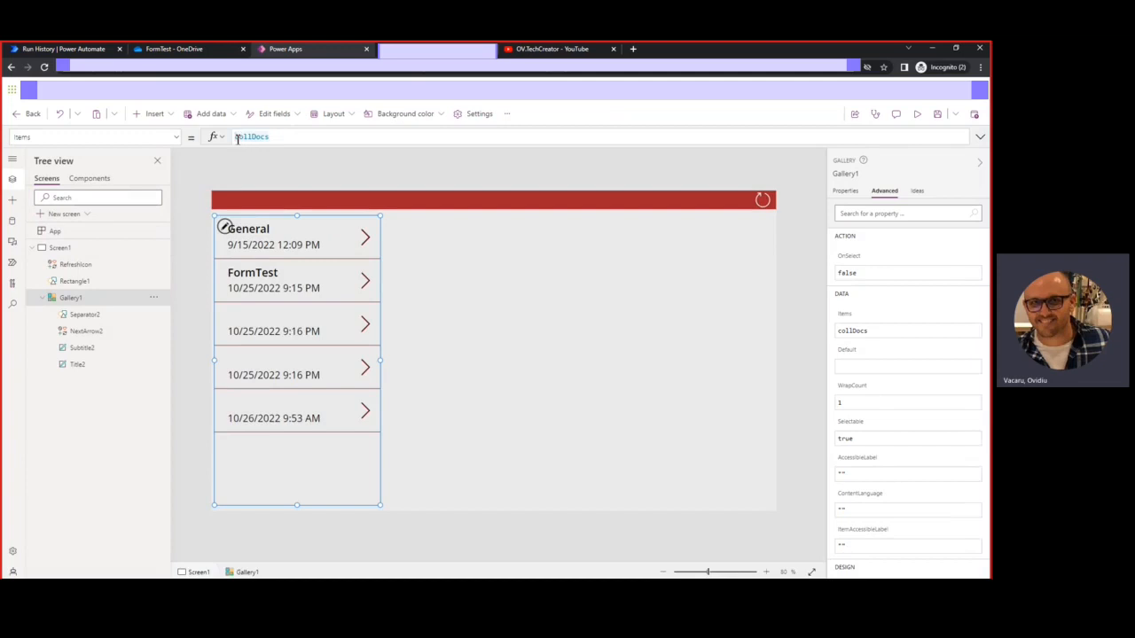
{"action": "left_click", "coordinate": [236, 137]}
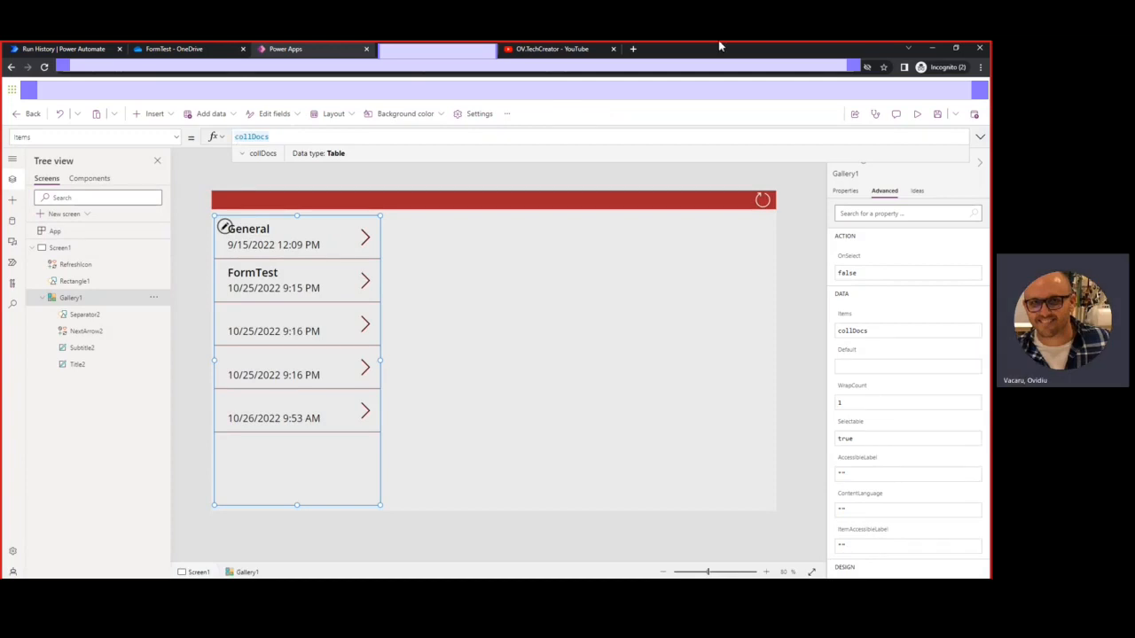
Revert Gallery1's Items formula to plain collDocs after trying a Filter wrapper
{"action": "key", "text": "ctrl+Tab"}
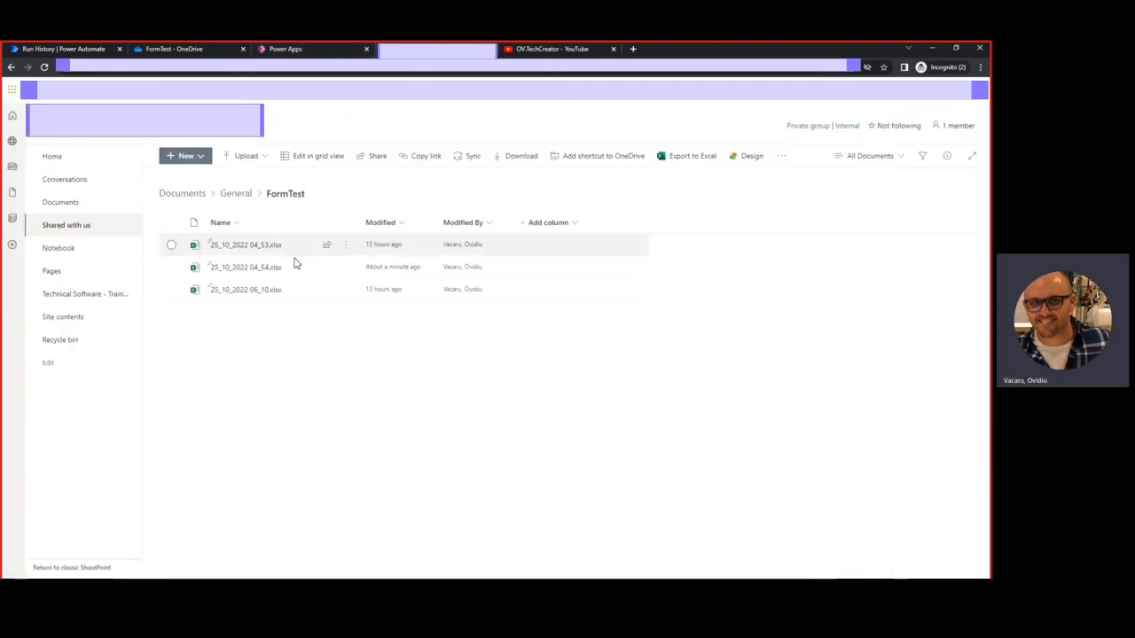
{"action": "left_click", "coordinate": [289, 49]}
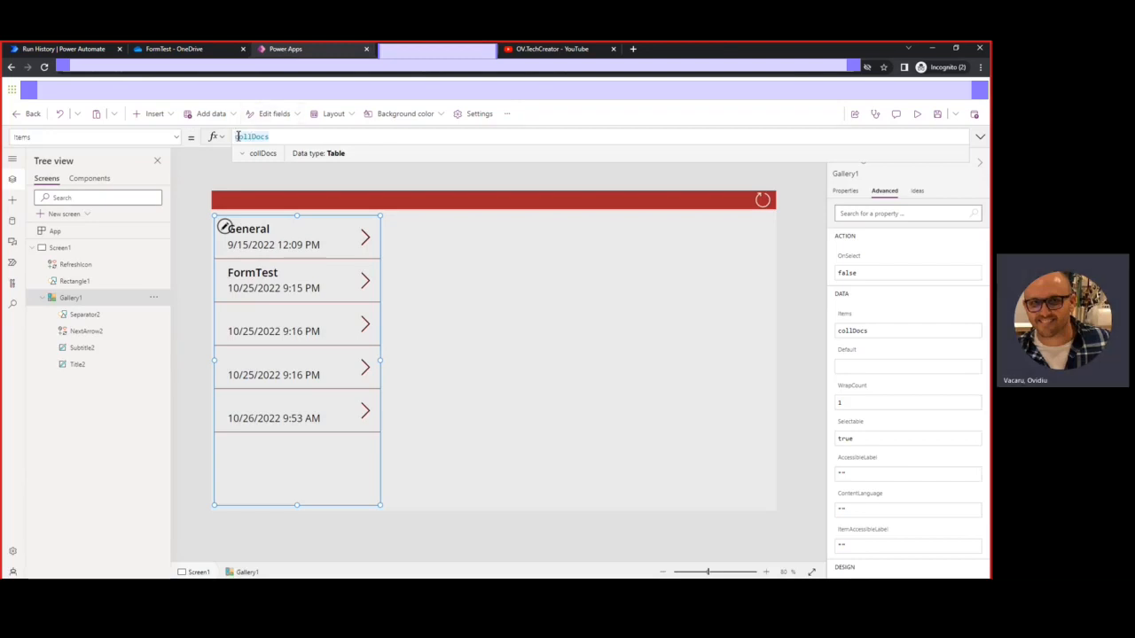
{"action": "left_click", "coordinate": [276, 466]}
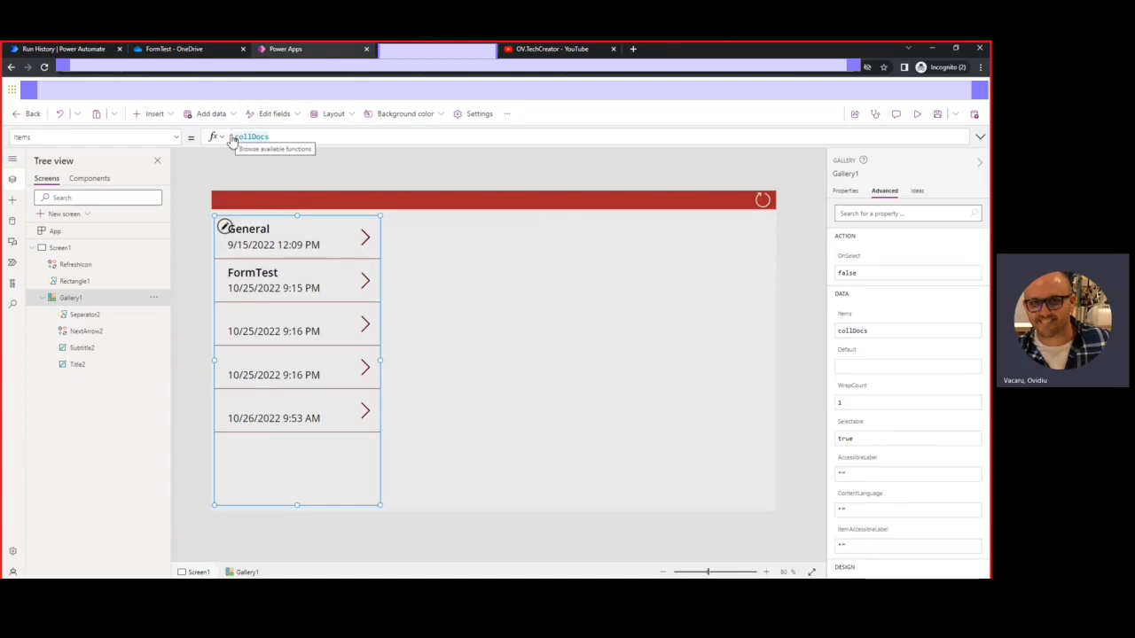
{"action": "left_click", "coordinate": [233, 139]}
{"action": "type", "text": "Fil"}
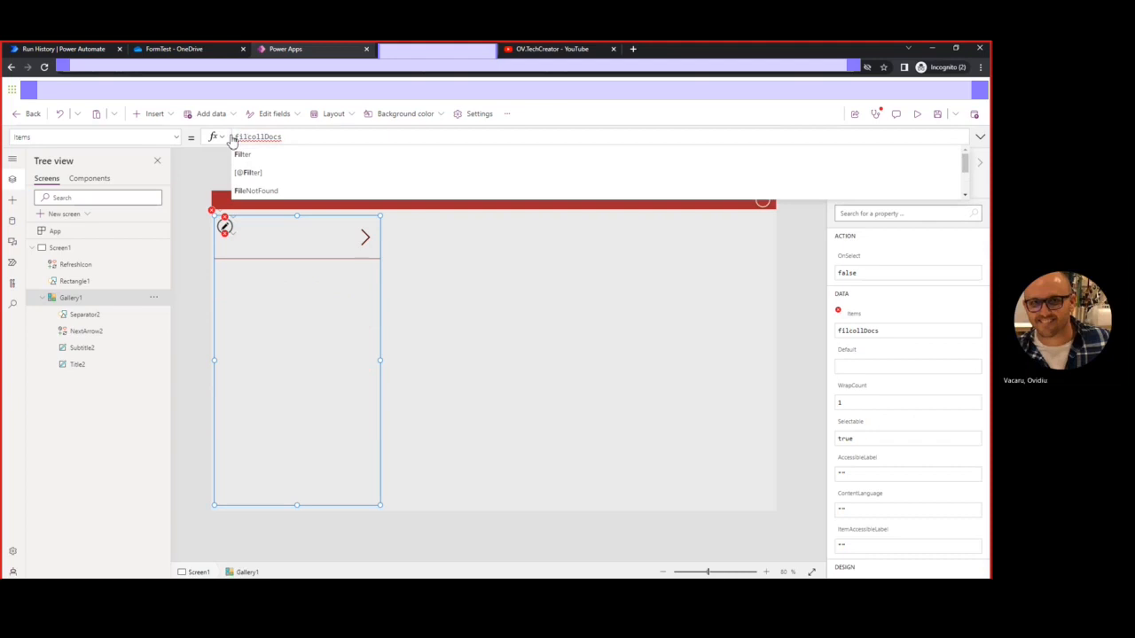
{"action": "left_click", "coordinate": [244, 156]}
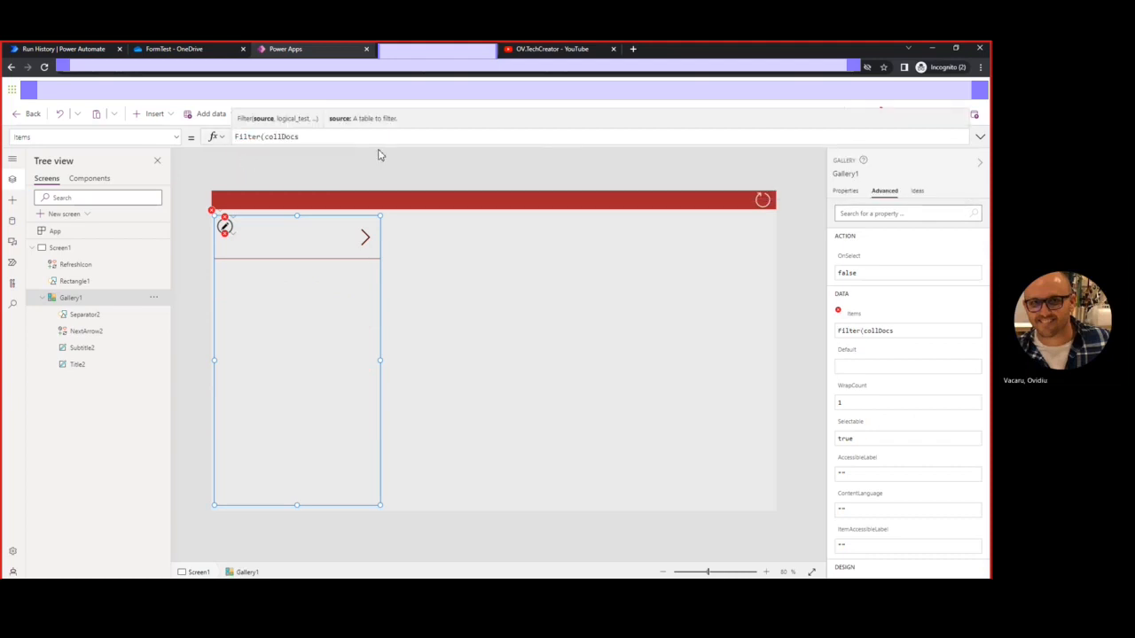
{"action": "left_click", "coordinate": [308, 139]}
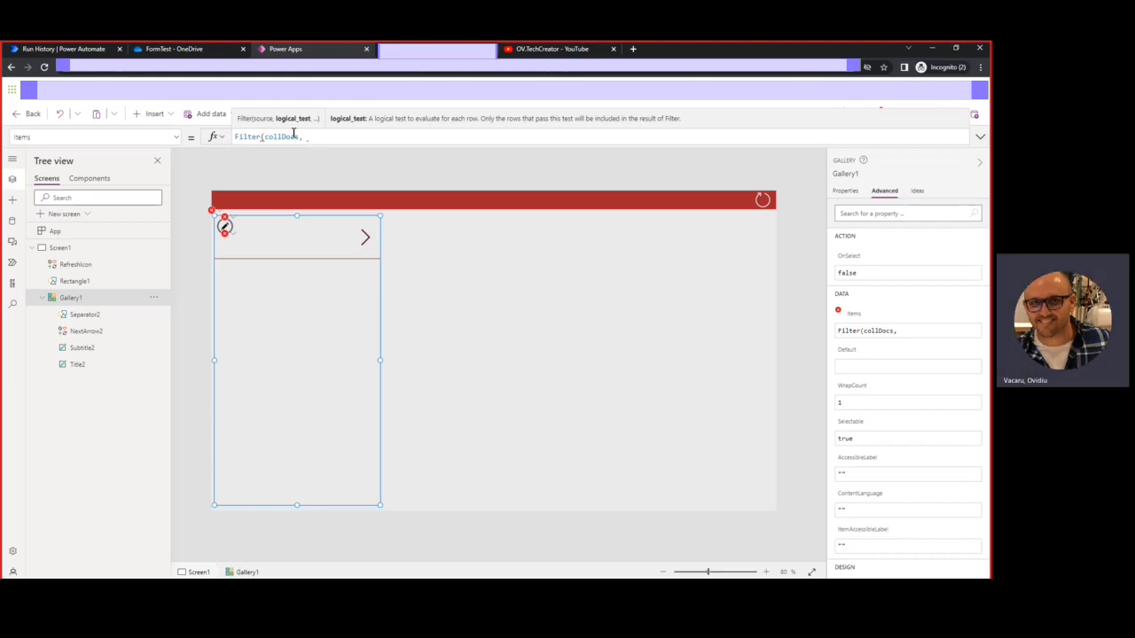
{"action": "left_click", "coordinate": [267, 138]}
{"action": "key", "text": "BackSpace"}
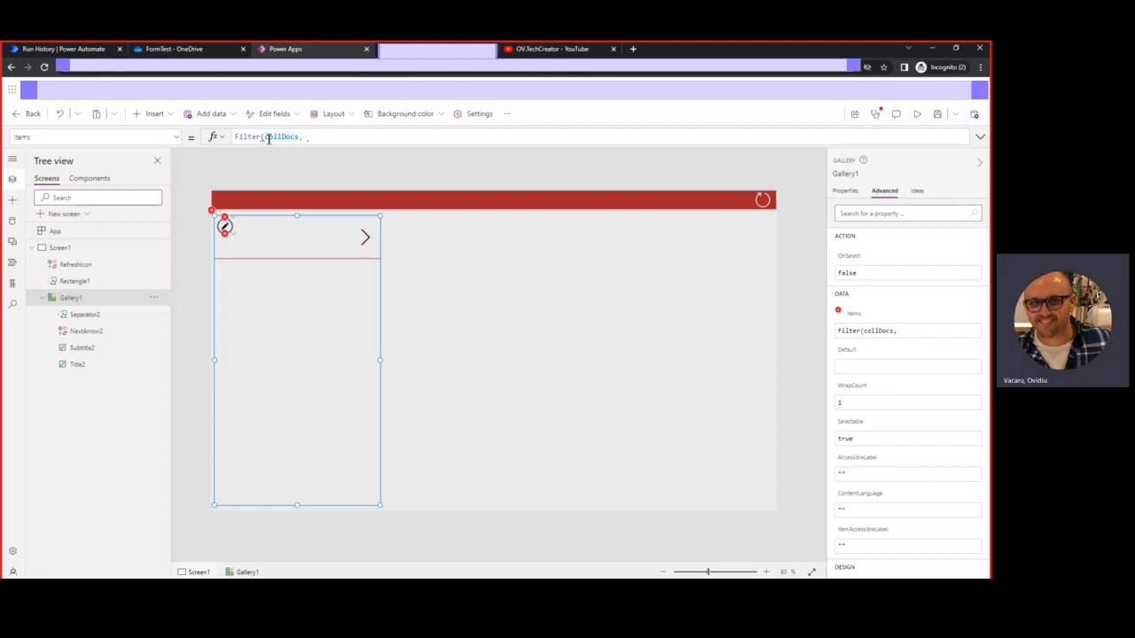
{"action": "key", "text": "BackSpace"}
{"action": "key", "text": "BackSpace"}
{"action": "key", "text": "BackSpace"}
{"action": "key", "text": "BackSpace"}
{"action": "key", "text": "BackSpace"}
{"action": "key", "text": "BackSpace"}
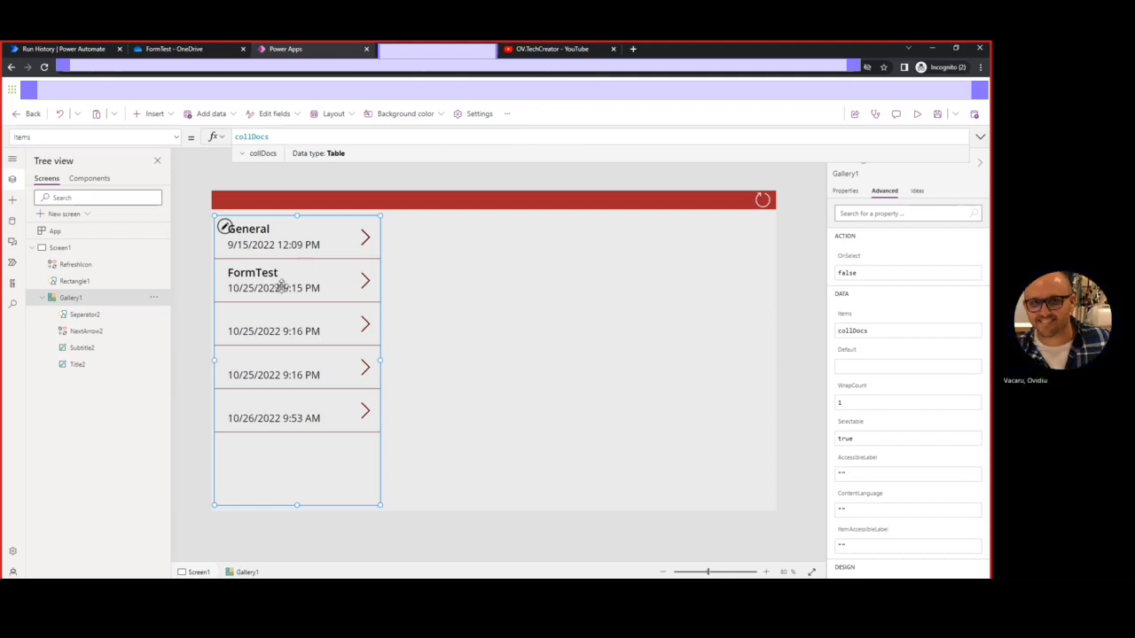
Commit the collDocs Items formula and nudge the title label left in each row
{"action": "left_click", "coordinate": [253, 270]}
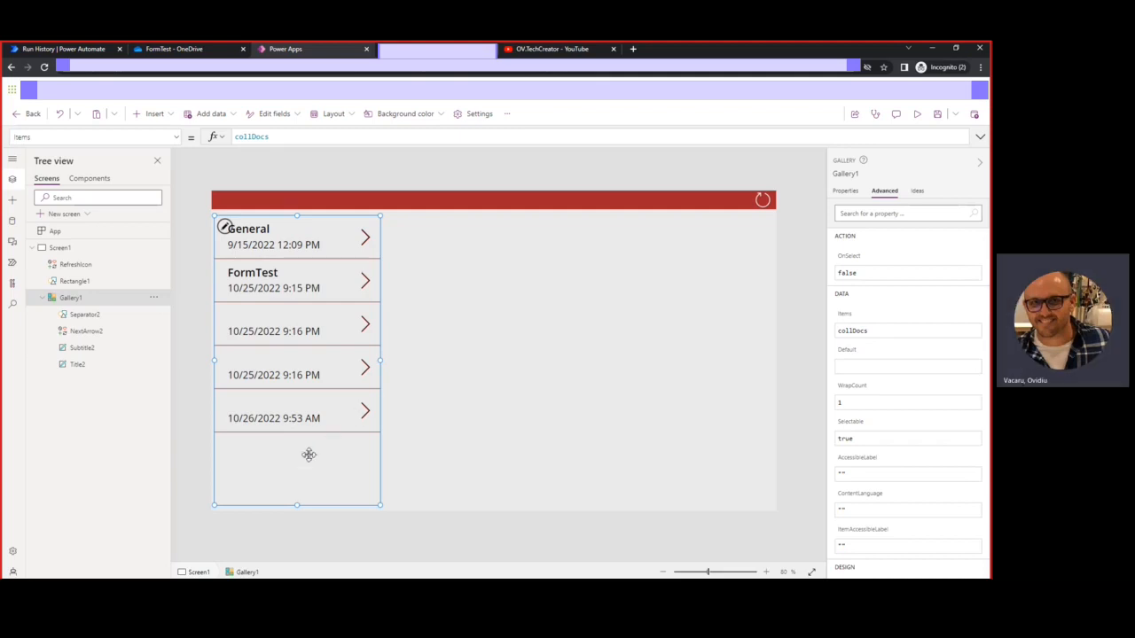
{"action": "left_click", "coordinate": [249, 229]}
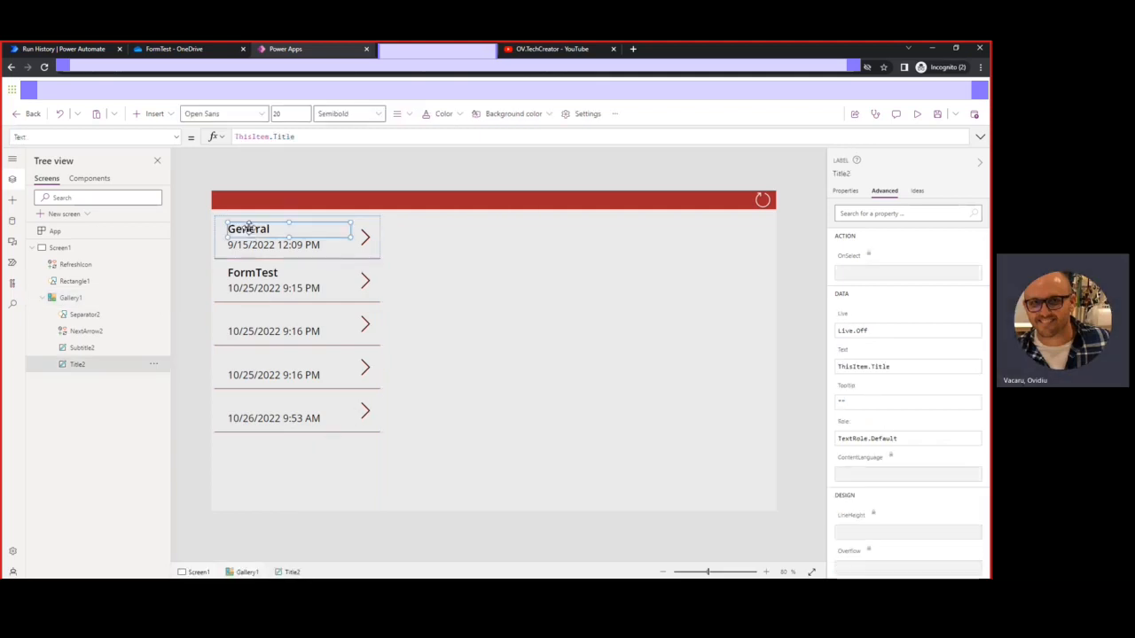
{"action": "left_click_drag", "start_coordinate": [258, 231], "coordinate": [248, 223]}
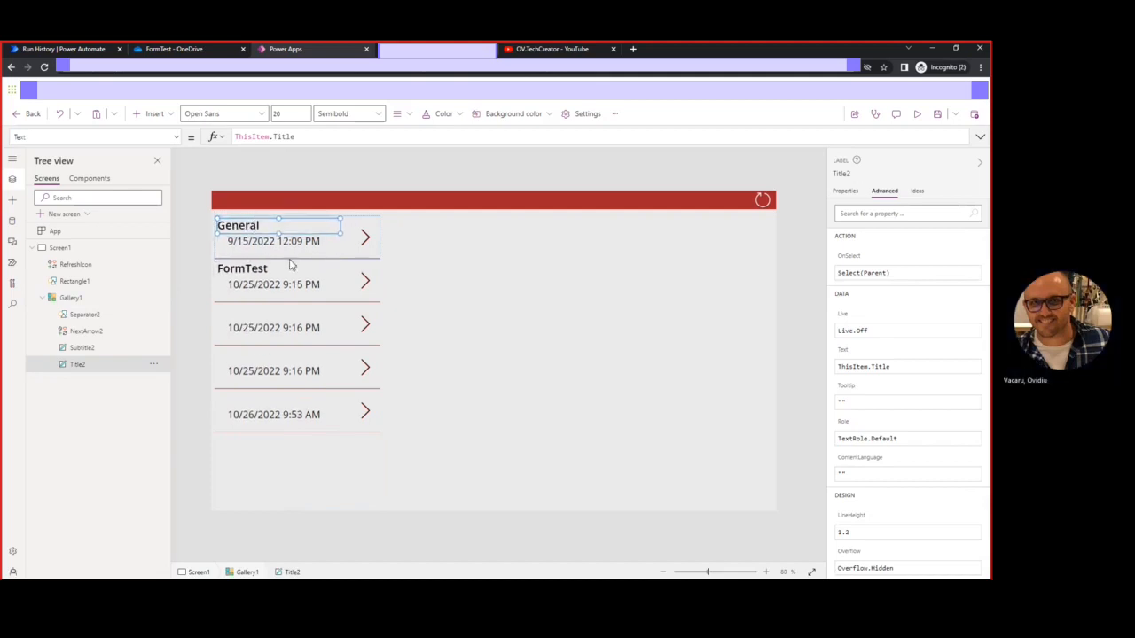
{"action": "left_click", "coordinate": [287, 366]}
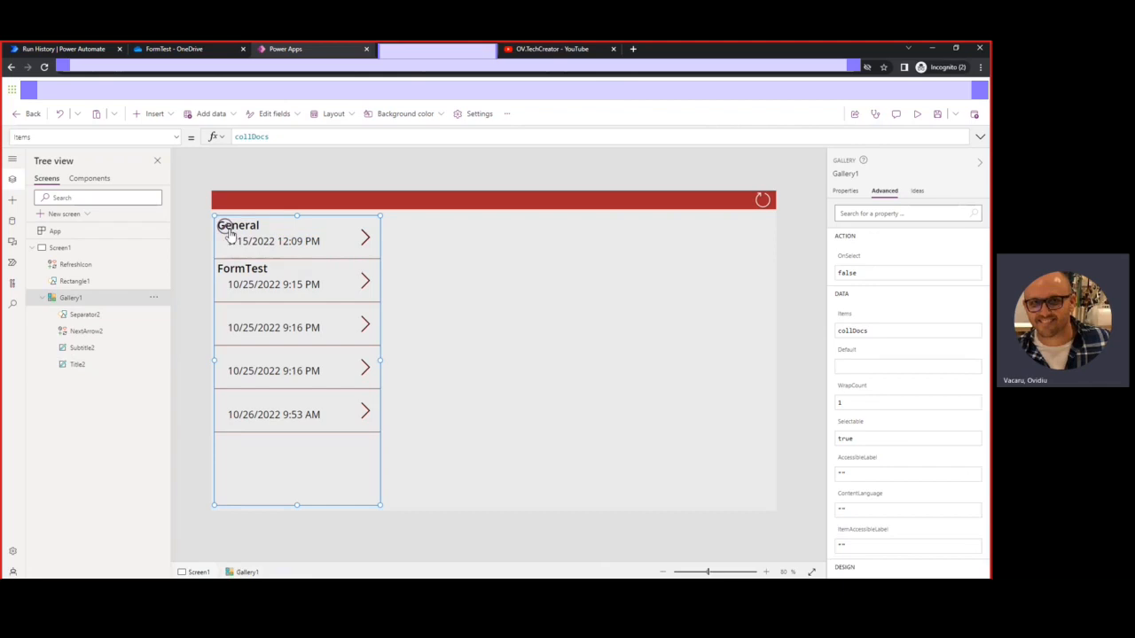
Set the title label to ThisItem.'File name with extension' and shift the date label left and up
{"action": "left_click", "coordinate": [227, 229]}
{"action": "left_click", "coordinate": [246, 229]}
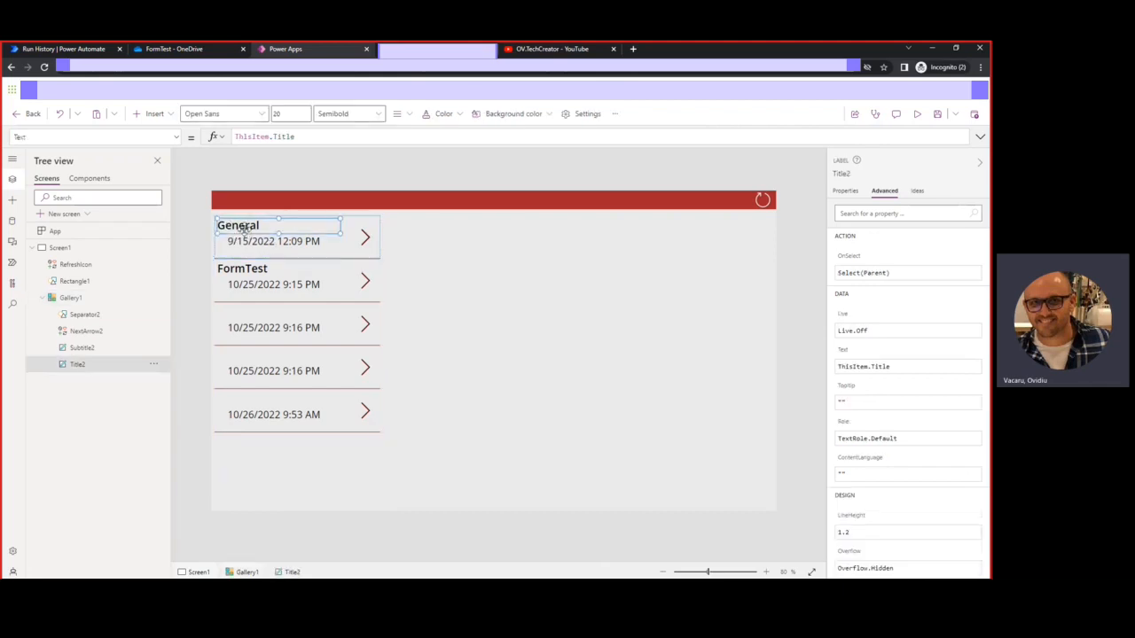
{"action": "double_click", "coordinate": [289, 138]}
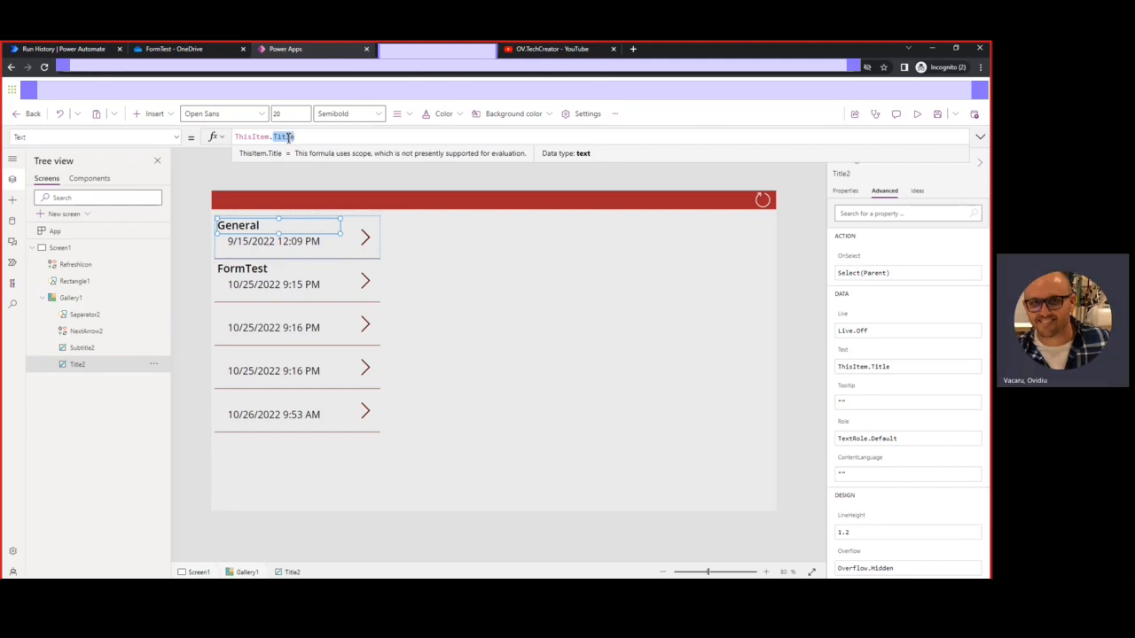
{"action": "type", "text": "FILE"}
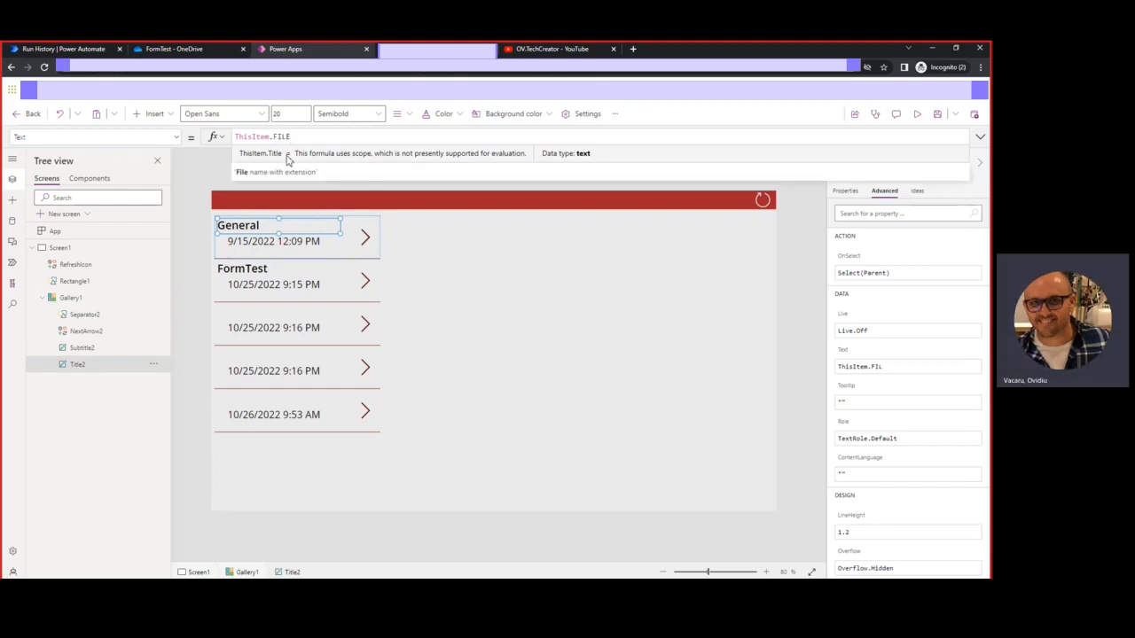
{"action": "left_click", "coordinate": [284, 170]}
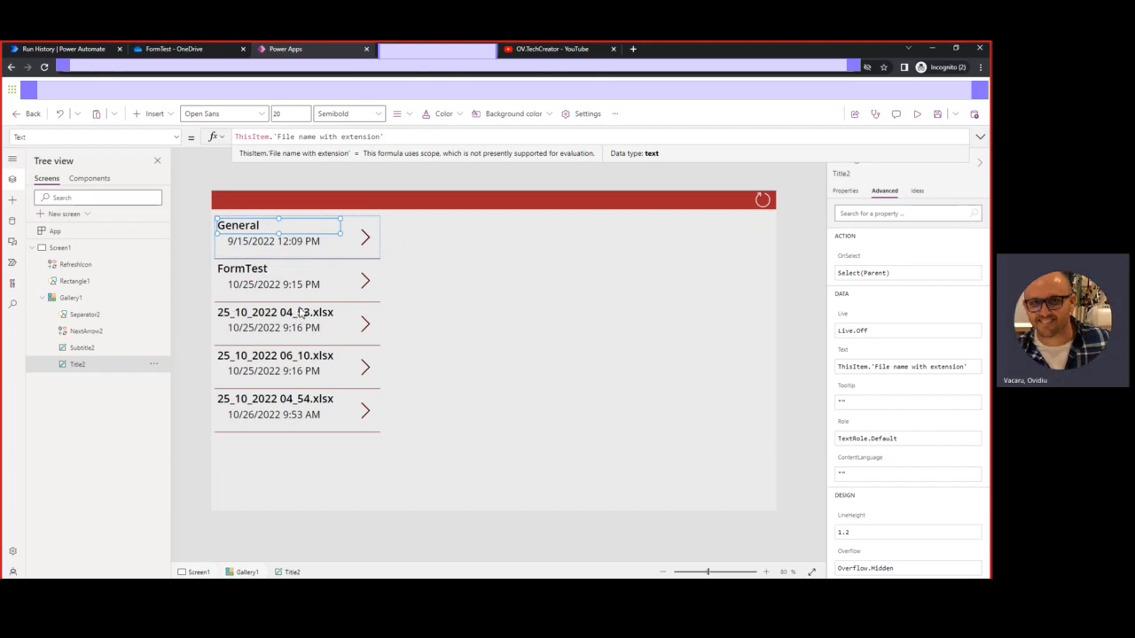
{"action": "left_click", "coordinate": [252, 243]}
{"action": "left_click_drag", "start_coordinate": [251, 242], "coordinate": [240, 237]}
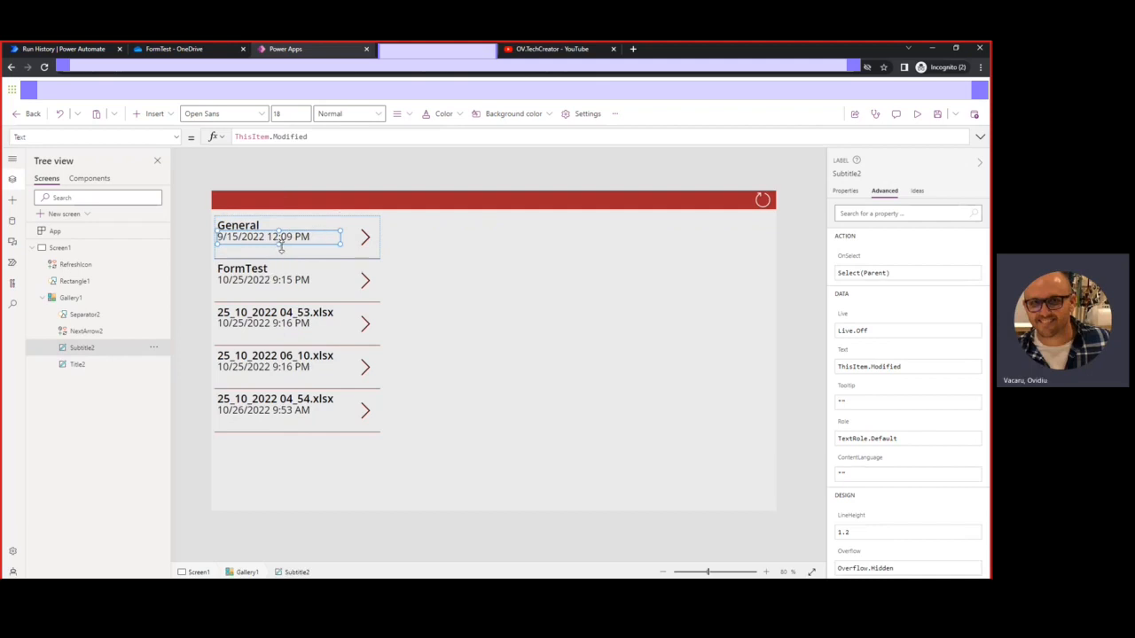
Set Subtitle2's text to ThisItem.'Folder path' and make the label taller
{"action": "double_click", "coordinate": [291, 137]}
{"action": "type", "text": "FOLDER"}
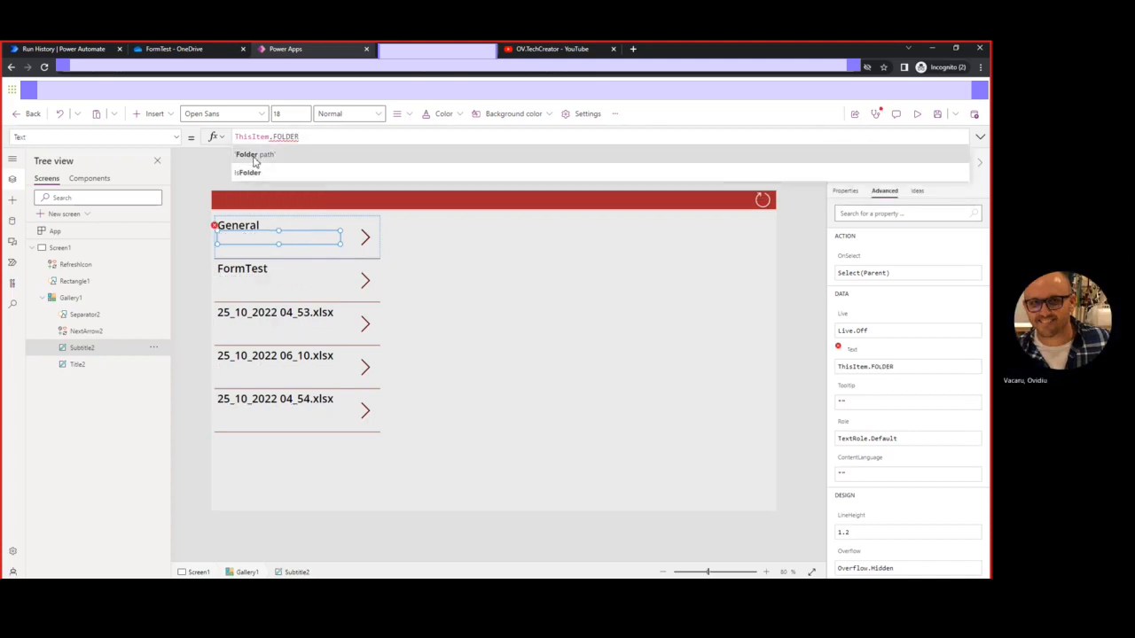
{"action": "left_click", "coordinate": [254, 156]}
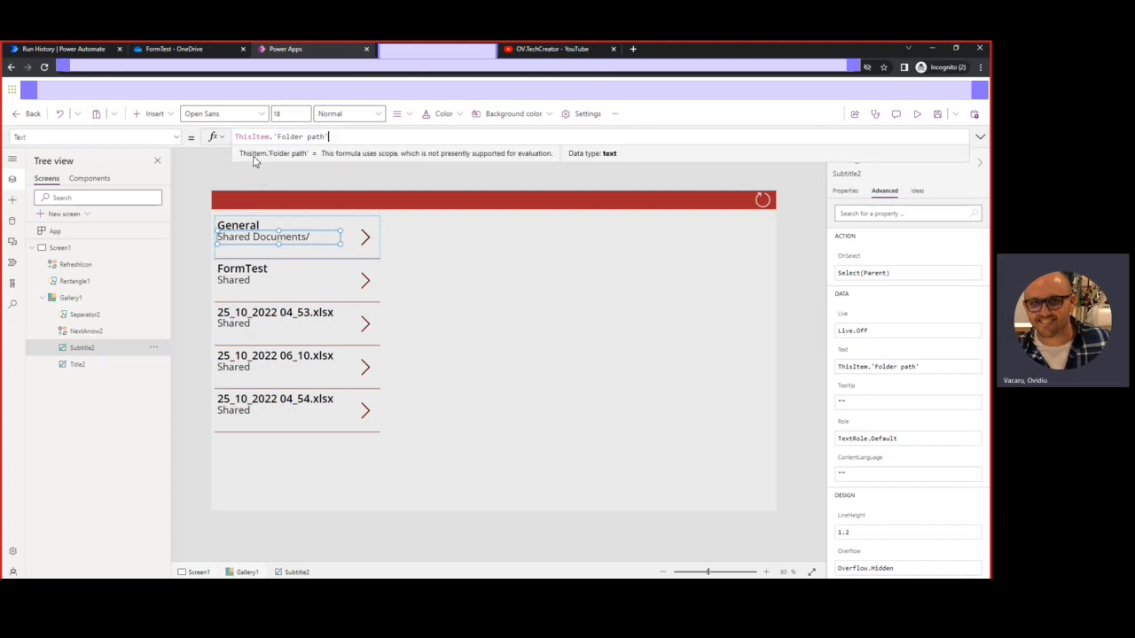
{"action": "left_click", "coordinate": [270, 244]}
{"action": "left_click_drag", "start_coordinate": [278, 246], "coordinate": [279, 257]}
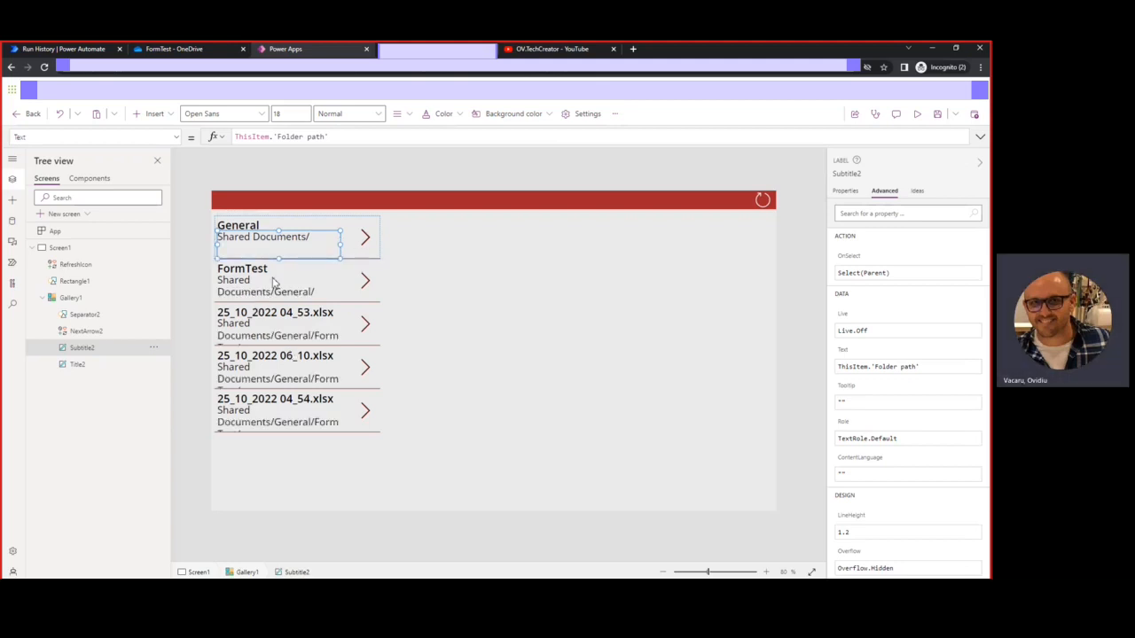
Check the FormTest folder in SharePoint, then reselect the subtitle label
{"action": "left_click", "coordinate": [437, 51]}
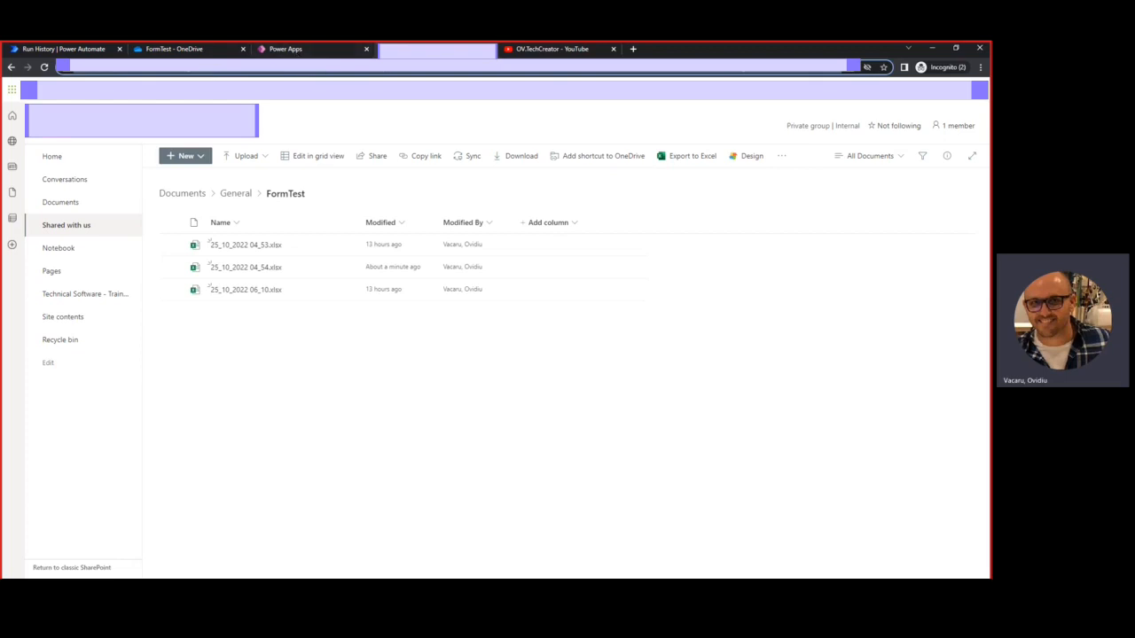
{"action": "left_click", "coordinate": [296, 50]}
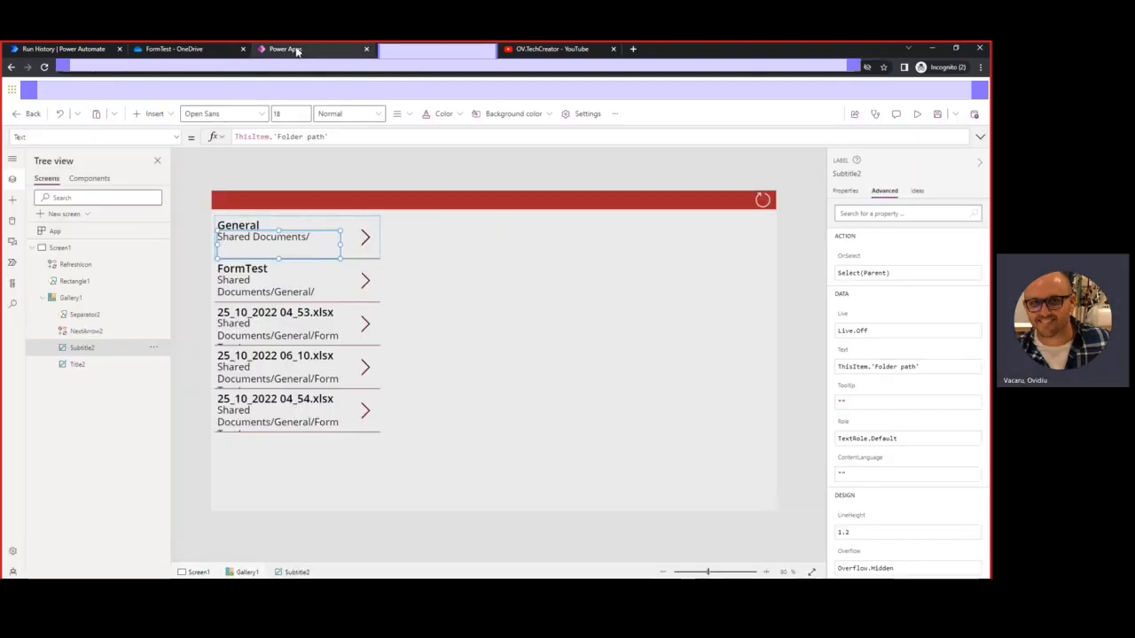
{"action": "left_click", "coordinate": [265, 288]}
{"action": "left_click", "coordinate": [263, 246]}
Preview the app and copy the FormTest folder path text shown in the gallery
{"action": "left_click", "coordinate": [917, 113]}
{"action": "left_click_drag", "start_coordinate": [232, 259], "coordinate": [88, 242]}
{"action": "key", "text": "ctrl+c"}
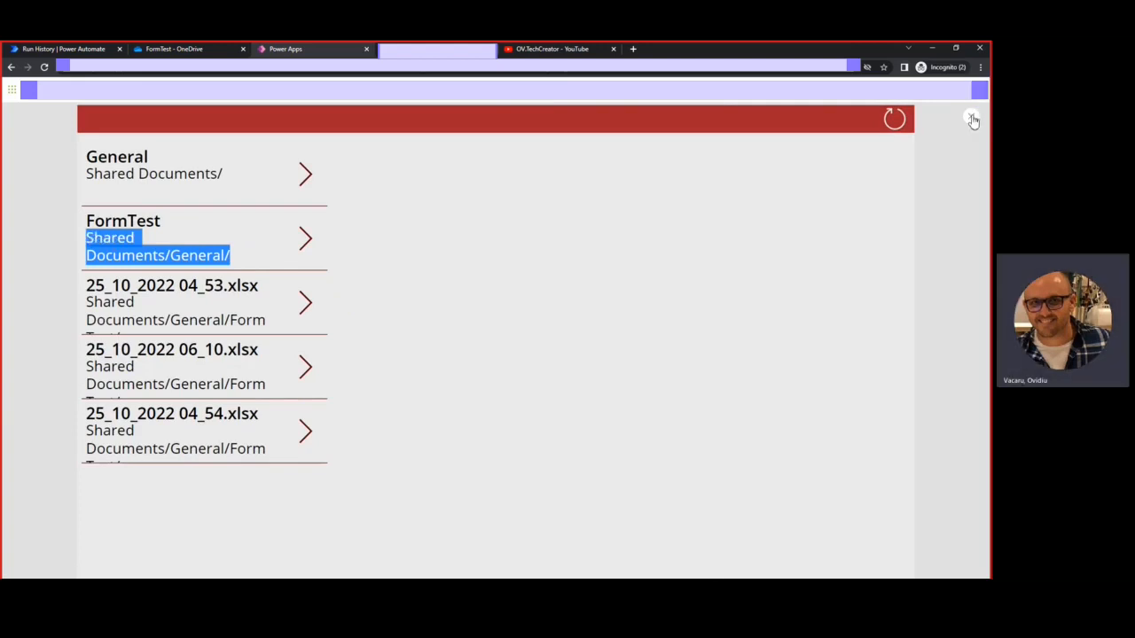
{"action": "left_click", "coordinate": [973, 120]}
Wrap the gallery's Items in Filter(collDocs, 'Folder path' = pasted "Shared Documents/General/")
{"action": "left_click", "coordinate": [224, 227]}
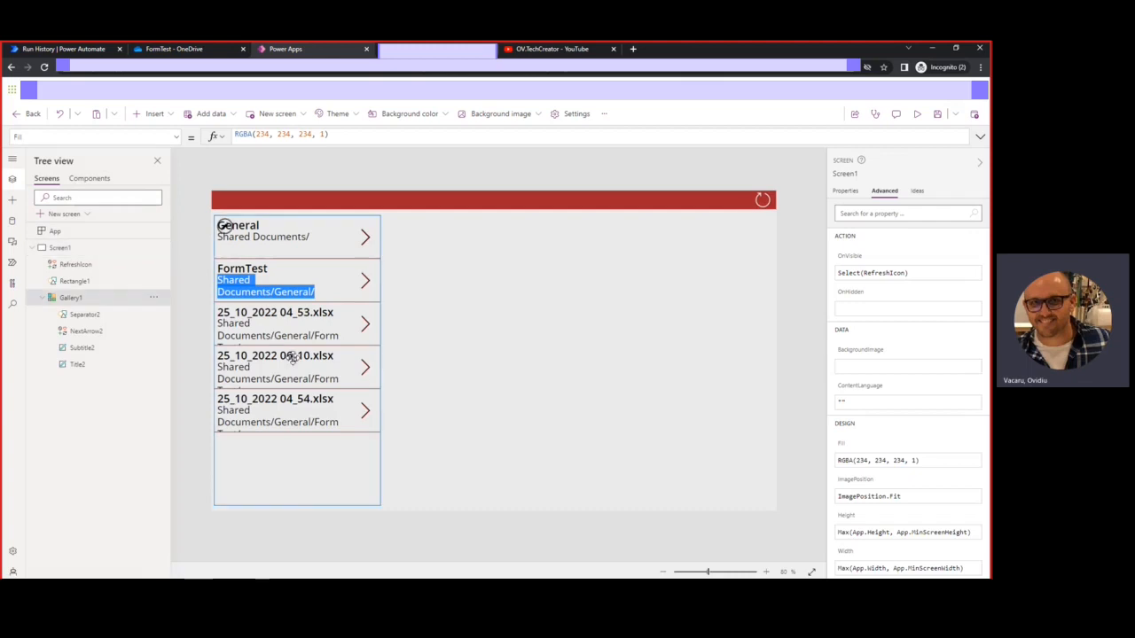
{"action": "left_click", "coordinate": [232, 137]}
{"action": "type", "text": "fo"}
{"action": "type", "text": "ltercollDocs"}
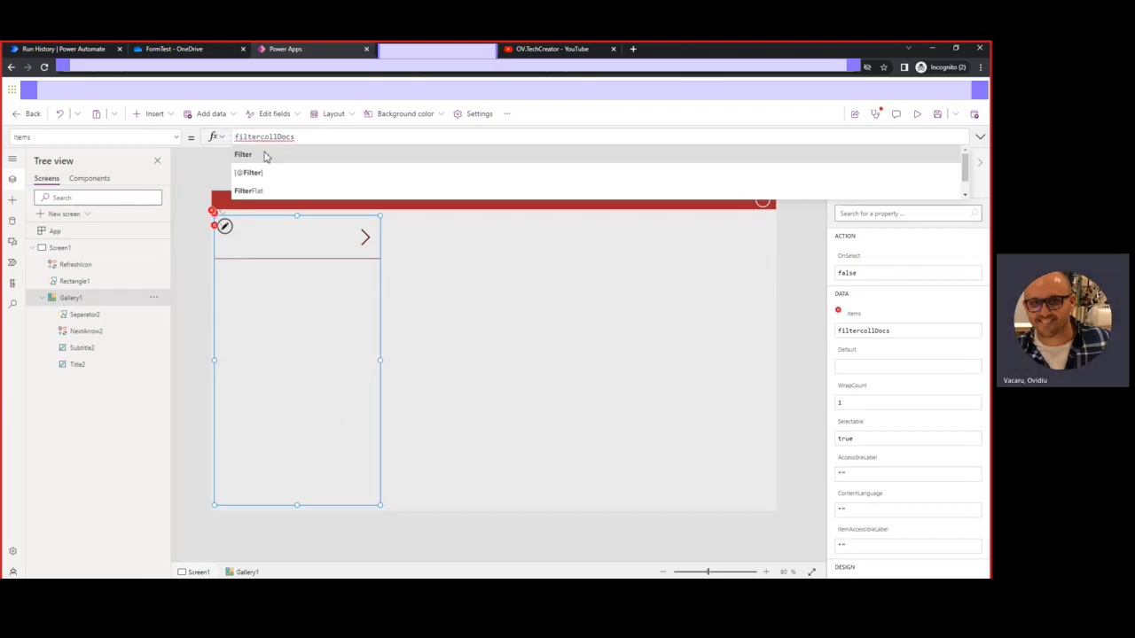
{"action": "left_click", "coordinate": [266, 151]}
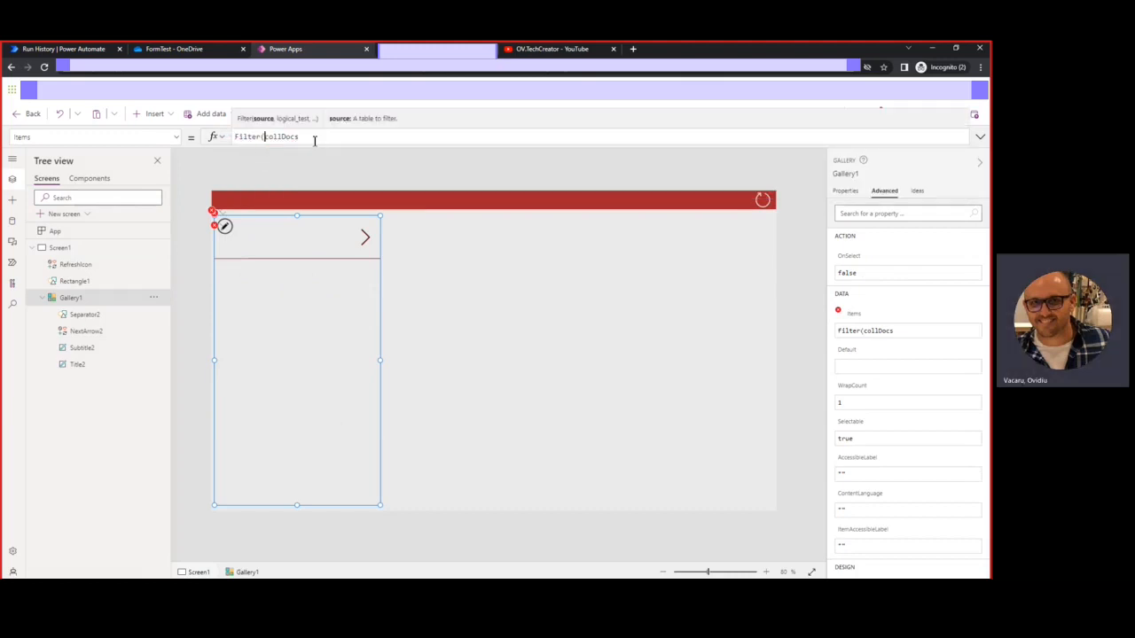
{"action": "type", "text": ", "}
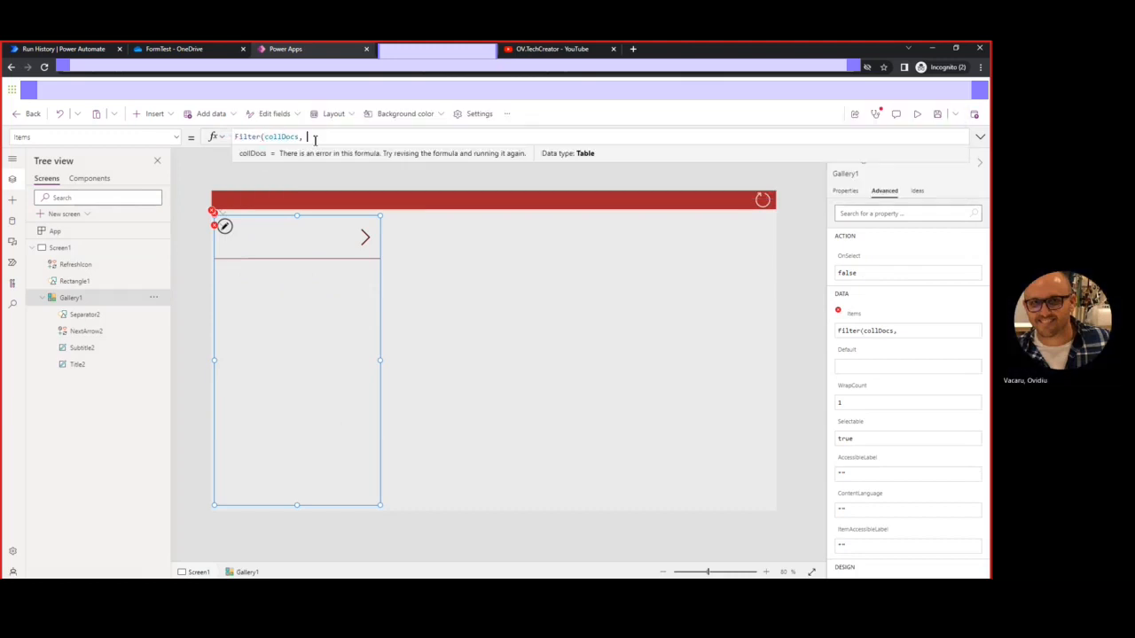
{"action": "type", "text": "folder"}
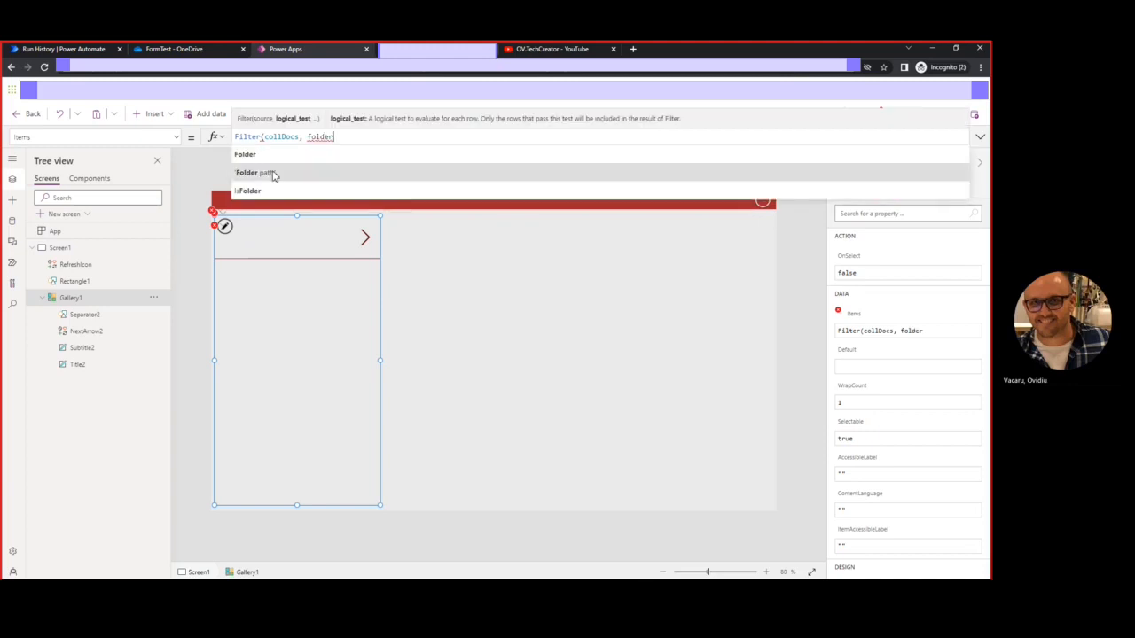
{"action": "left_click", "coordinate": [273, 175]}
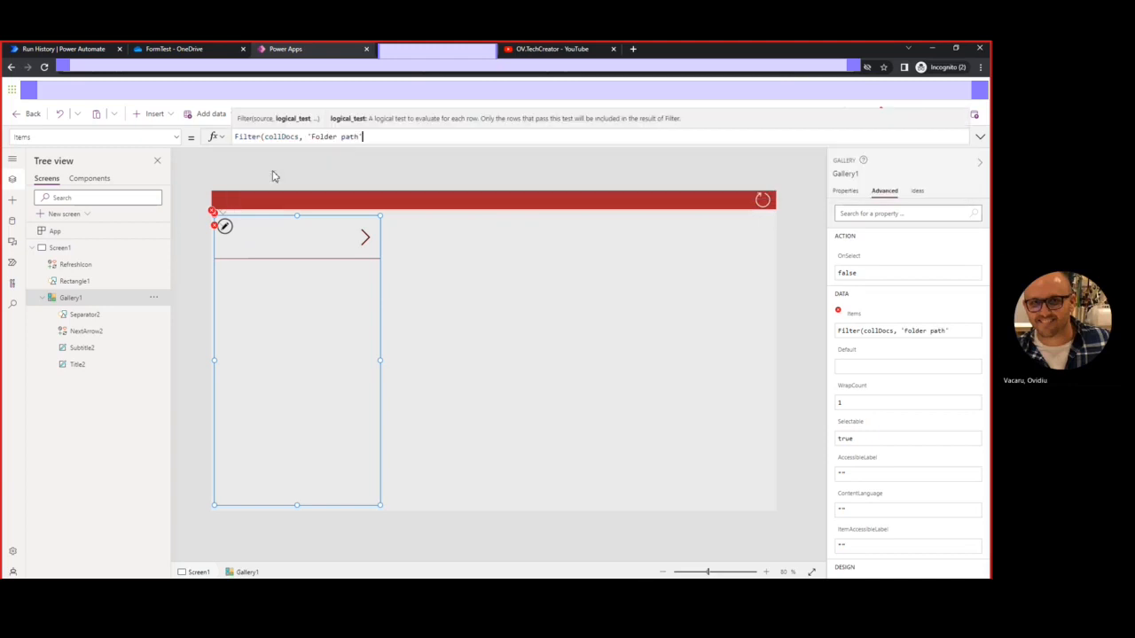
{"action": "type", "text": "= "}
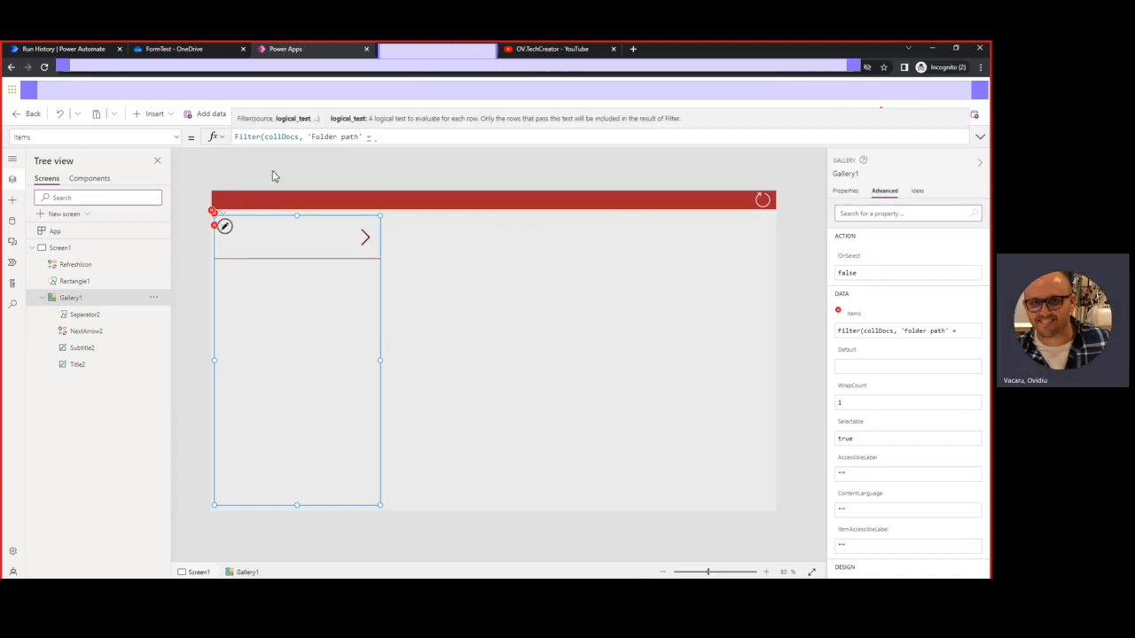
{"action": "type", "text": "\""}
{"action": "key", "text": "ctrl+v"}
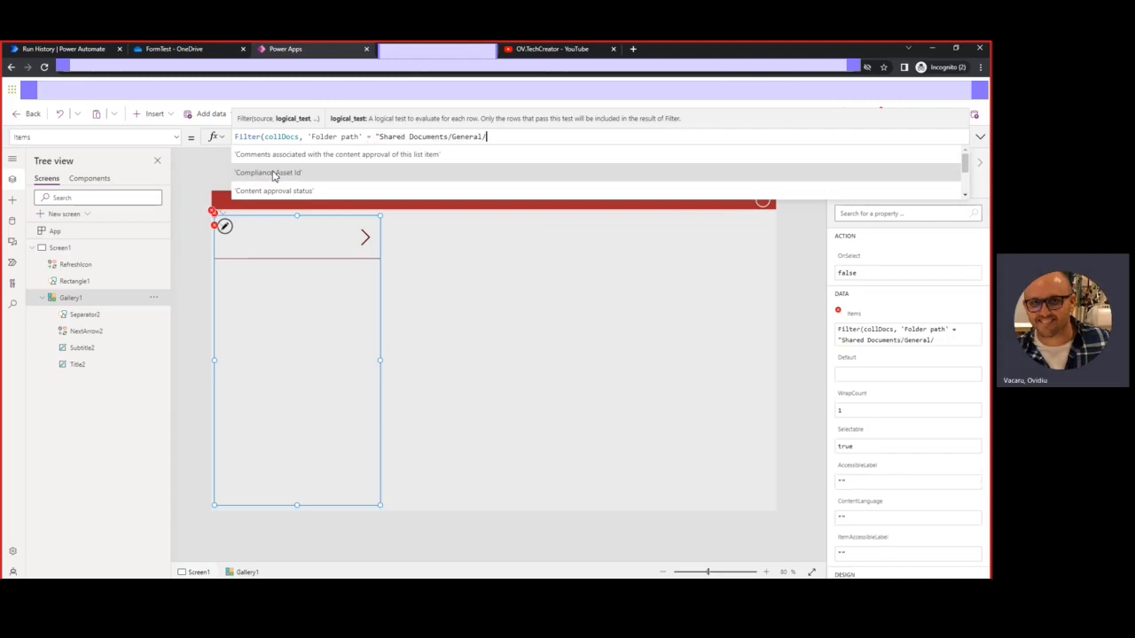
{"action": "type", "text": "\""}
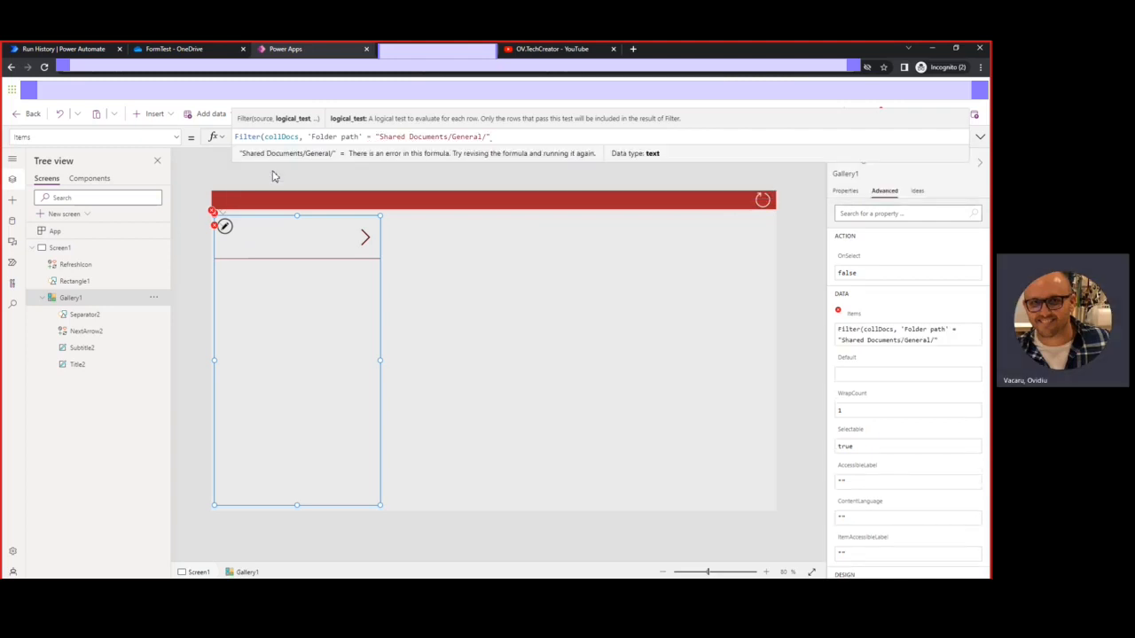
{"action": "type", "text": ")"}
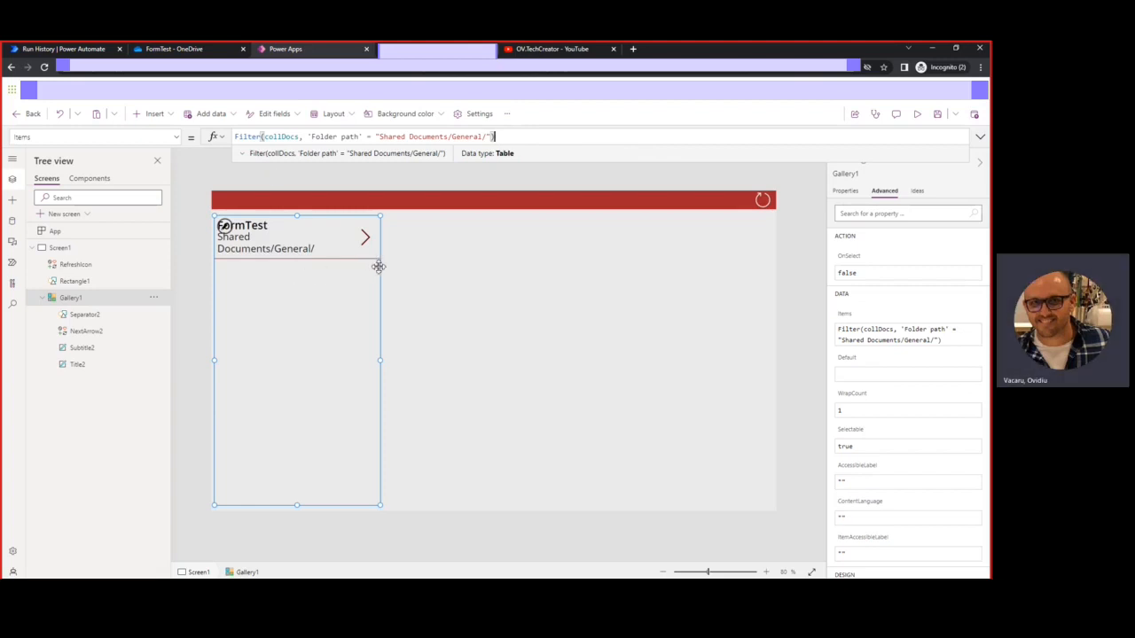
Remove "General" from the filter path, leaving "Shared Documents//"
{"action": "left_click", "coordinate": [484, 137]}
{"action": "key", "text": "BackSpace"}
{"action": "key", "text": "BackSpace"}
{"action": "key", "text": "BackSpace"}
{"action": "key", "text": "BackSpace"}
{"action": "key", "text": "BackSpace"}
{"action": "key", "text": "BackSpace"}
{"action": "key", "text": "BackSpace"}
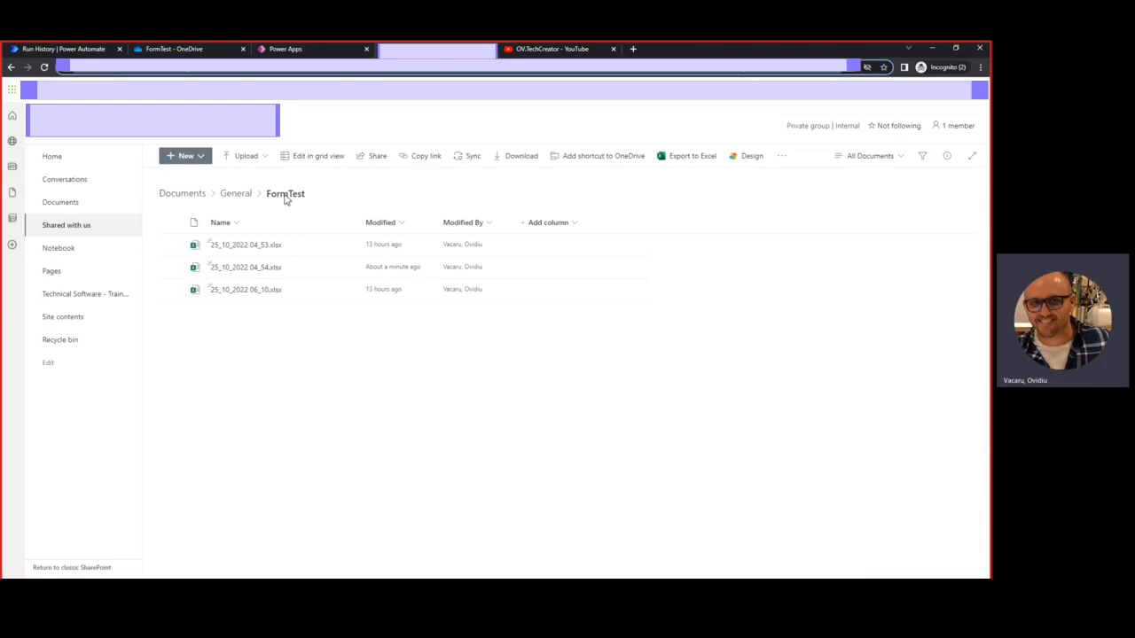
{"action": "left_click", "coordinate": [348, 49]}
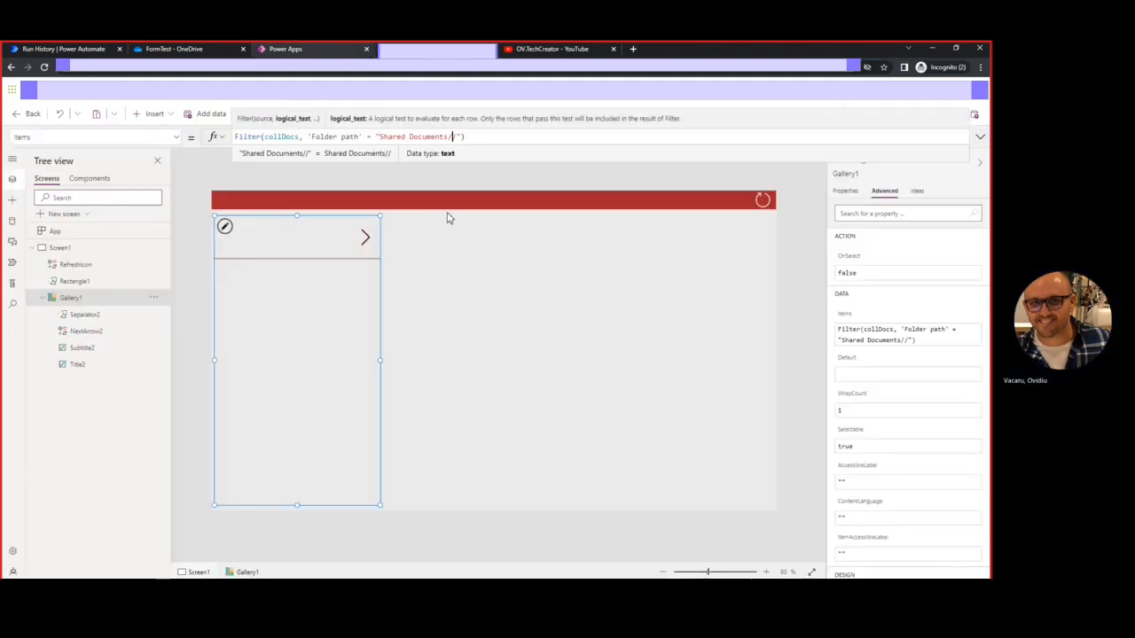
Insert FormTest into the filter path and test the gallery in preview
{"action": "type", "text": "FormTest"}
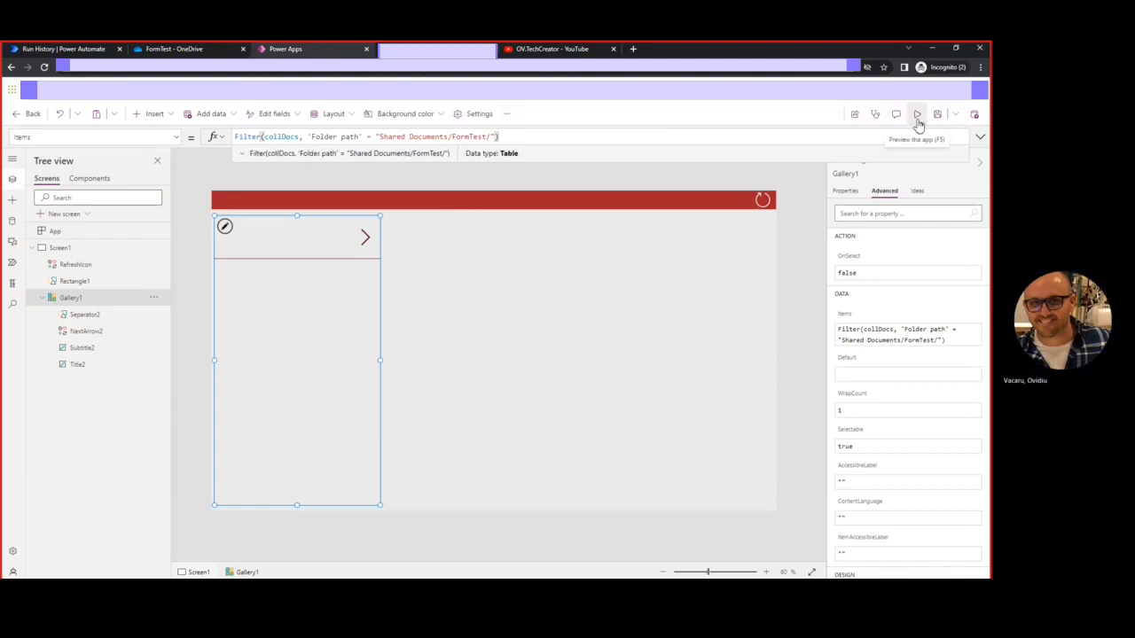
{"action": "left_click", "coordinate": [918, 119]}
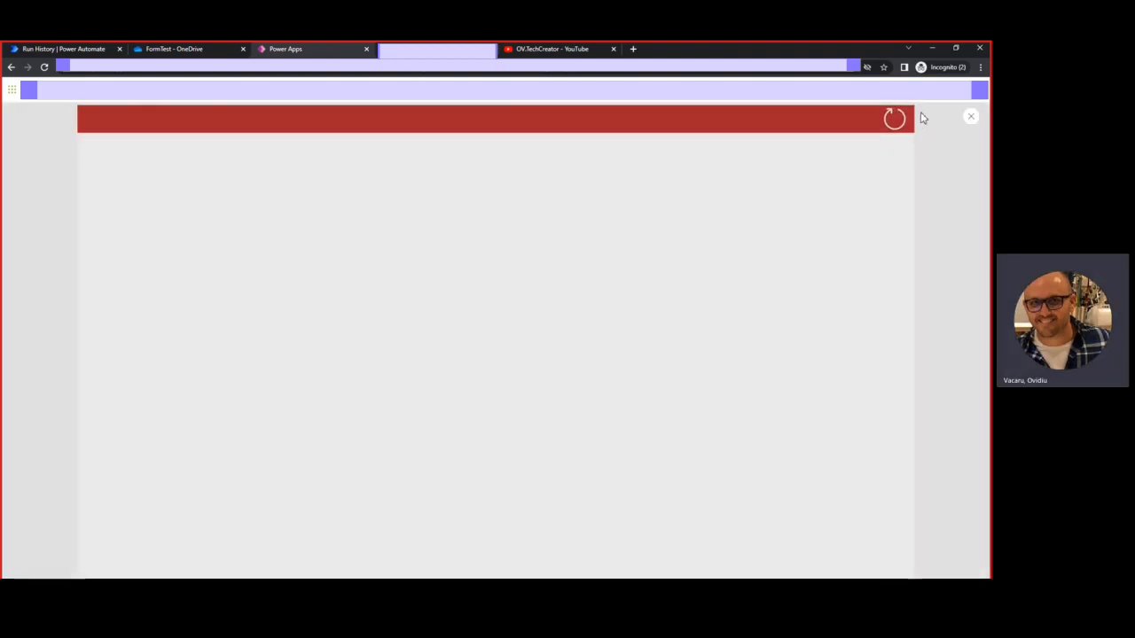
{"action": "left_click", "coordinate": [973, 119]}
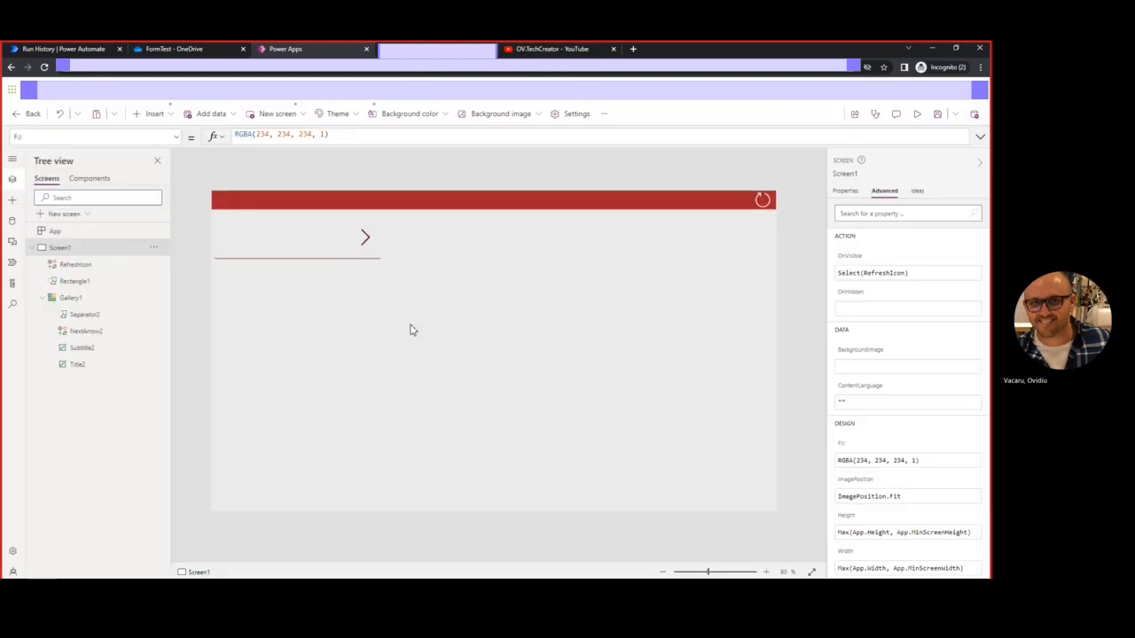
Reselect the gallery, check its filter result, and select the entire Items formula
{"action": "left_click", "coordinate": [315, 317]}
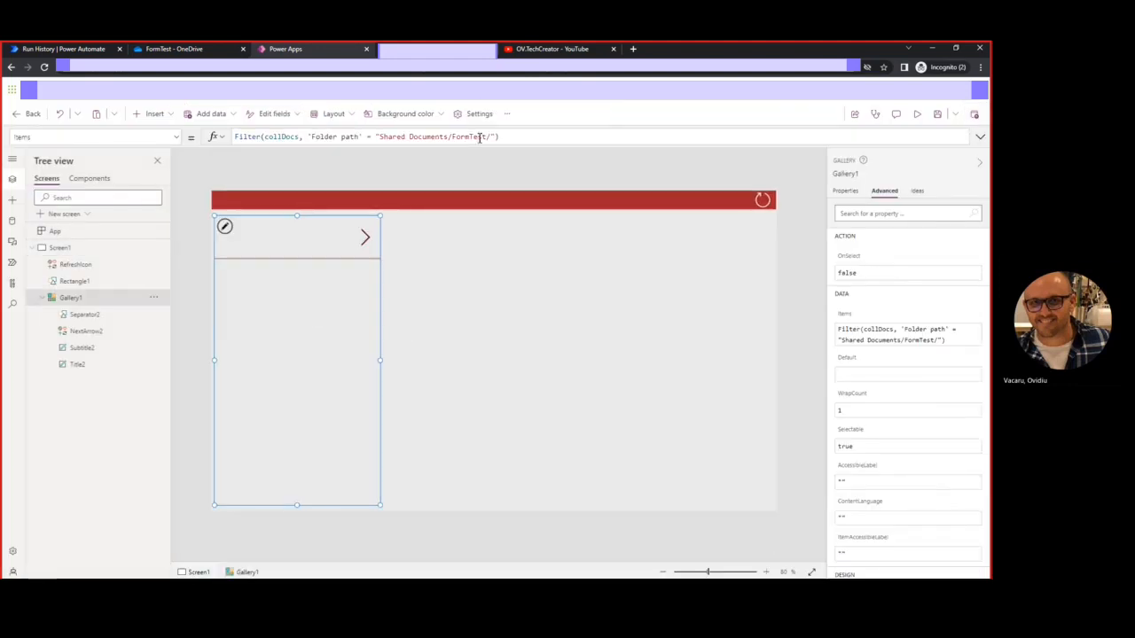
{"action": "left_click_drag", "start_coordinate": [486, 136], "coordinate": [458, 137]}
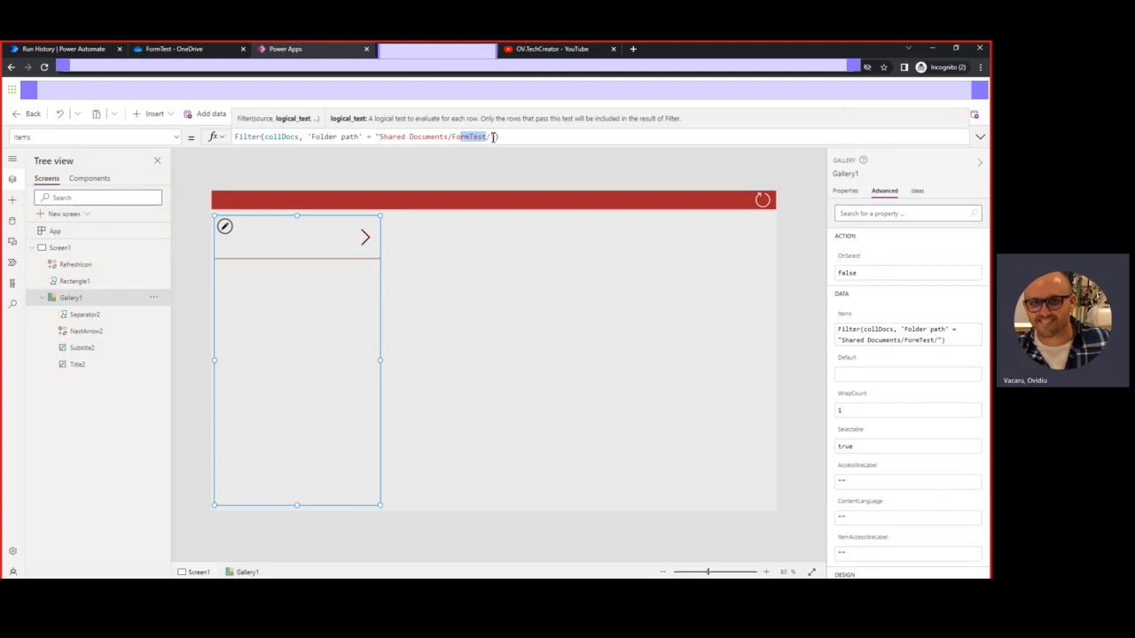
{"action": "left_click", "coordinate": [516, 139]}
{"action": "left_click", "coordinate": [514, 139]}
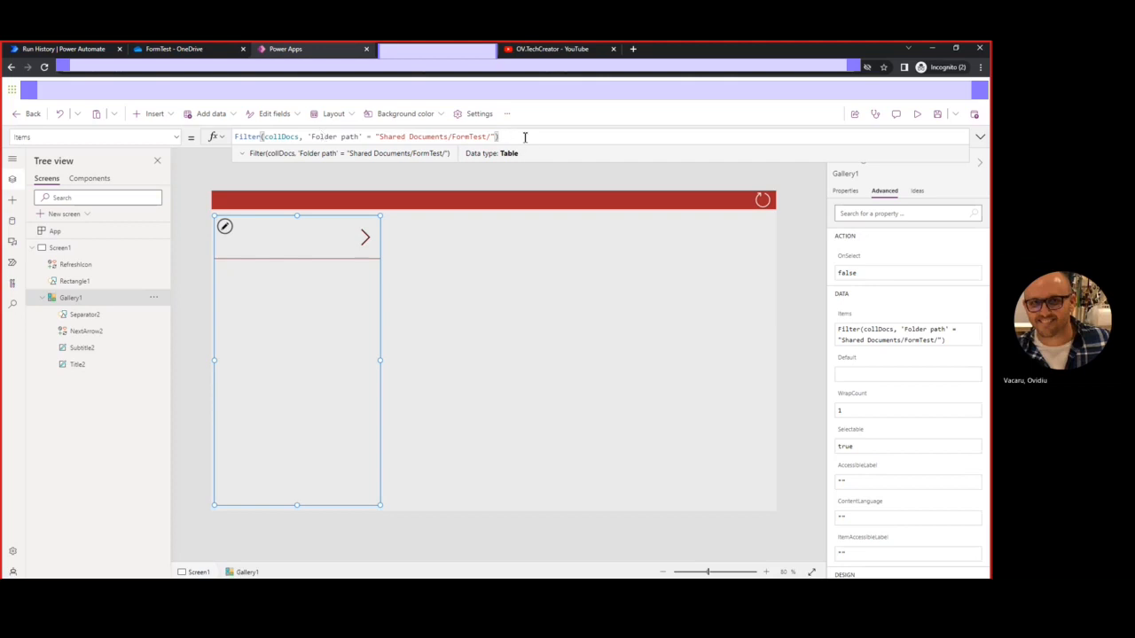
{"action": "key", "text": "ctrl+a"}
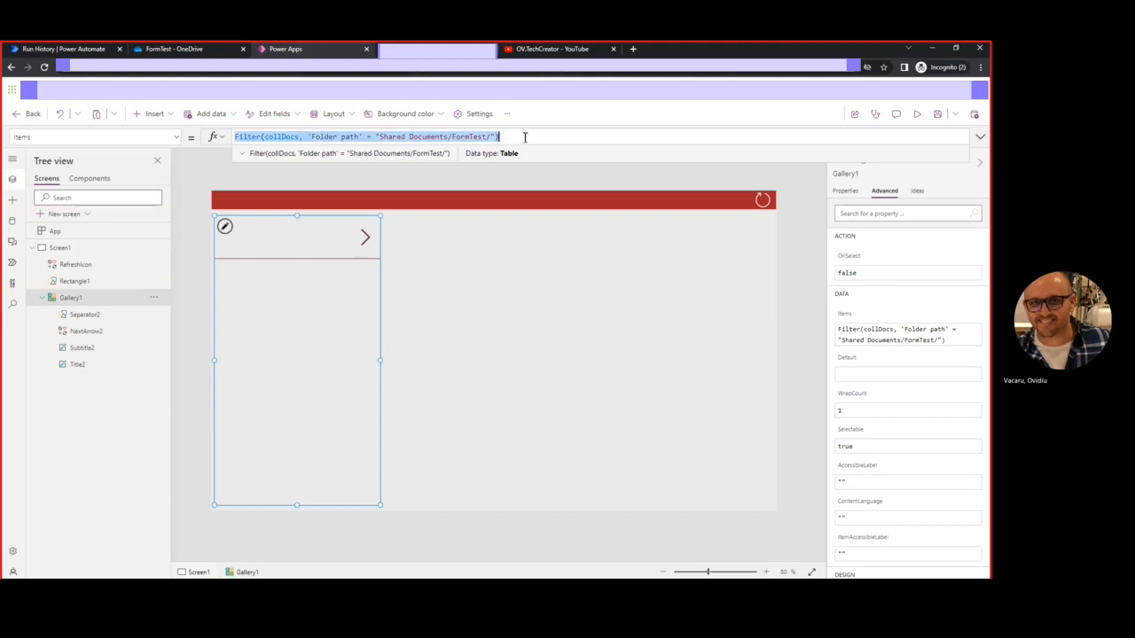
Set the gallery's Items to plain collDocs and preview the unfiltered file list
{"action": "type", "text": "COL"}
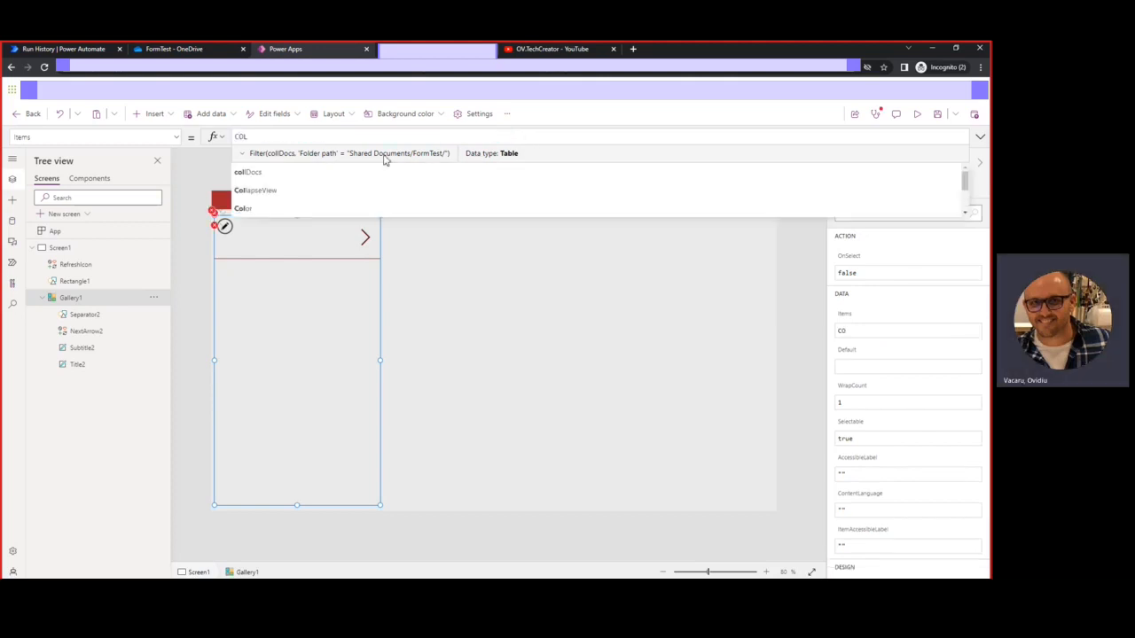
{"action": "left_click", "coordinate": [264, 162]}
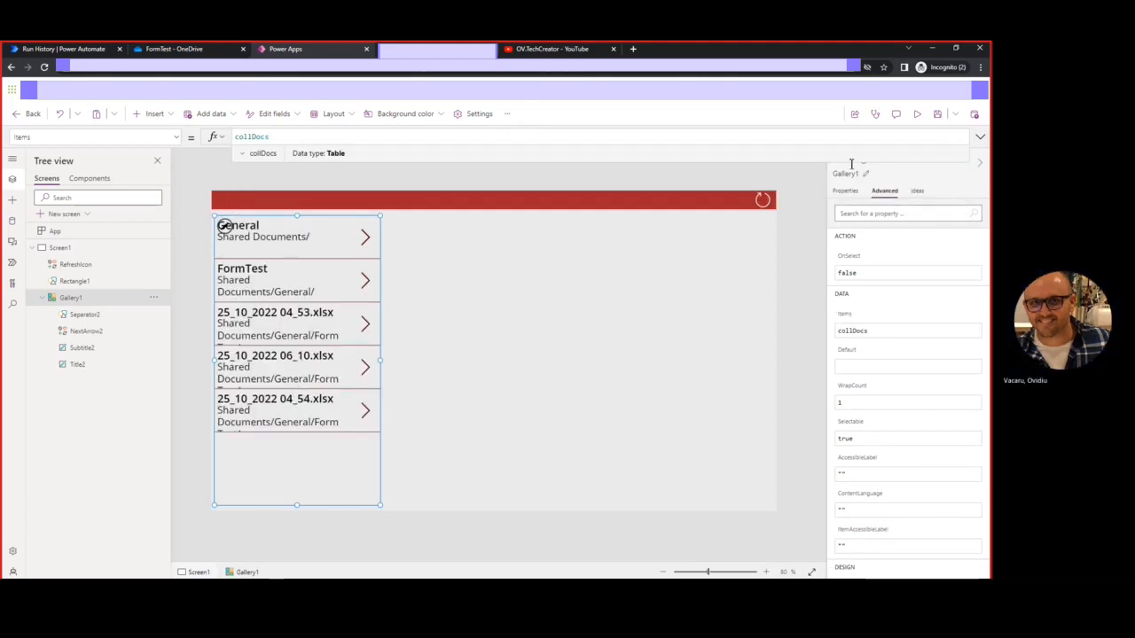
{"action": "left_click", "coordinate": [917, 117]}
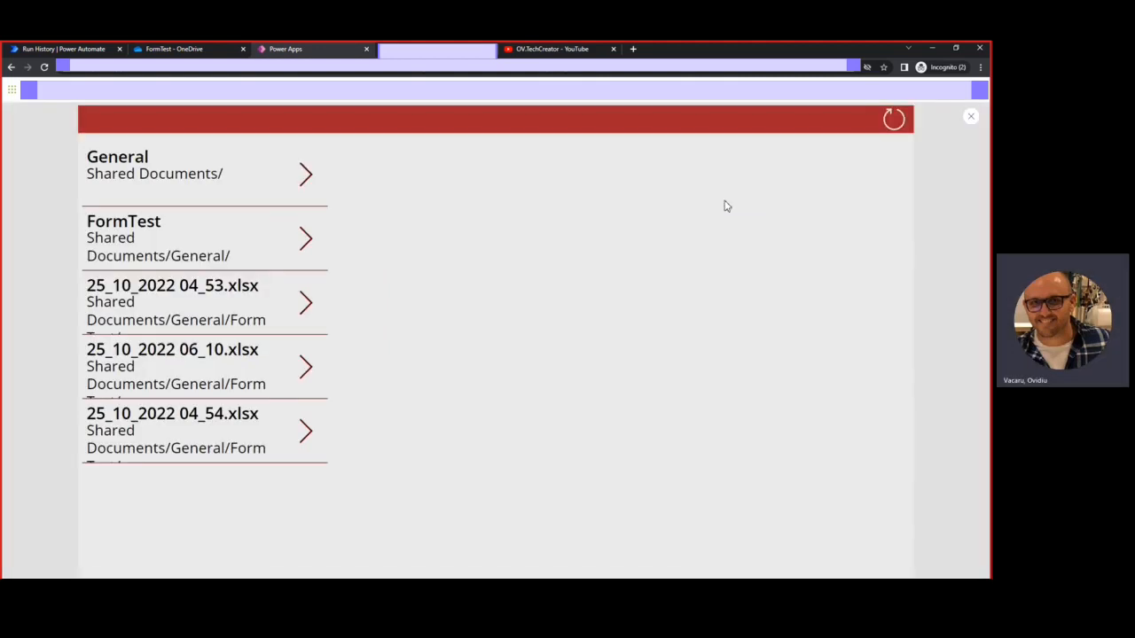
{"action": "left_click", "coordinate": [970, 117]}
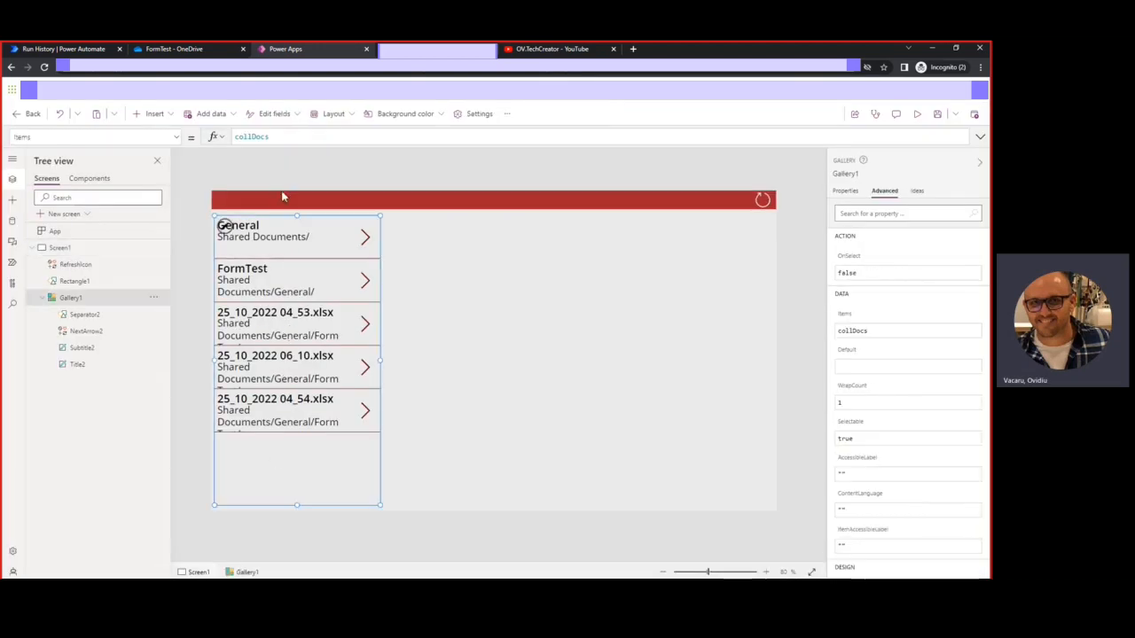
Make the gallery rows and folder-path subtitle taller, then preview the full paths
{"action": "left_click", "coordinate": [290, 224]}
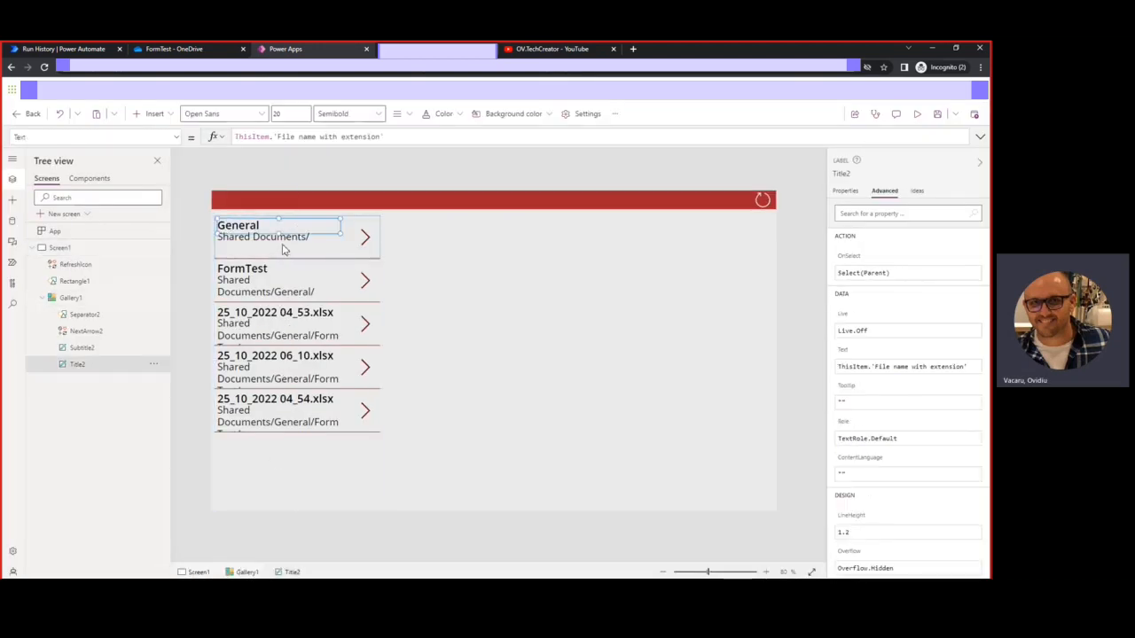
{"action": "left_click", "coordinate": [225, 225]}
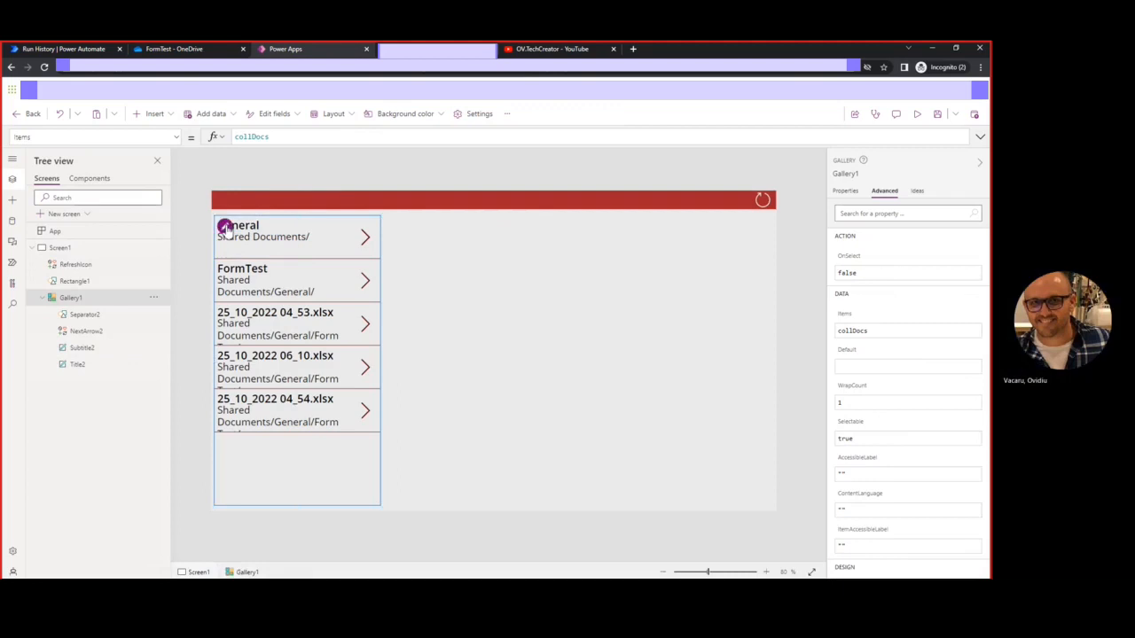
{"action": "left_click_drag", "start_coordinate": [294, 258], "coordinate": [299, 296]}
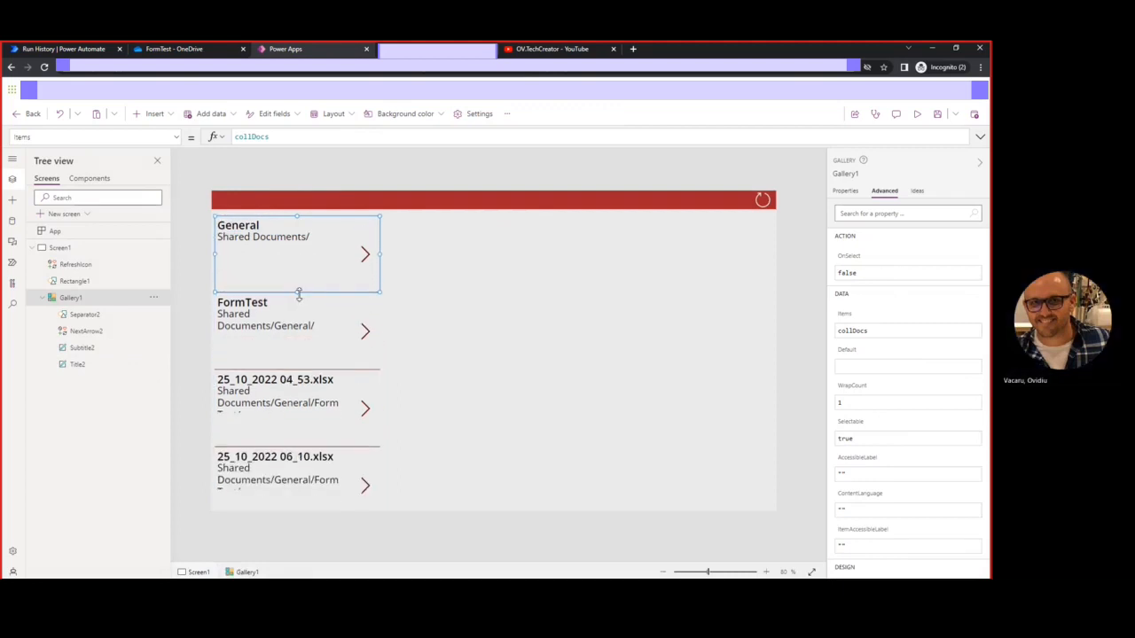
{"action": "left_click", "coordinate": [251, 239]}
{"action": "left_click_drag", "start_coordinate": [279, 260], "coordinate": [284, 292]}
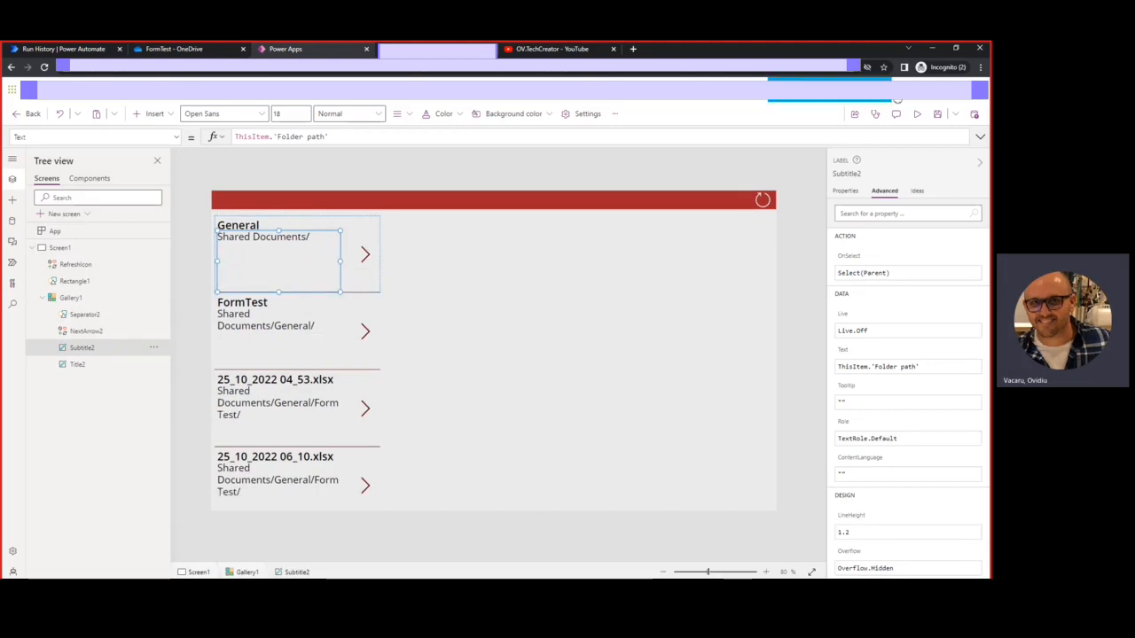
{"action": "left_click", "coordinate": [918, 118]}
{"action": "left_click_drag", "start_coordinate": [129, 449], "coordinate": [88, 411]}
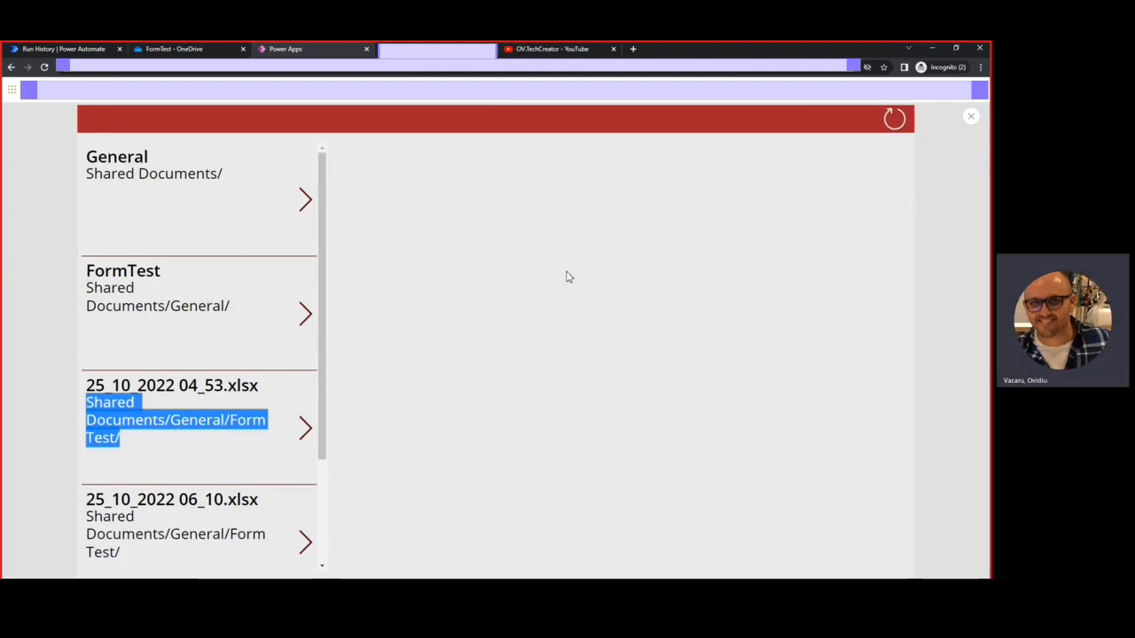
Change Items to Filter(collDocs, 'Folder path' = "Shared Documents/General/FormTest/")
{"action": "left_click", "coordinate": [972, 120]}
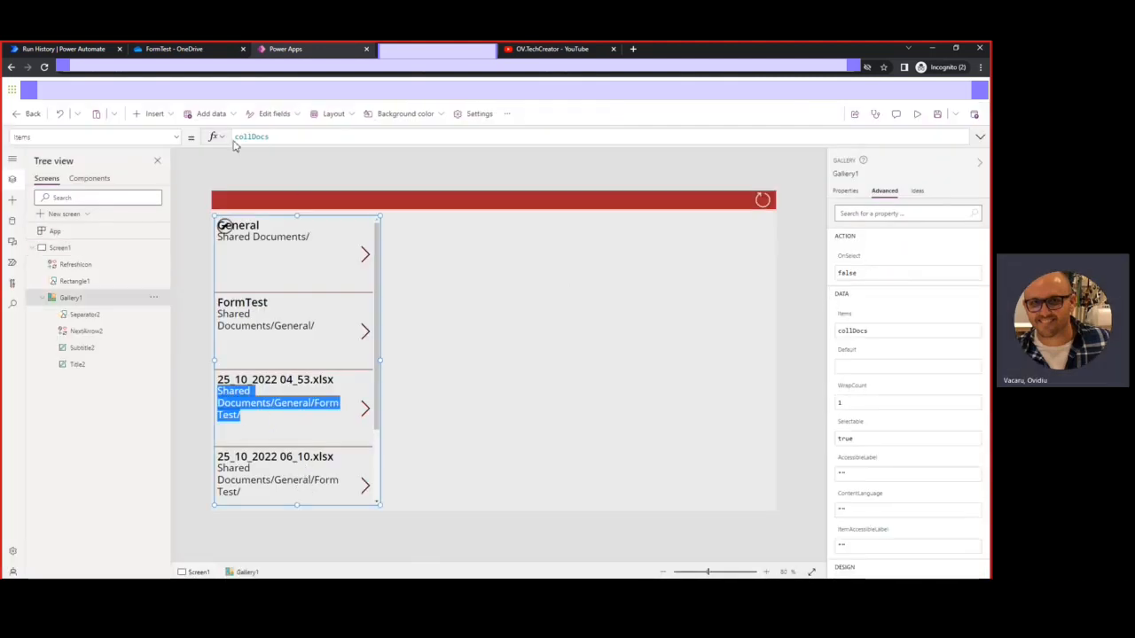
{"action": "double_click", "coordinate": [238, 137]}
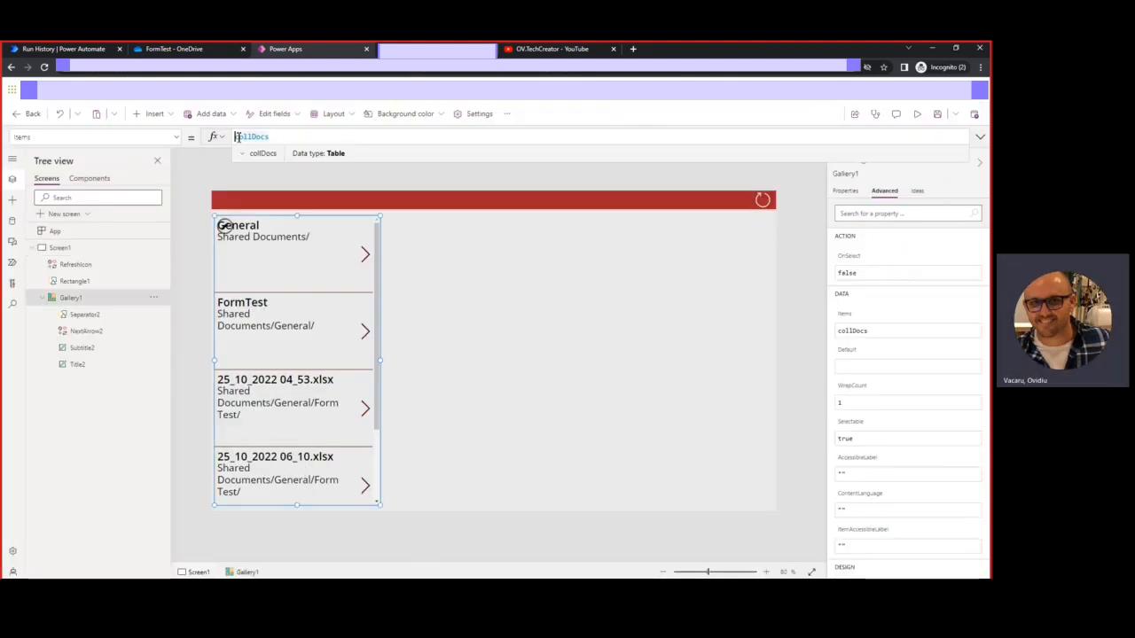
{"action": "left_click", "coordinate": [238, 136]}
{"action": "type", "text": "filter"}
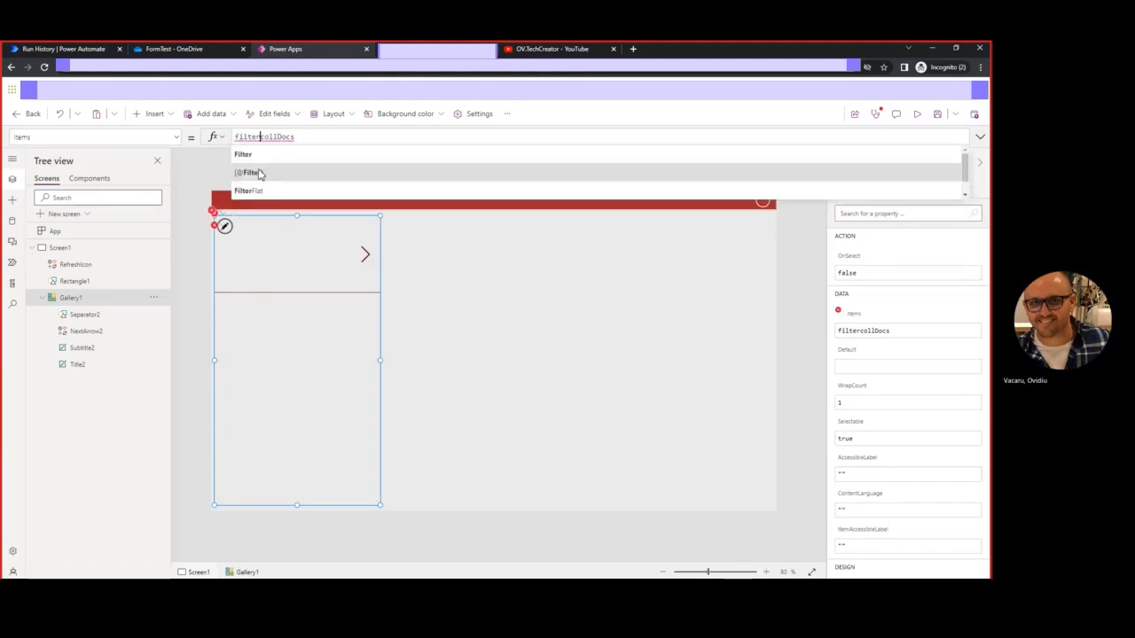
{"action": "left_click", "coordinate": [253, 156]}
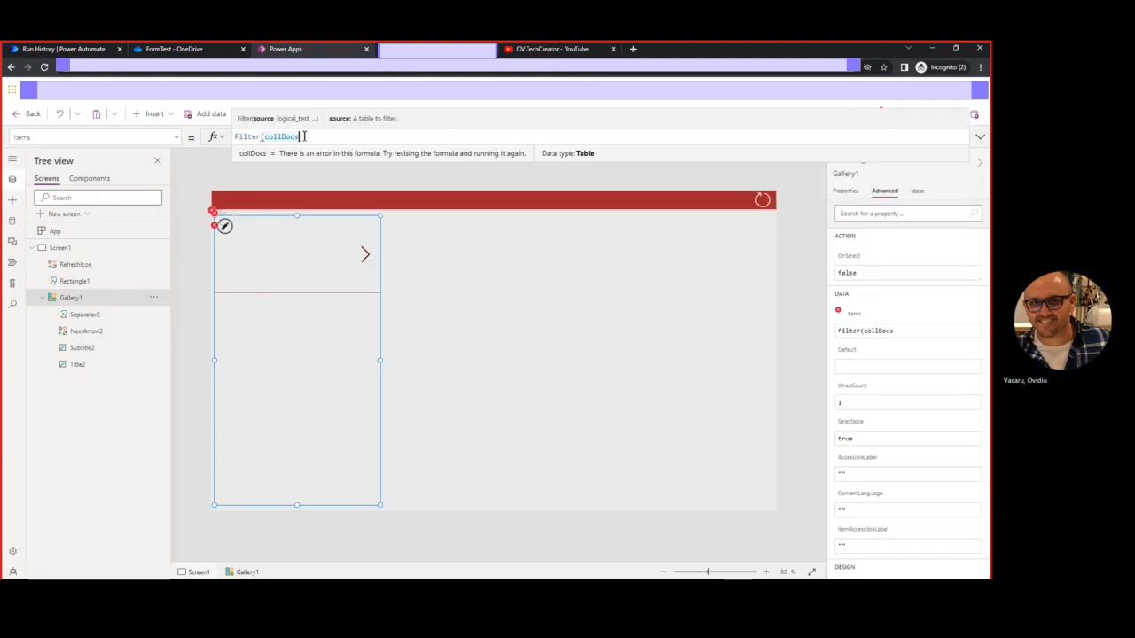
{"action": "type", "text": ", folde"}
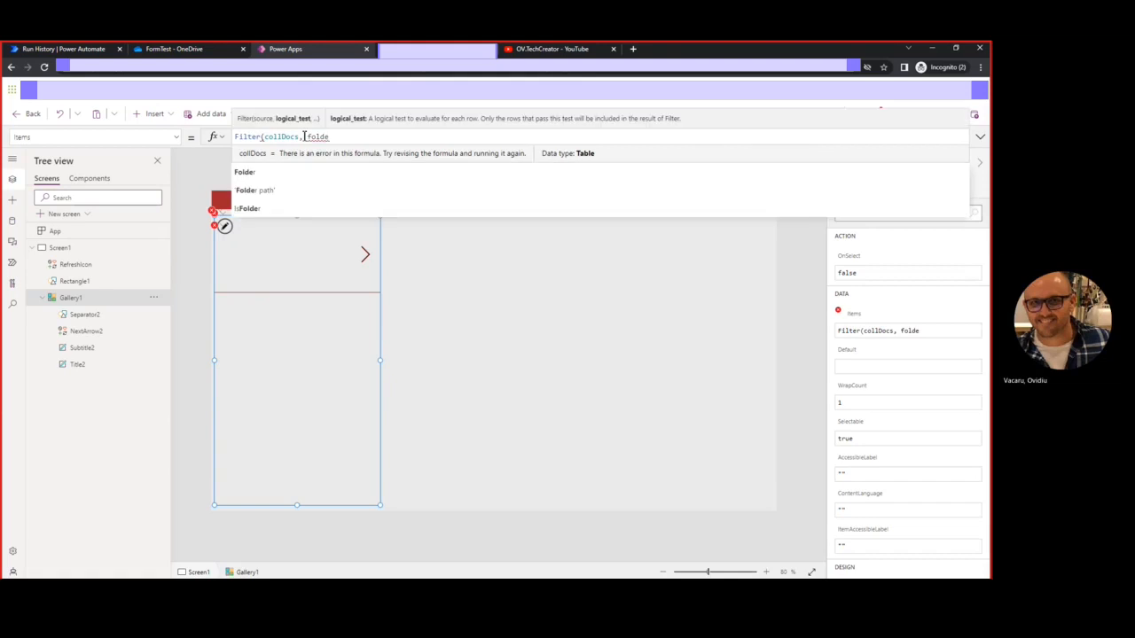
{"action": "left_click", "coordinate": [286, 174]}
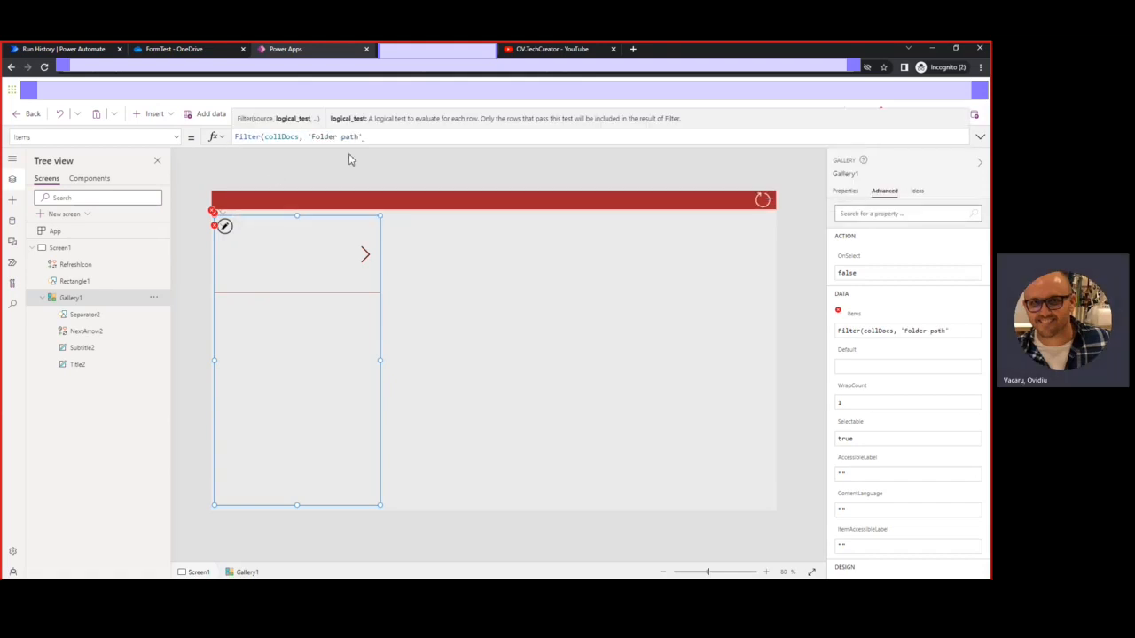
{"action": "type", "text": "= "}
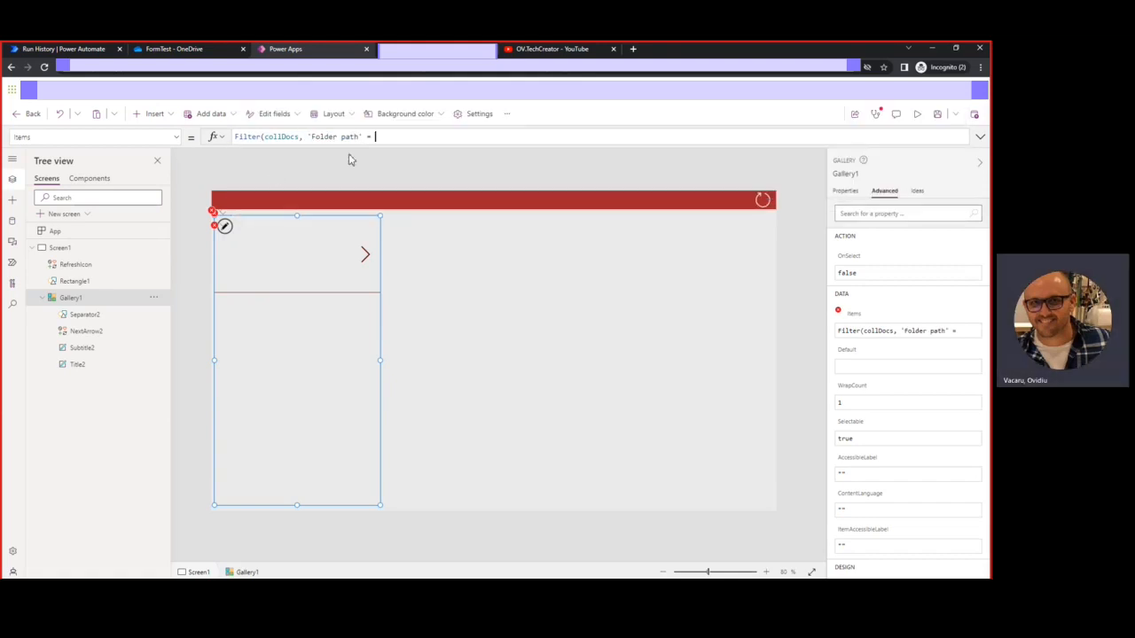
{"action": "type", "text": "\""}
{"action": "type", "text": "Shared Documents/General/FormTest/"}
{"action": "type", "text": "\")"}
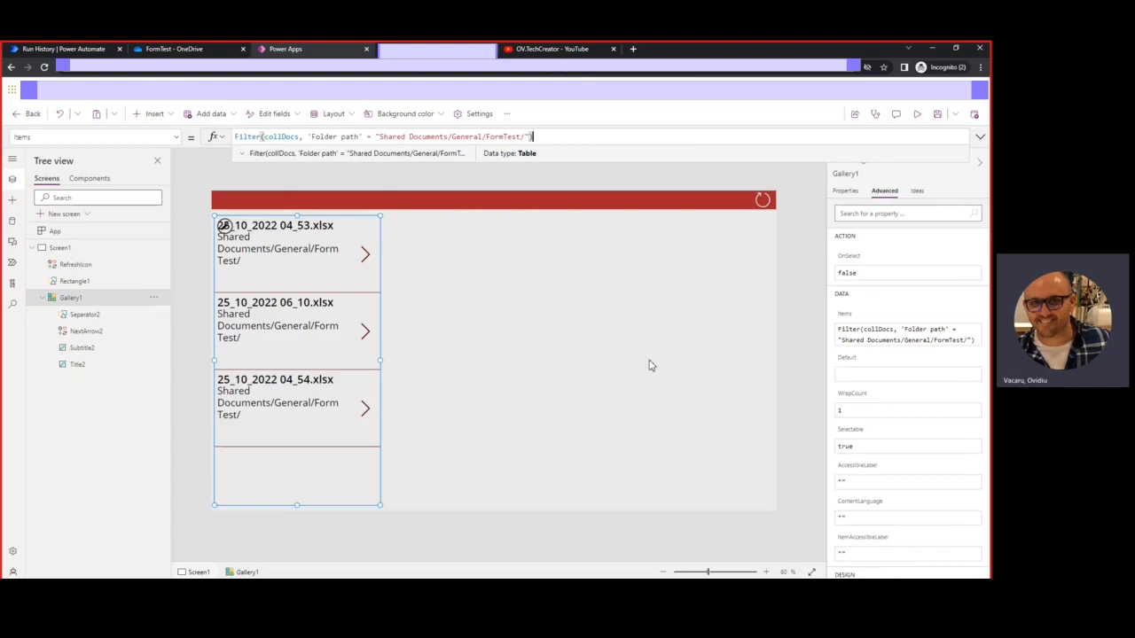
Preview the app to confirm only the three xlsx files remain listed
{"action": "left_click", "coordinate": [919, 116]}
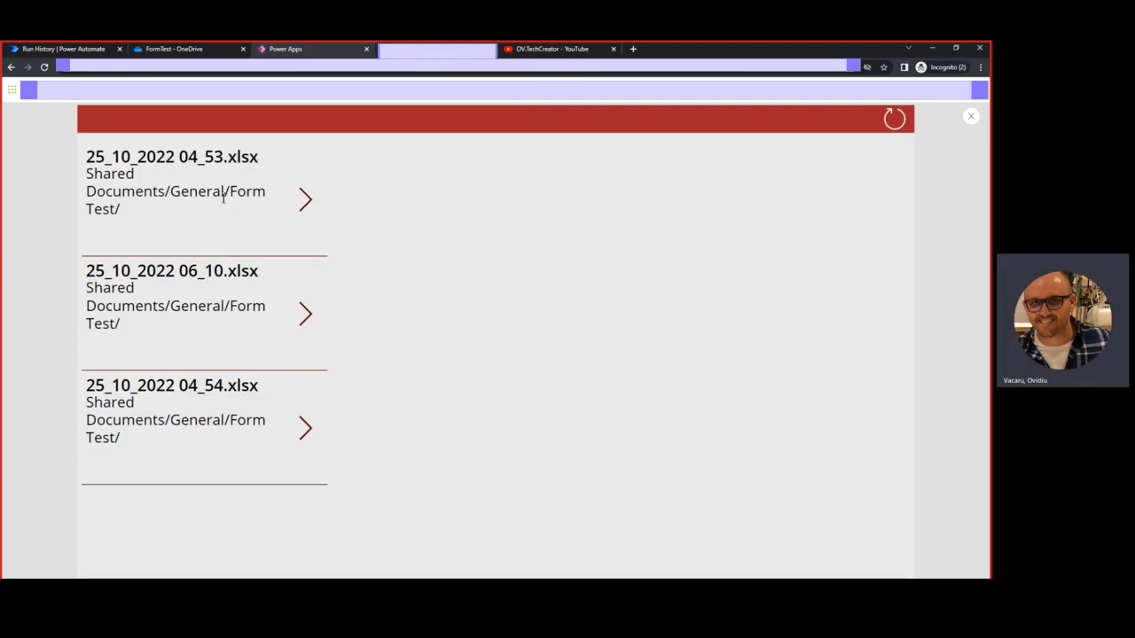
{"action": "left_click_drag", "start_coordinate": [231, 192], "coordinate": [262, 215]}
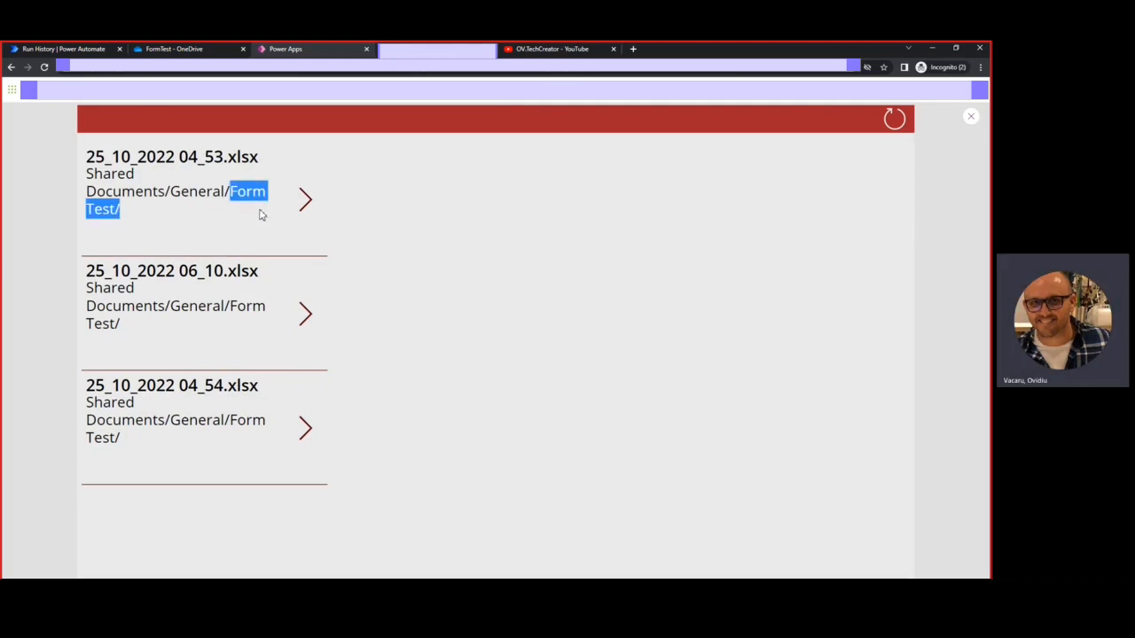
{"action": "left_click", "coordinate": [262, 215]}
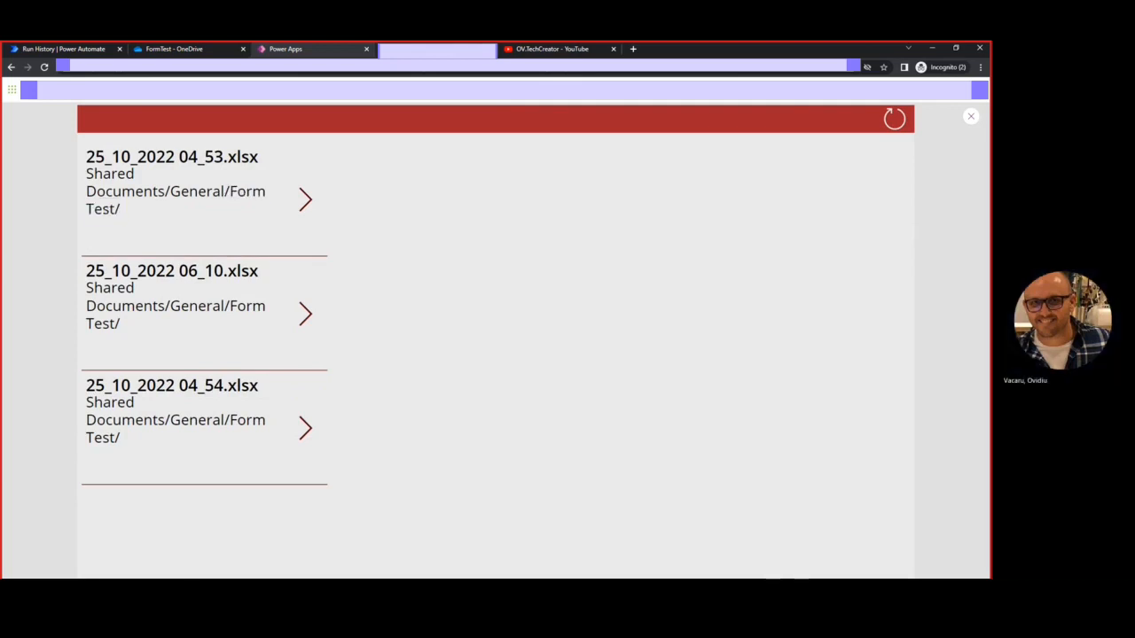
{"action": "left_click", "coordinate": [973, 118]}
Select the first item's subtitle label and shorten its height
{"action": "left_click", "coordinate": [355, 404]}
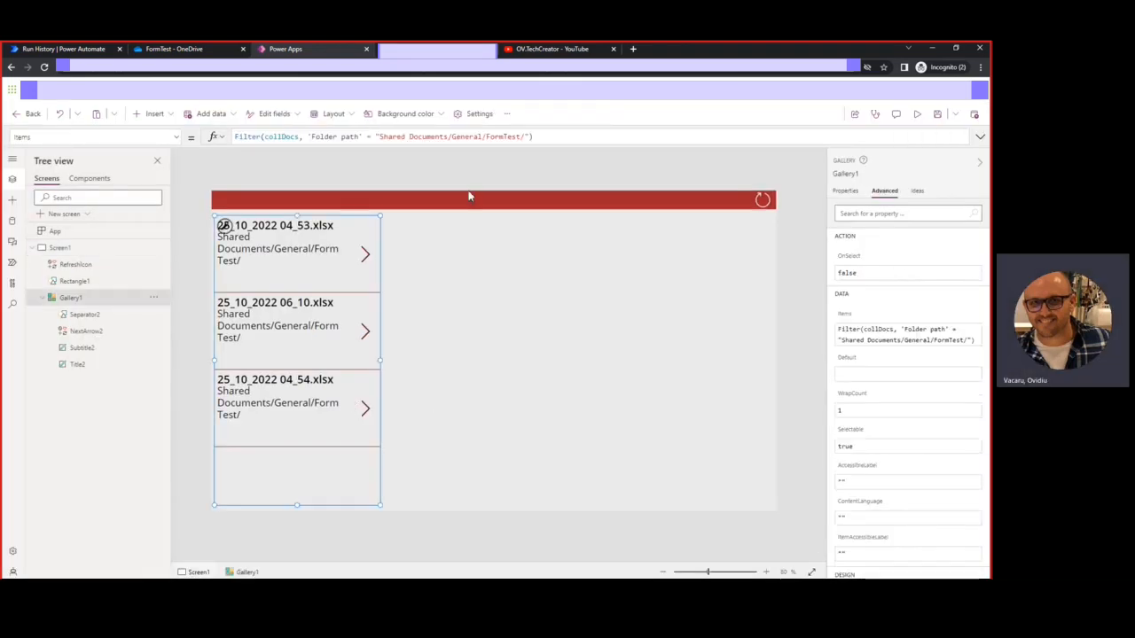
{"action": "left_click", "coordinate": [293, 270]}
{"action": "left_click_drag", "start_coordinate": [278, 293], "coordinate": [278, 250]}
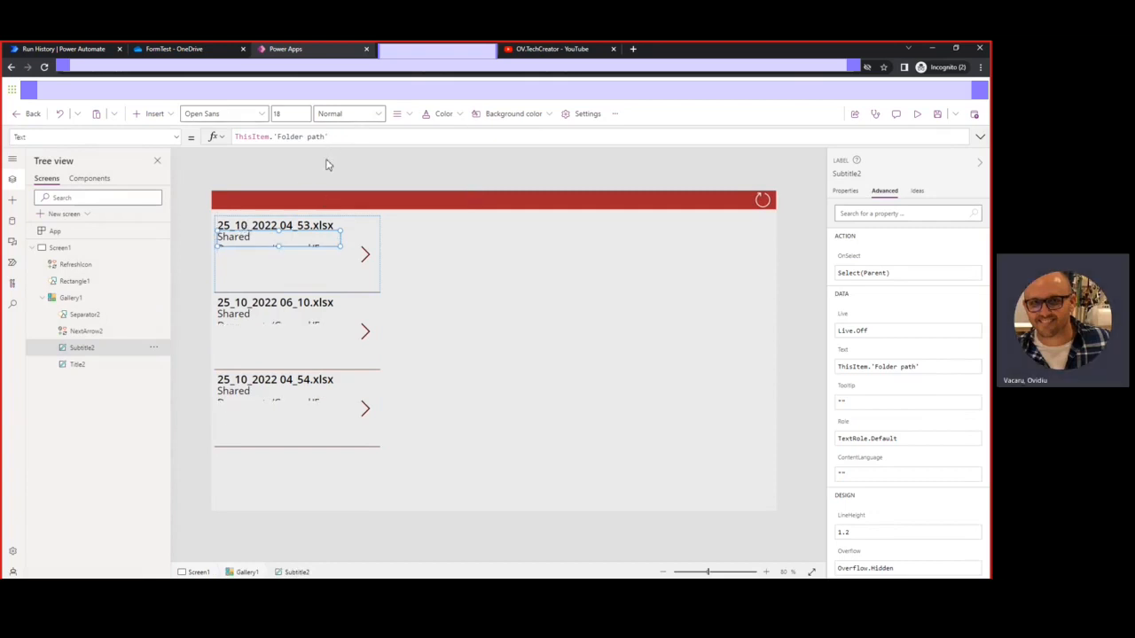
Replace 'Folder path' in the subtitle formula with ThisItem.'Created By'.DisplayName
{"action": "left_click_drag", "start_coordinate": [335, 139], "coordinate": [277, 136]}
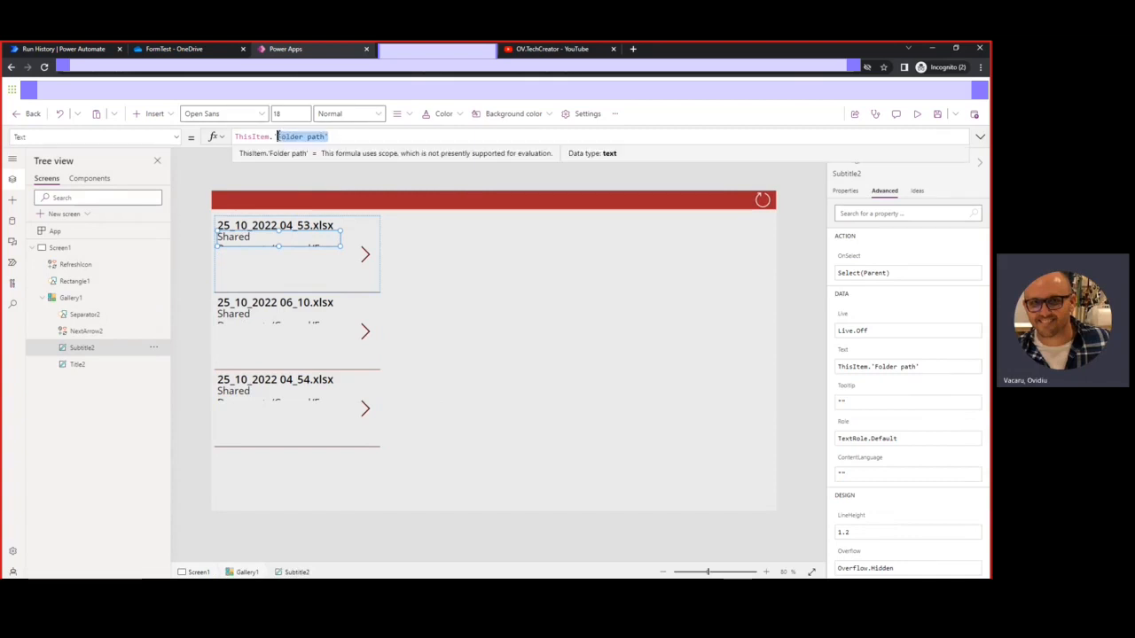
{"action": "left_click", "coordinate": [274, 137]}
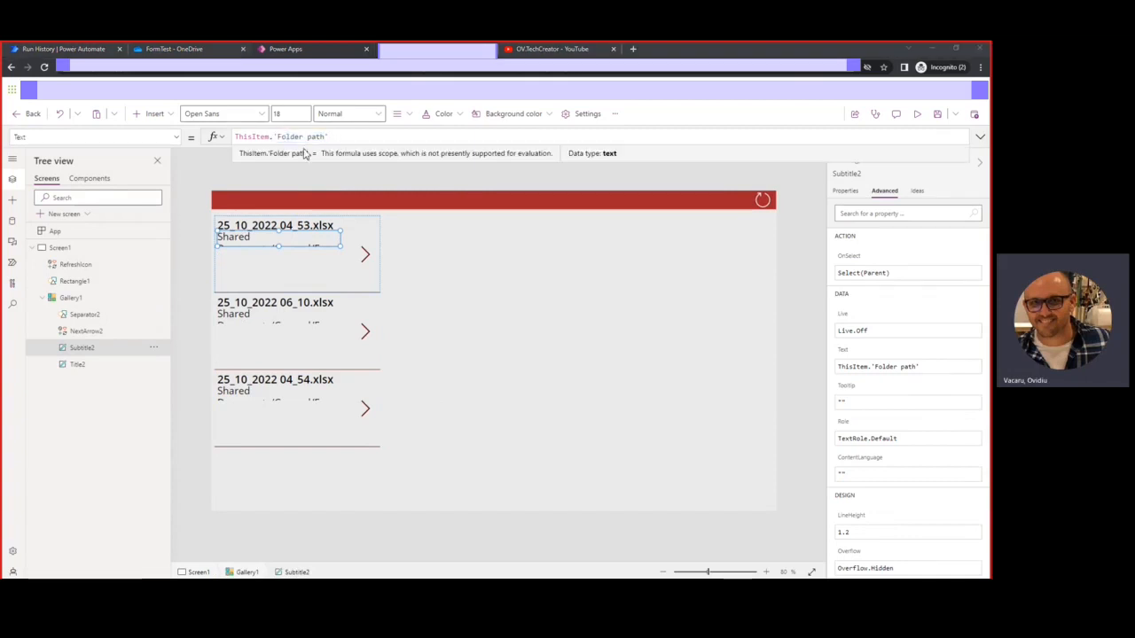
{"action": "left_click_drag", "start_coordinate": [333, 137], "coordinate": [272, 137]}
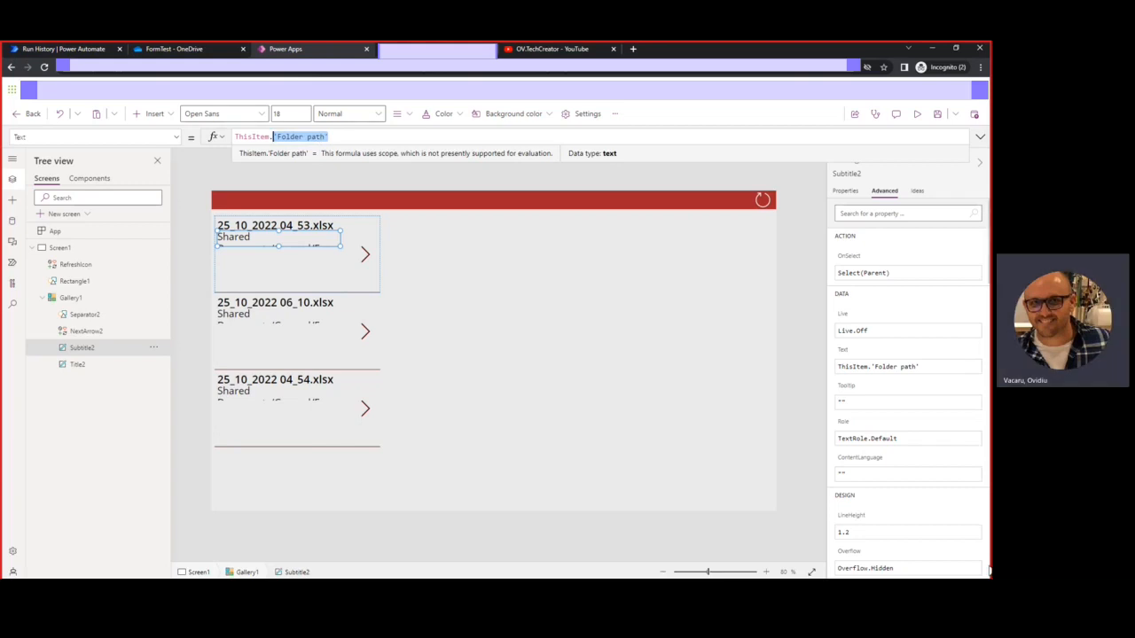
{"action": "type", "text": "crete"}
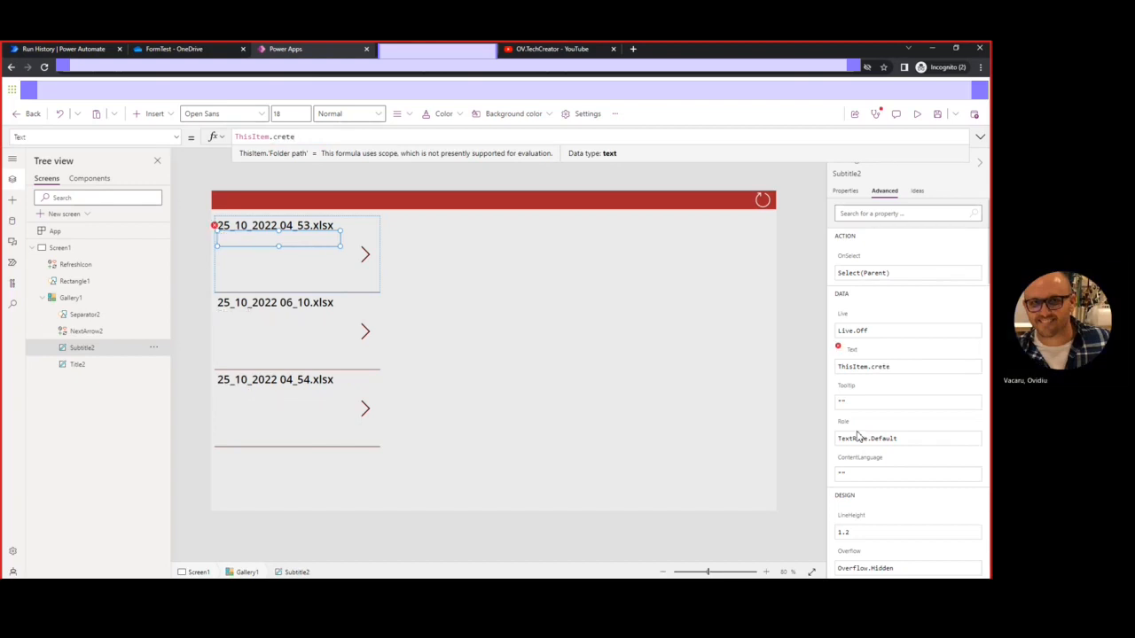
{"action": "key", "text": "BackSpace"}
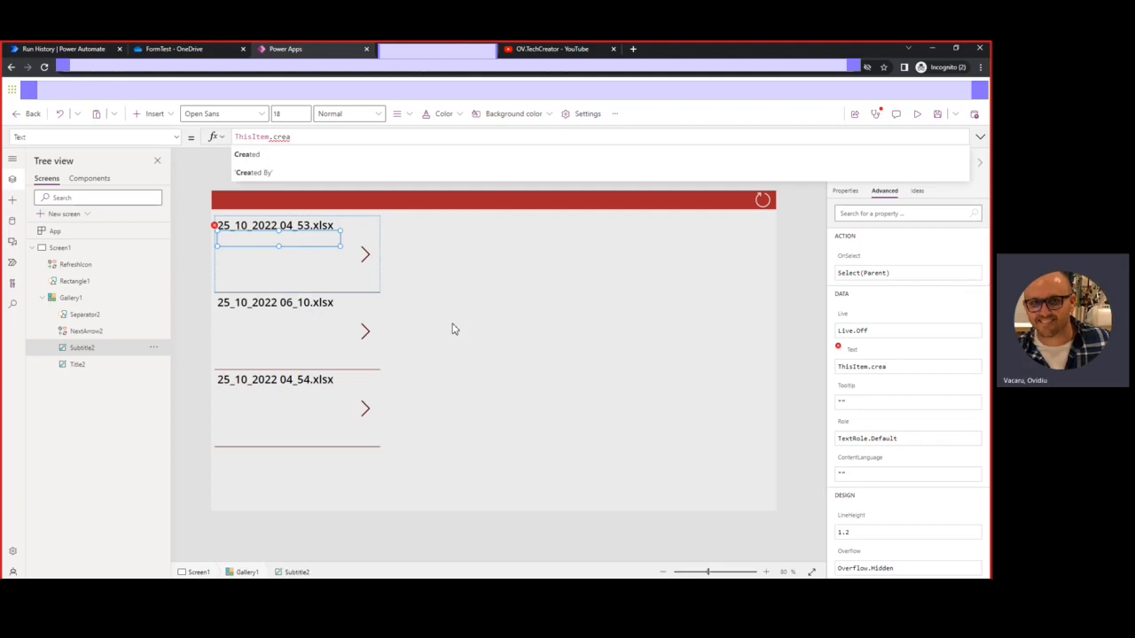
{"action": "left_click", "coordinate": [260, 176]}
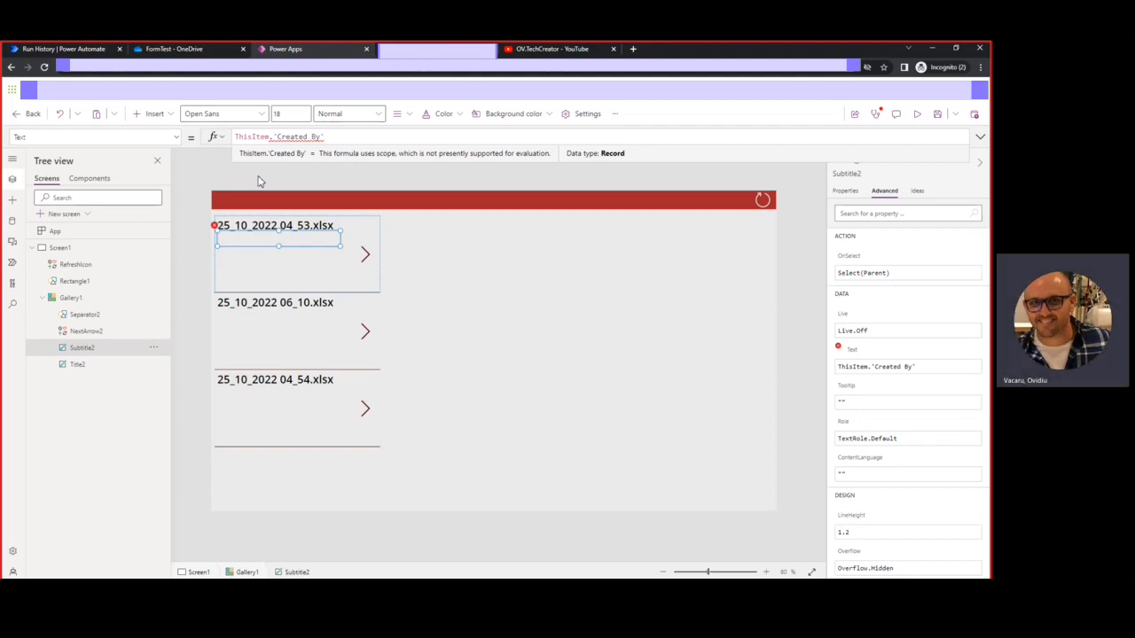
{"action": "type", "text": "."}
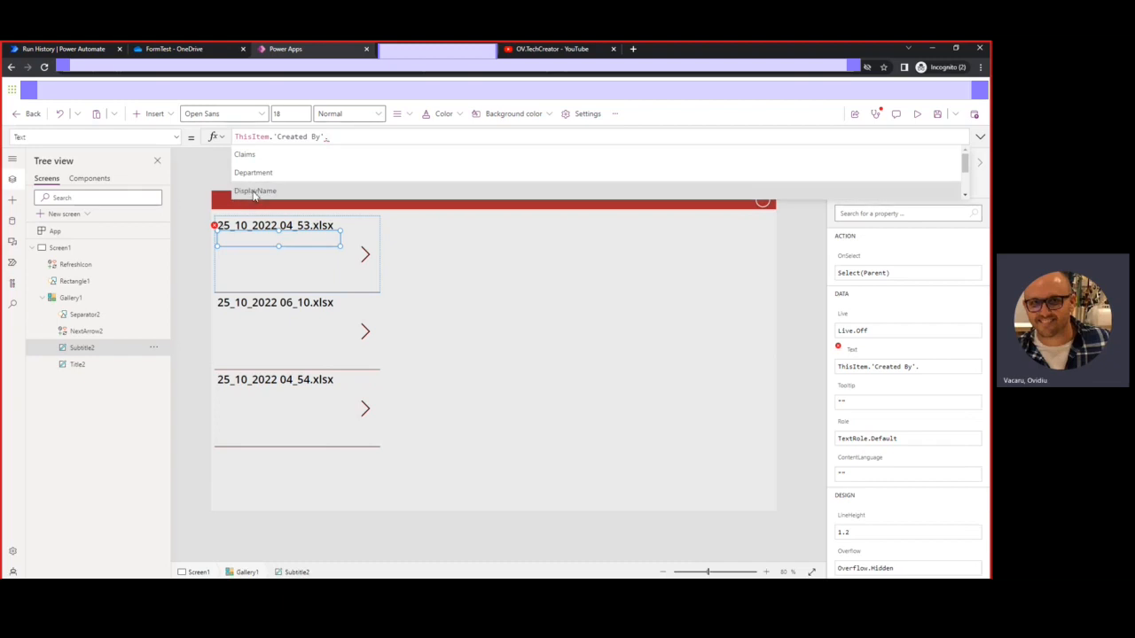
{"action": "left_click", "coordinate": [254, 193]}
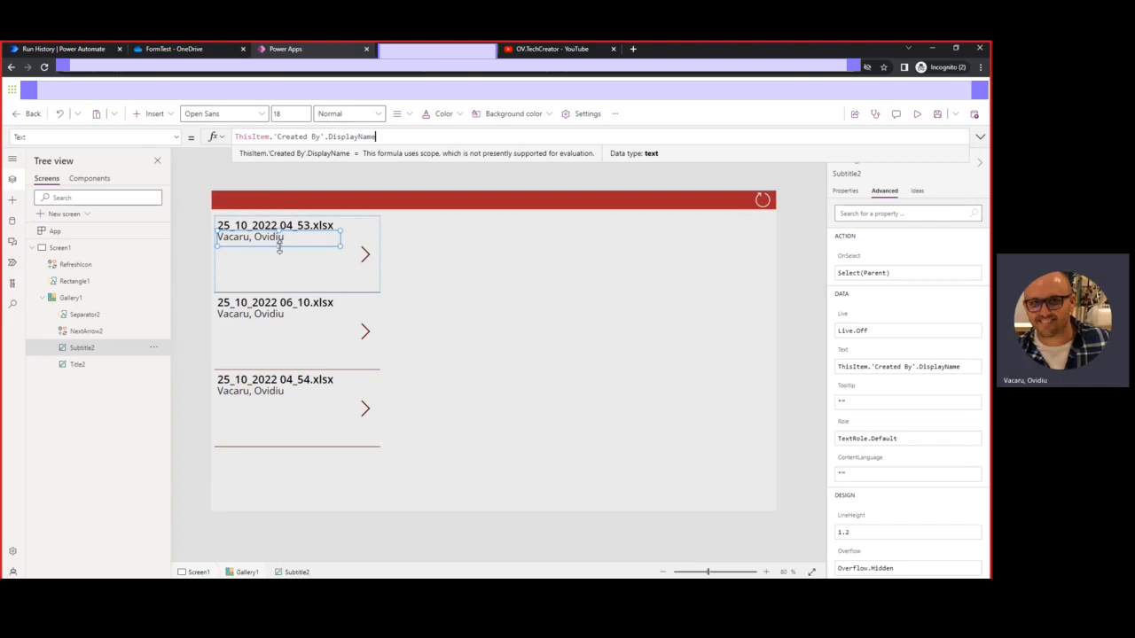
{"action": "left_click", "coordinate": [279, 248]}
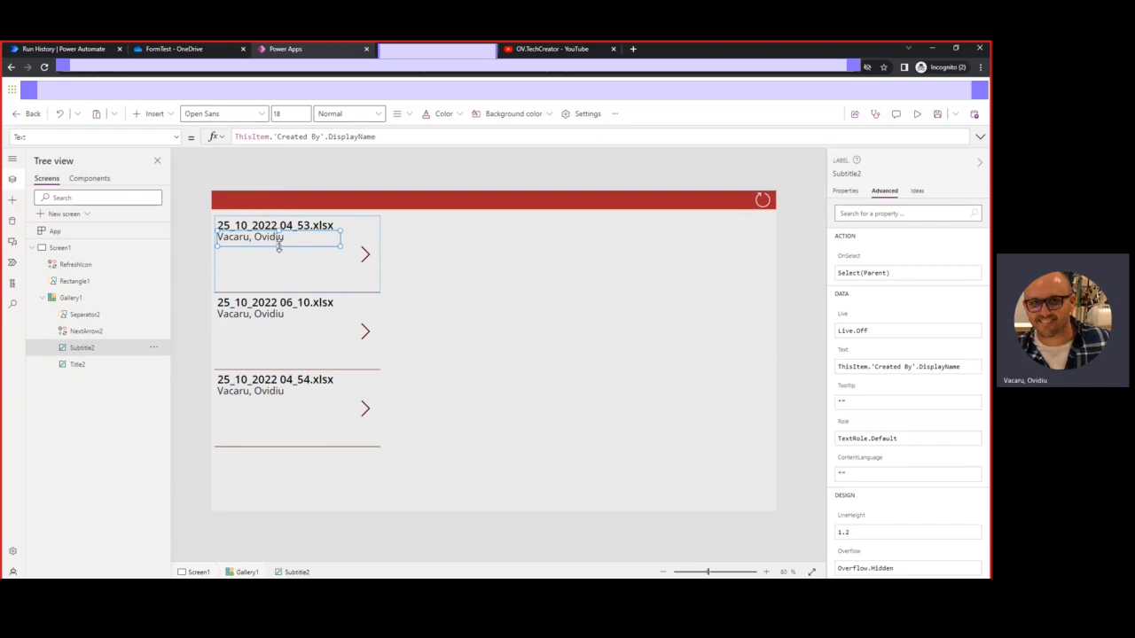
Append & "/ " & ThisItem.Created to the subtitle formula
{"action": "left_click", "coordinate": [386, 137]}
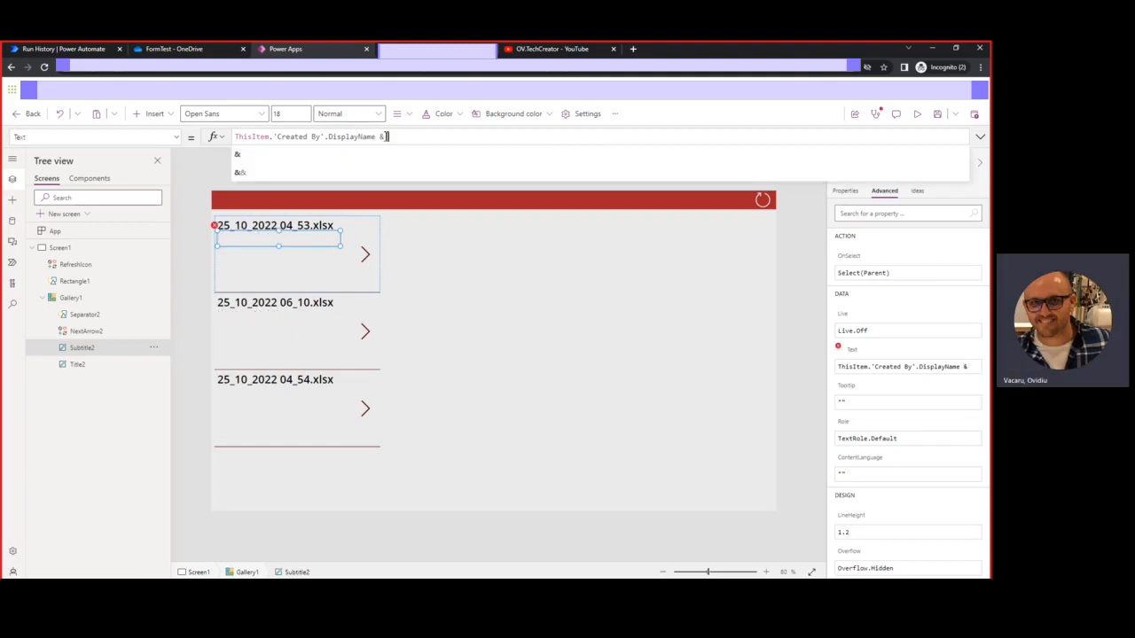
{"action": "type", "text": "\""}
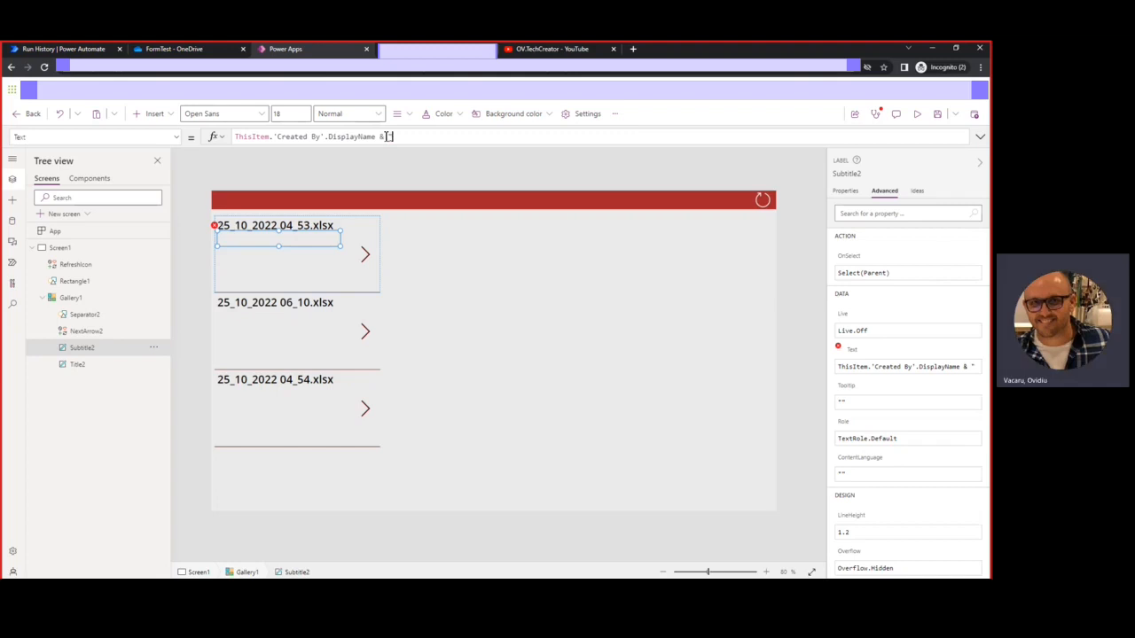
{"action": "type", "text": "/ \""}
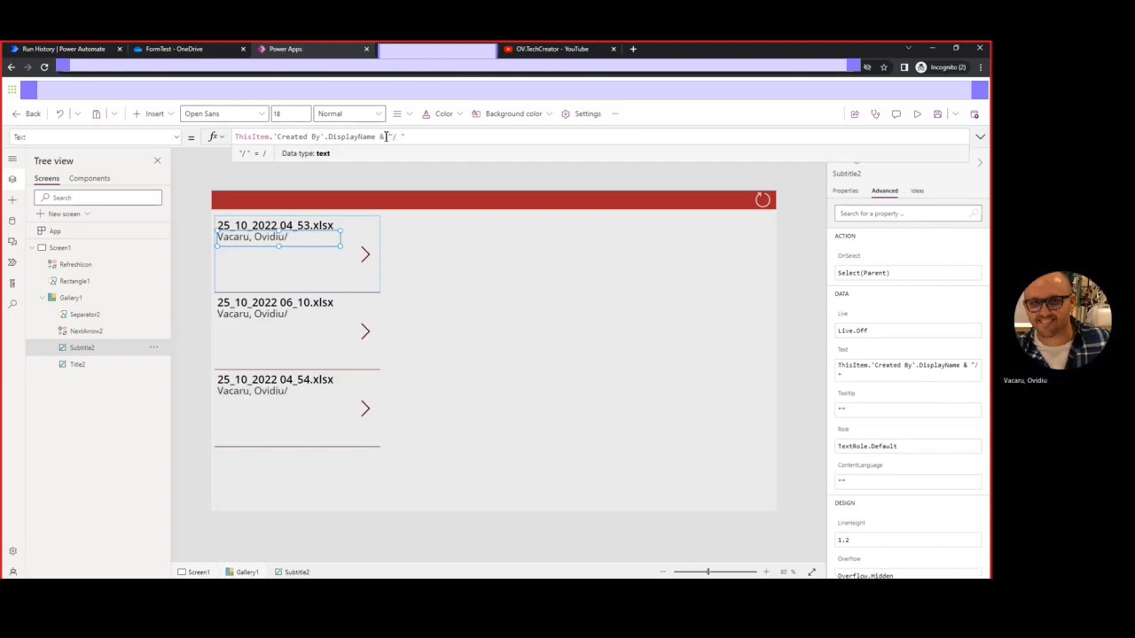
{"action": "type", "text": " & THIS"}
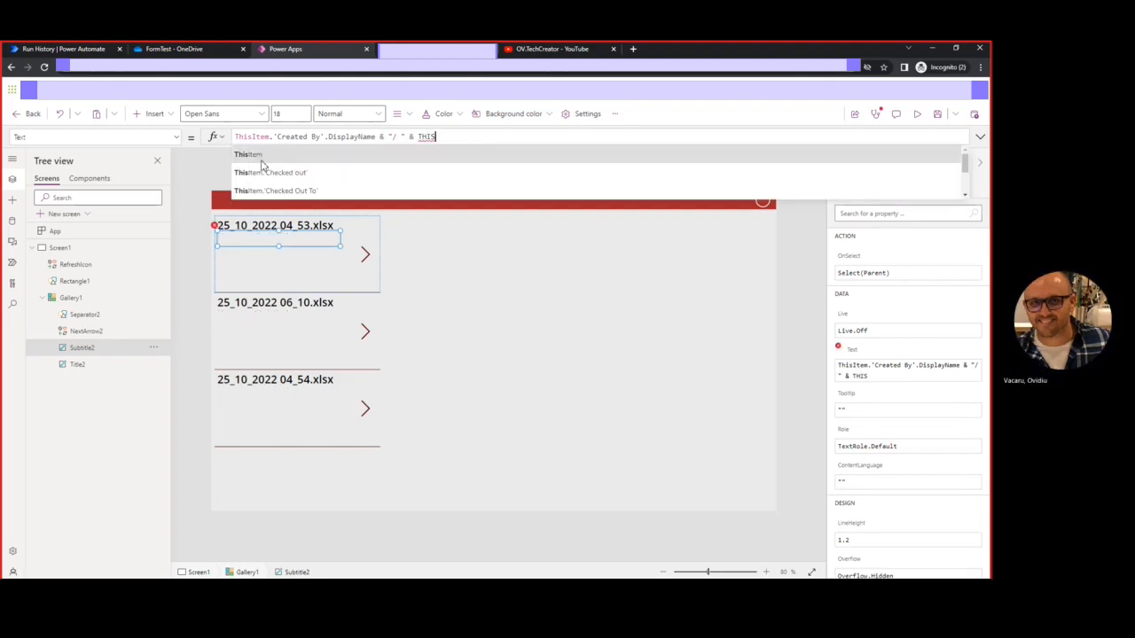
{"action": "left_click", "coordinate": [248, 155]}
{"action": "type", "text": ".C"}
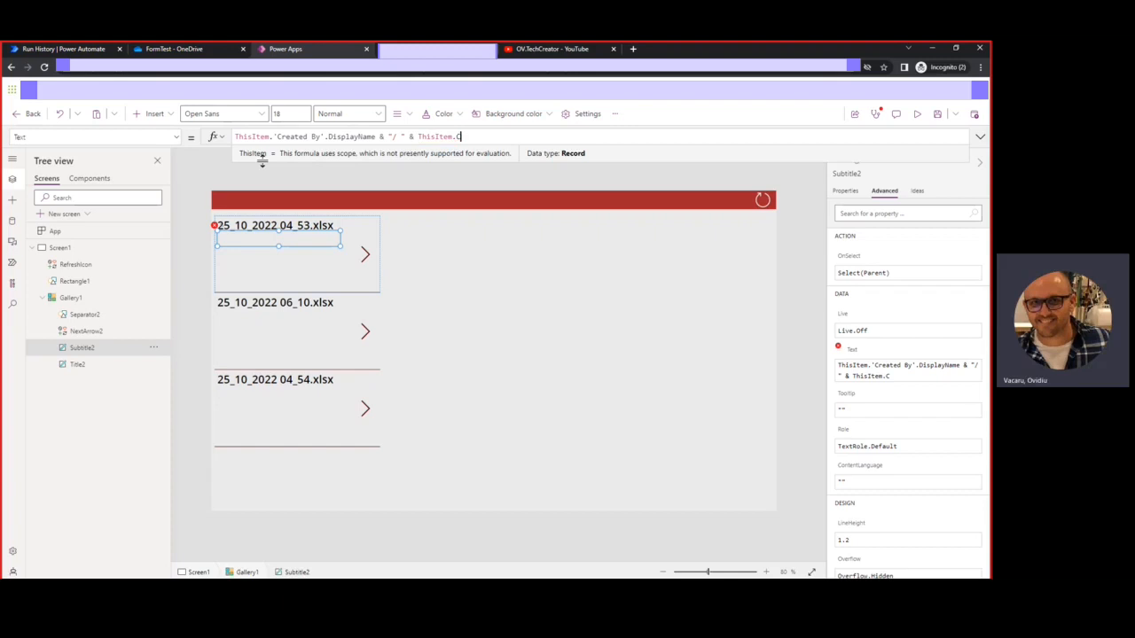
{"action": "type", "text": "RE"}
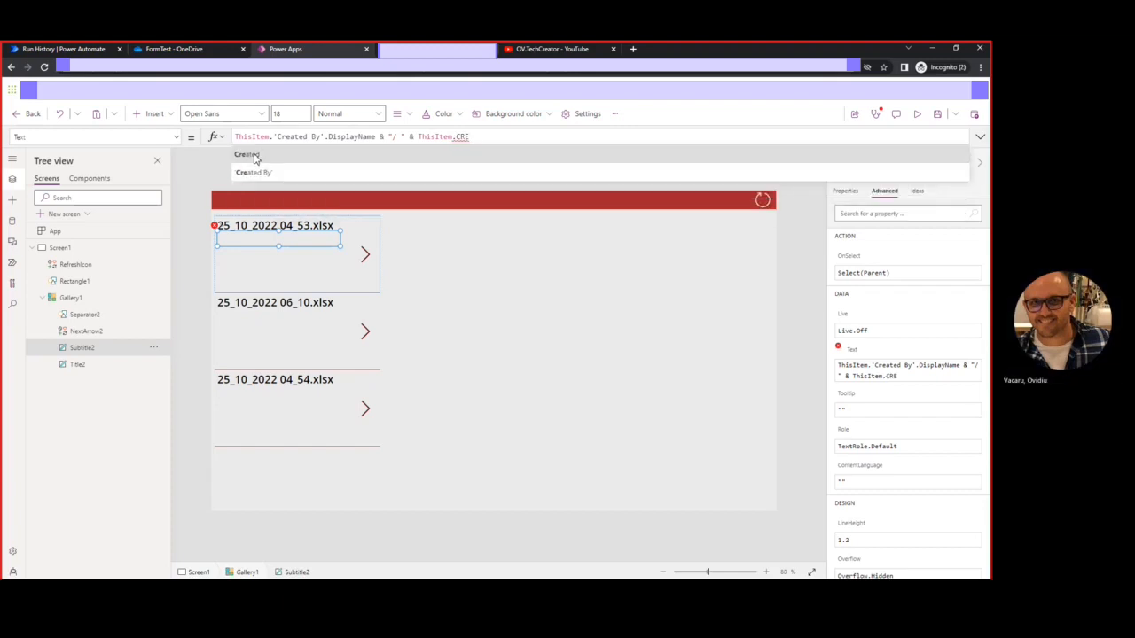
{"action": "left_click", "coordinate": [254, 156]}
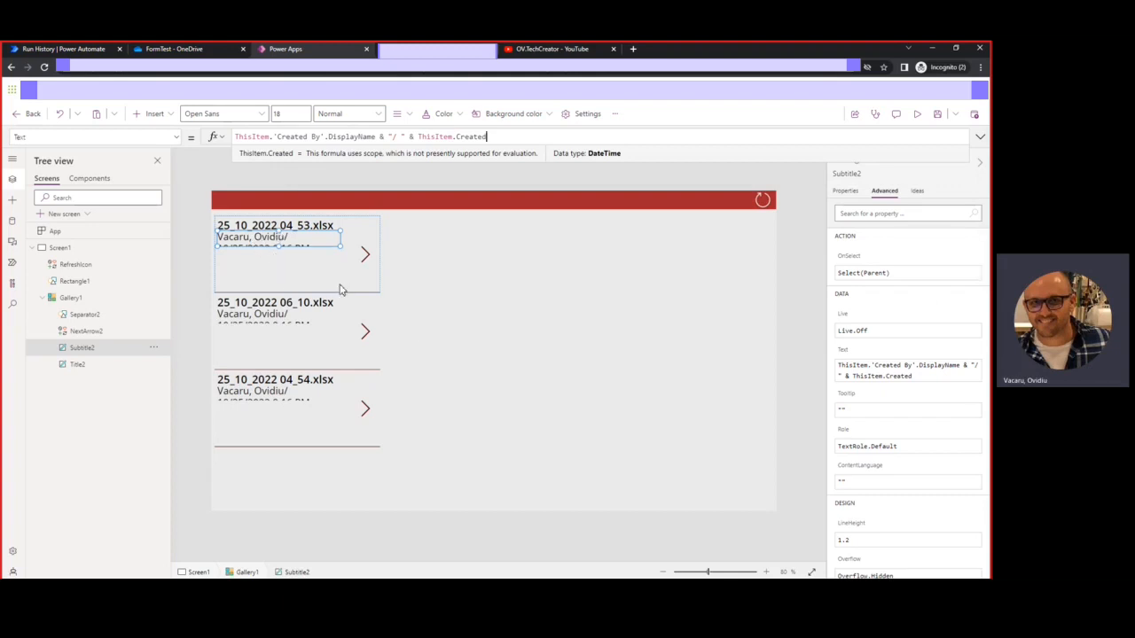
{"action": "left_click", "coordinate": [845, 192]}
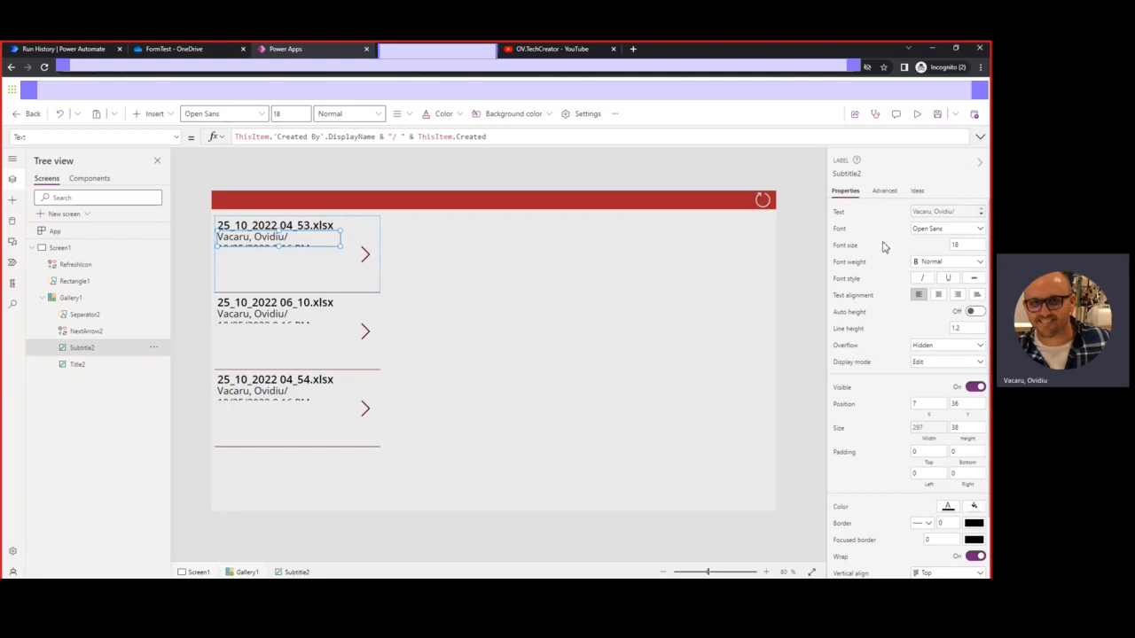
Set the subtitle label's font size to 13
{"action": "left_click", "coordinate": [965, 249]}
{"action": "key", "text": "BackSpace"}
{"action": "type", "text": "3"}
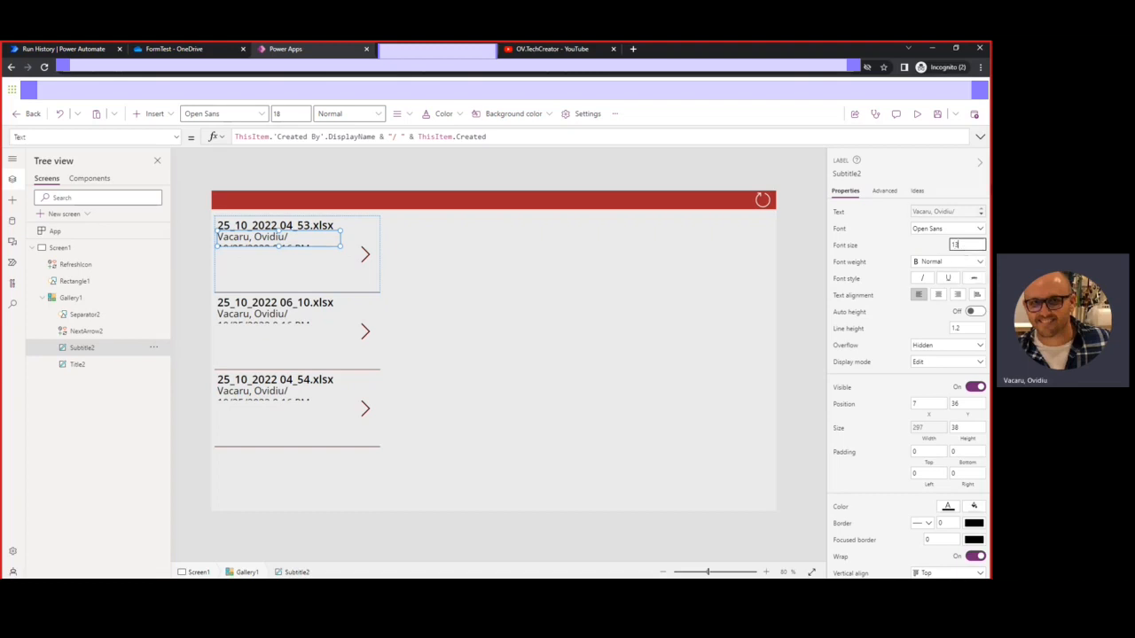
{"action": "left_click", "coordinate": [883, 244]}
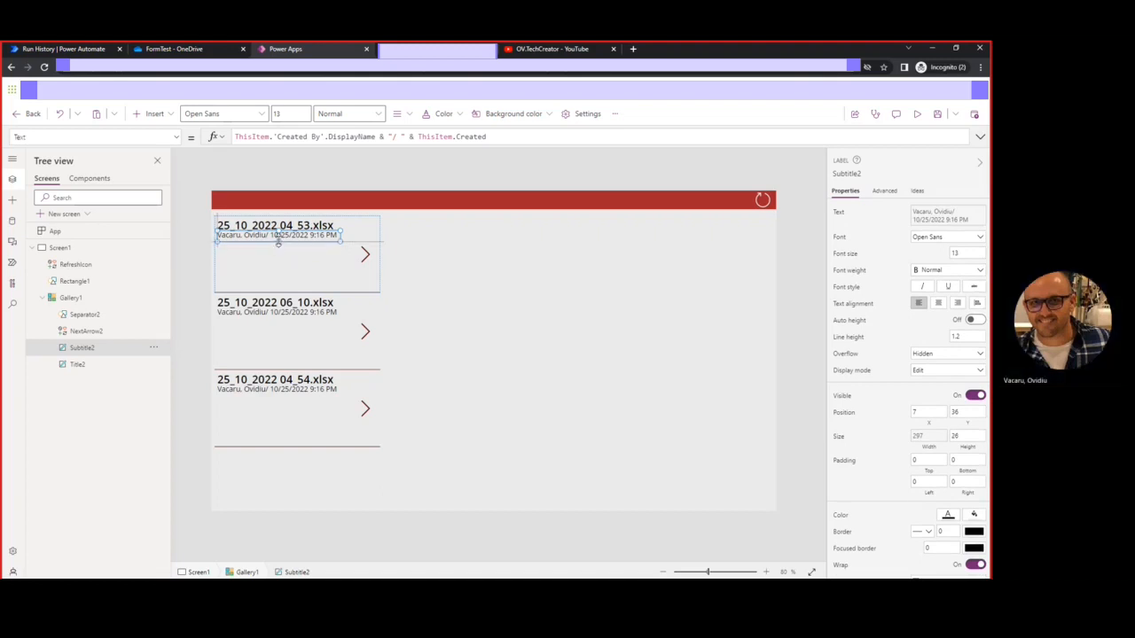
Set the file-name title label's font size to 15
{"action": "left_click", "coordinate": [232, 227]}
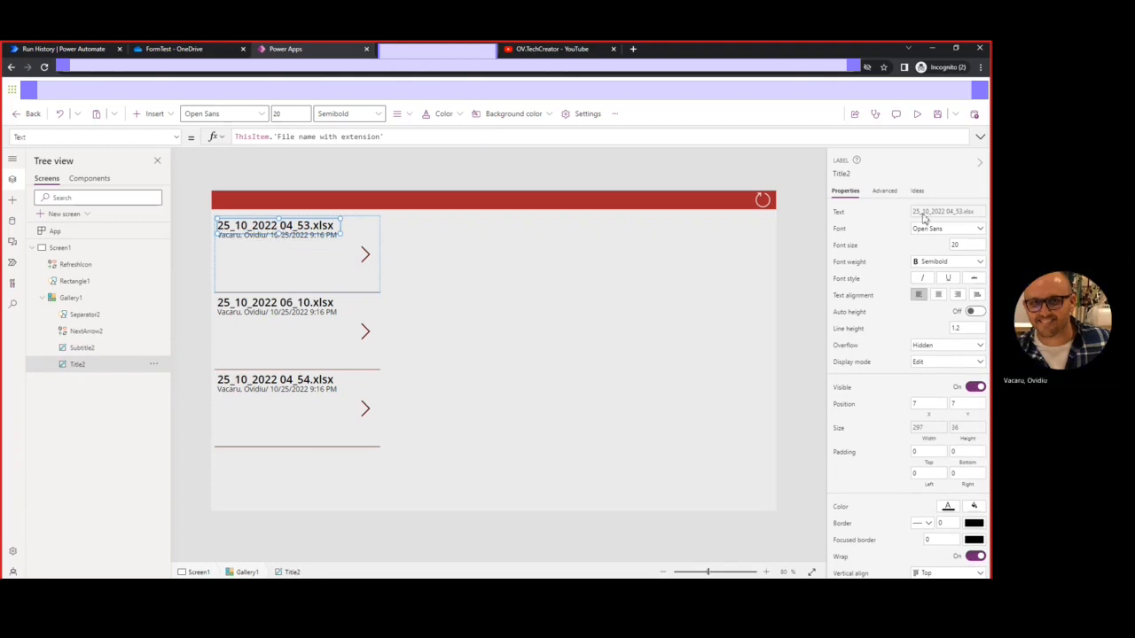
{"action": "double_click", "coordinate": [960, 249]}
{"action": "type", "text": "15"}
{"action": "key", "text": "Return"}
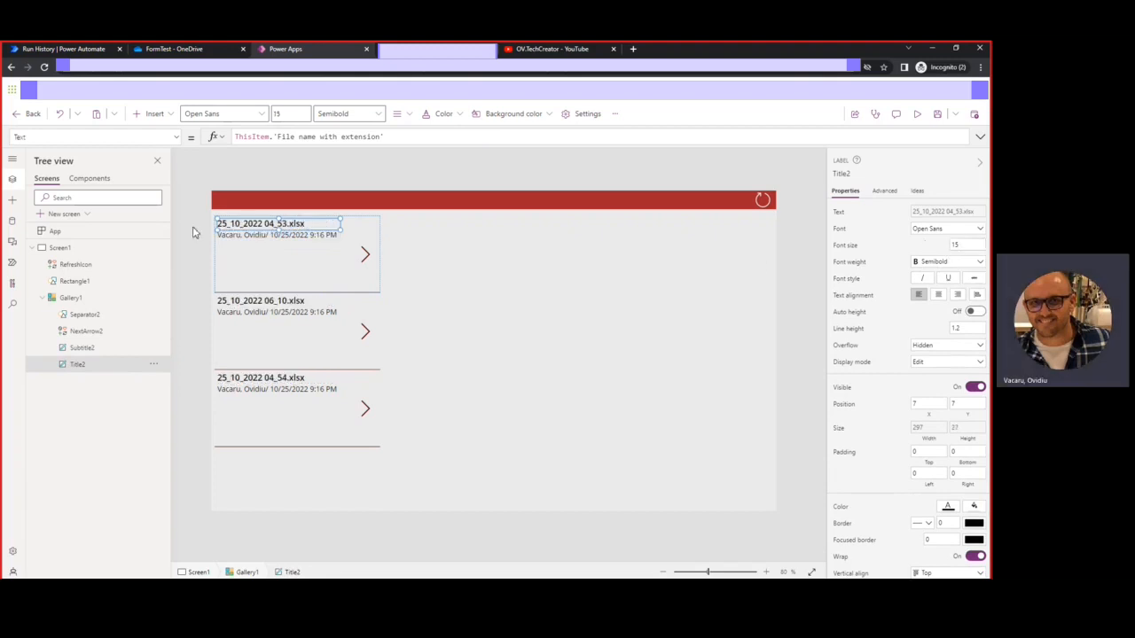
{"action": "left_click", "coordinate": [269, 235]}
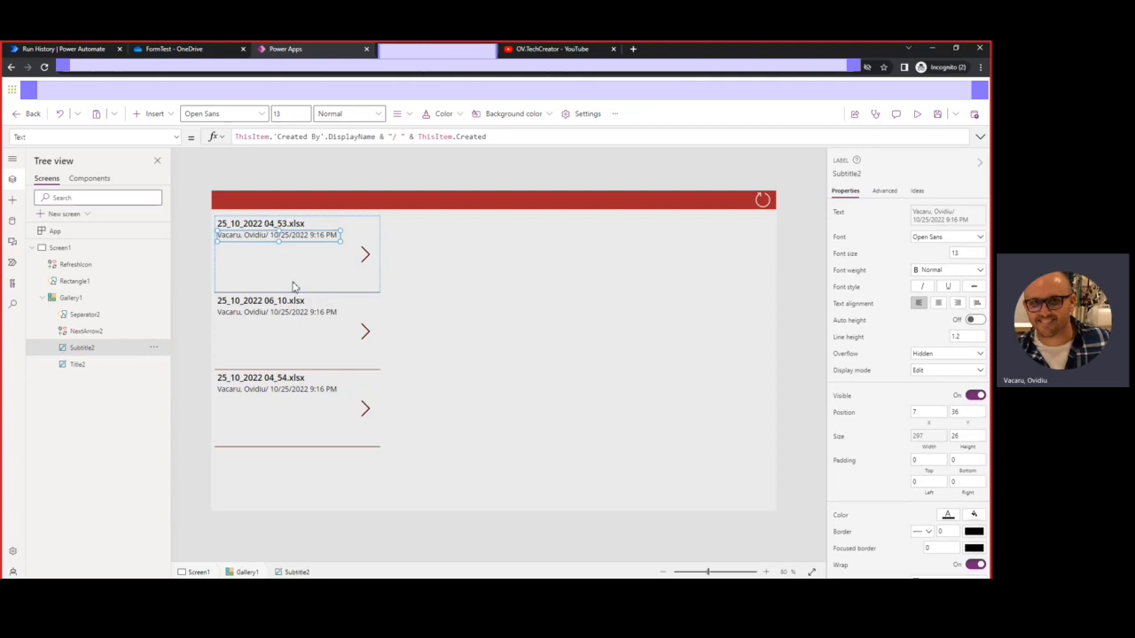
{"action": "left_click", "coordinate": [262, 275]}
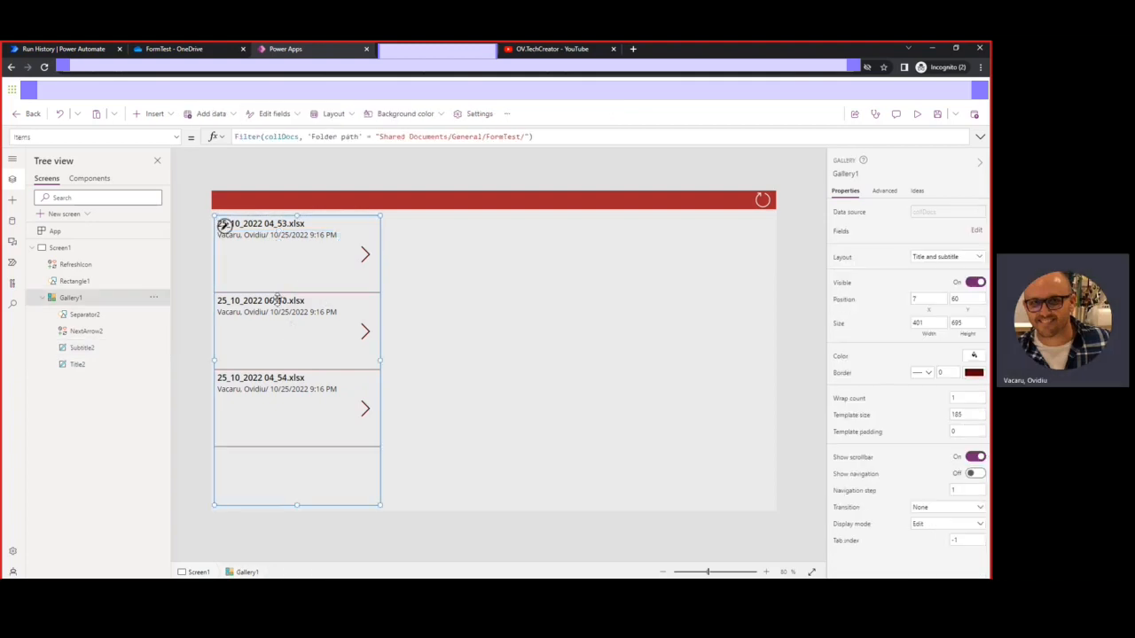
Shrink the gallery template height to about 62 for compact rows
{"action": "left_click", "coordinate": [225, 226]}
{"action": "left_click_drag", "start_coordinate": [298, 291], "coordinate": [300, 239]}
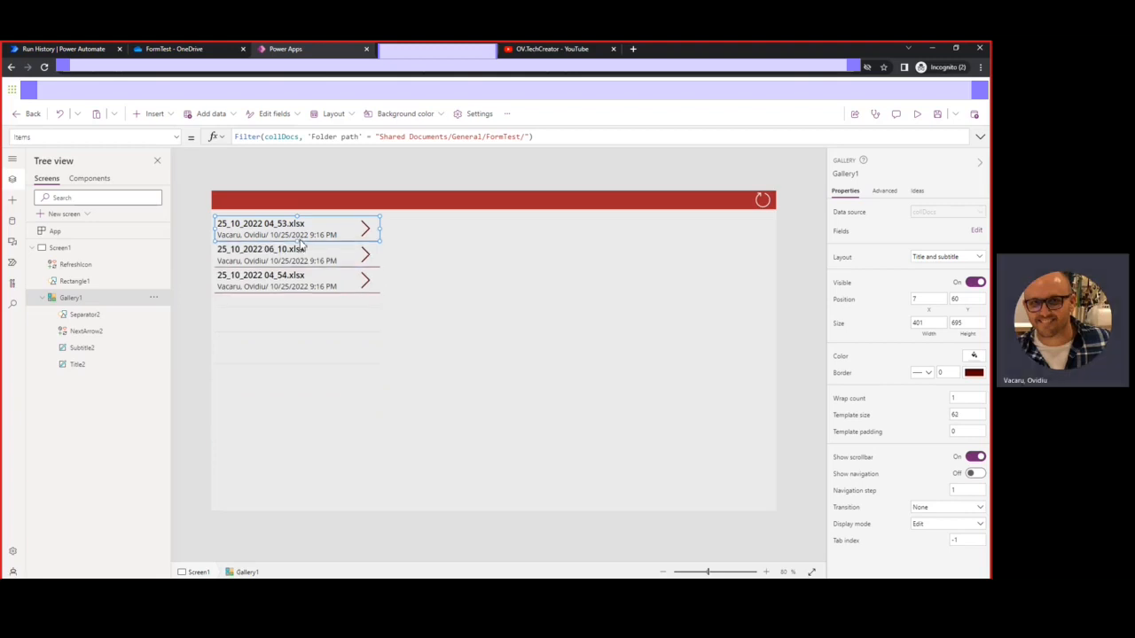
{"action": "left_click", "coordinate": [349, 422]}
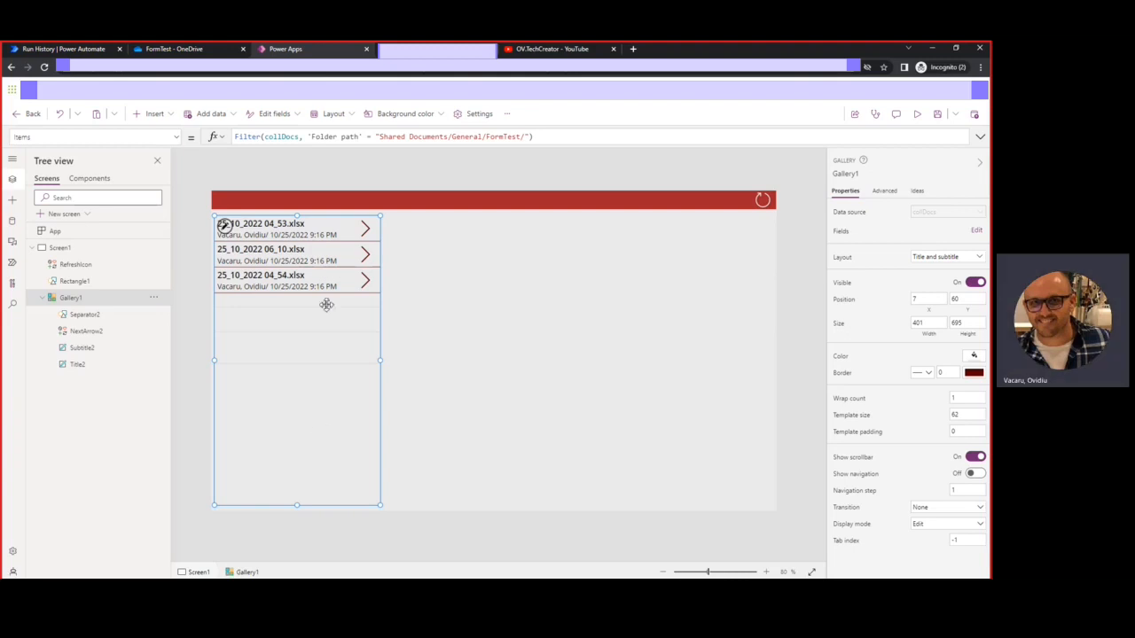
{"action": "left_click", "coordinate": [366, 232]}
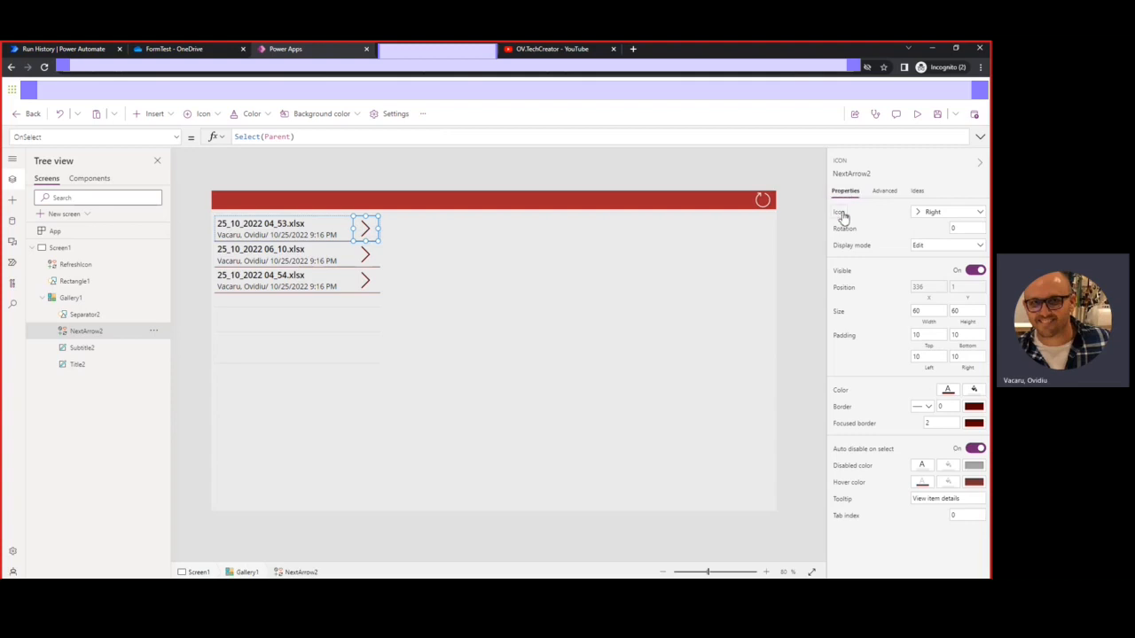
Replace each row's right arrow with the PDF document icon
{"action": "left_click", "coordinate": [939, 213]}
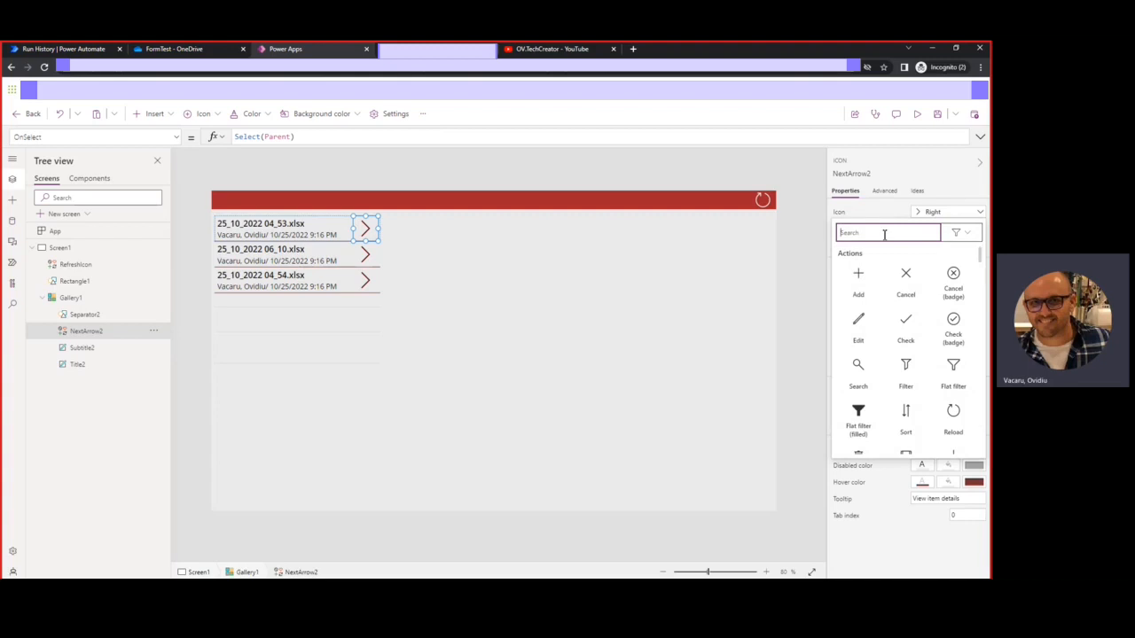
{"action": "type", "text": "PDF"}
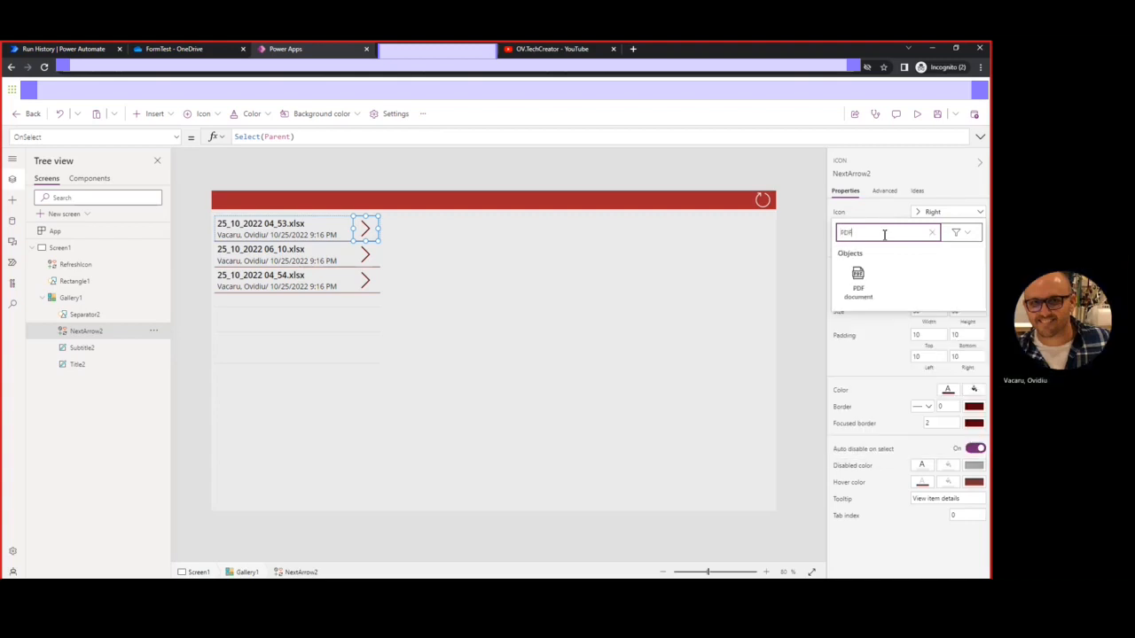
{"action": "left_click", "coordinate": [857, 280]}
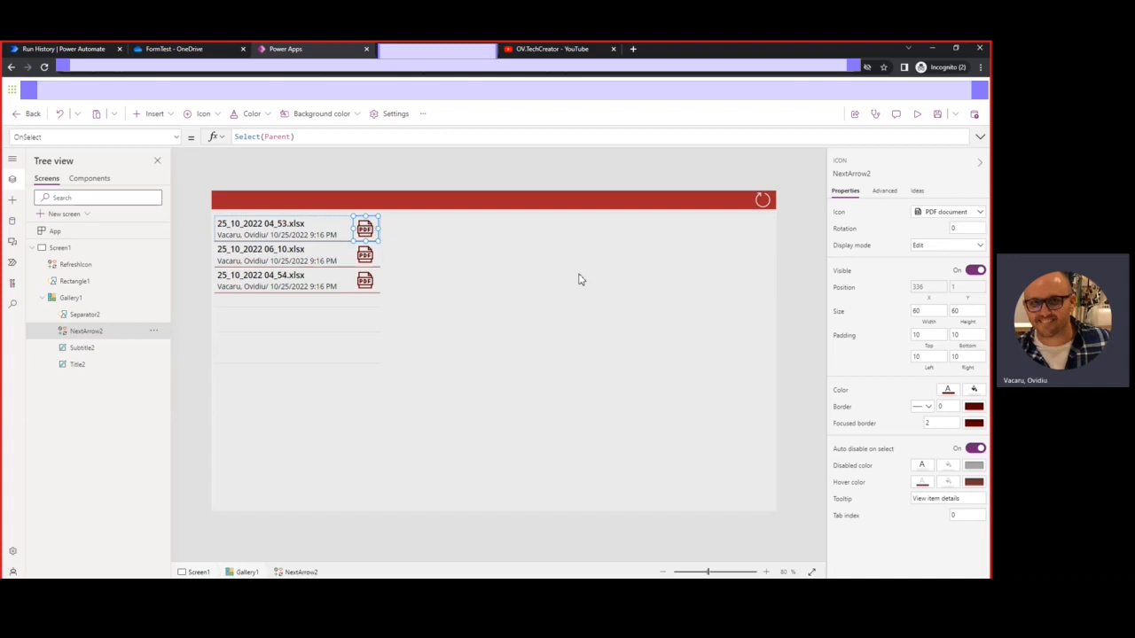
{"action": "left_click", "coordinate": [300, 405]}
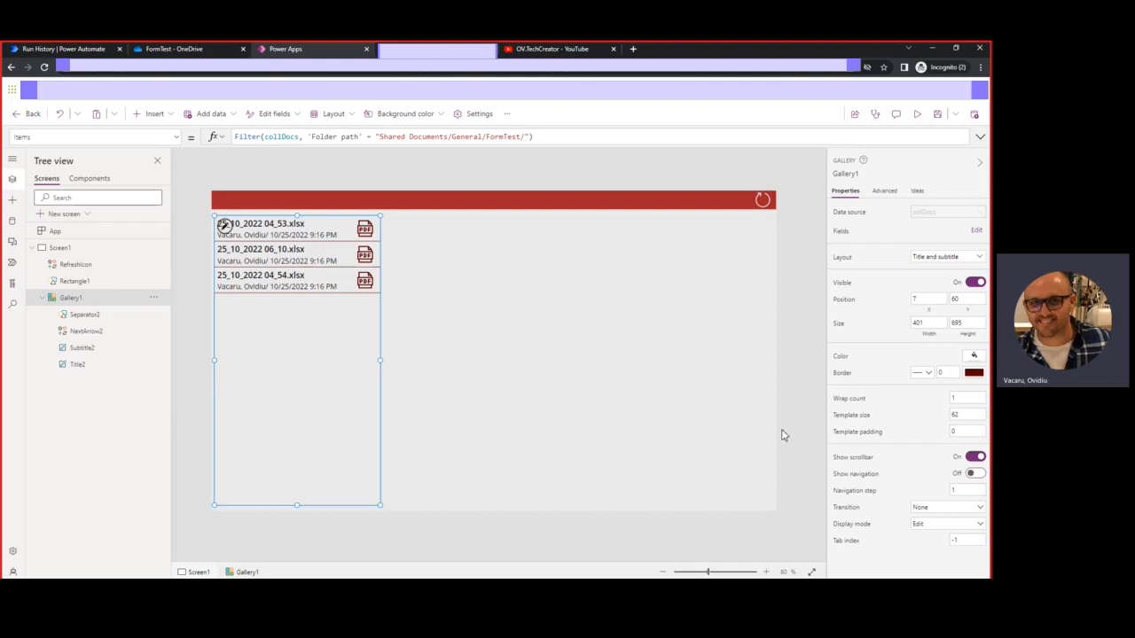
Give the file gallery a border thickness of 2
{"action": "left_click", "coordinate": [945, 373]}
{"action": "left_click", "coordinate": [720, 409]}
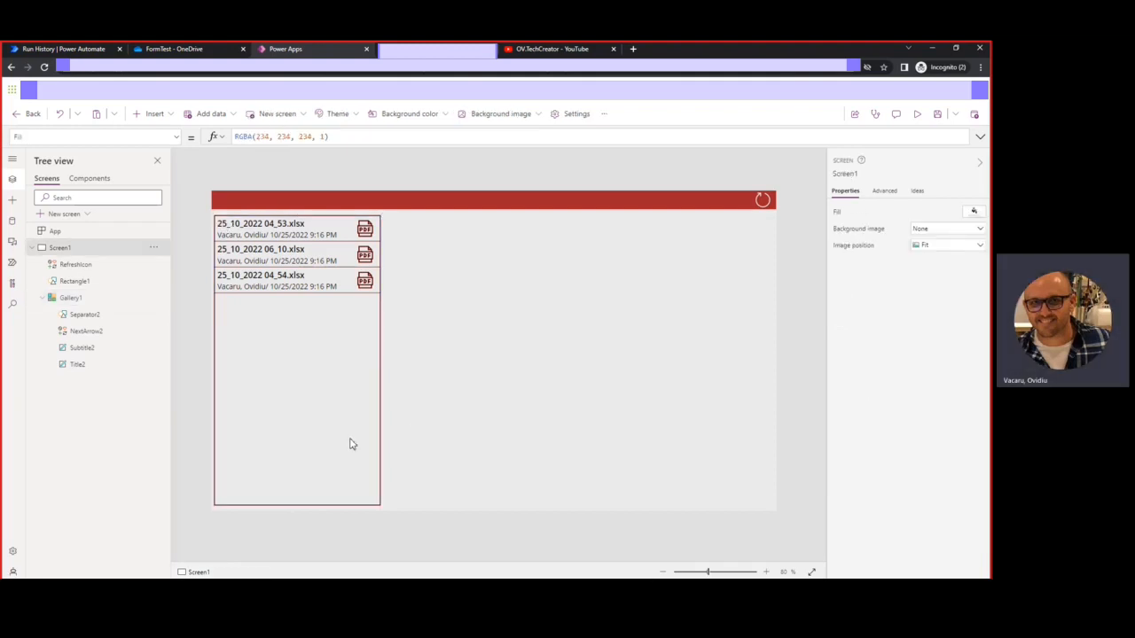
{"action": "left_click", "coordinate": [337, 361]}
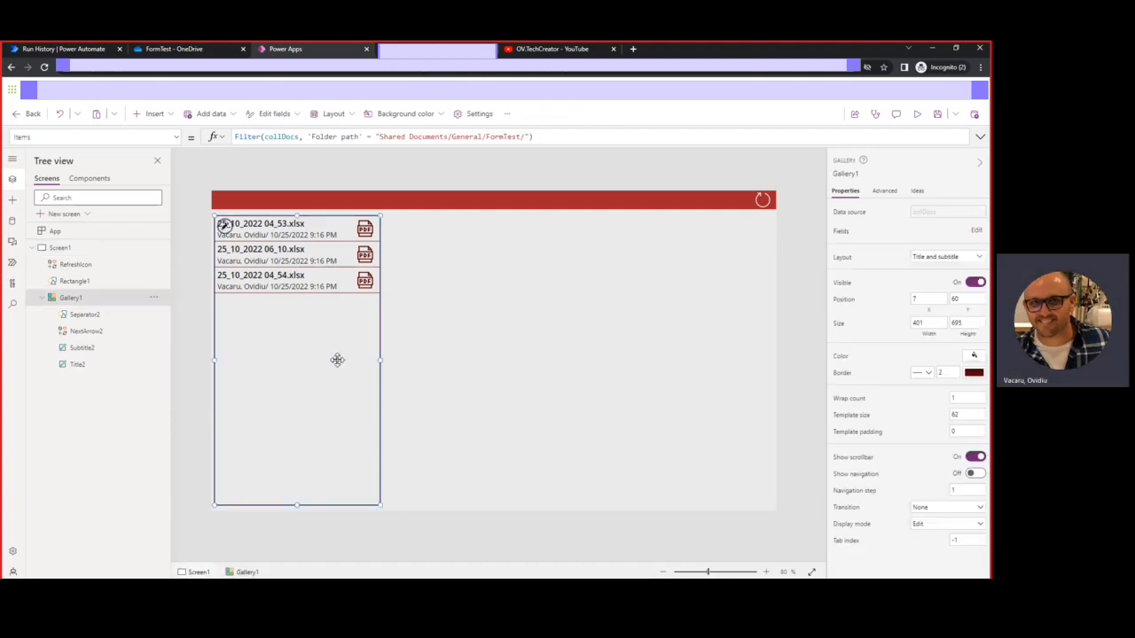
{"action": "left_click", "coordinate": [238, 138]}
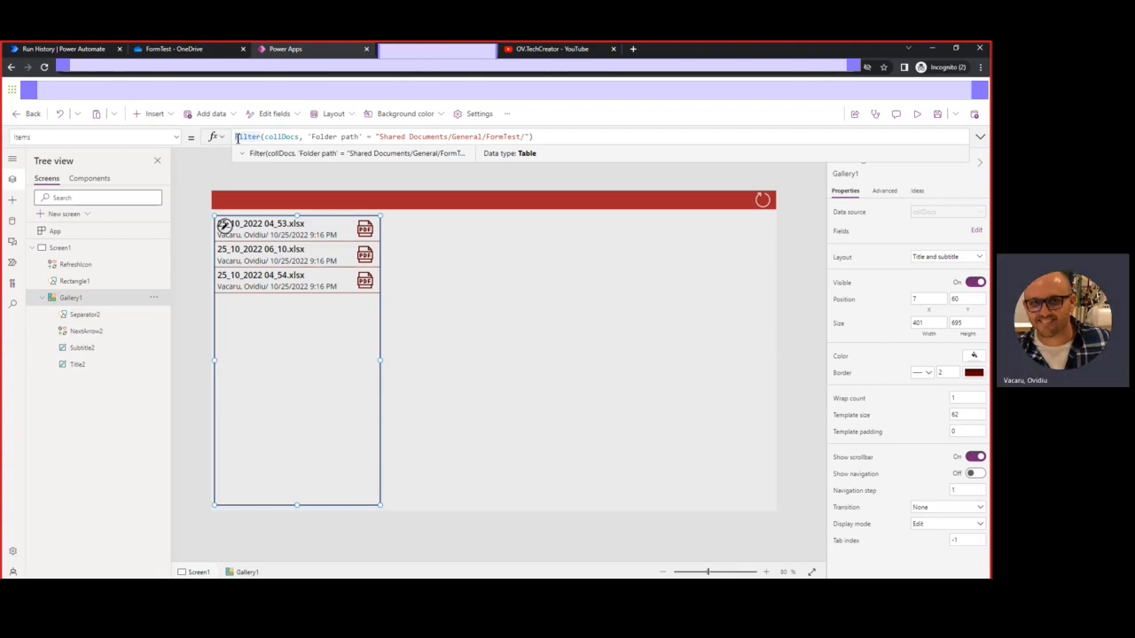
Wrap the FormTest filter in SortByColumns, sorting by "Created" in Descending order
{"action": "type", "text": "Sor"}
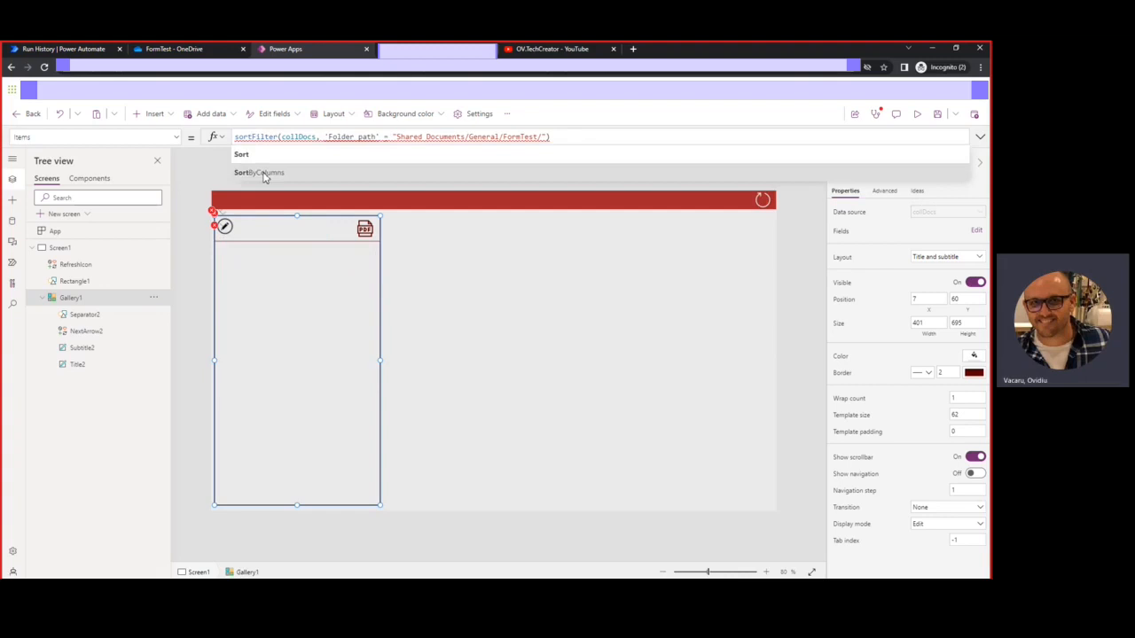
{"action": "left_click", "coordinate": [263, 175]}
{"action": "left_click", "coordinate": [594, 137]}
{"action": "type", "text": ","}
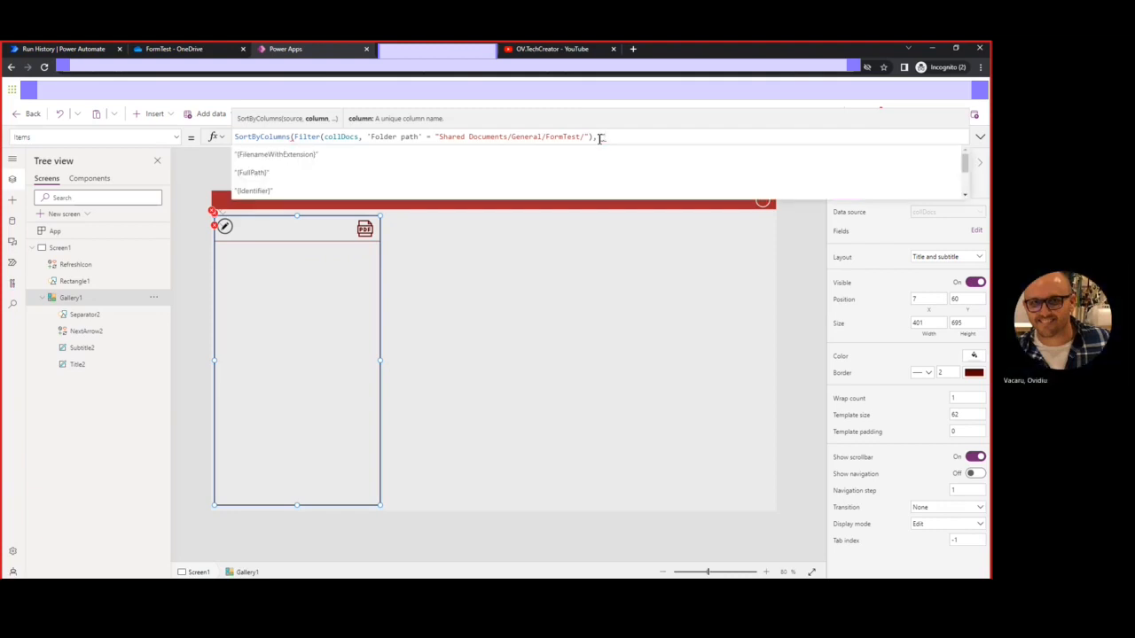
{"action": "type", "text": "ret"}
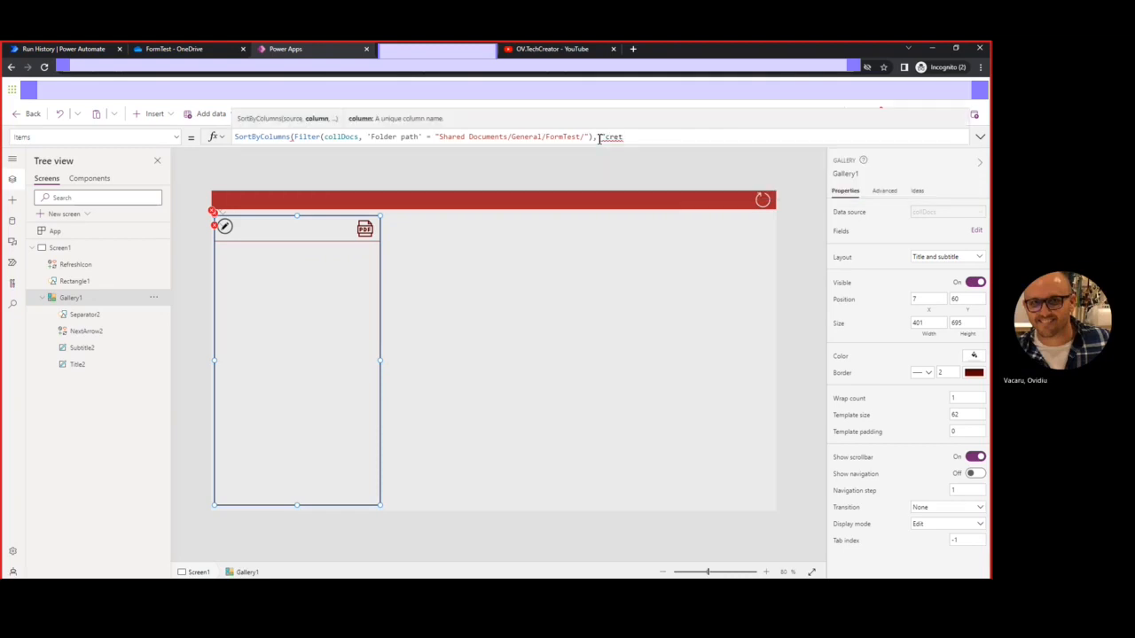
{"action": "key", "text": "BackSpace"}
{"action": "key", "text": "BackSpace"}
{"action": "type", "text": "C"}
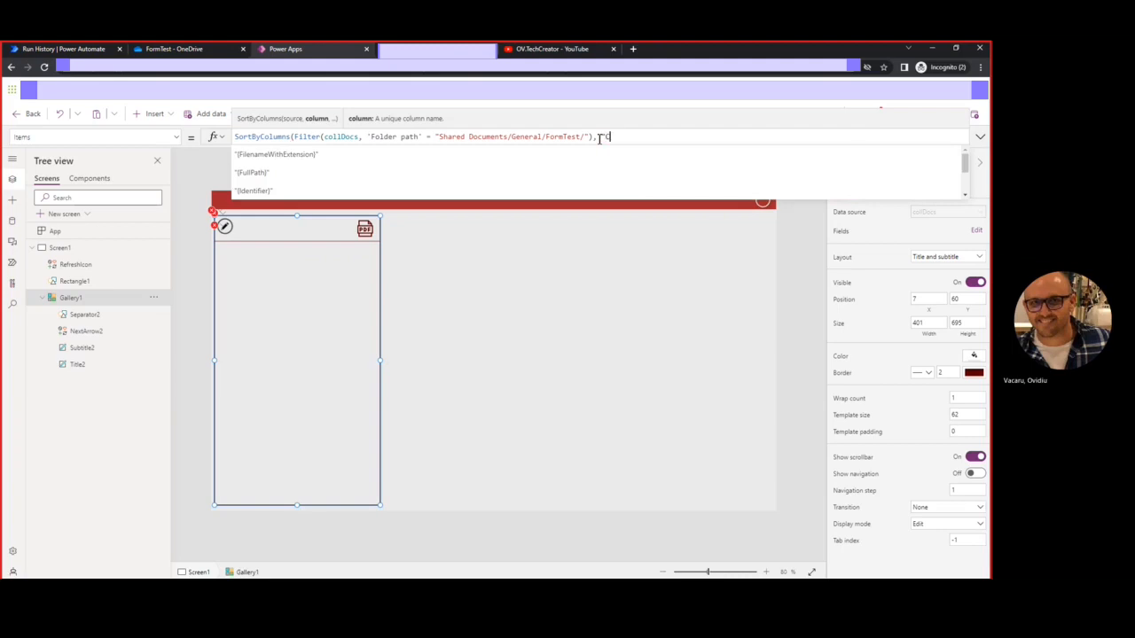
{"action": "type", "text": "reated"}
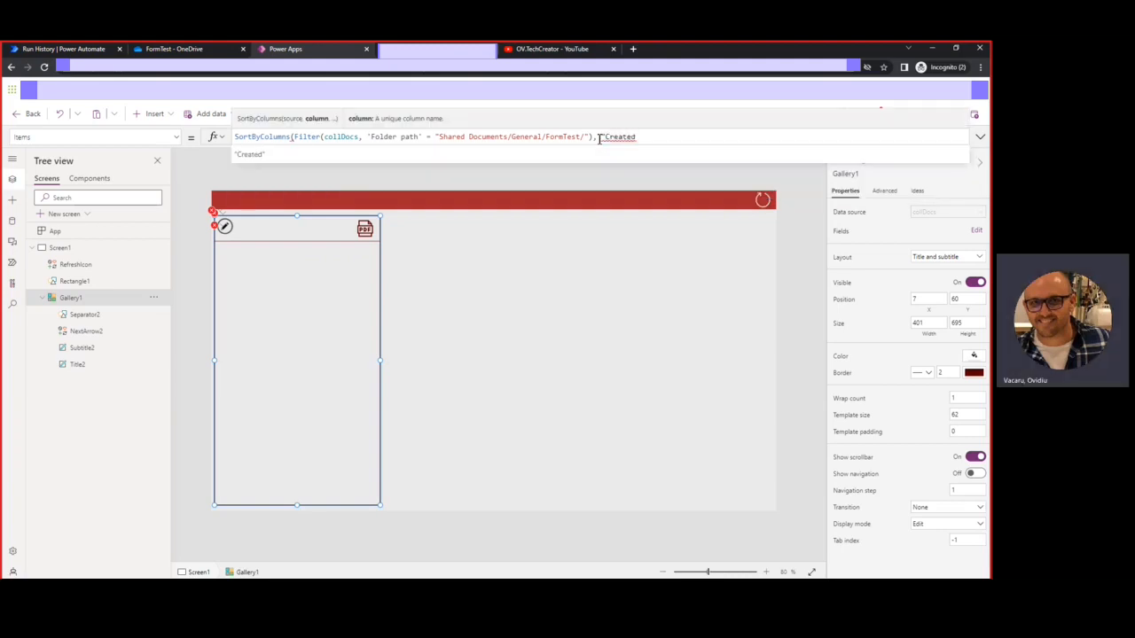
{"action": "left_click", "coordinate": [277, 157]}
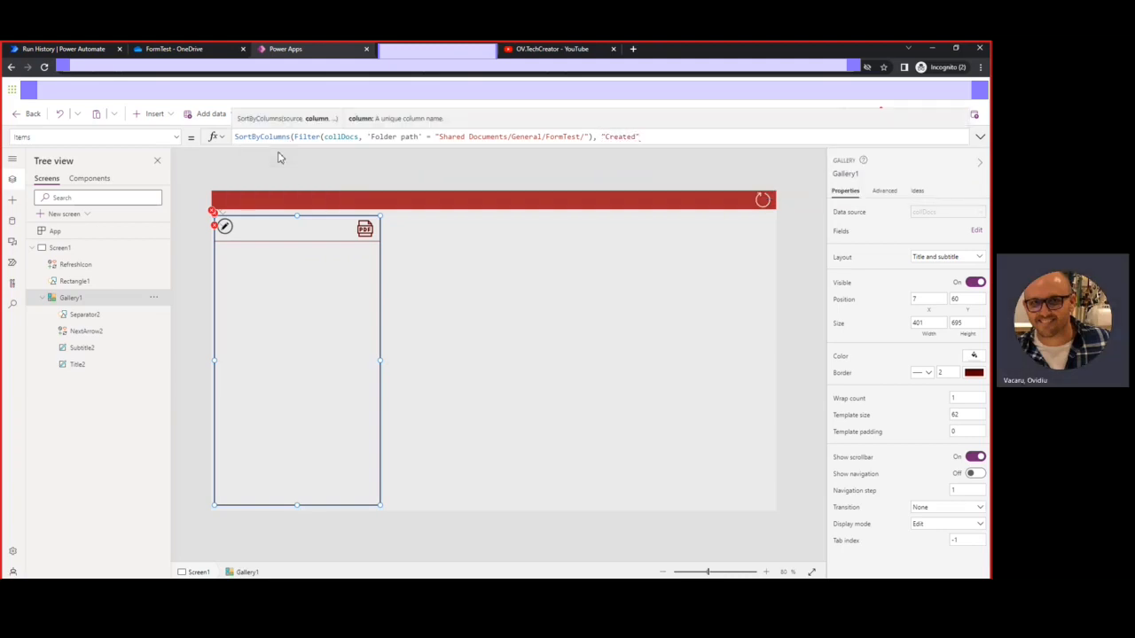
{"action": "type", "text": ", de"}
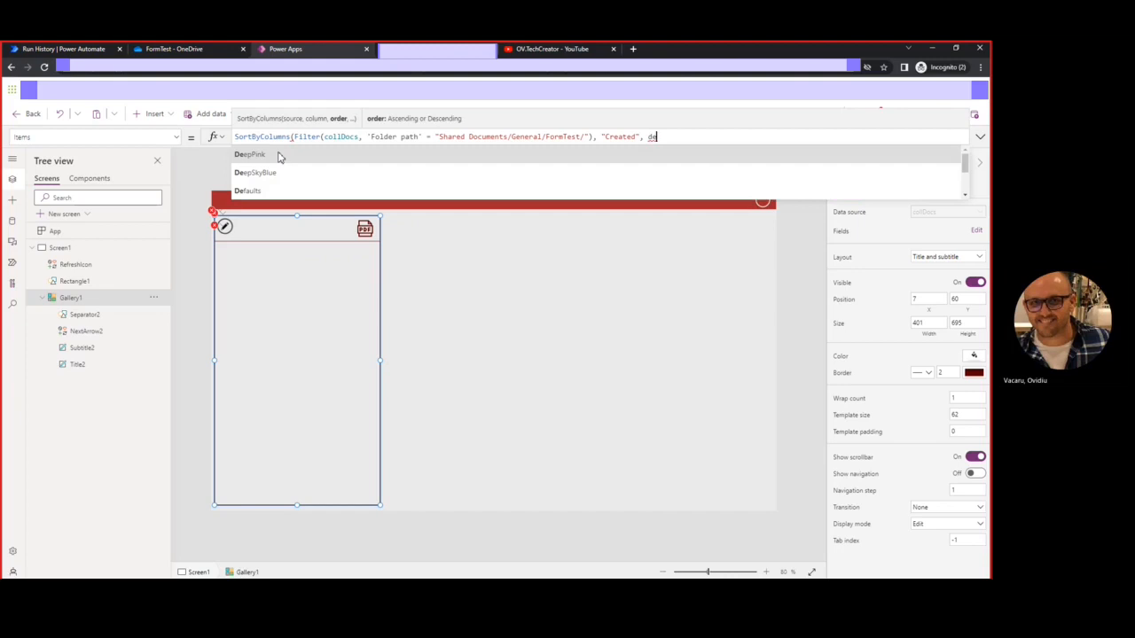
{"action": "type", "text": "s"}
{"action": "left_click", "coordinate": [275, 155]}
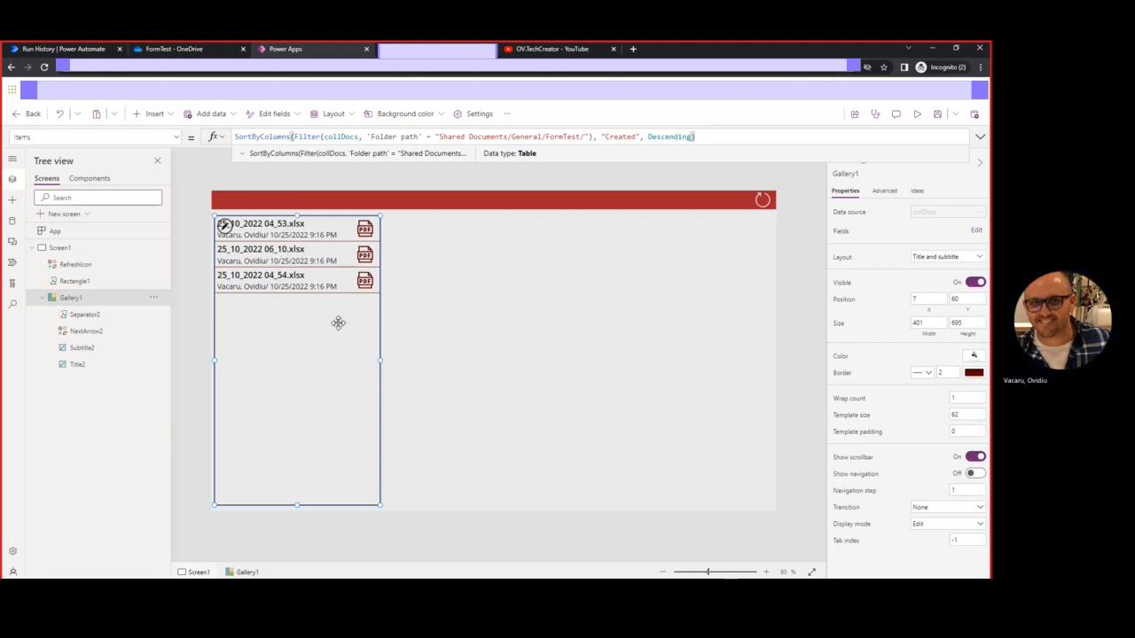
Reformat the Items formula into indented lines in the expanded formula bar, then collapse it
{"action": "left_click", "coordinate": [981, 138]}
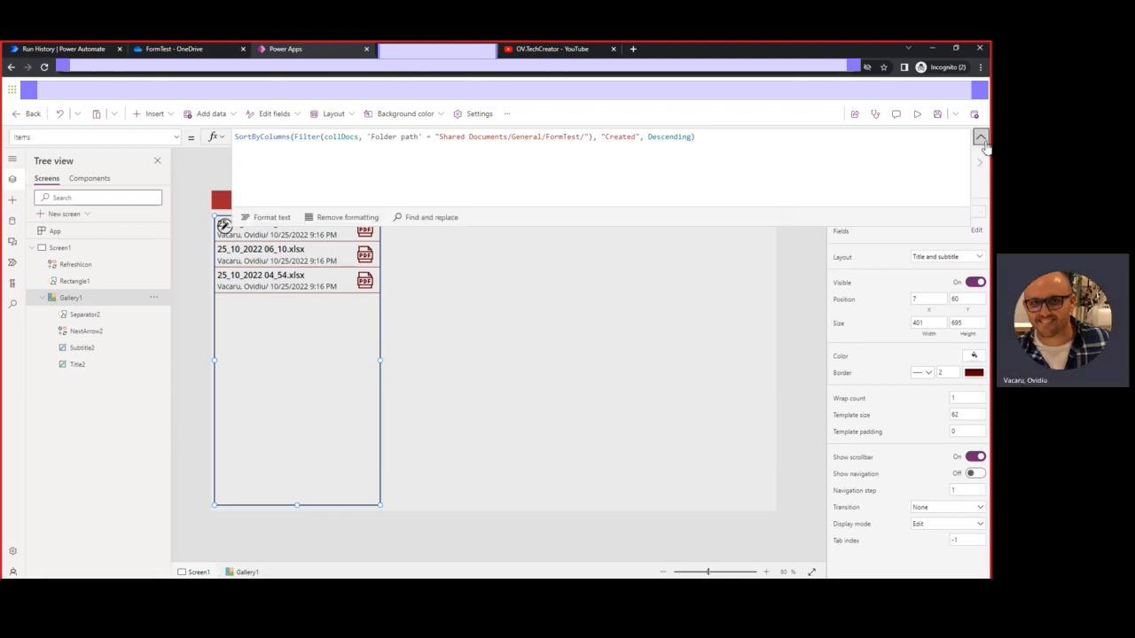
{"action": "left_click", "coordinate": [271, 218]}
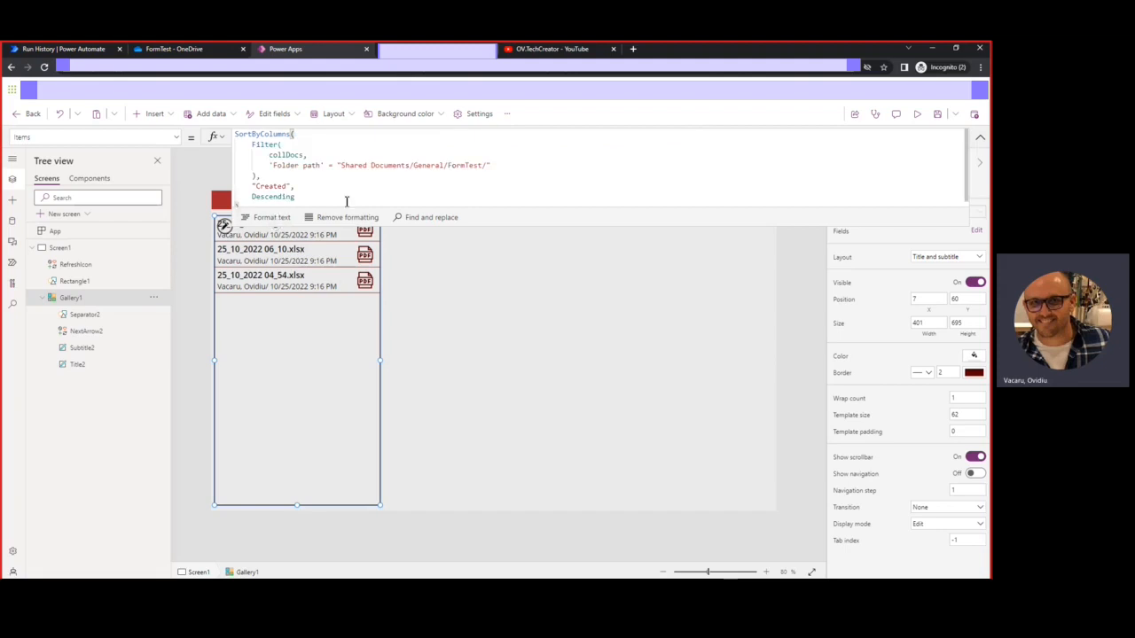
{"action": "mouse_move", "coordinate": [517, 228]}
{"action": "left_mouse_down"}
{"action": "mouse_move", "coordinate": [513, 255]}
{"action": "mouse_move", "coordinate": [519, 244]}
{"action": "left_mouse_up"}
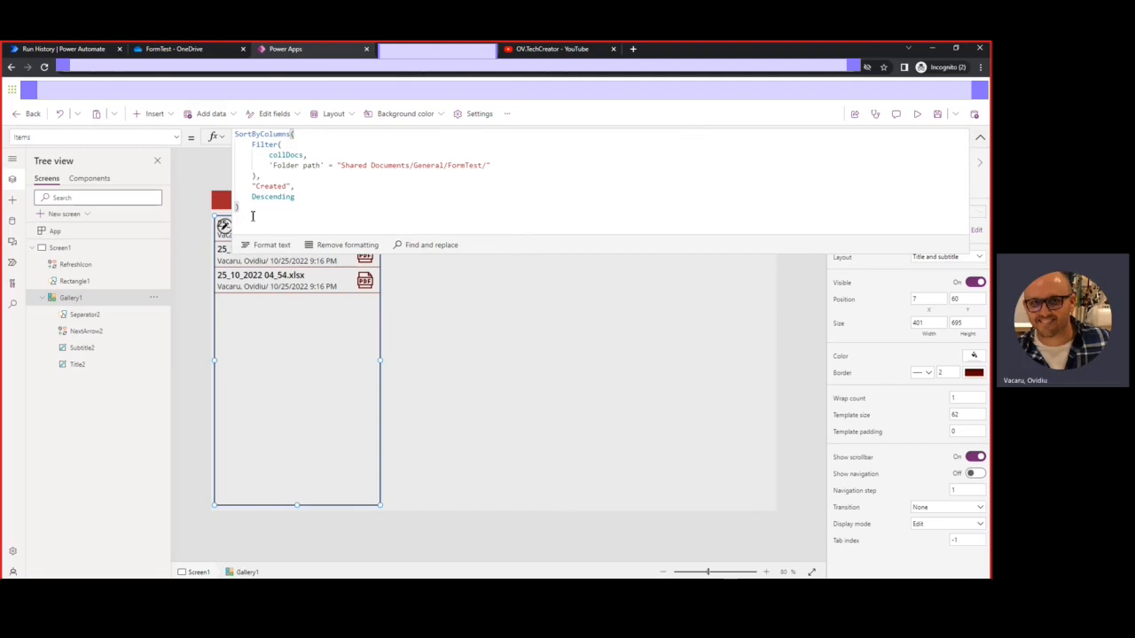
{"action": "left_click", "coordinate": [980, 136]}
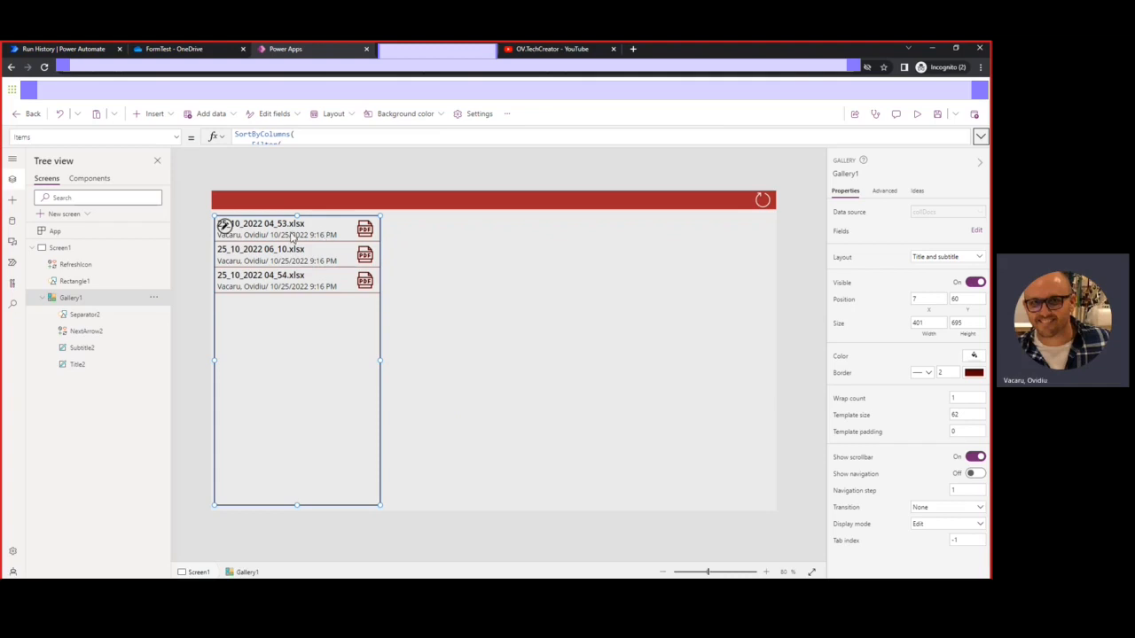
{"action": "left_click", "coordinate": [918, 120]}
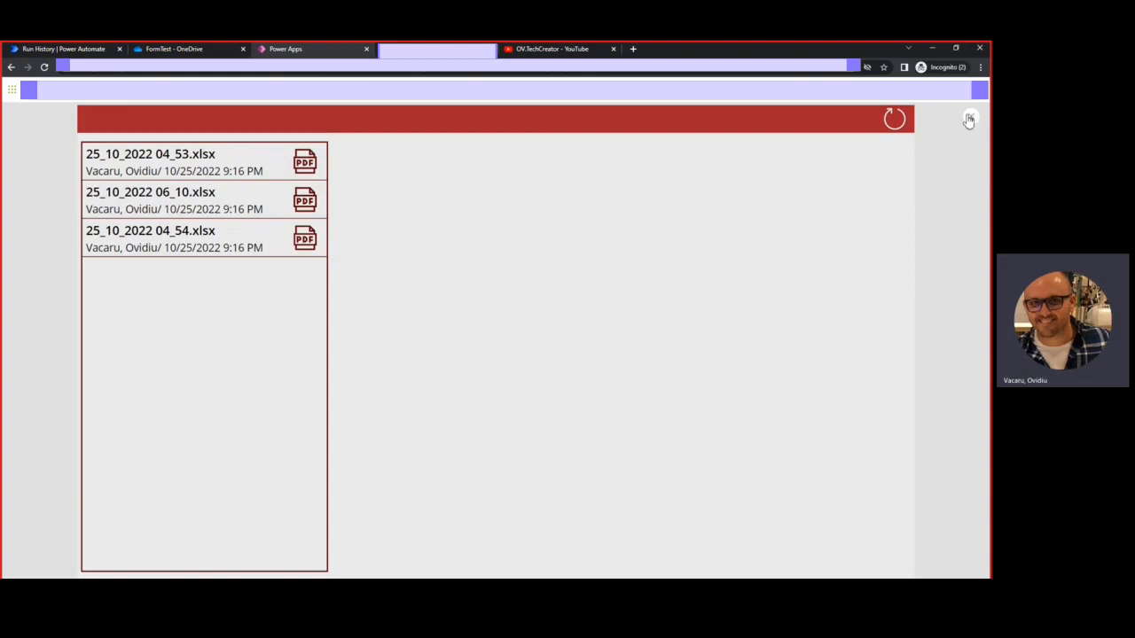
{"action": "left_click", "coordinate": [971, 116]}
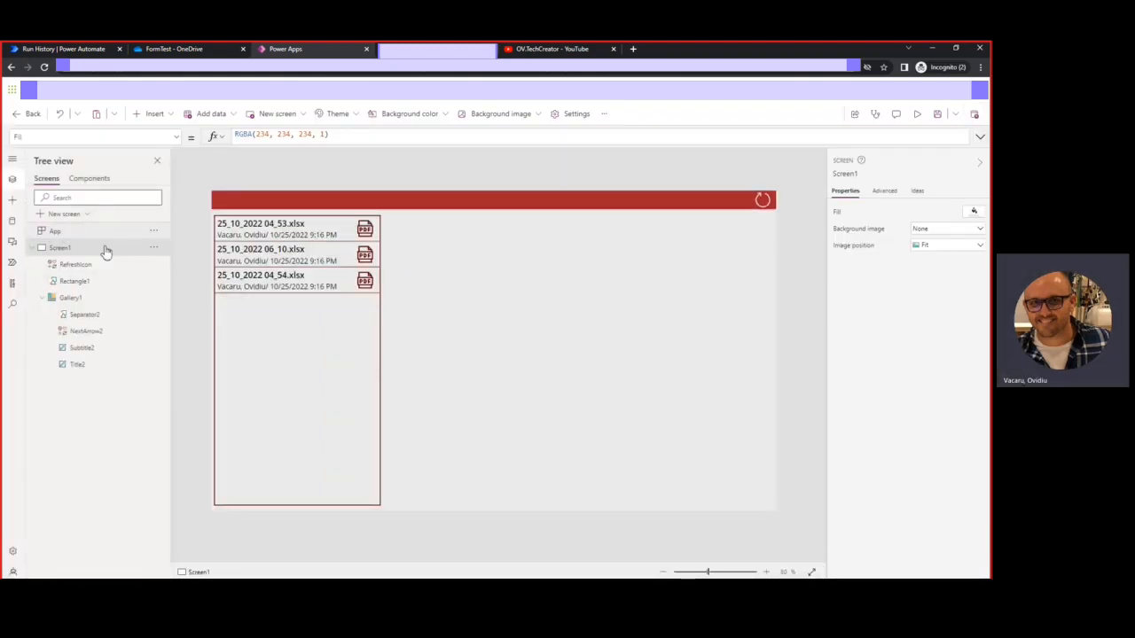
Insert a PDF viewer and size it to fill the area right of the gallery
{"action": "left_click", "coordinate": [15, 203]}
{"action": "left_click", "coordinate": [75, 183]}
{"action": "type", "text": "i"}
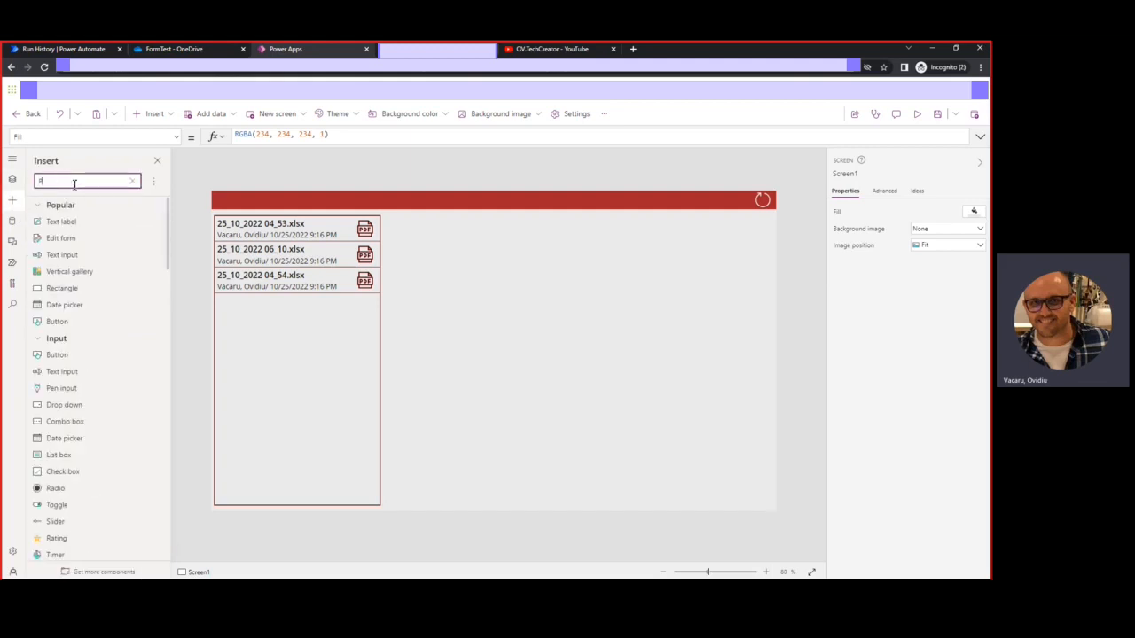
{"action": "type", "text": "DF"}
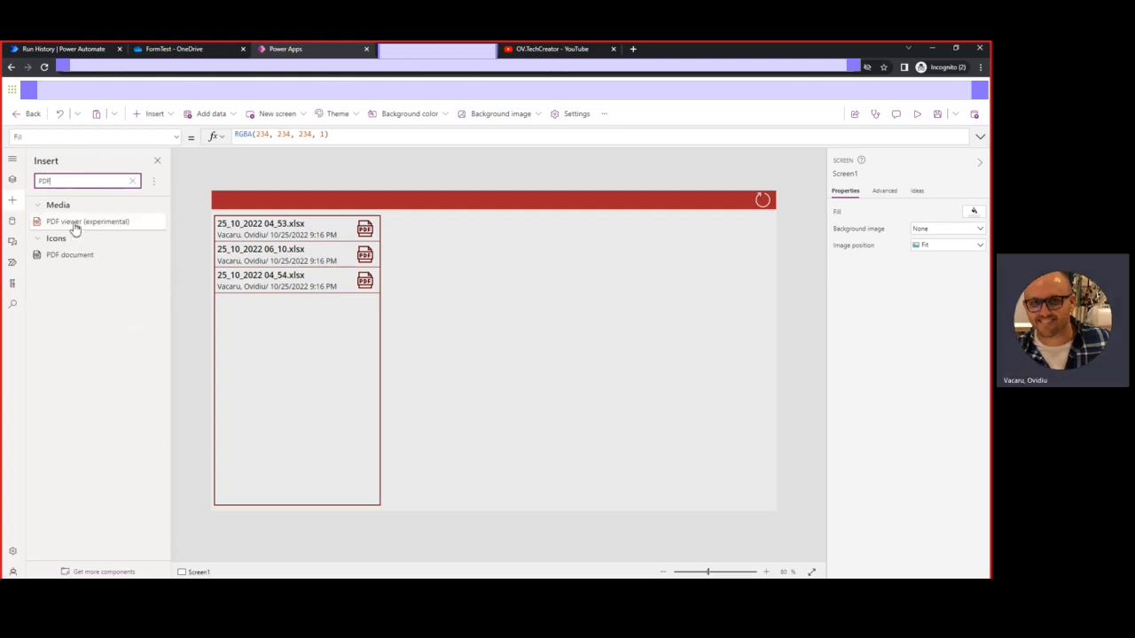
{"action": "left_click", "coordinate": [75, 228]}
{"action": "left_click_drag", "start_coordinate": [454, 280], "coordinate": [611, 282]}
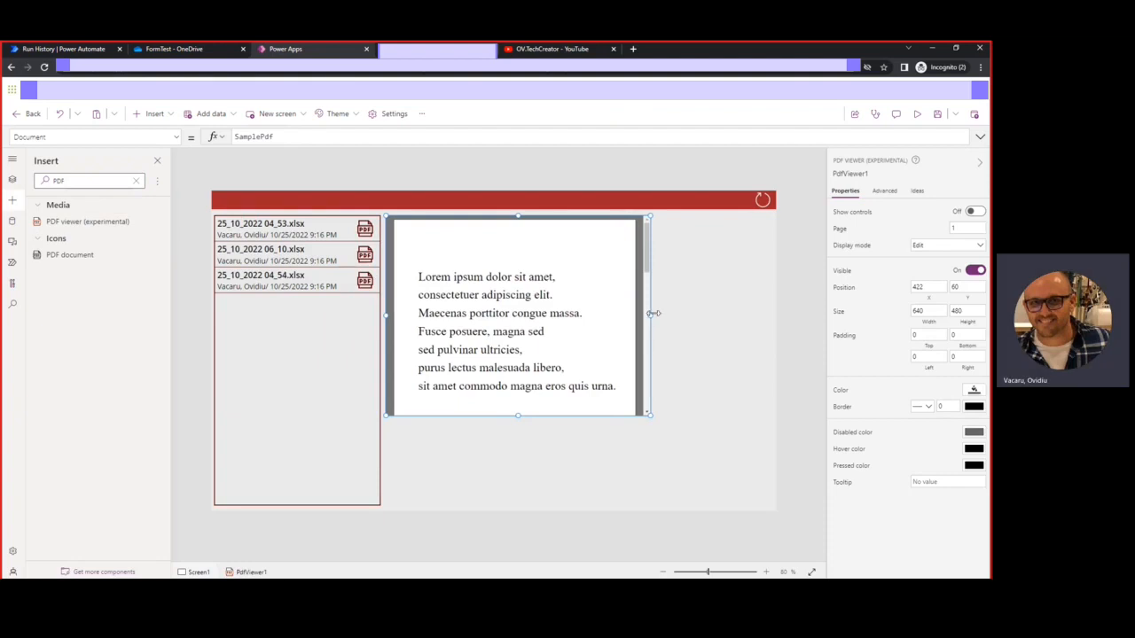
{"action": "left_click_drag", "start_coordinate": [653, 315], "coordinate": [790, 334]}
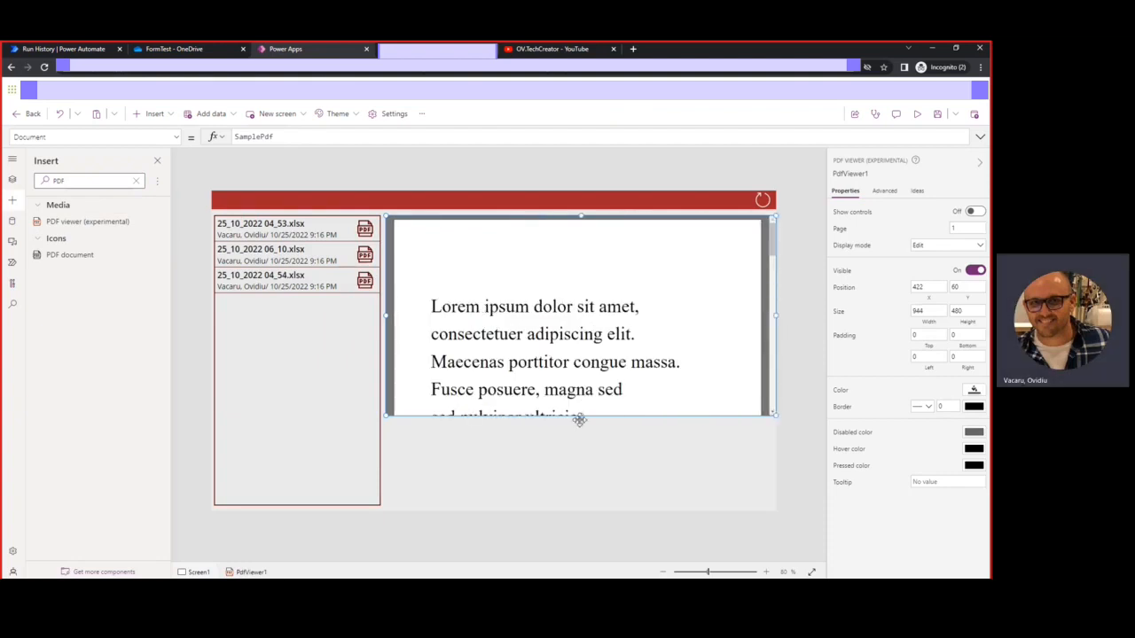
{"action": "left_click_drag", "start_coordinate": [581, 414], "coordinate": [581, 506]}
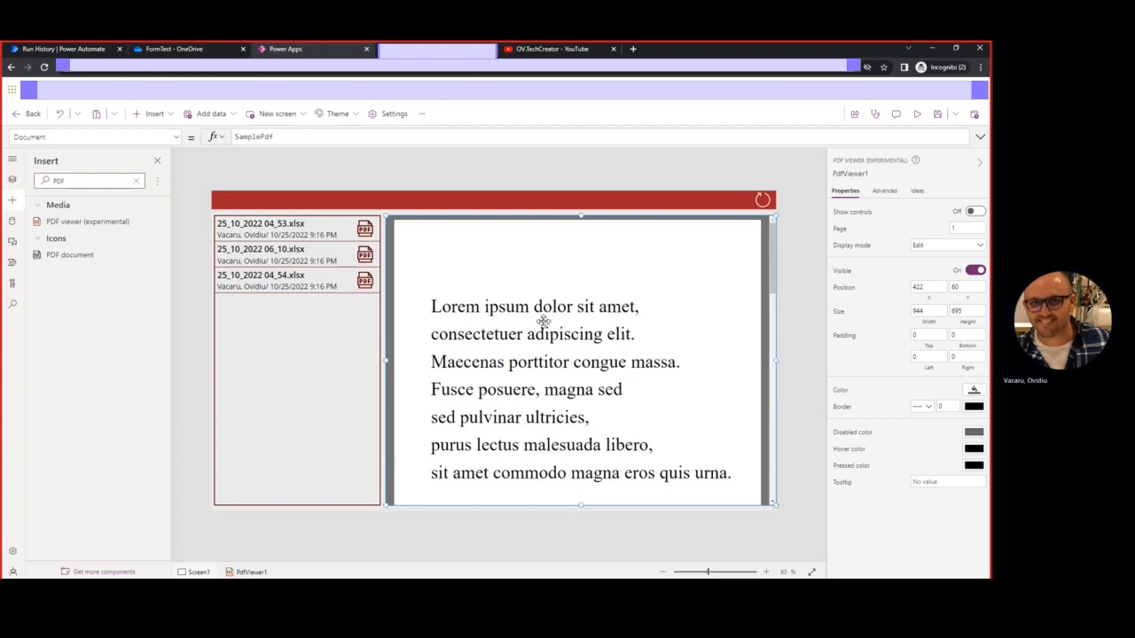
{"action": "left_click_drag", "start_coordinate": [542, 321], "coordinate": [537, 321]}
Set the PDF viewer's border width to 2 and turn Show controls On
{"action": "left_click", "coordinate": [944, 406]}
{"action": "key", "text": "BackSpace"}
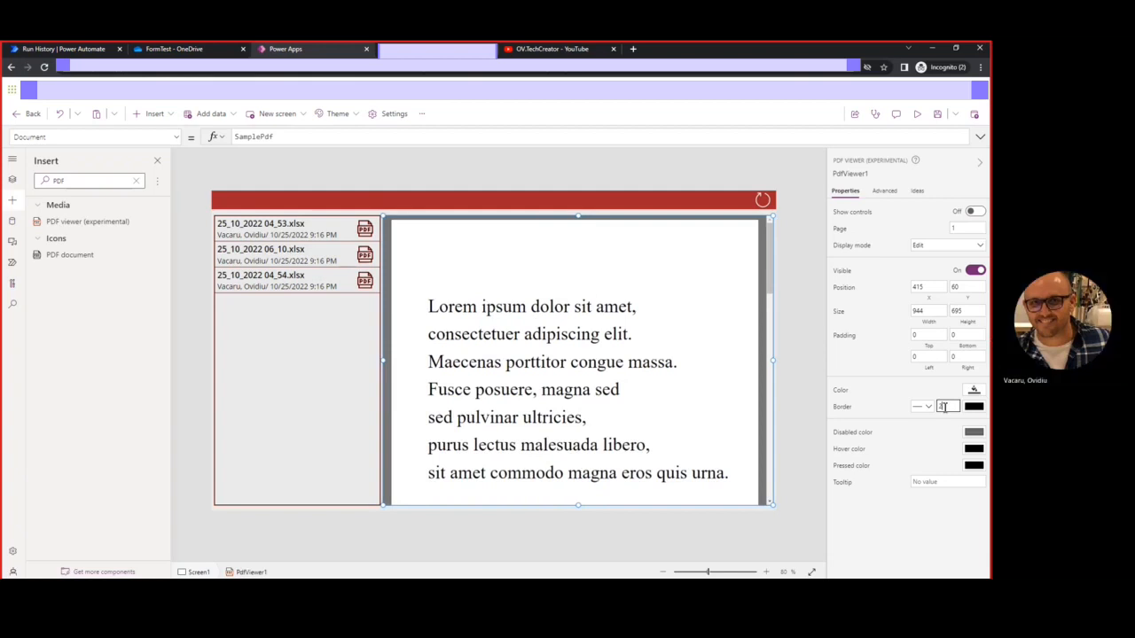
{"action": "type", "text": "3"}
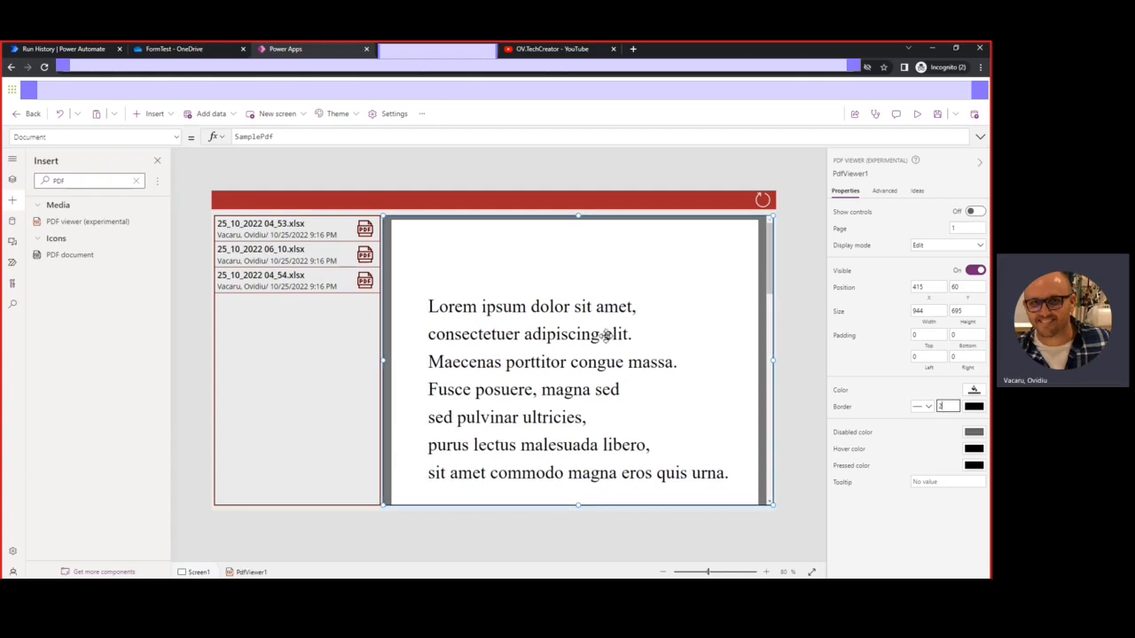
{"action": "left_click", "coordinate": [544, 330]}
{"action": "left_click", "coordinate": [982, 214]}
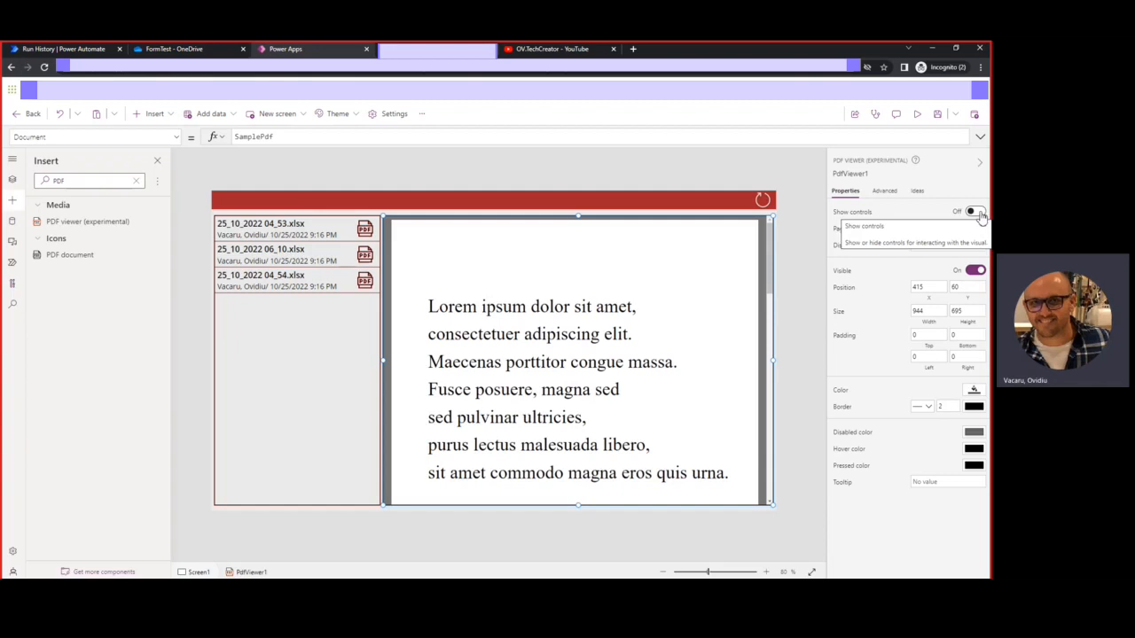
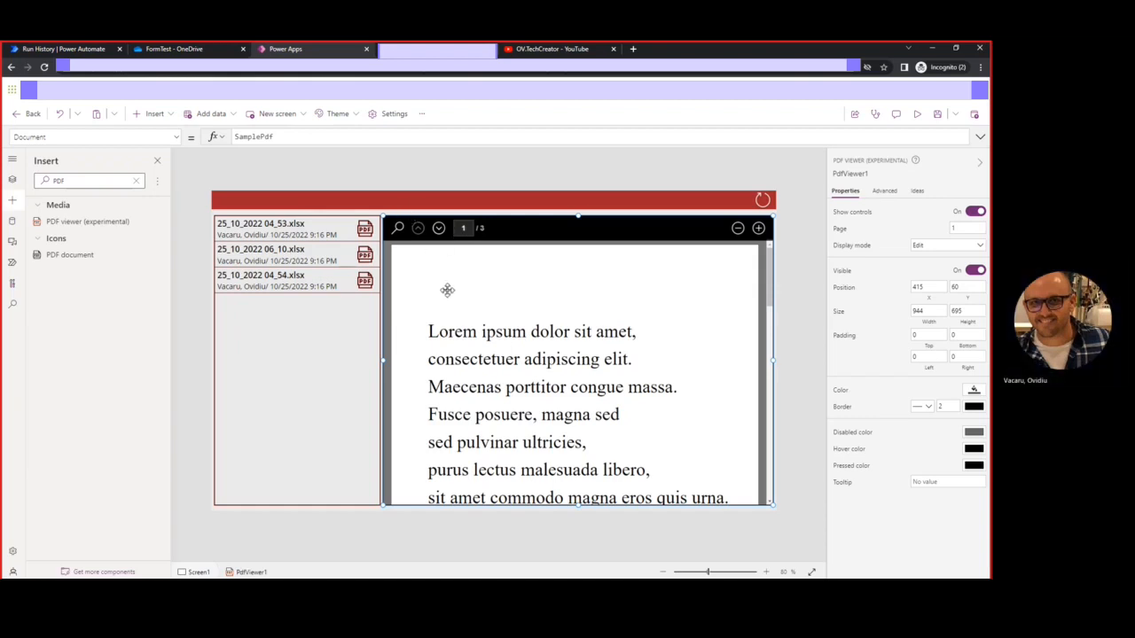
Add a text label over the PDF viewer, resize it, then delete it
{"action": "left_click", "coordinate": [400, 216]}
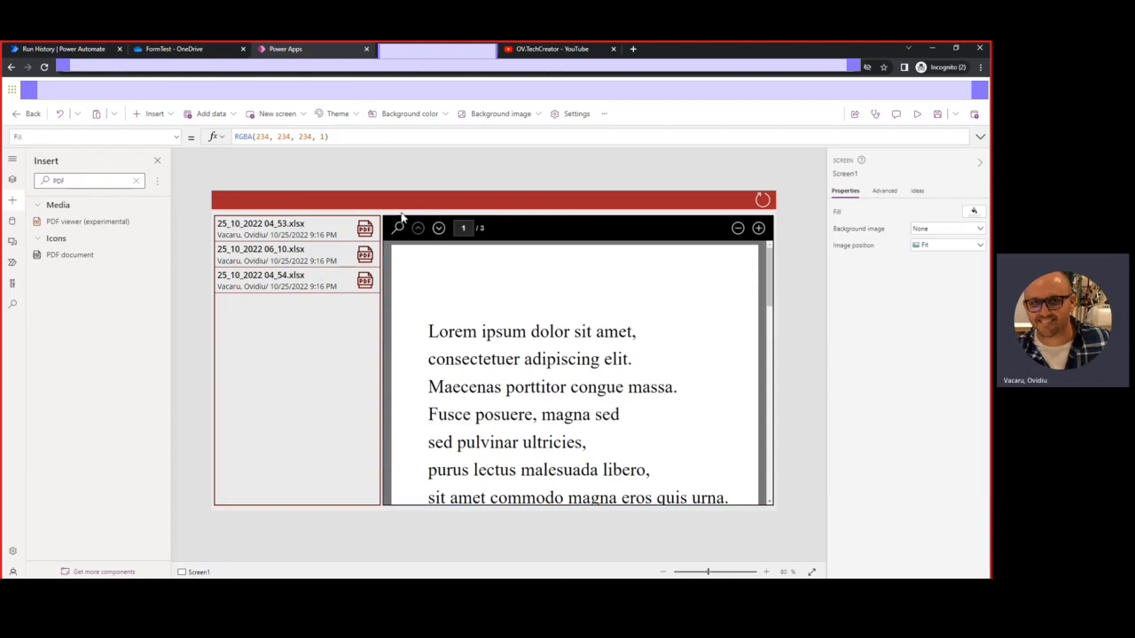
{"action": "left_click", "coordinate": [155, 114]}
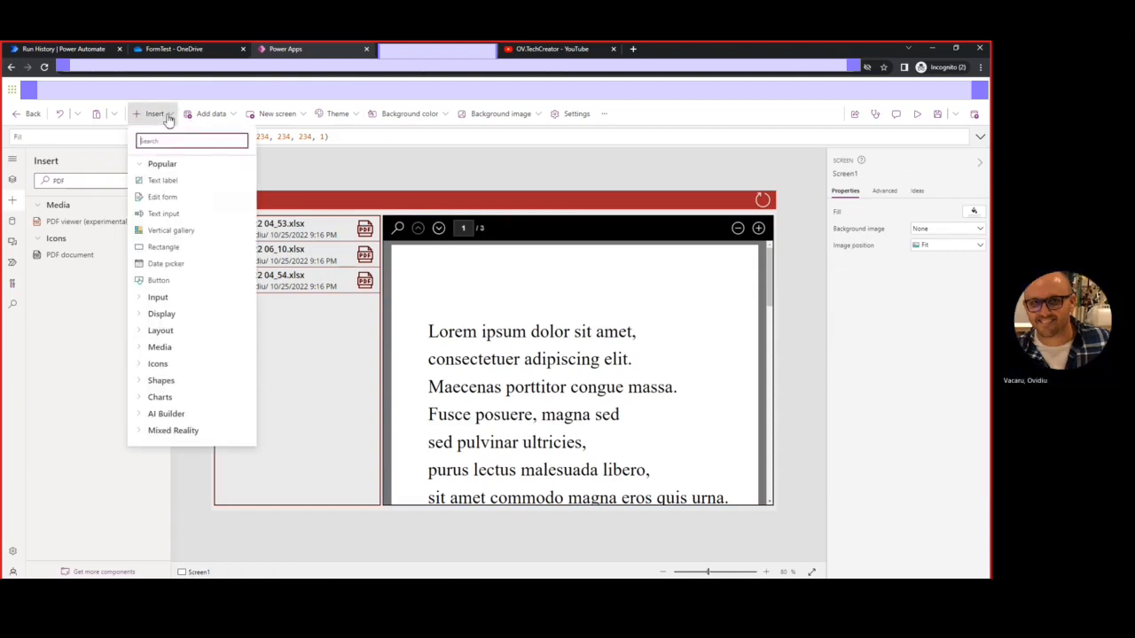
{"action": "left_click", "coordinate": [161, 181]}
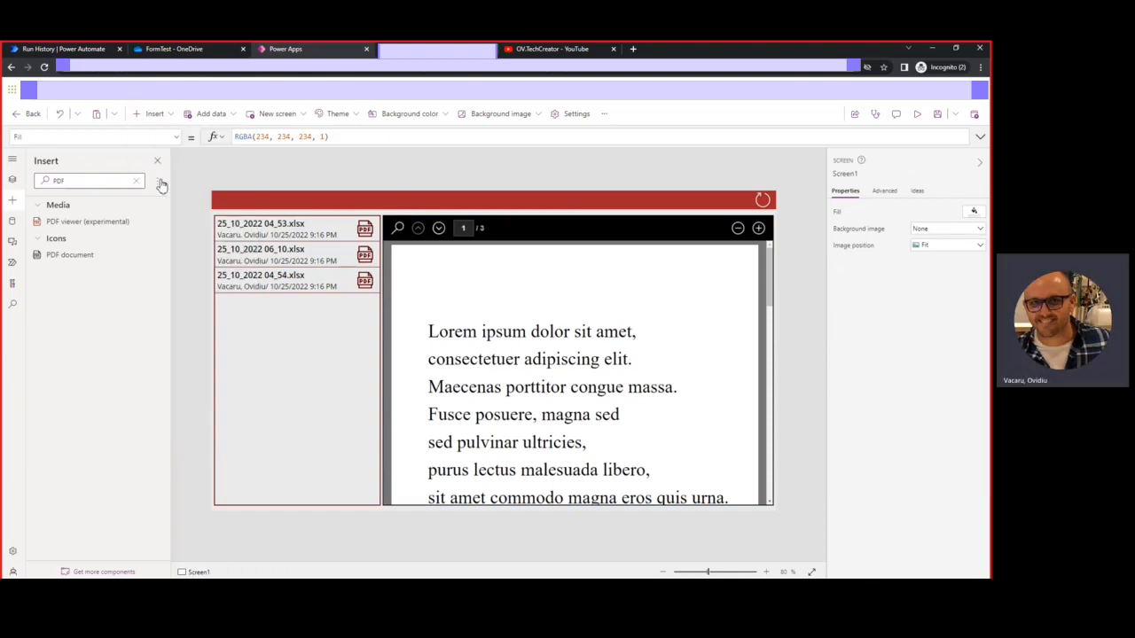
{"action": "left_click_drag", "start_coordinate": [244, 213], "coordinate": [457, 259]}
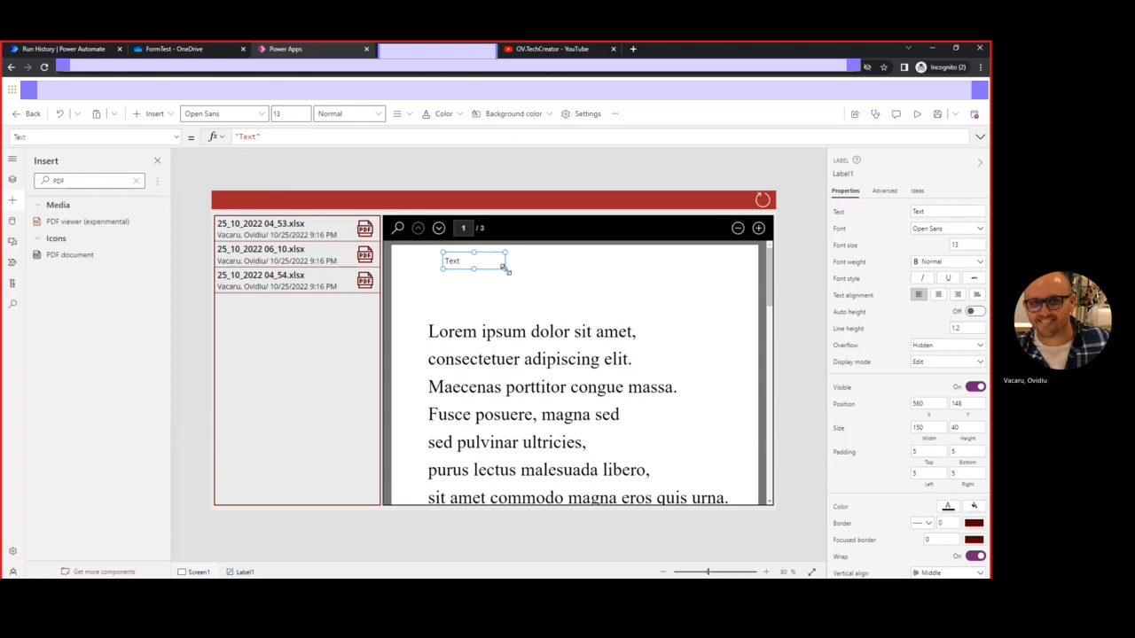
{"action": "left_click_drag", "start_coordinate": [506, 269], "coordinate": [691, 329]}
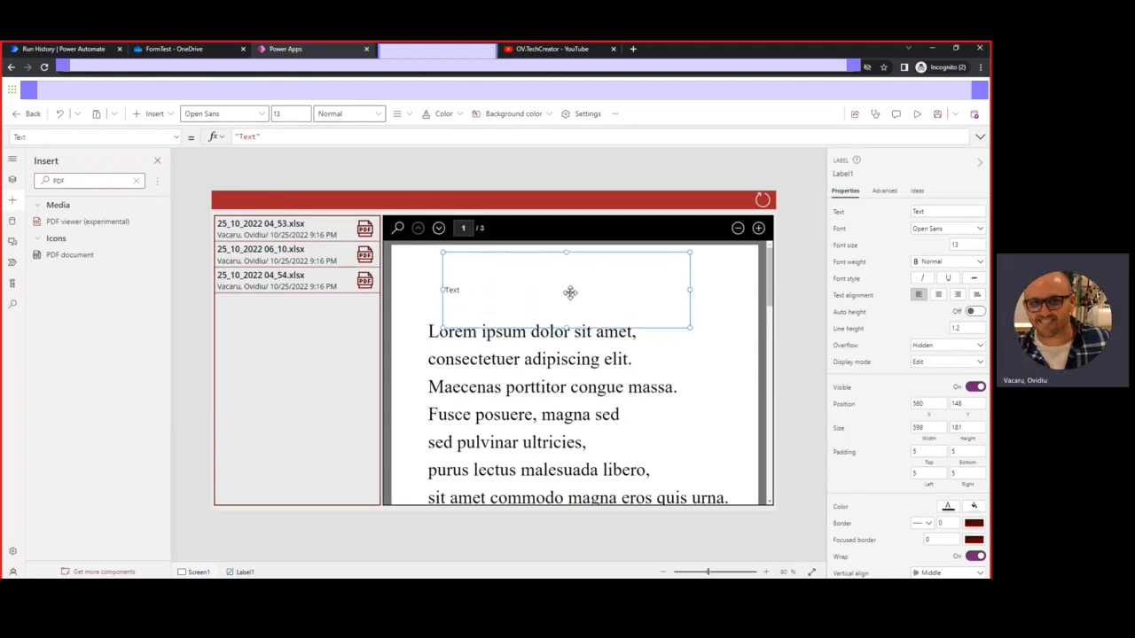
{"action": "key", "text": "Delete"}
Insert a text input across the top of the PDF viewer and set its Mode to Multiline
{"action": "left_click", "coordinate": [162, 116]}
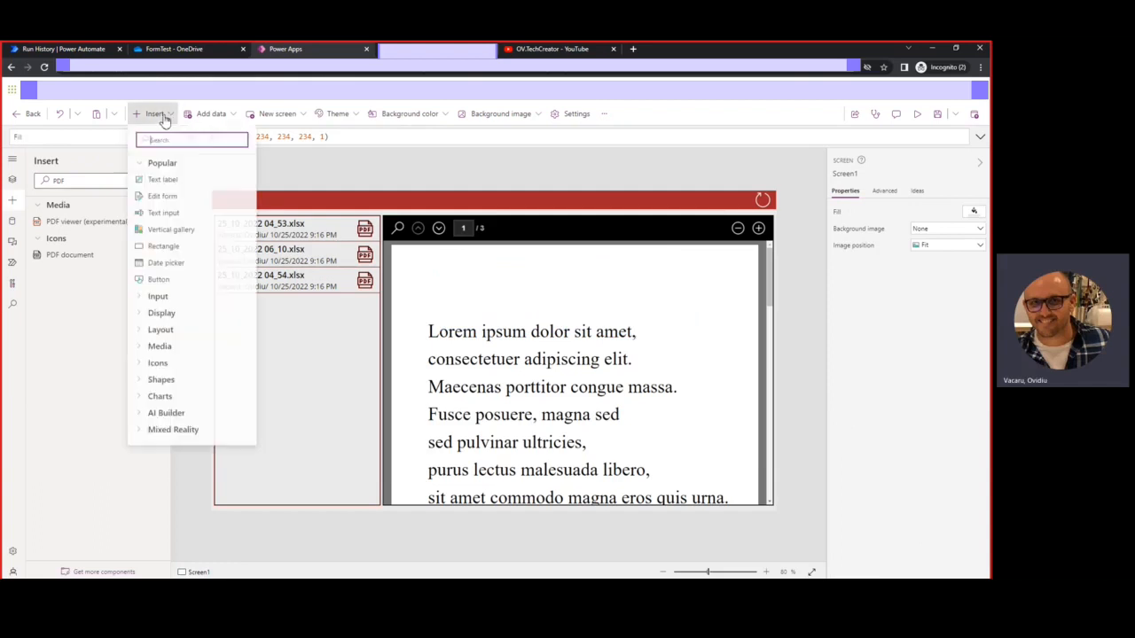
{"action": "left_click", "coordinate": [164, 213]}
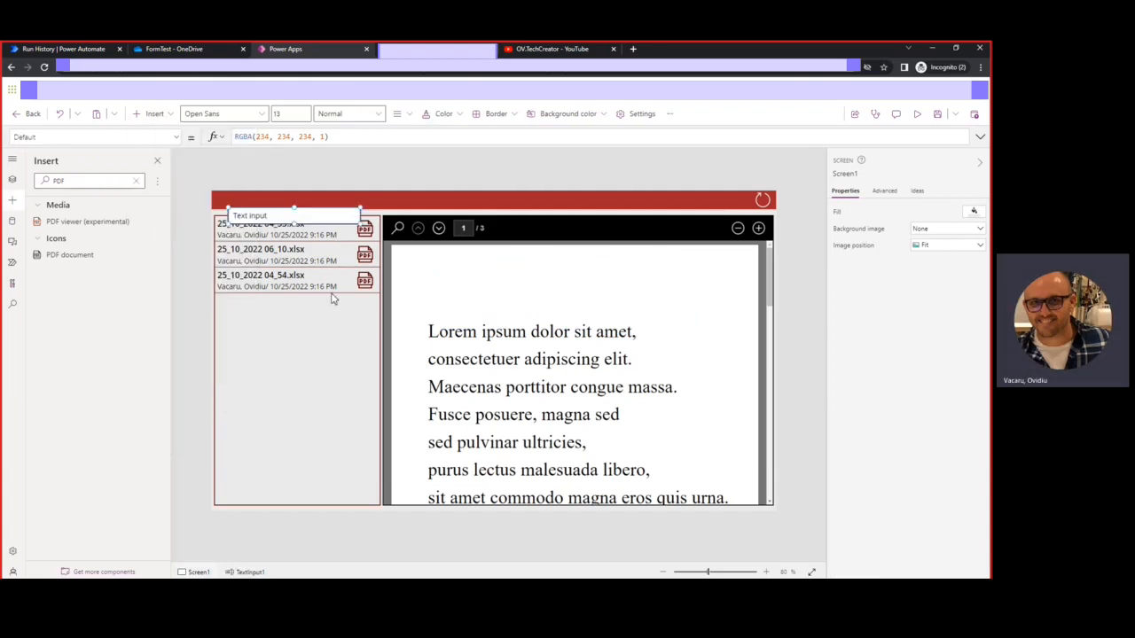
{"action": "left_click_drag", "start_coordinate": [288, 217], "coordinate": [723, 321]}
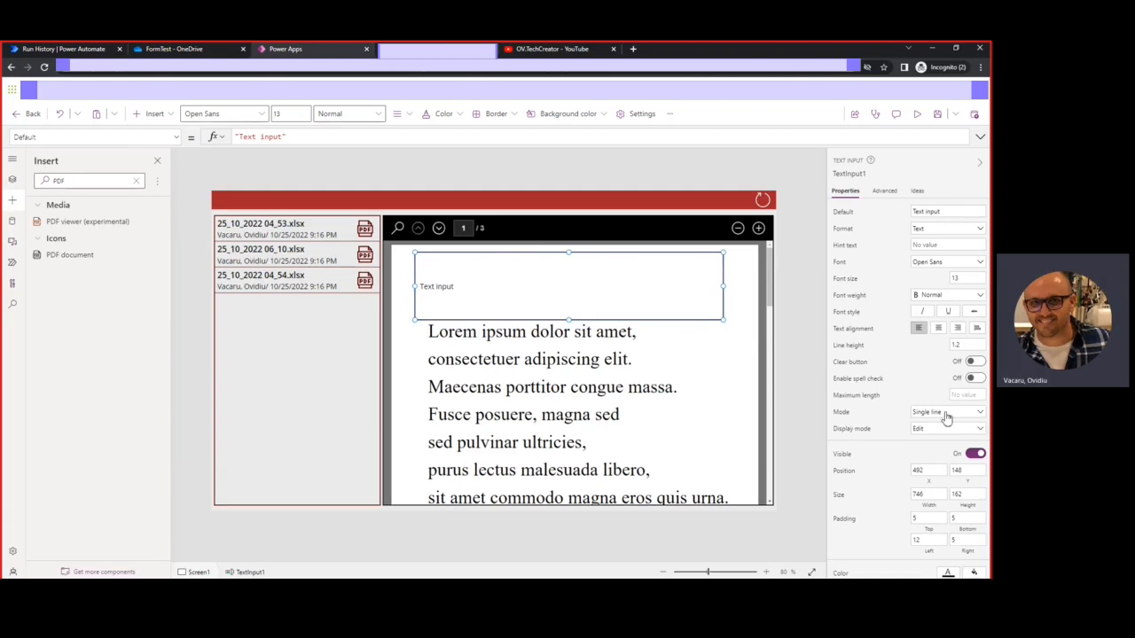
{"action": "left_click", "coordinate": [946, 415]}
{"action": "left_click", "coordinate": [940, 429]}
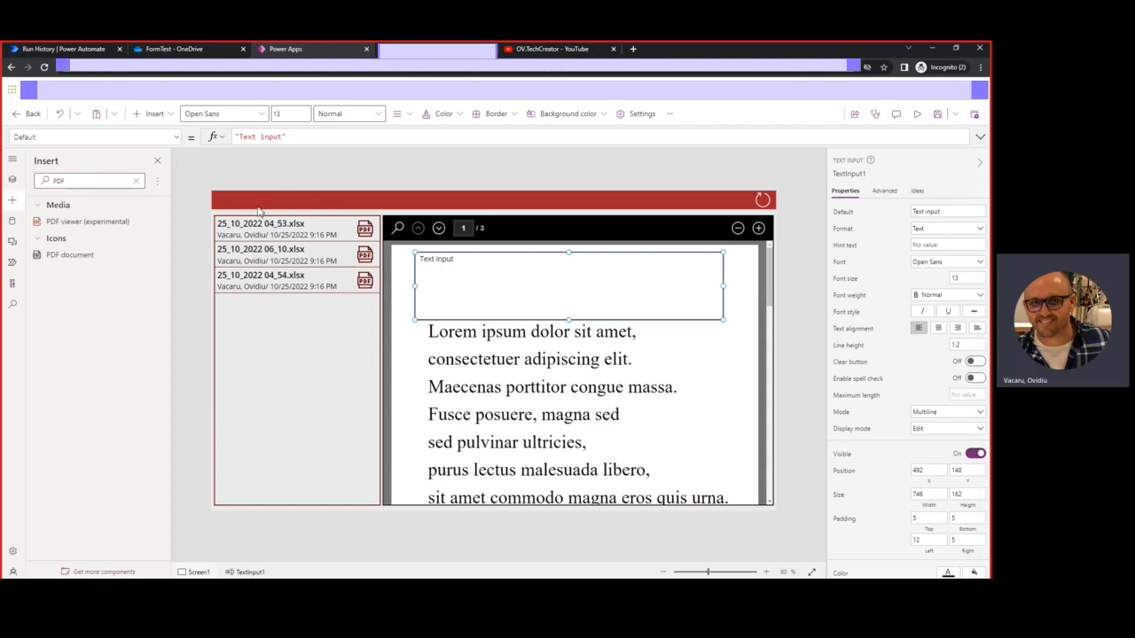
{"action": "left_click_drag", "start_coordinate": [297, 139], "coordinate": [203, 133]}
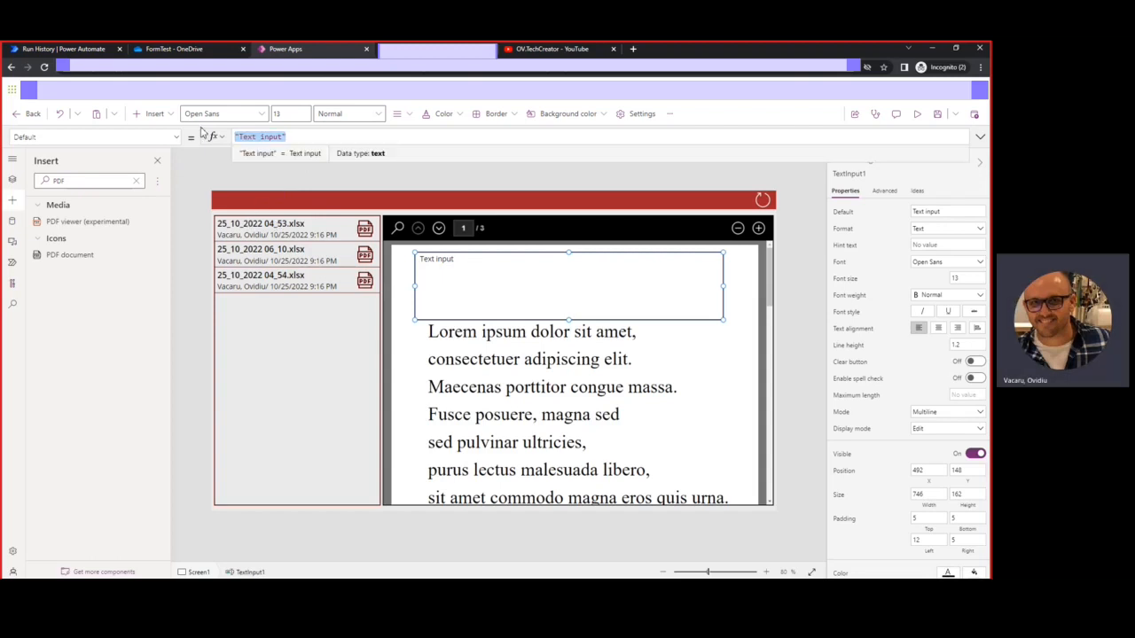
Replace TextInput1's Default with Gallery1.Selected.Thumbnail.Small using autocomplete
{"action": "key", "text": "BackSpace"}
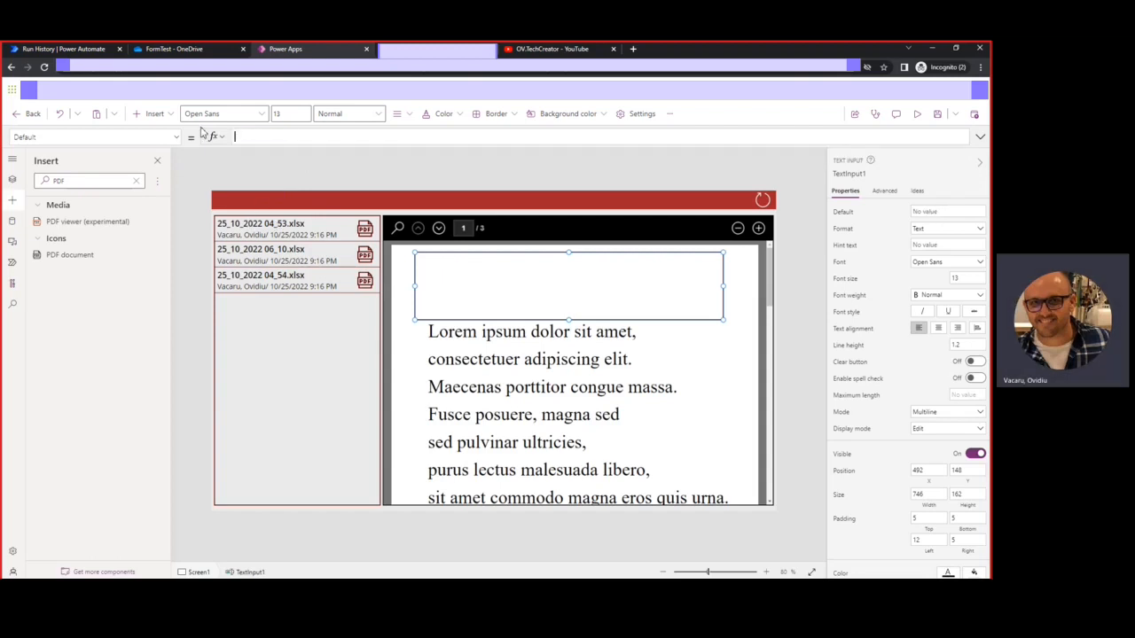
{"action": "type", "text": "gall"}
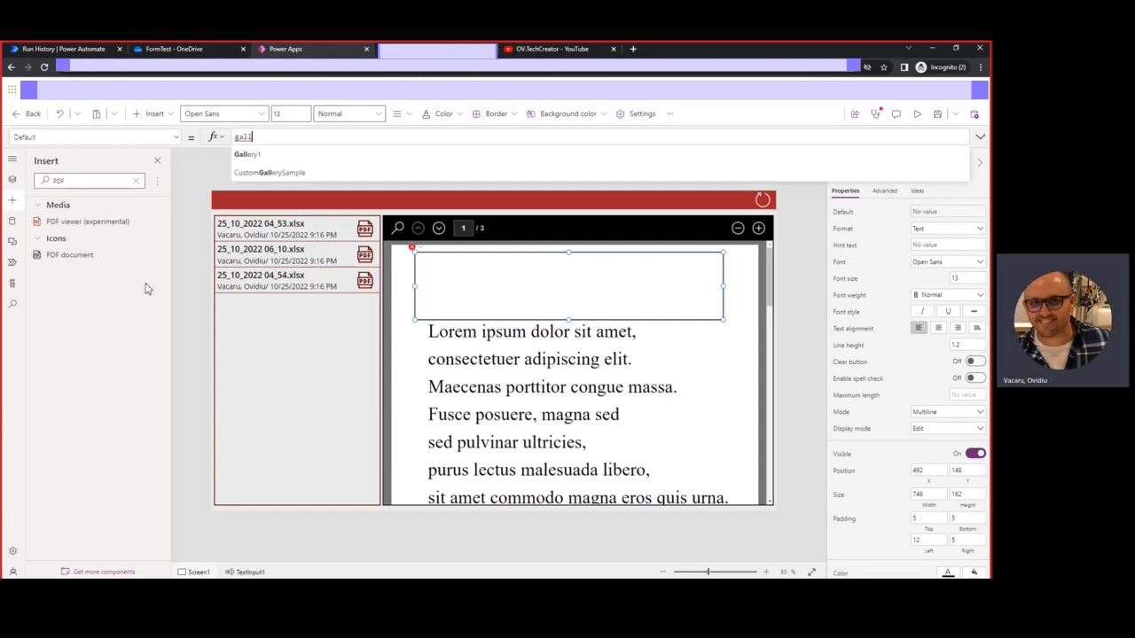
{"action": "left_click", "coordinate": [7, 181]}
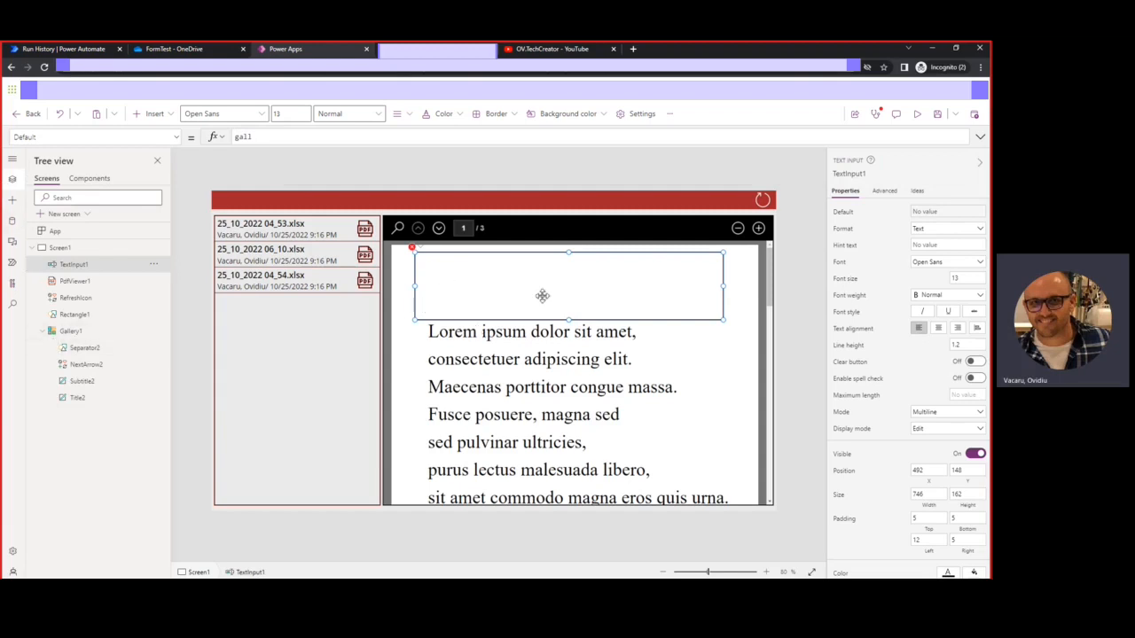
{"action": "left_click", "coordinate": [259, 139]}
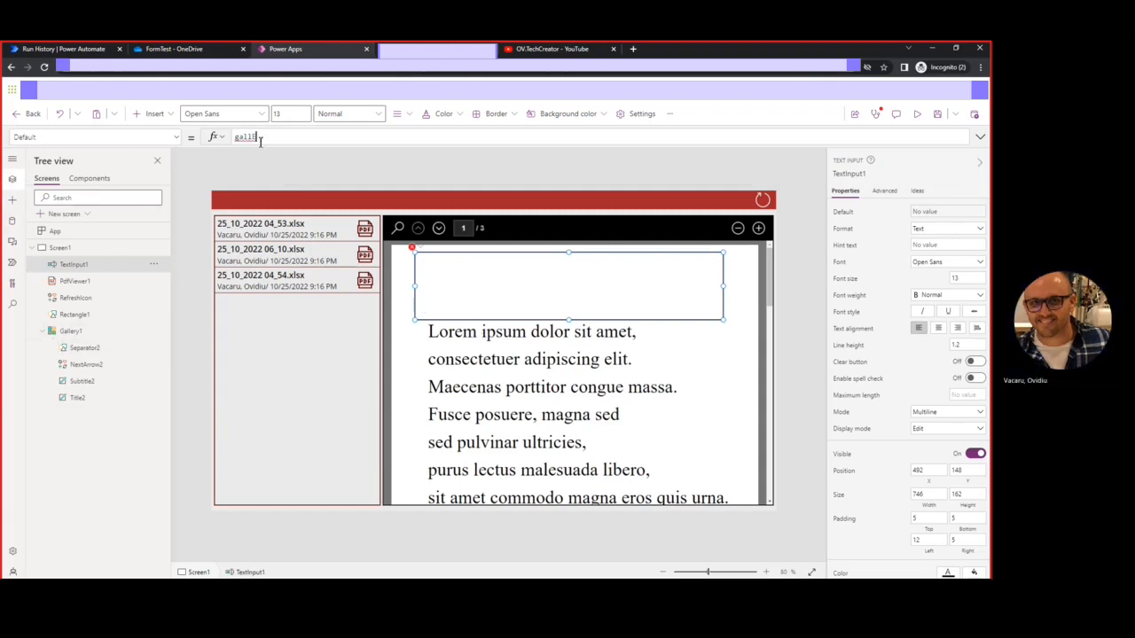
{"action": "left_click", "coordinate": [252, 153]}
{"action": "type", "text": ".SELE"}
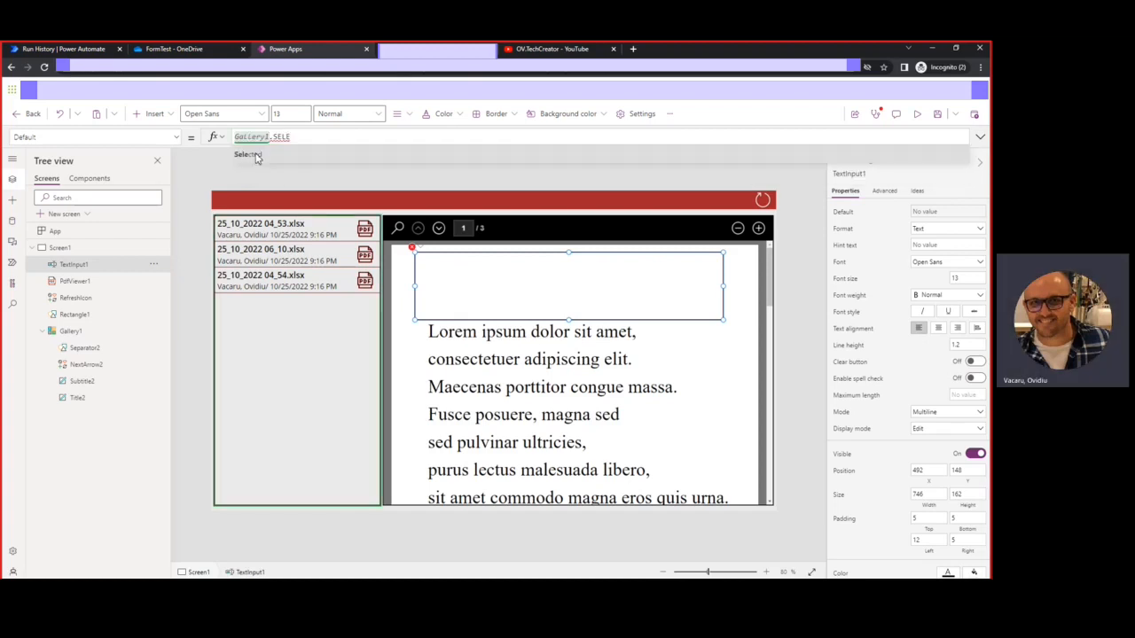
{"action": "left_click", "coordinate": [254, 156]}
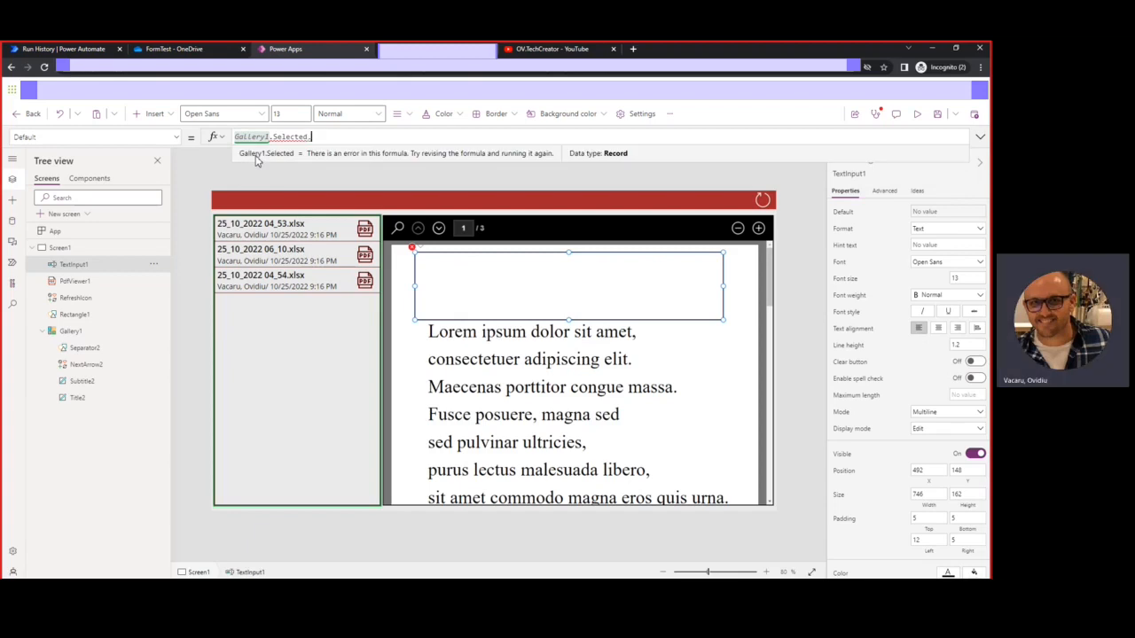
{"action": "type", "text": "."}
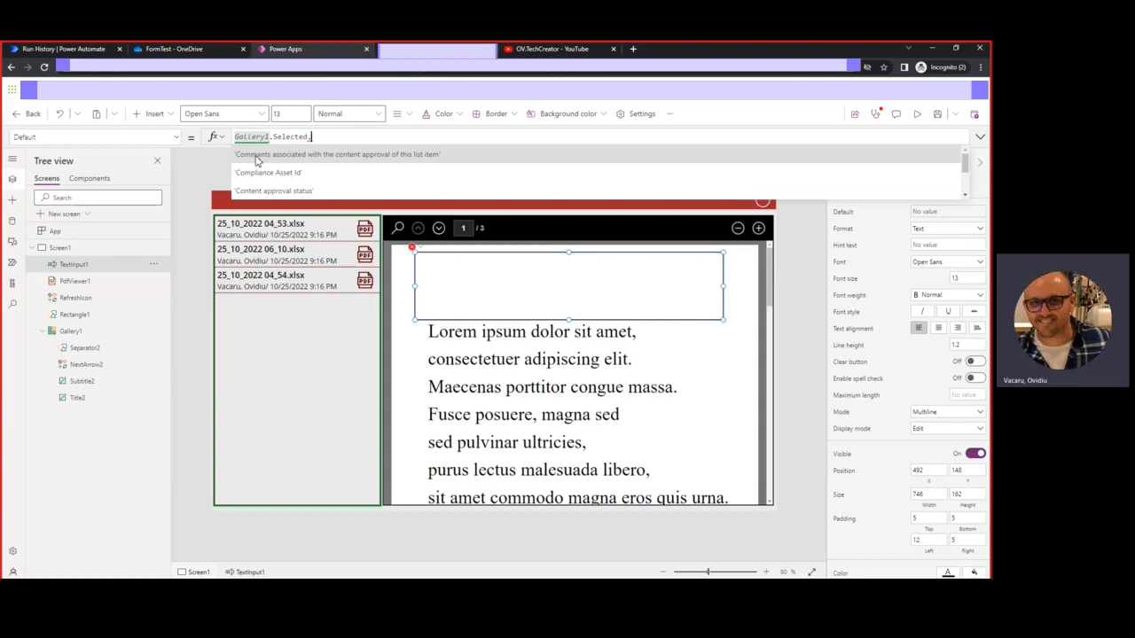
{"action": "type", "text": "t"}
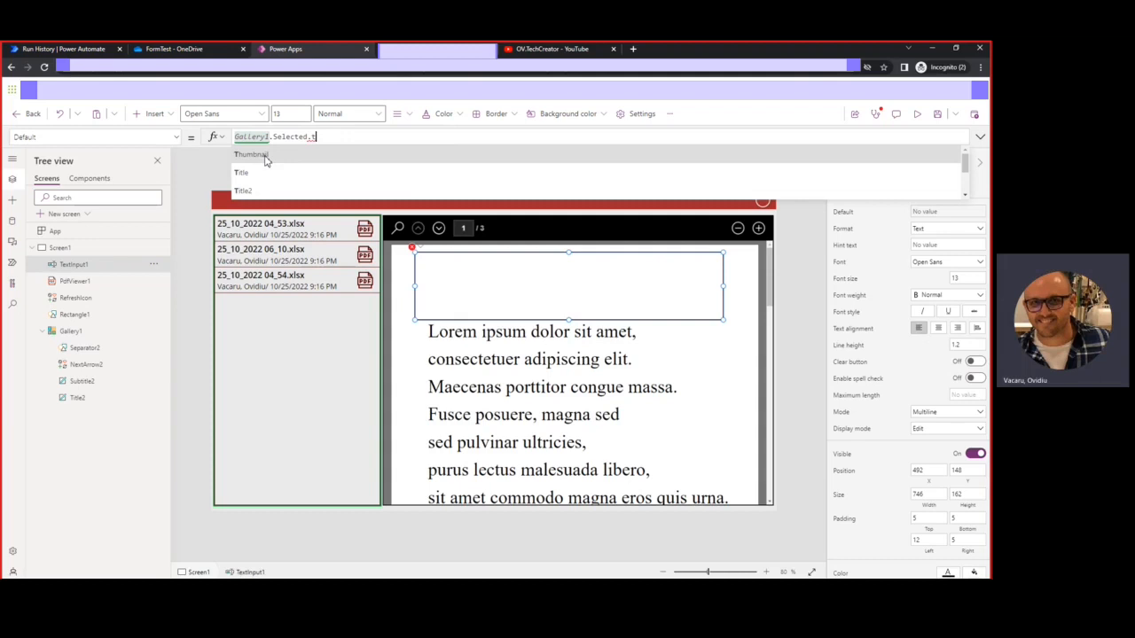
{"action": "left_click", "coordinate": [265, 160]}
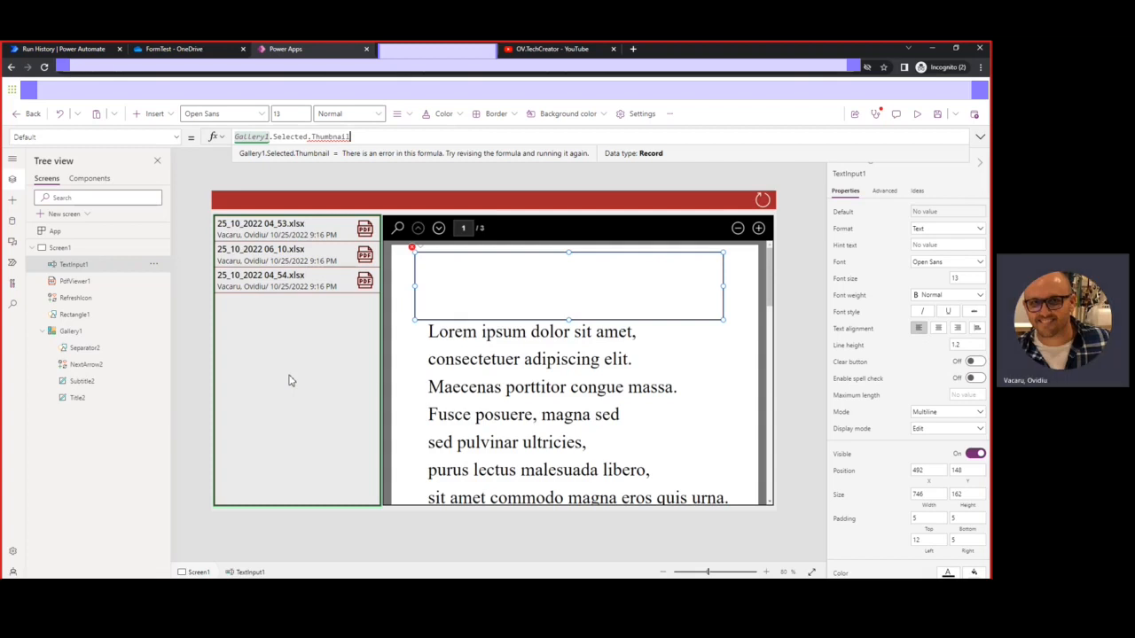
{"action": "type", "text": "."}
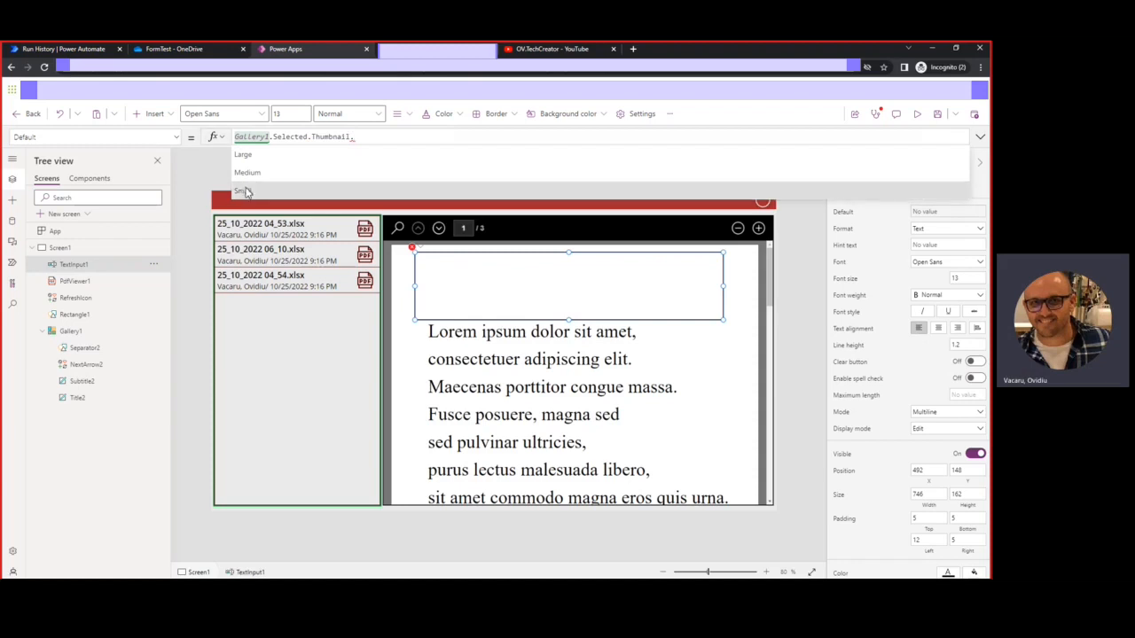
{"action": "left_click", "coordinate": [248, 195]}
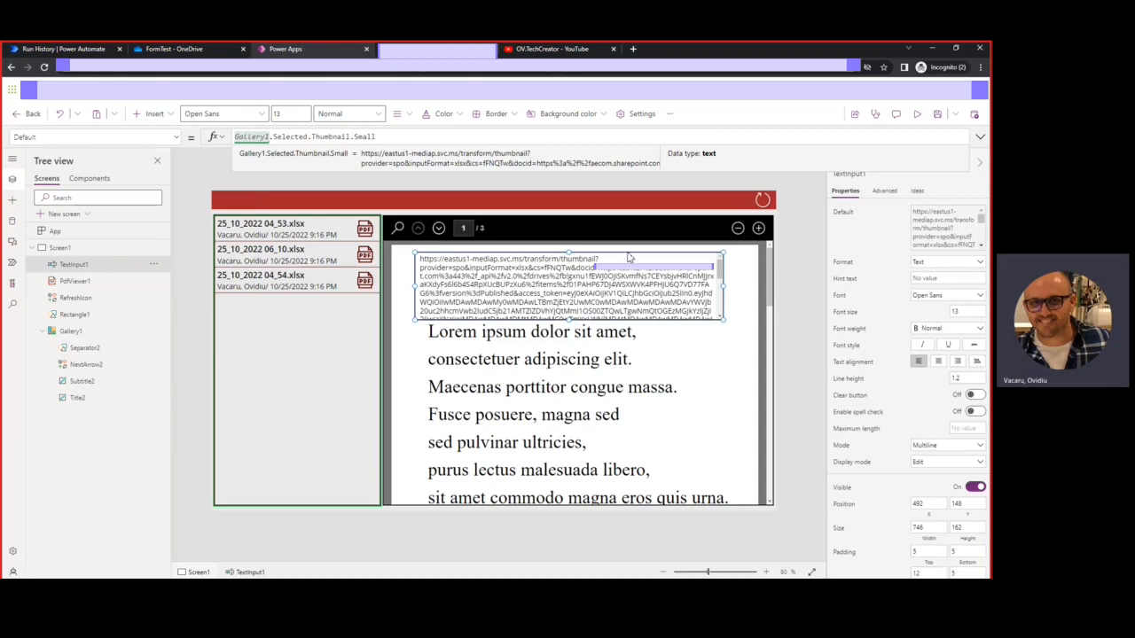
Make the text box taller so the full thumbnail URL shows, and preview the app
{"action": "left_click_drag", "start_coordinate": [569, 321], "coordinate": [594, 269]}
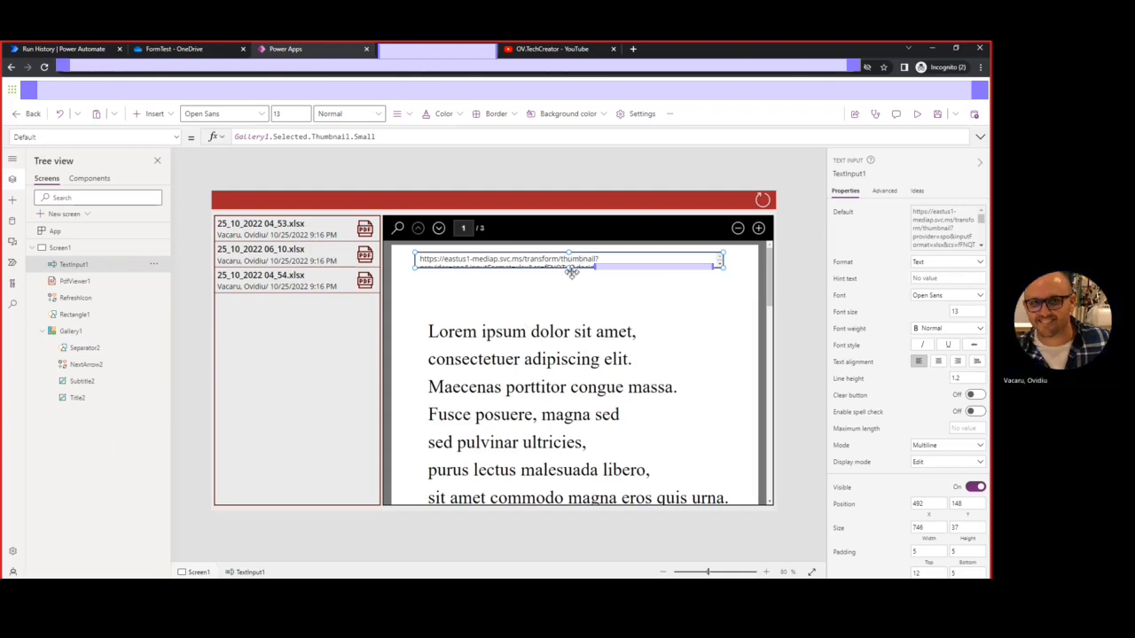
{"action": "left_click_drag", "start_coordinate": [569, 270], "coordinate": [553, 356]}
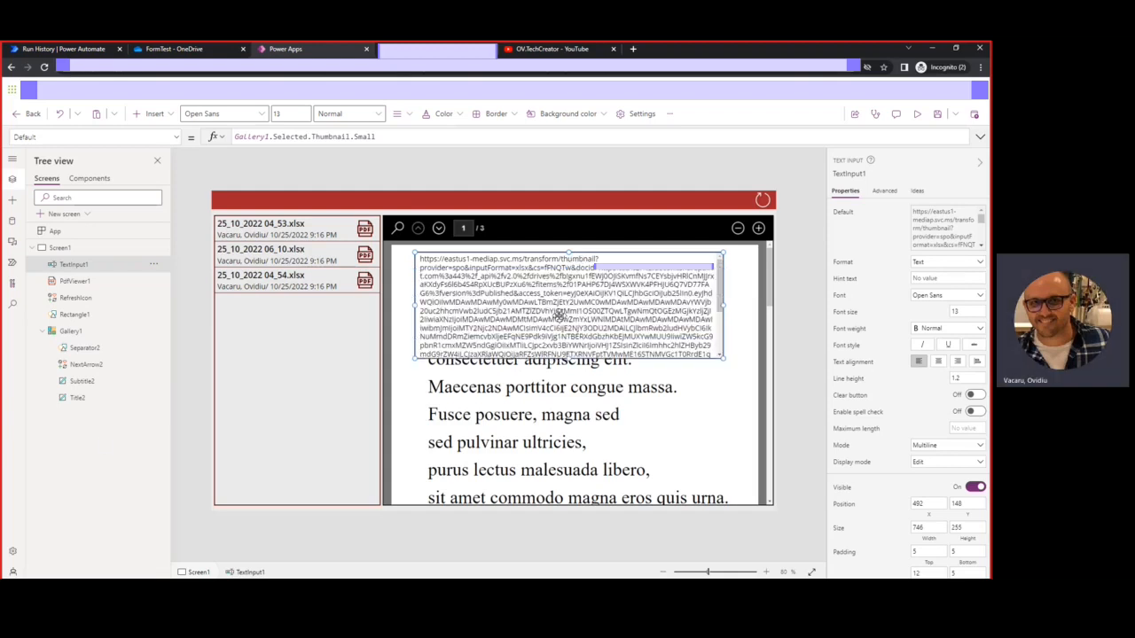
{"action": "left_click", "coordinate": [919, 113]}
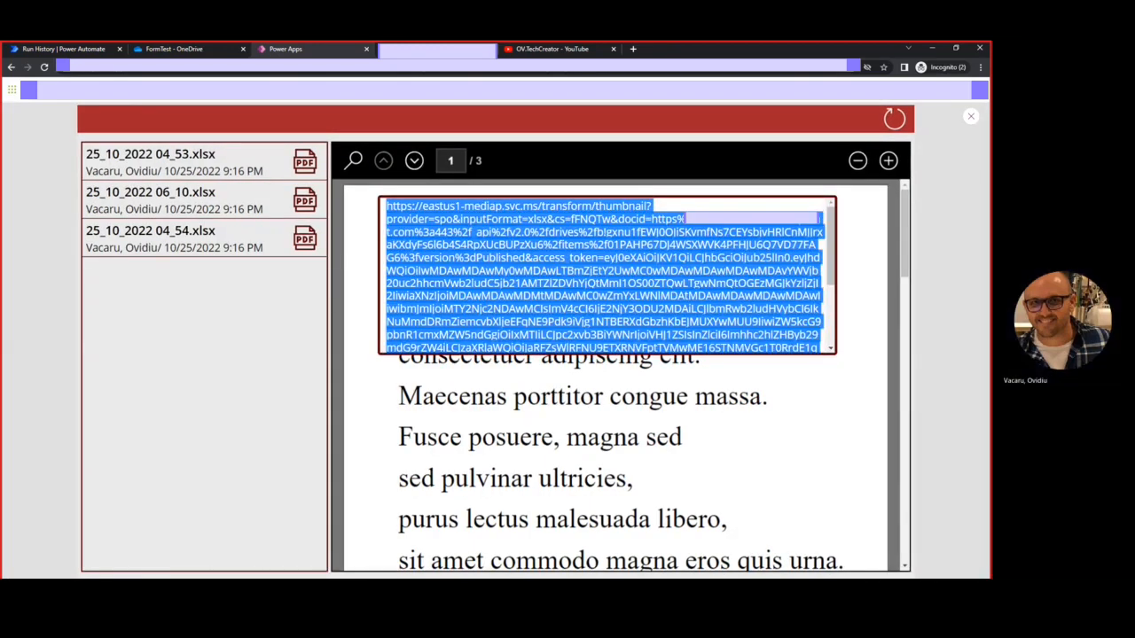
Paste the displayed thumbnail URL into Notepad
{"action": "key", "text": "alt+Tab"}
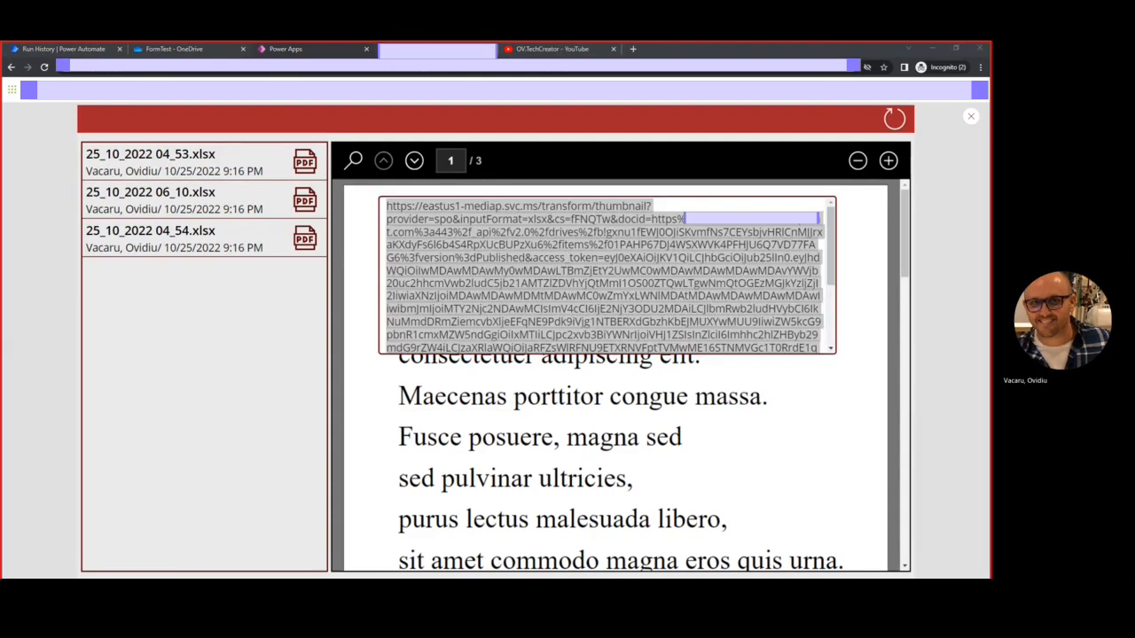
{"action": "left_click_drag", "start_coordinate": [2, 115], "coordinate": [629, 126]}
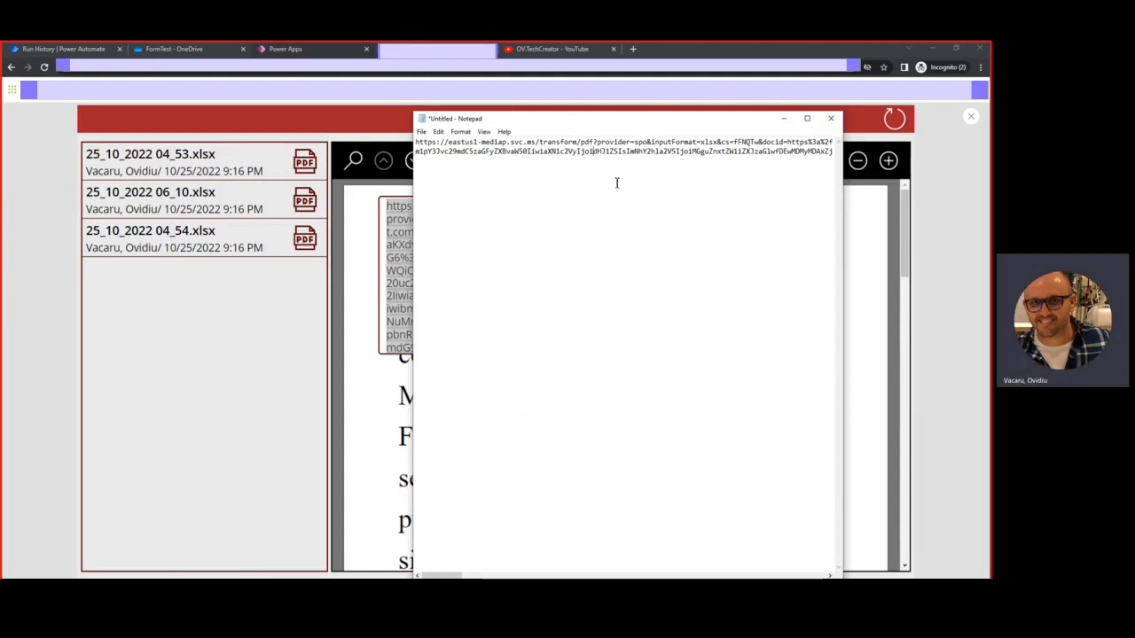
{"action": "key", "text": "ctrl+a"}
{"action": "key", "text": "ctrl+v"}
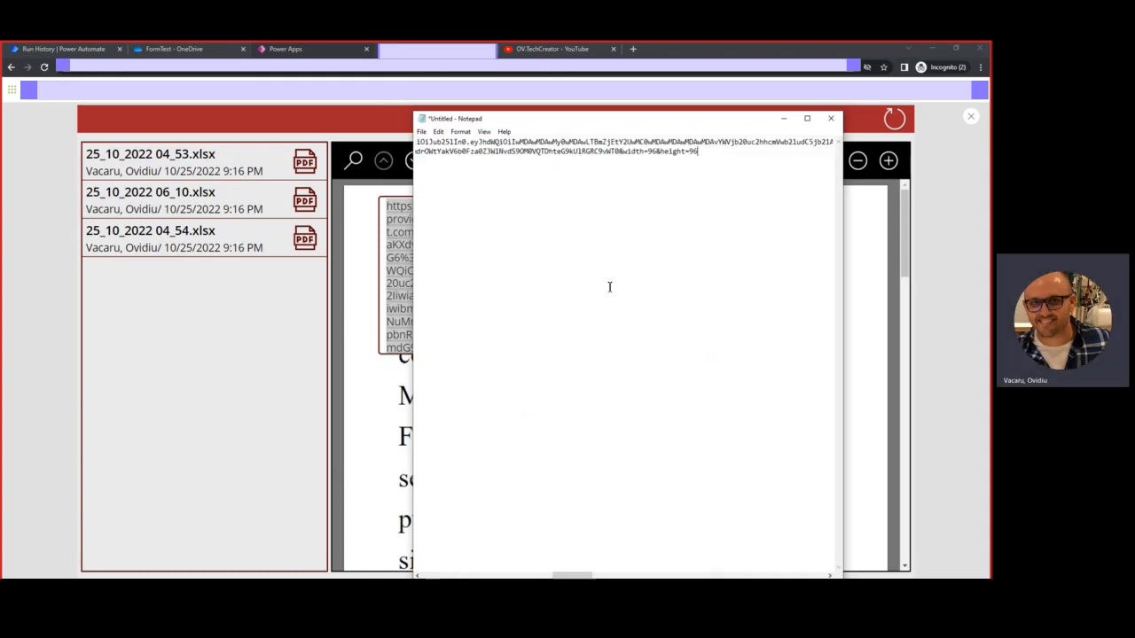
{"action": "left_click_drag", "start_coordinate": [573, 576], "coordinate": [435, 576]}
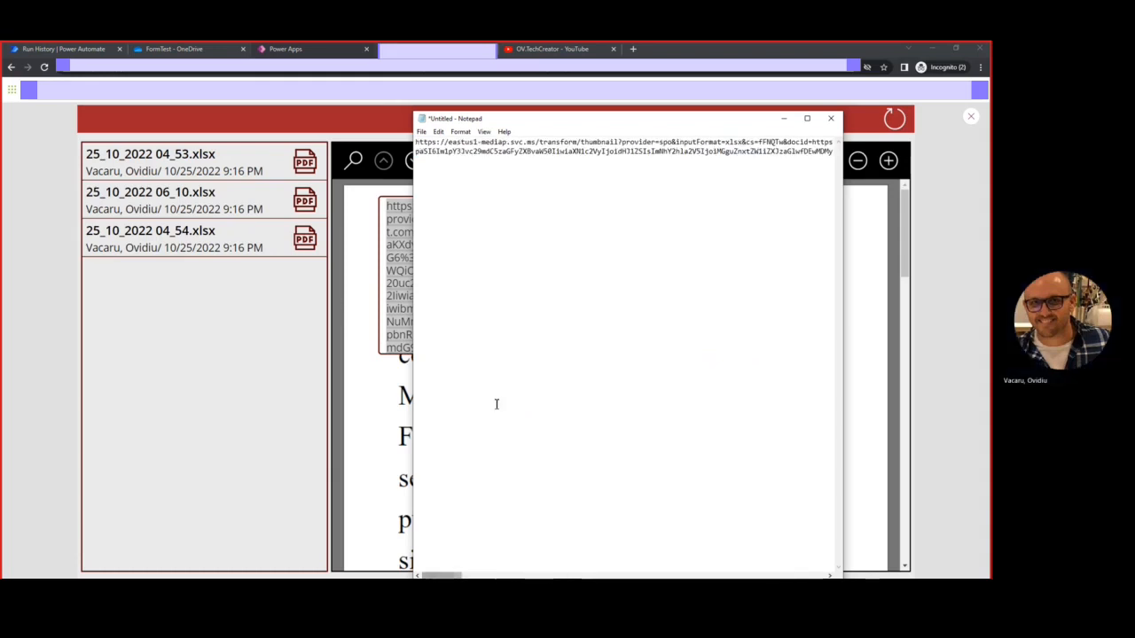
Change 'thumbnail' to 'pdf' in the link's /transform path and copy the edited URL
{"action": "left_click", "coordinate": [471, 143]}
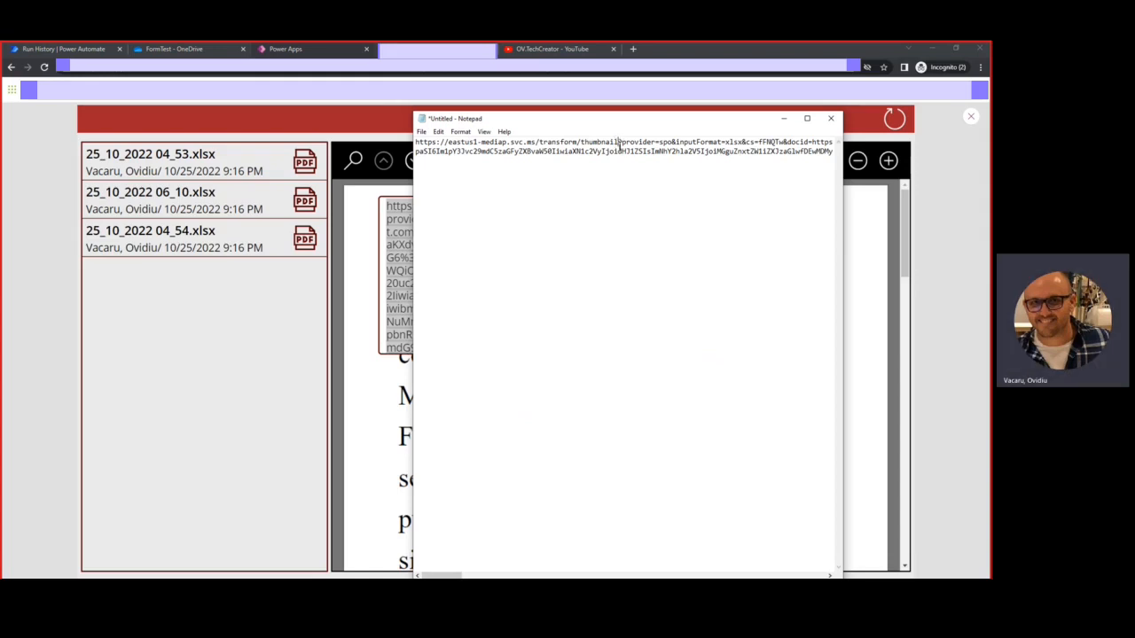
{"action": "left_click_drag", "start_coordinate": [619, 142], "coordinate": [581, 142]}
{"action": "type", "text": "pdf"}
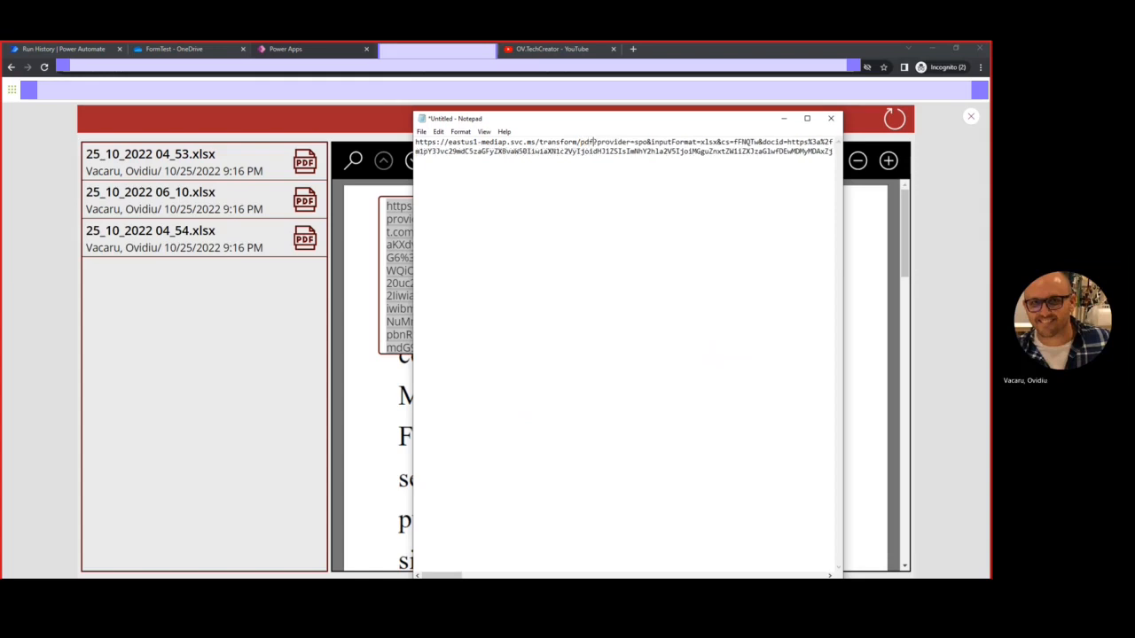
{"action": "key", "text": "ctrl+a"}
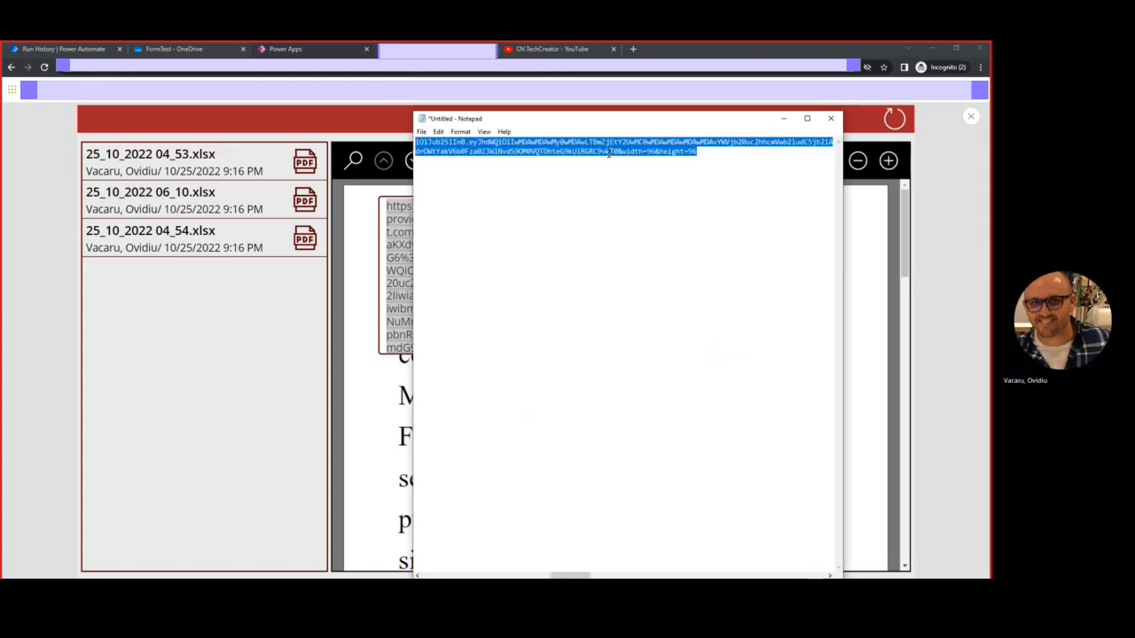
{"action": "left_click", "coordinate": [633, 50]}
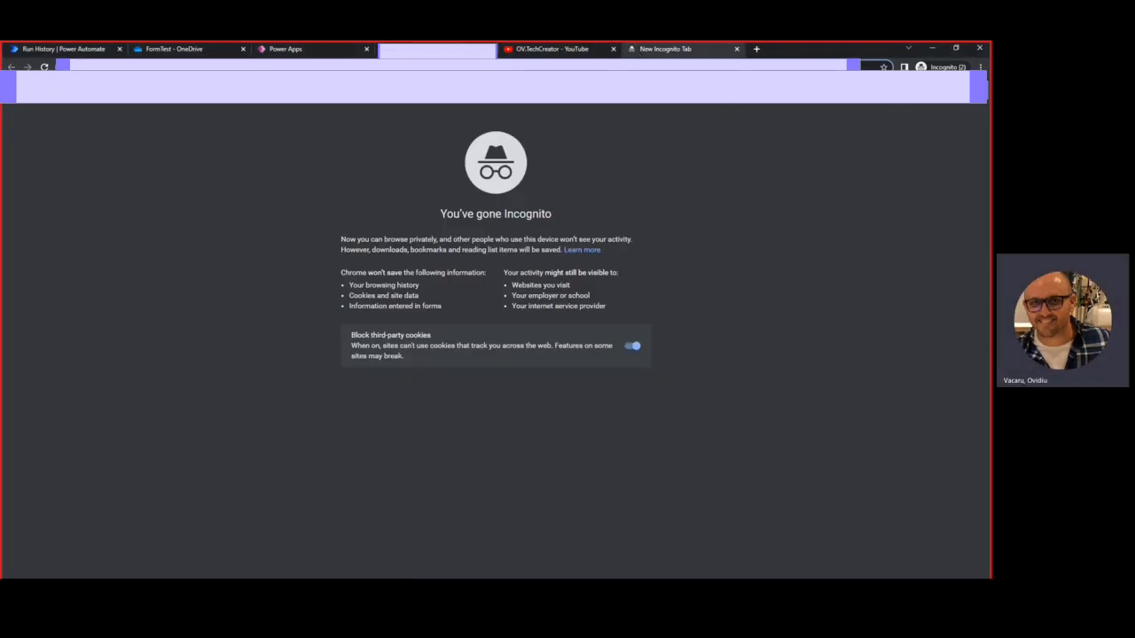
Load the edited /transform/pdf link in Chrome, then return to the Power Apps tab
{"action": "key", "text": "ctrl+v"}
{"action": "key", "text": "Return"}
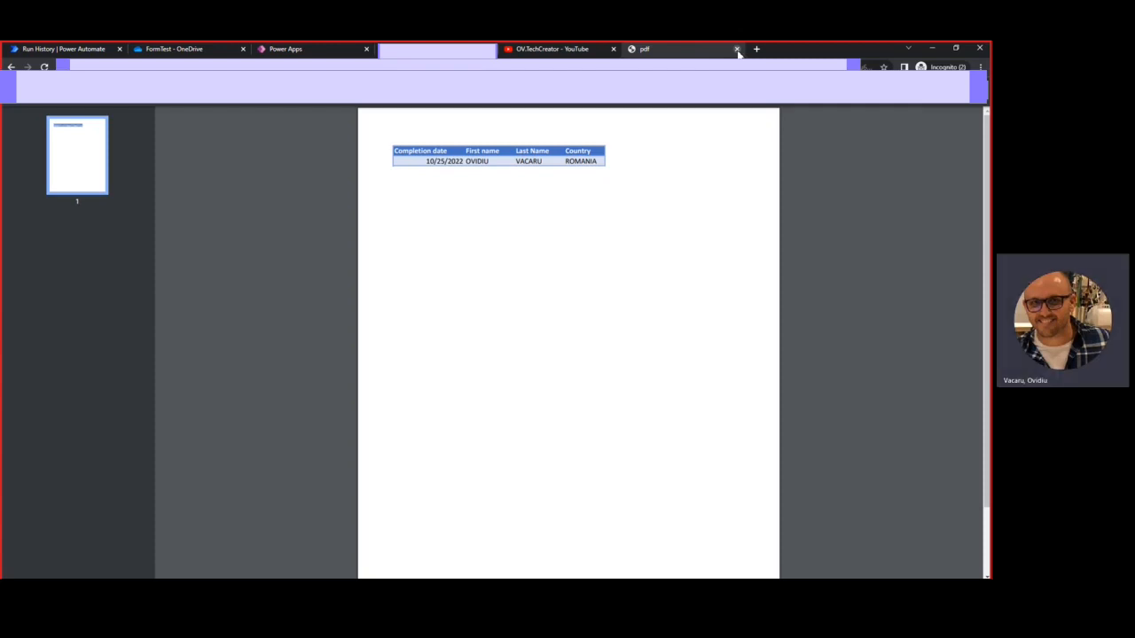
{"action": "left_click", "coordinate": [302, 49]}
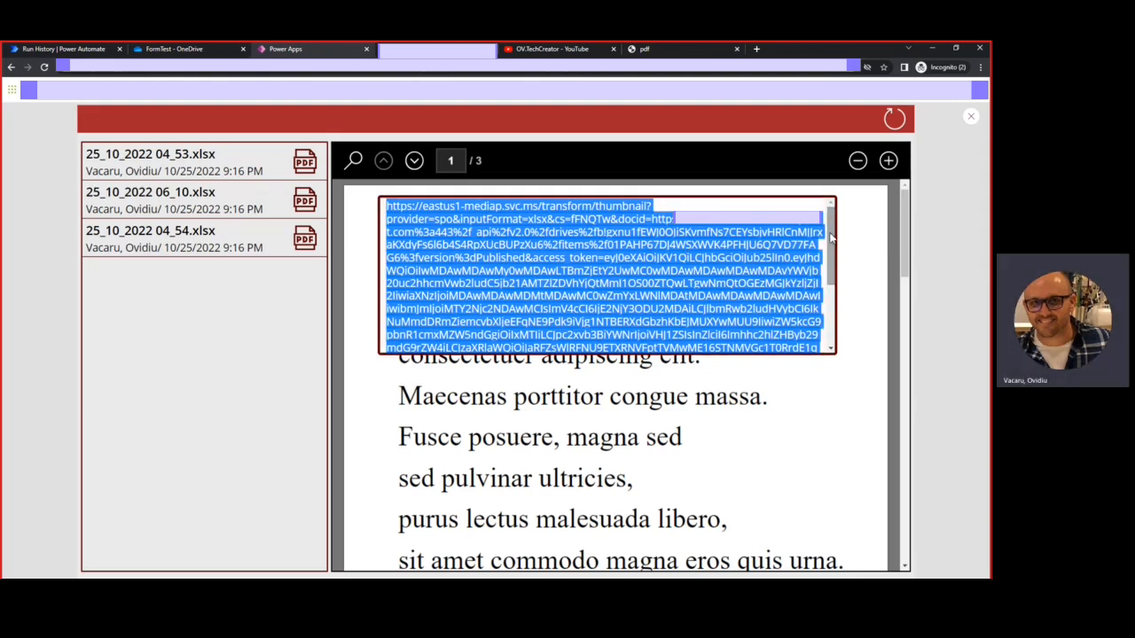
Delete the URL text box and close the browser tab with the converted PDF
{"action": "left_click", "coordinate": [970, 116]}
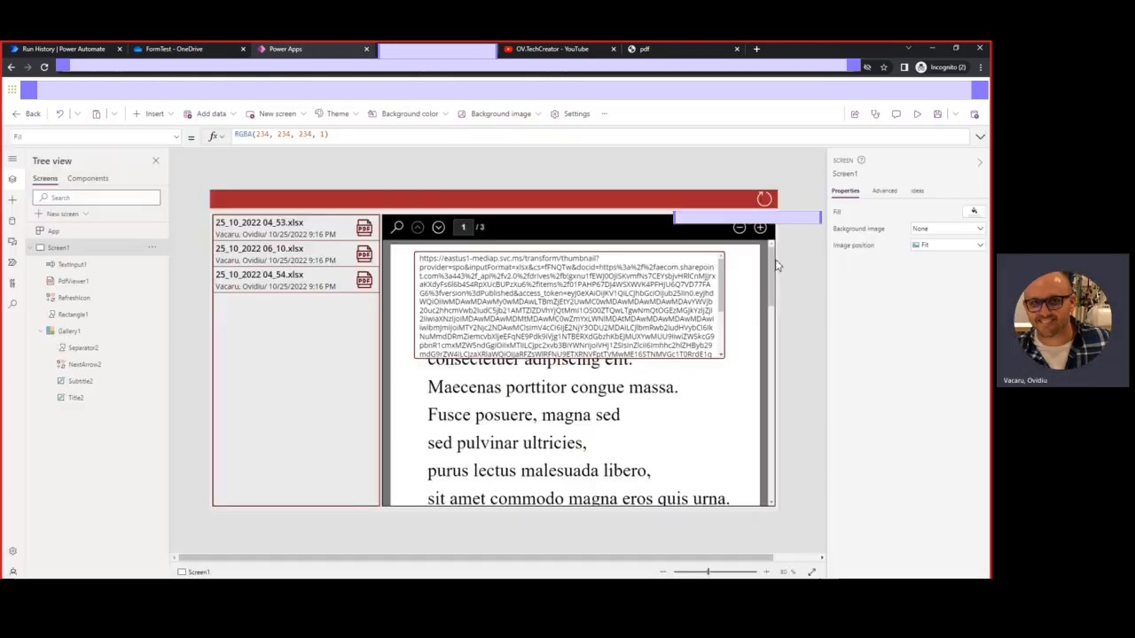
{"action": "left_click", "coordinate": [618, 257]}
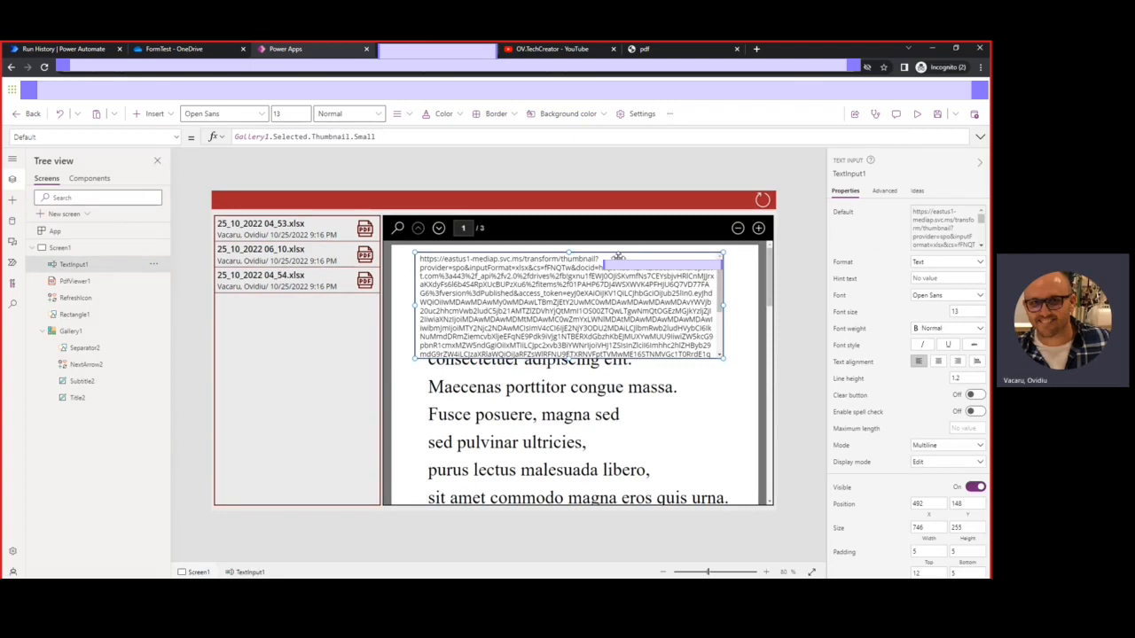
{"action": "key", "text": "Delete"}
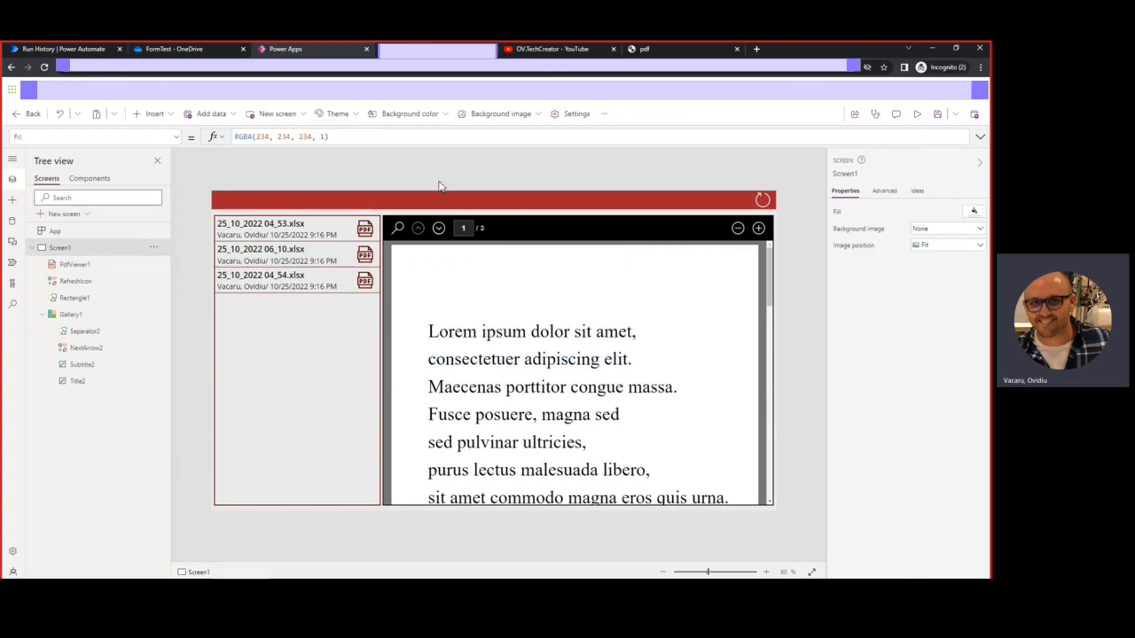
{"action": "left_click", "coordinate": [503, 343]}
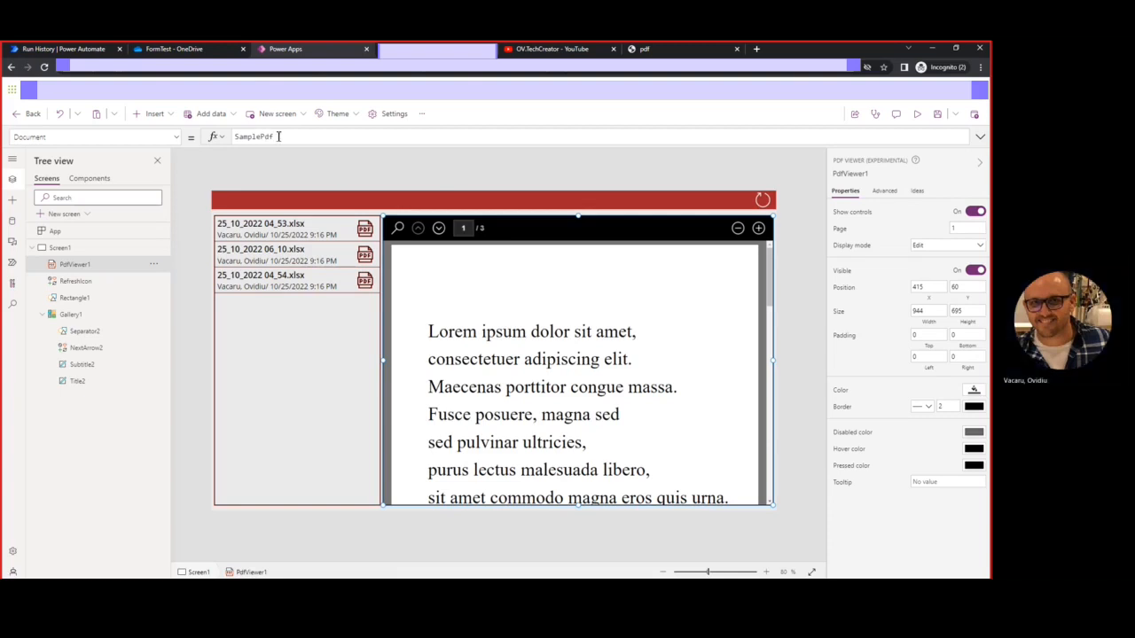
{"action": "left_click", "coordinate": [737, 50]}
{"action": "left_click", "coordinate": [284, 137]}
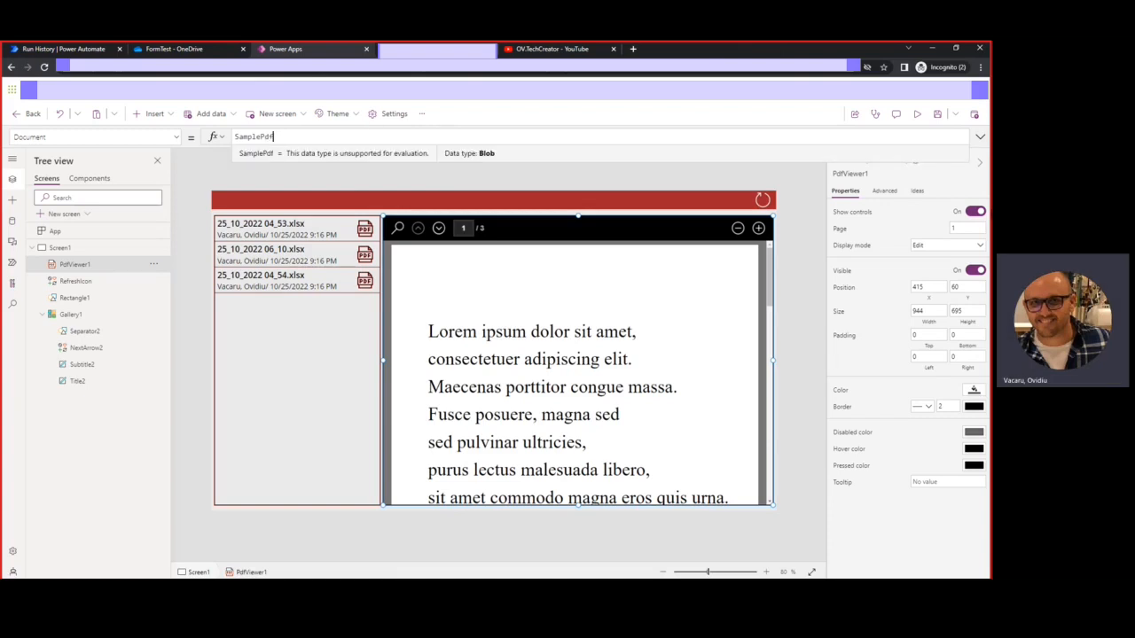
{"action": "left_click", "coordinate": [918, 116]}
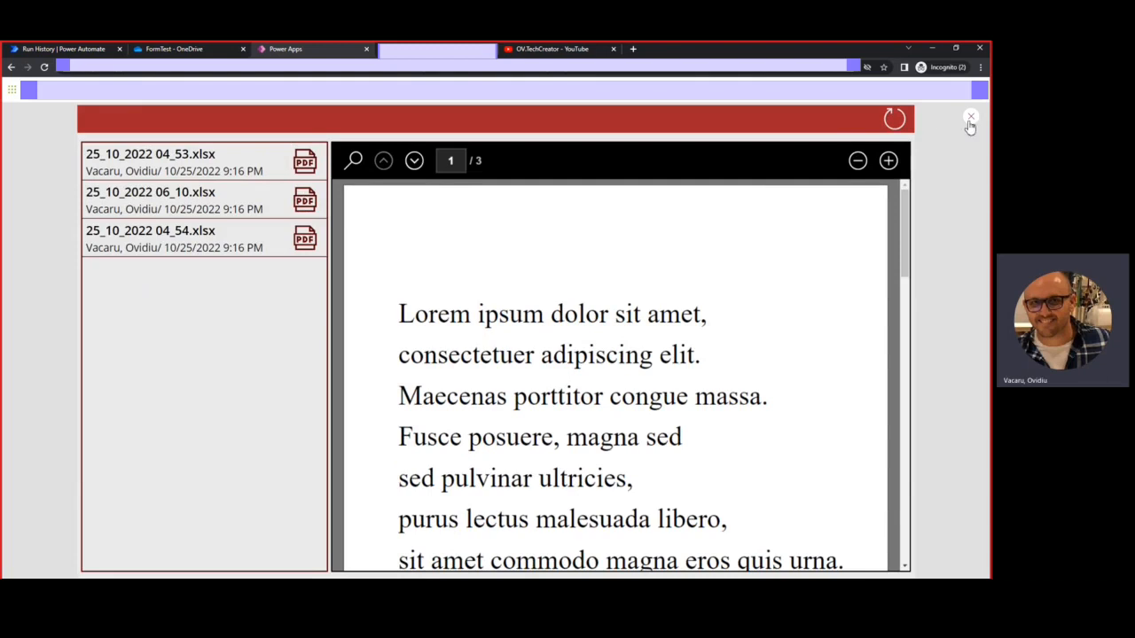
{"action": "left_click", "coordinate": [971, 119]}
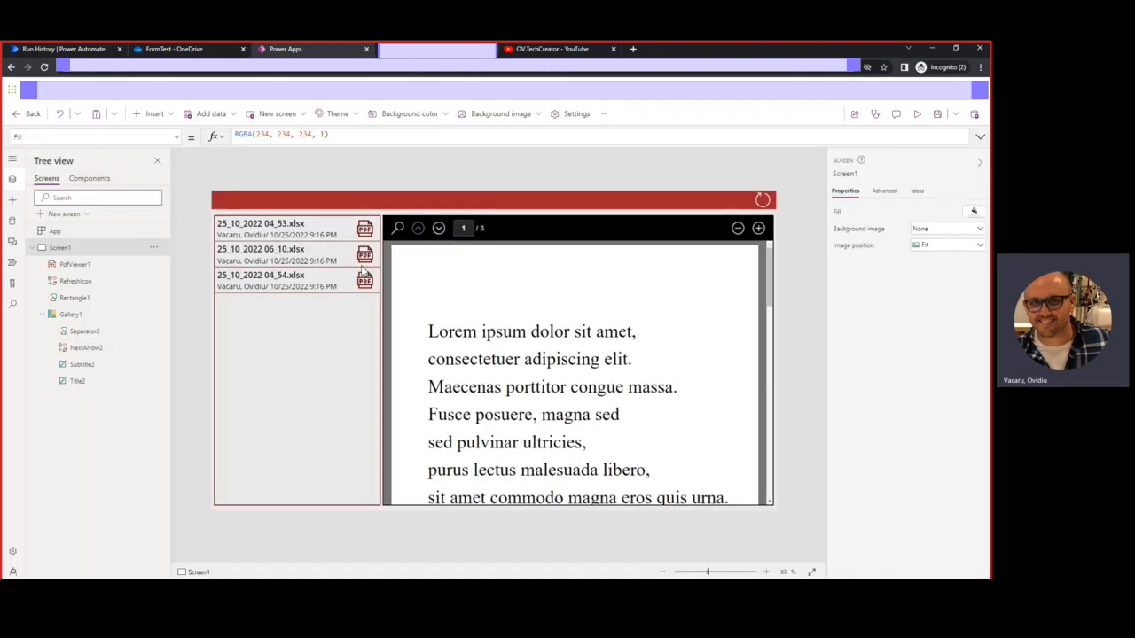
Replace SamplePdf in PdfViewer1's Document with Gallery1.Selected.Thumbnail.Large
{"action": "left_click", "coordinate": [523, 321]}
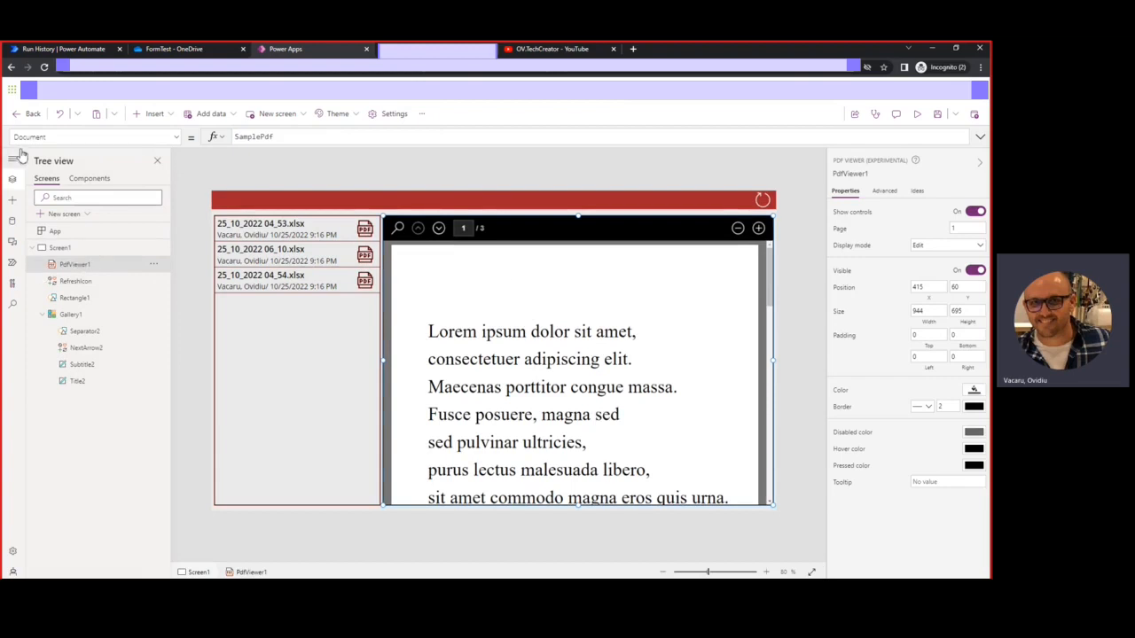
{"action": "left_click", "coordinate": [283, 137]}
{"action": "key", "text": "BackSpace"}
{"action": "key", "text": "BackSpace"}
{"action": "key", "text": "BackSpace"}
{"action": "key", "text": "BackSpace"}
{"action": "key", "text": "BackSpace"}
{"action": "key", "text": "BackSpace"}
{"action": "key", "text": "BackSpace"}
{"action": "key", "text": "BackSpace"}
{"action": "key", "text": "BackSpace"}
{"action": "type", "text": "Gall"}
{"action": "left_click", "coordinate": [264, 153]}
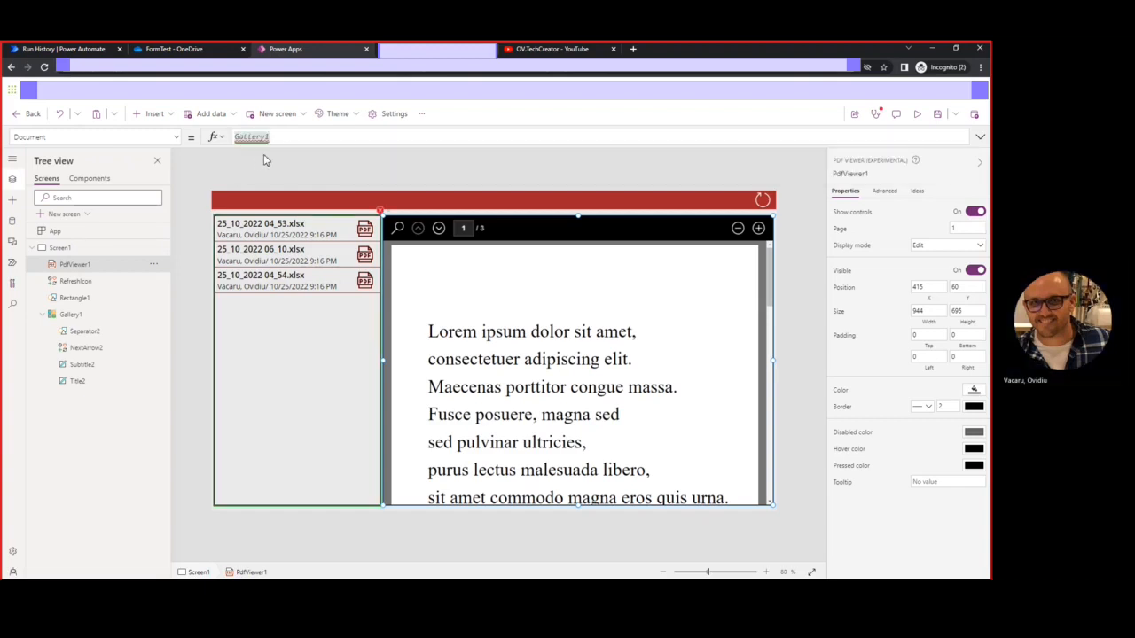
{"action": "type", "text": ".SEL"}
{"action": "left_click", "coordinate": [266, 160]}
{"action": "type", "text": ".T"}
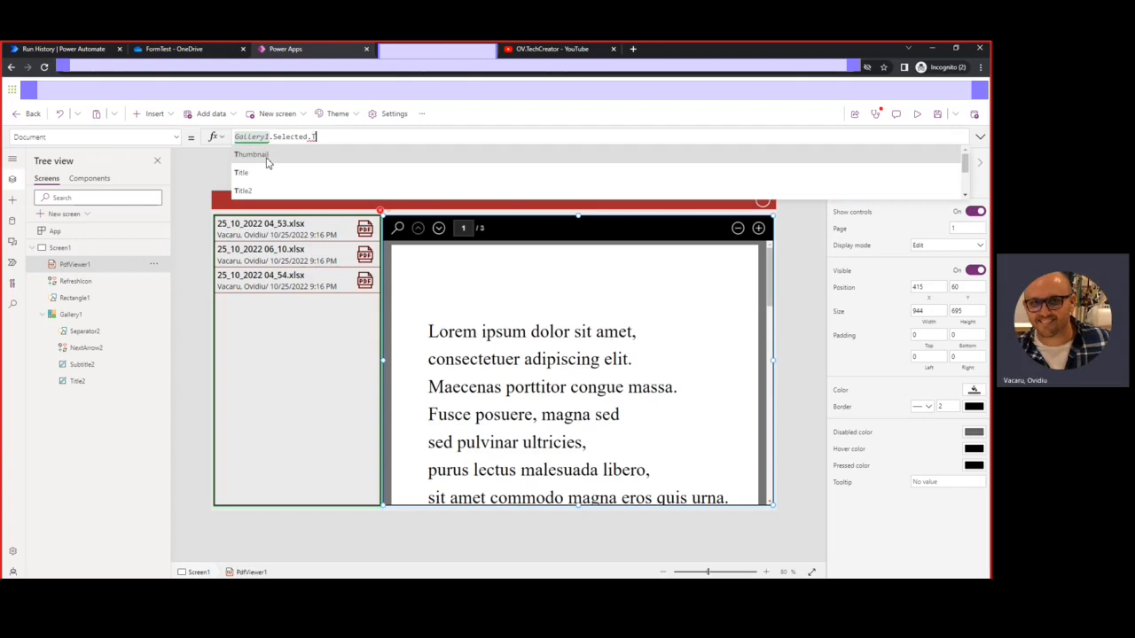
{"action": "left_click", "coordinate": [267, 162]}
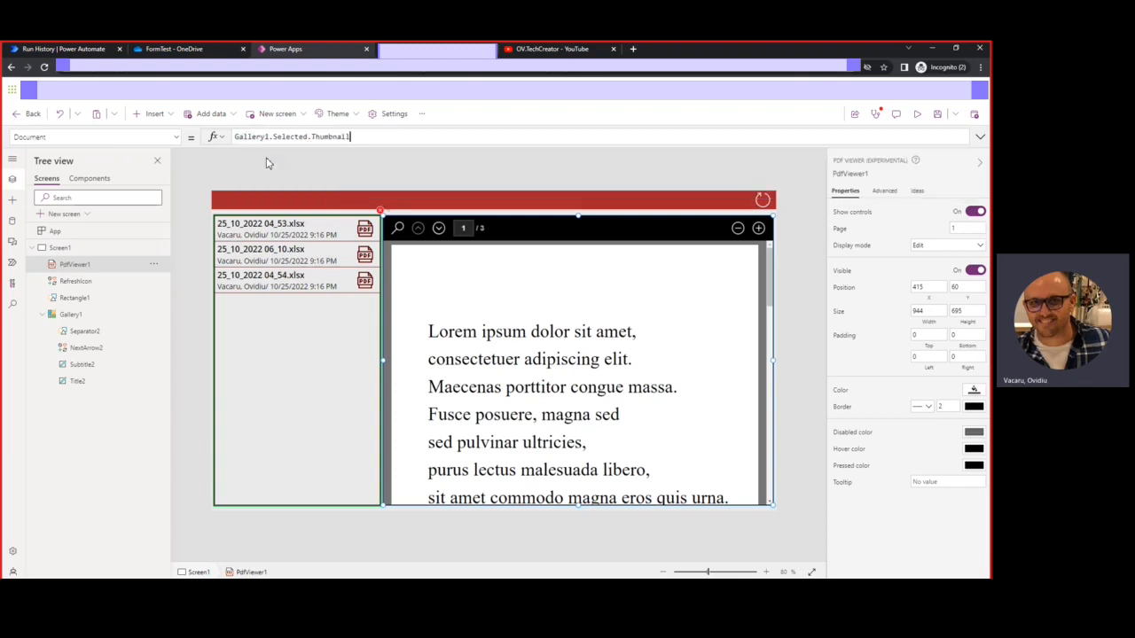
{"action": "type", "text": "."}
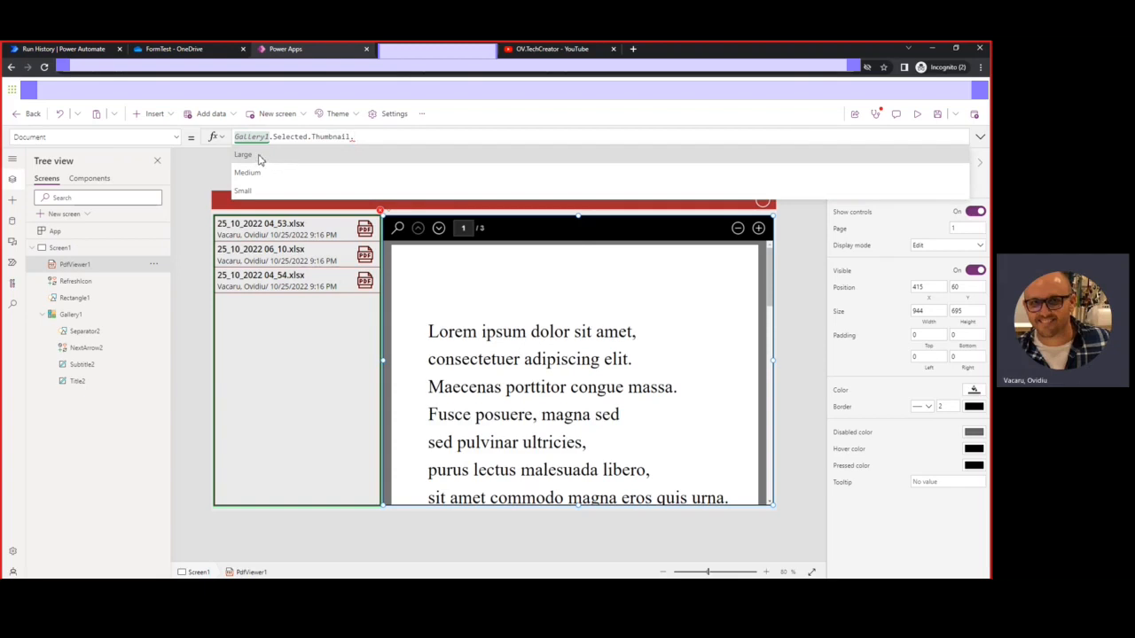
{"action": "left_click", "coordinate": [260, 157]}
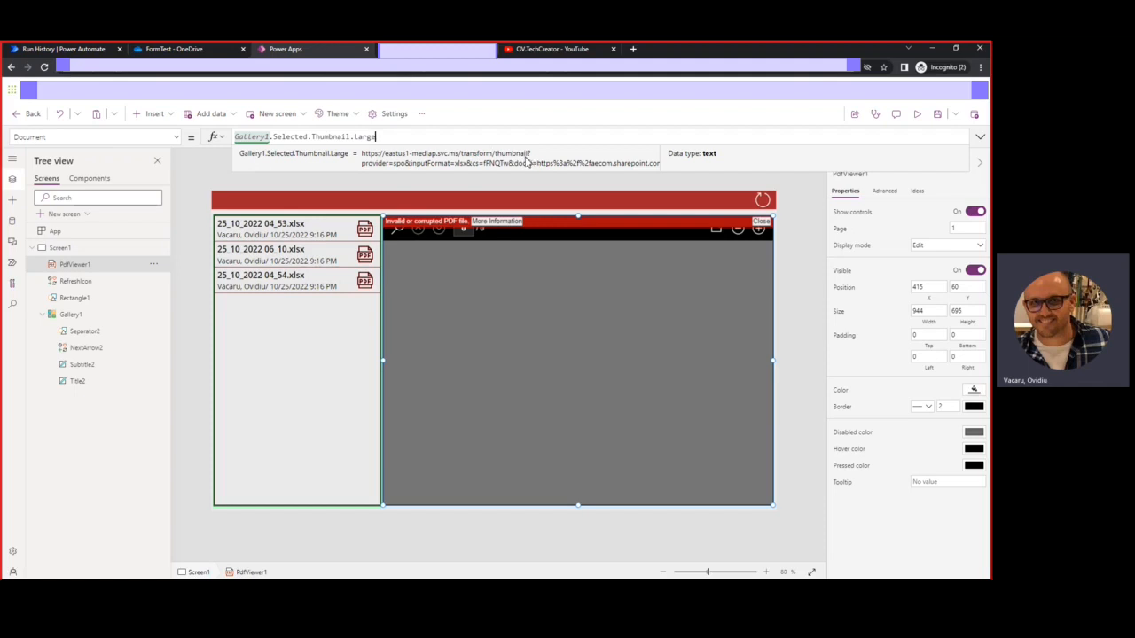
{"action": "double_click", "coordinate": [237, 138]}
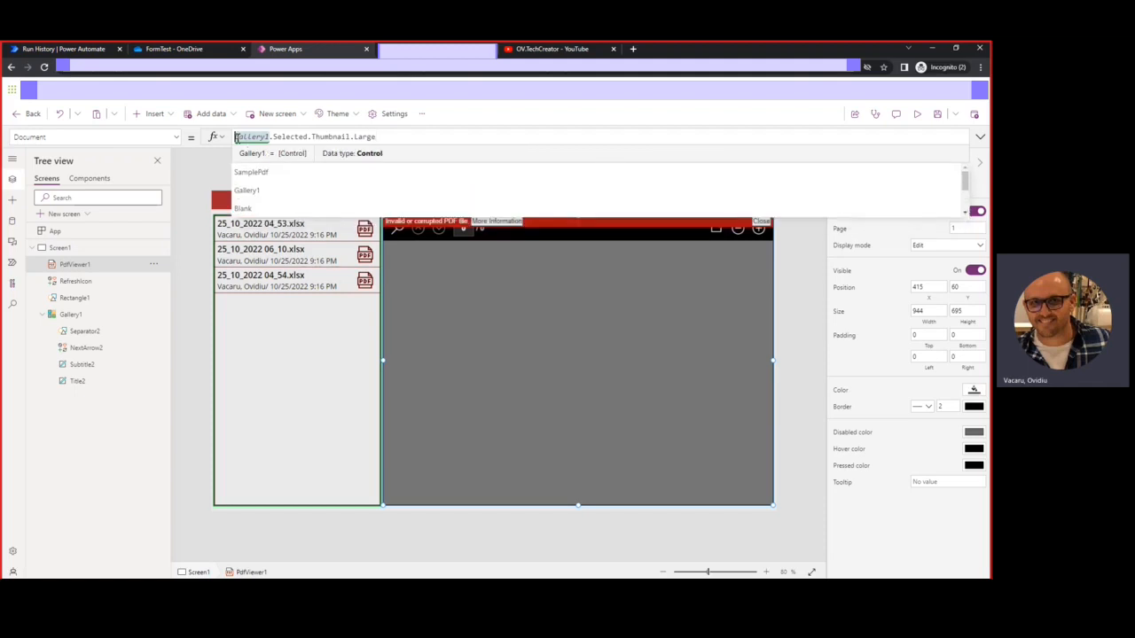
Wrap the Document formula in Substitute(..., "/thumbnail", "/pdf") and preview the app
{"action": "left_click", "coordinate": [236, 137]}
{"action": "type", "text": "su"}
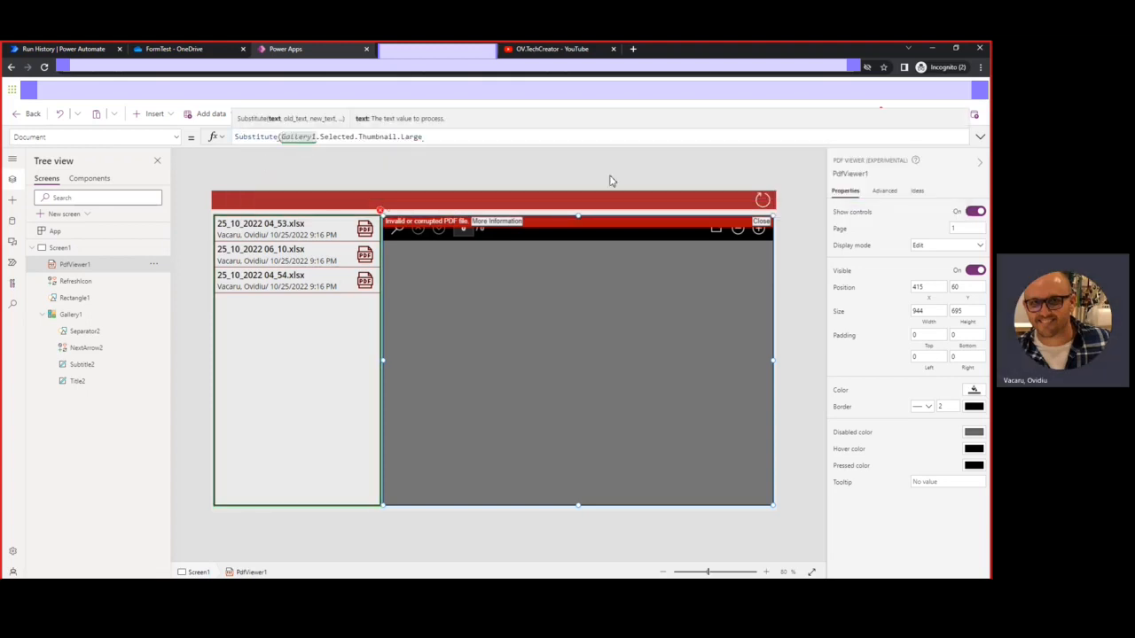
{"action": "left_click", "coordinate": [431, 139]}
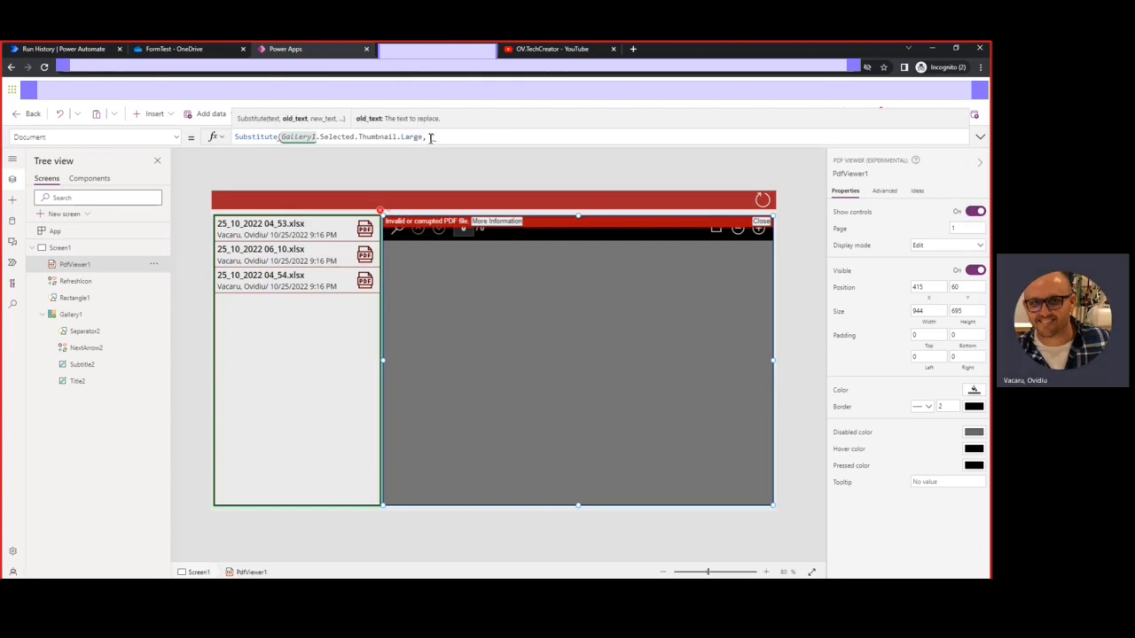
{"action": "double_click", "coordinate": [377, 137]}
{"action": "key", "text": "ctrl+c"}
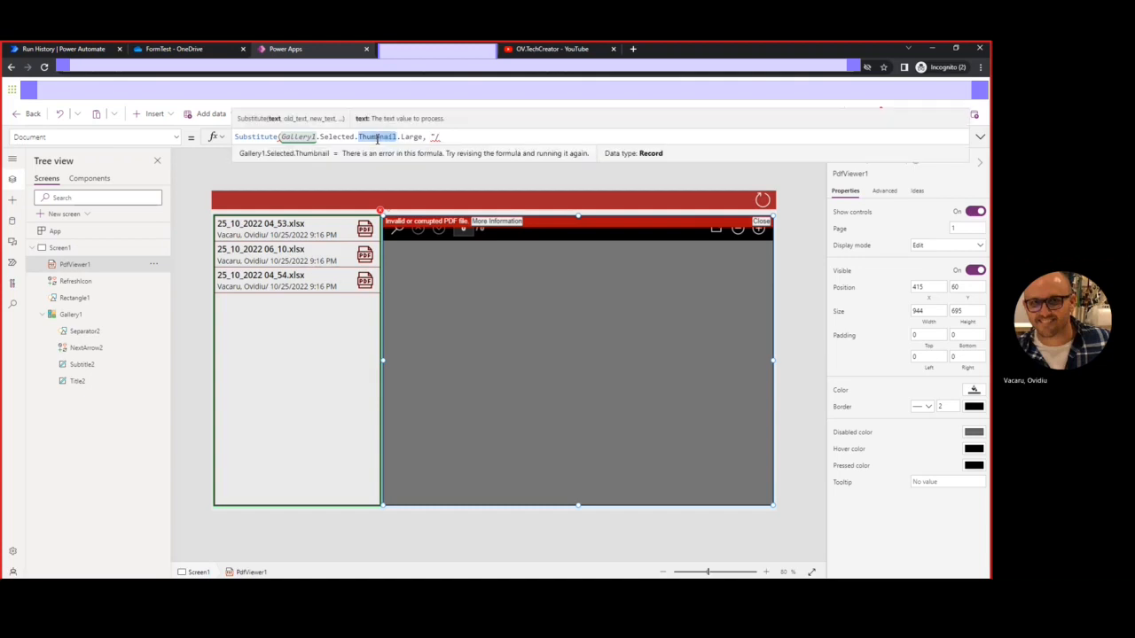
{"action": "left_click", "coordinate": [440, 137]}
{"action": "key", "text": "ctrl+v"}
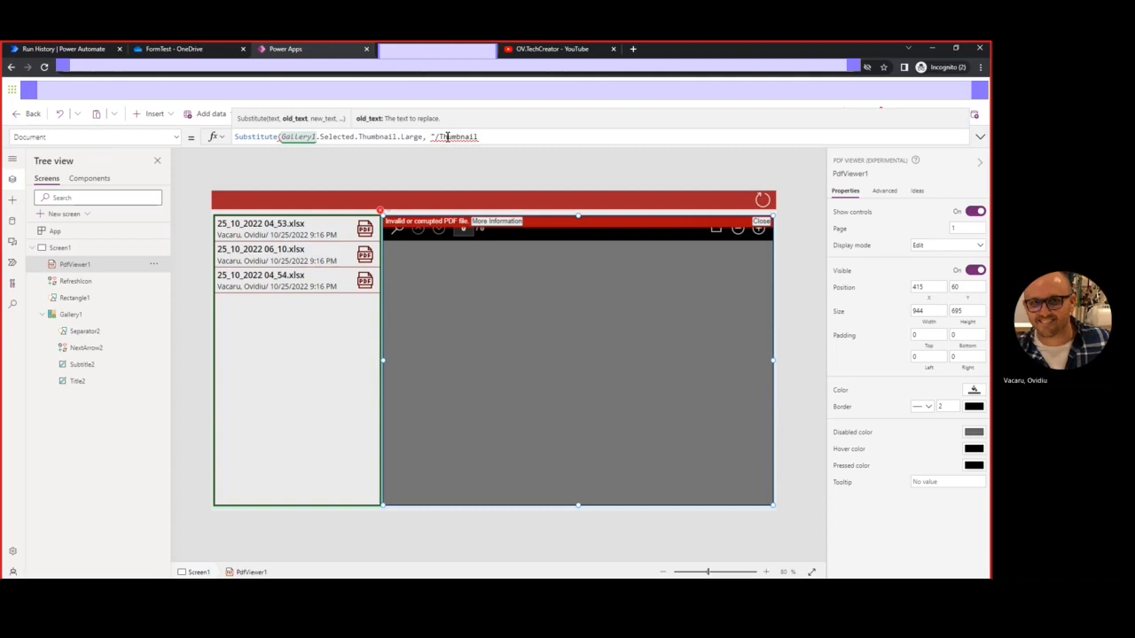
{"action": "left_click", "coordinate": [446, 137]}
{"action": "key", "text": "BackSpace"}
{"action": "type", "text": "t"}
{"action": "left_click", "coordinate": [492, 139]}
{"action": "type", "text": "\", "}
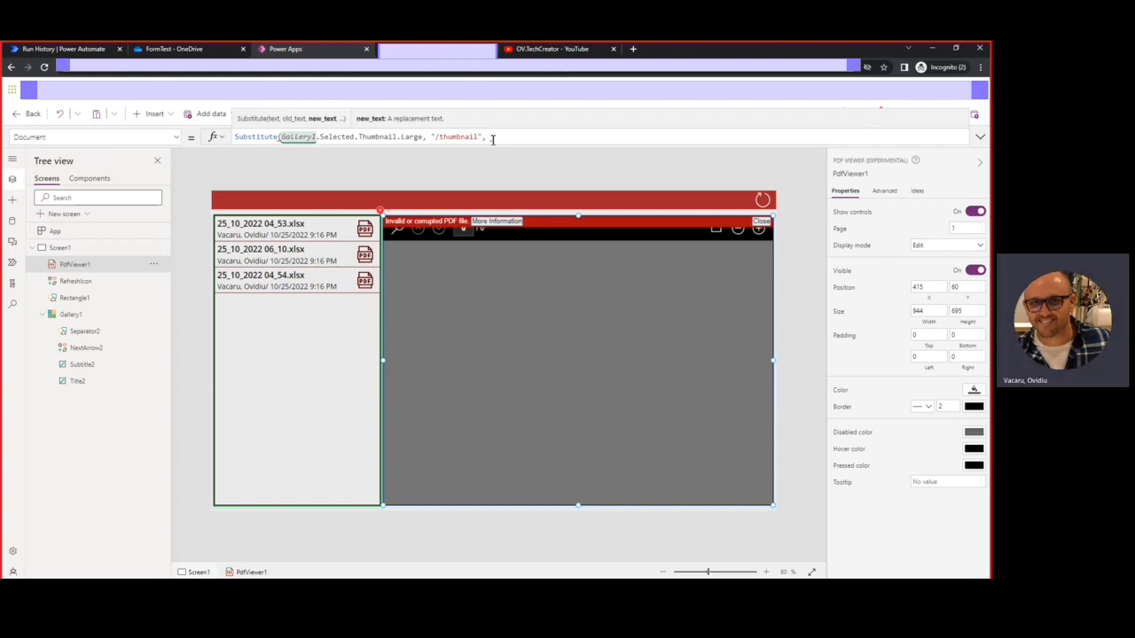
{"action": "type", "text": "\"/pdf\""}
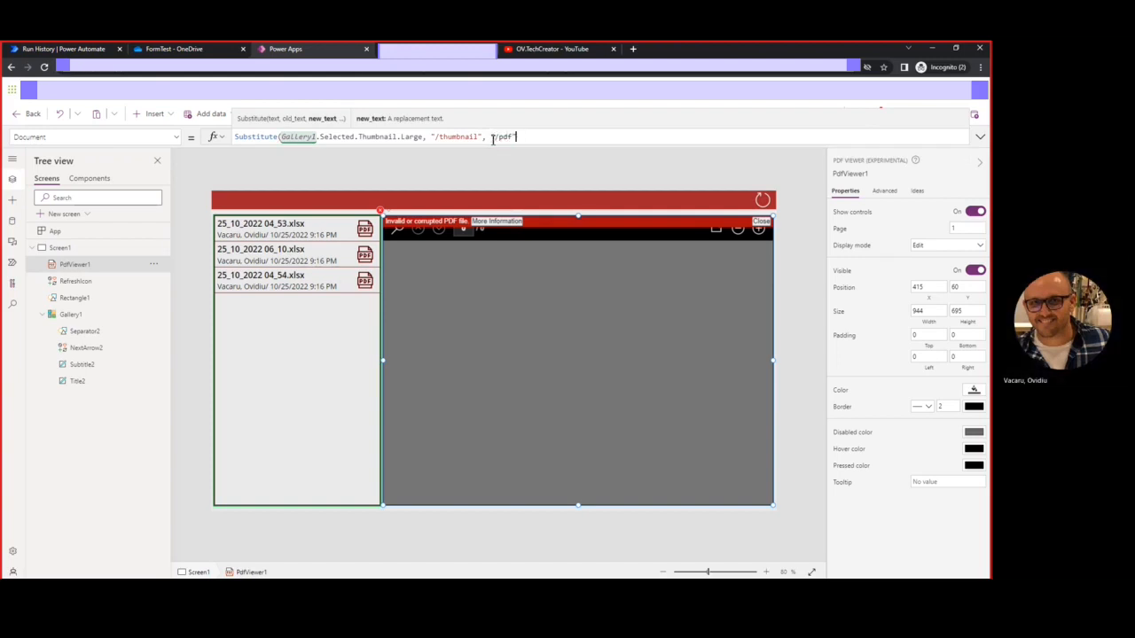
{"action": "type", "text": ")"}
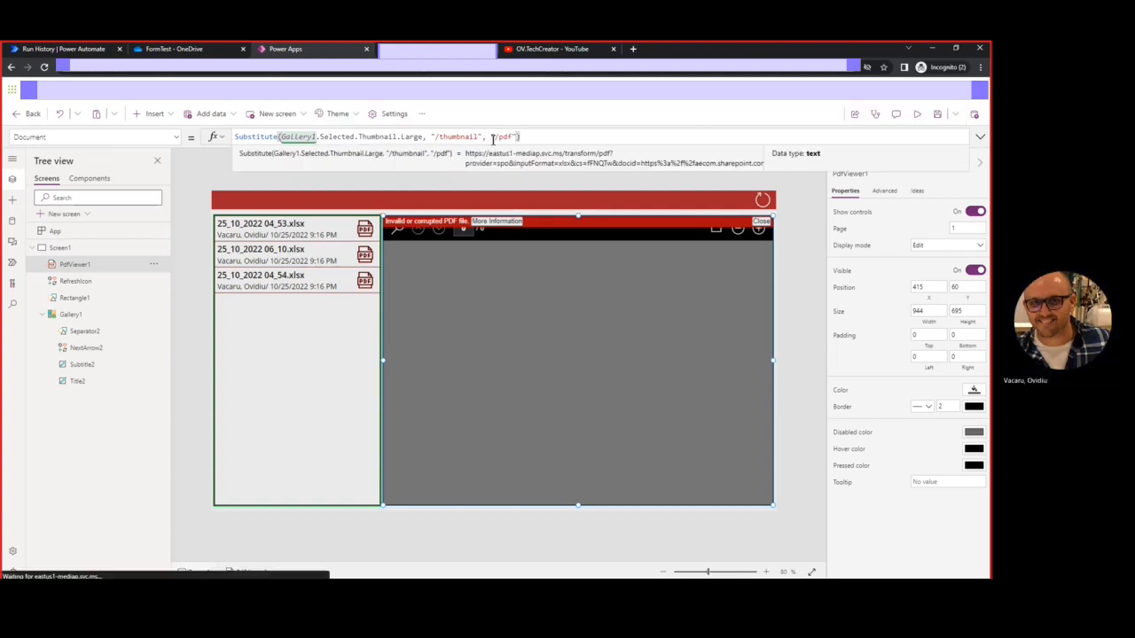
{"action": "left_click", "coordinate": [917, 115]}
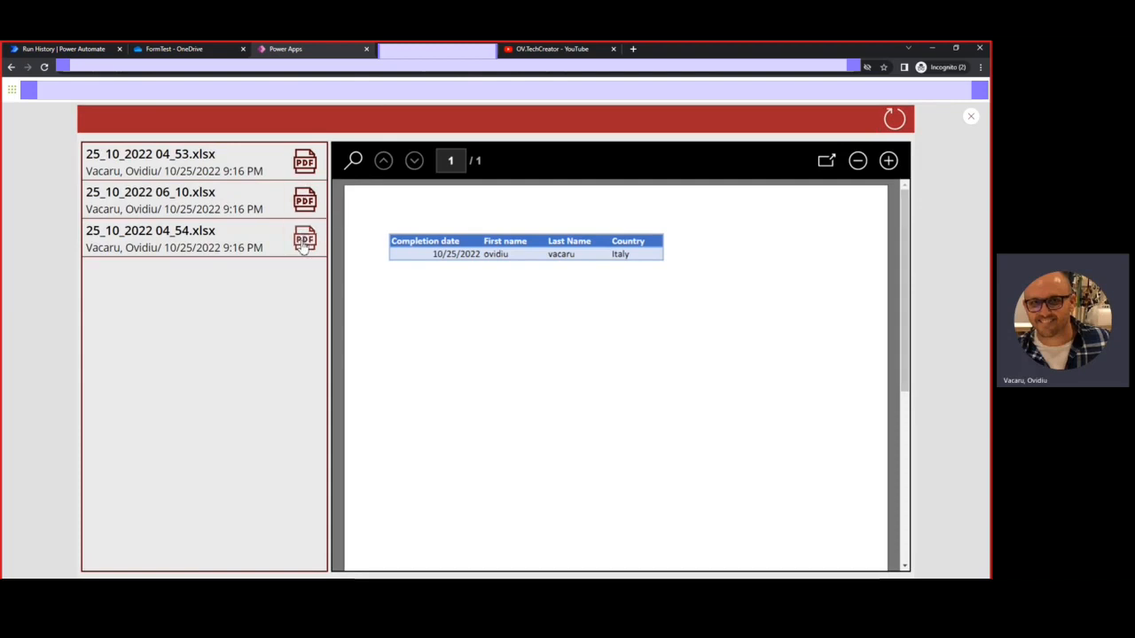
Switch between the 06_10 and 04_53 files in preview, then pop the PDF out to a new tab
{"action": "left_click", "coordinate": [306, 200]}
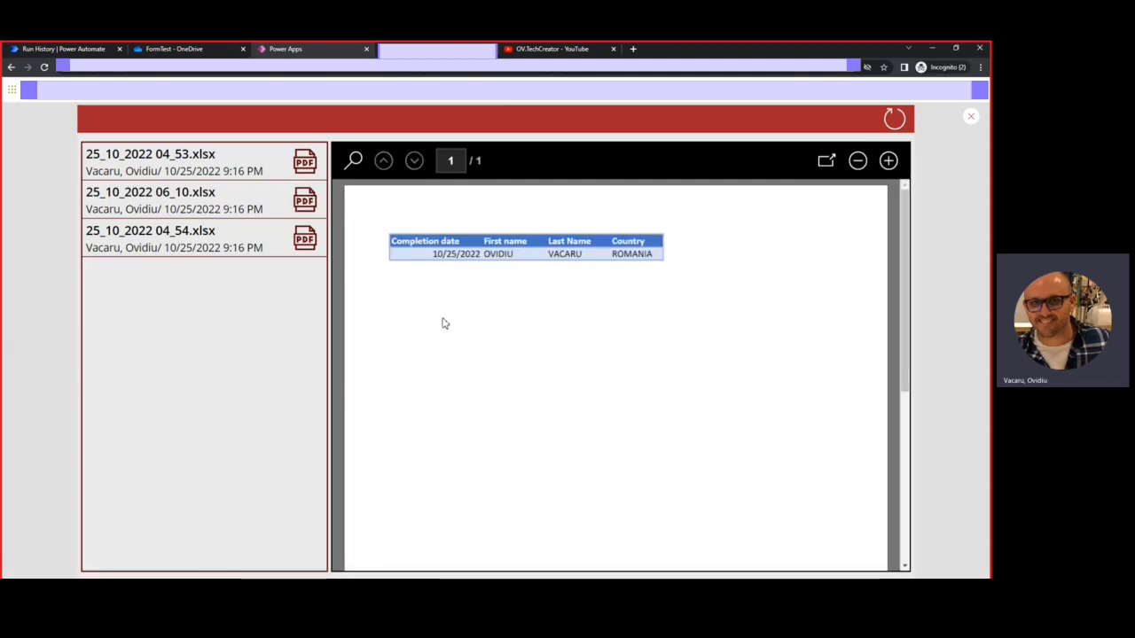
{"action": "left_click", "coordinate": [312, 204]}
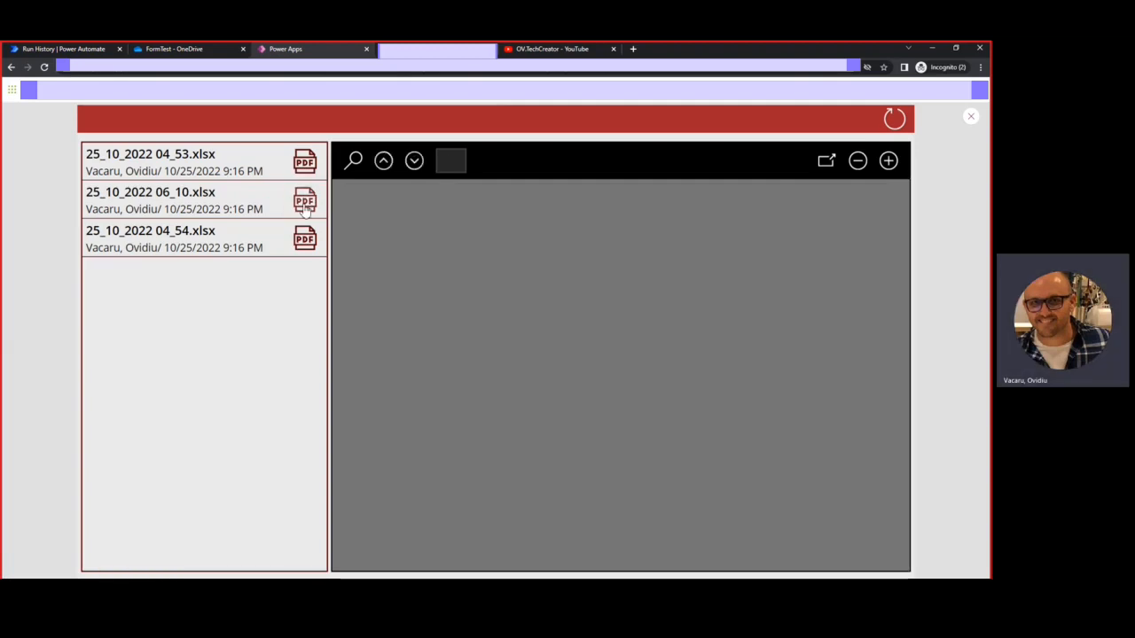
{"action": "left_click", "coordinate": [308, 172]}
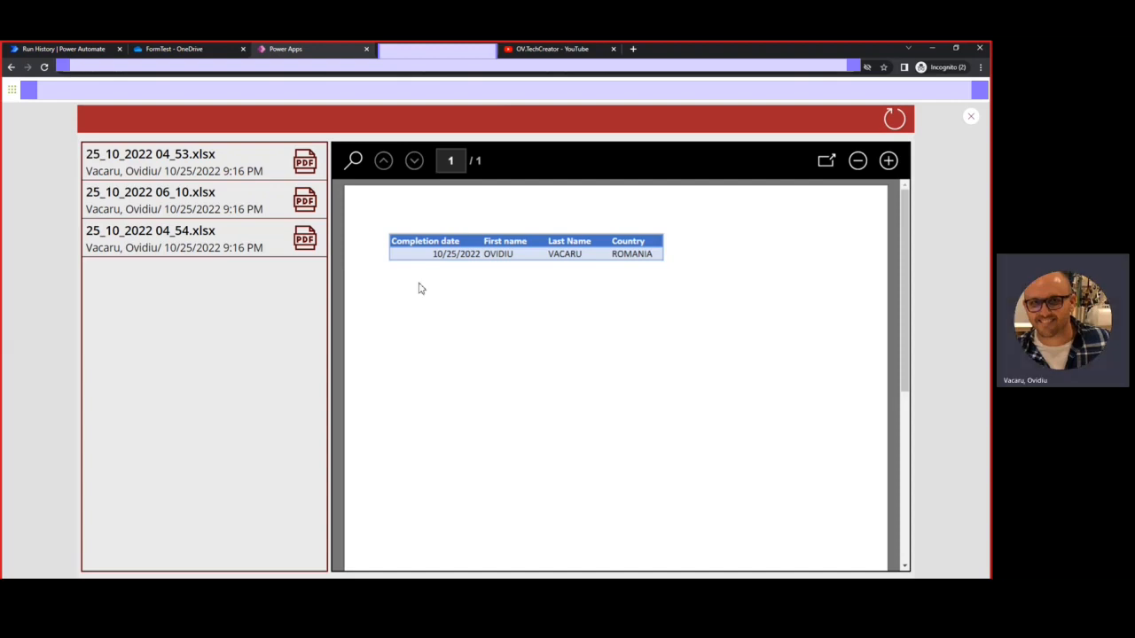
{"action": "left_click", "coordinate": [970, 122]}
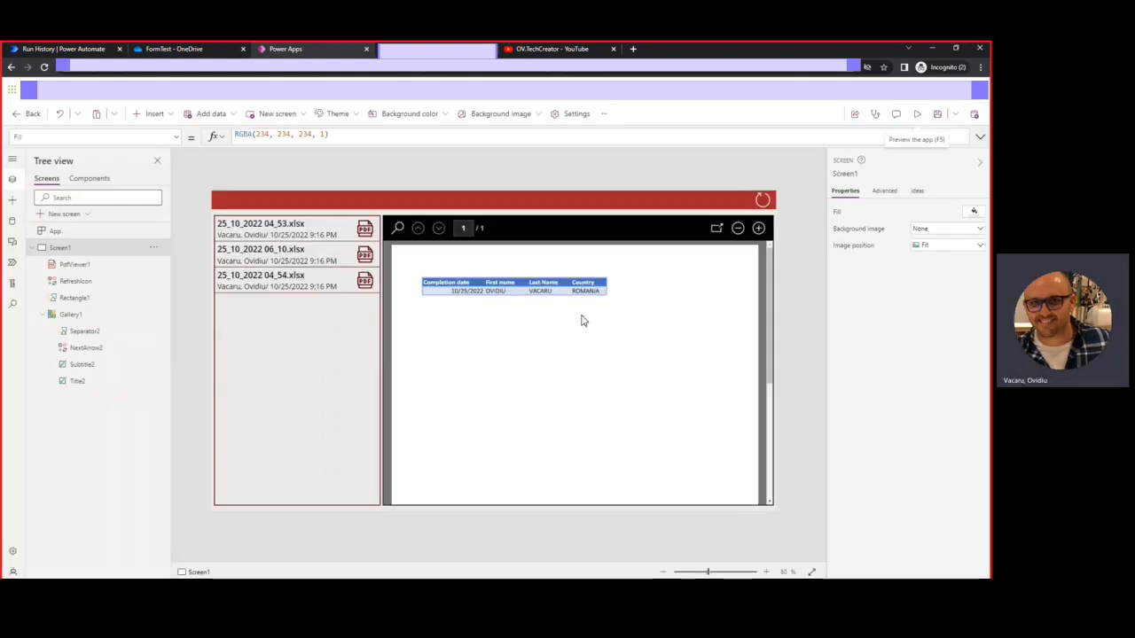
{"action": "left_click", "coordinate": [918, 119]}
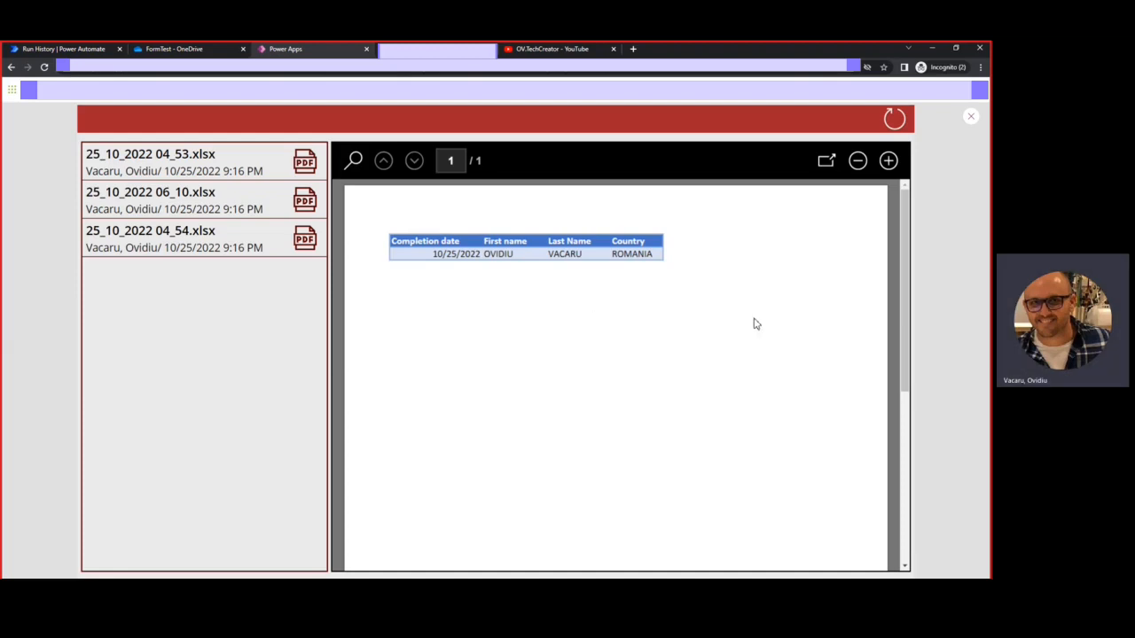
{"action": "left_click", "coordinate": [825, 164]}
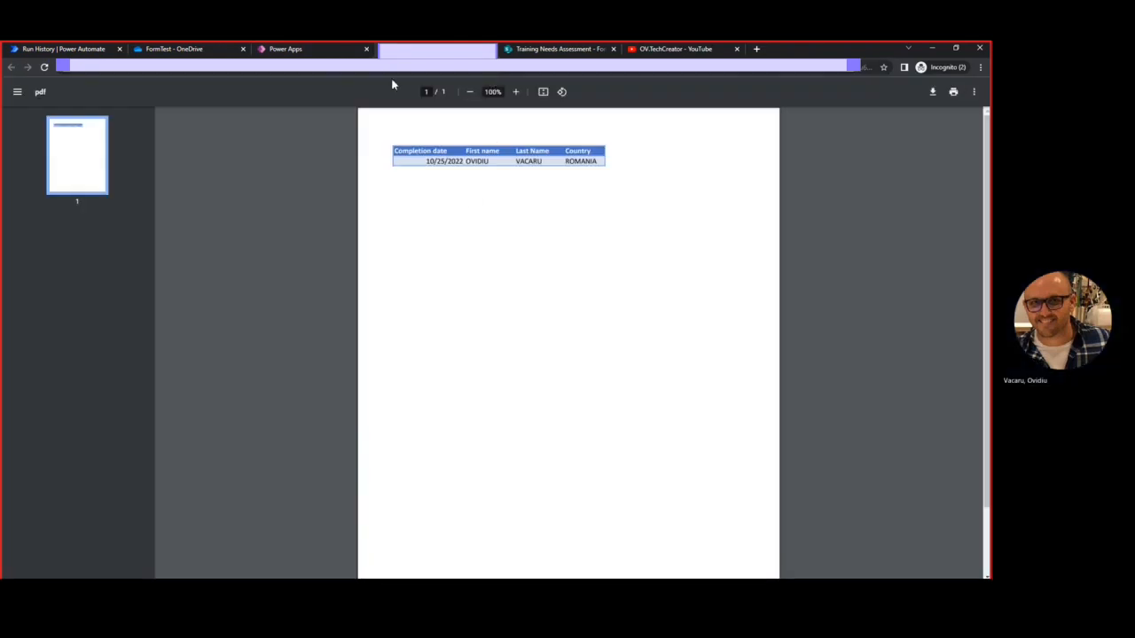
Start downloading the PDF, cancel the Save As dialog, and close the PDF tab
{"action": "left_click", "coordinate": [932, 93]}
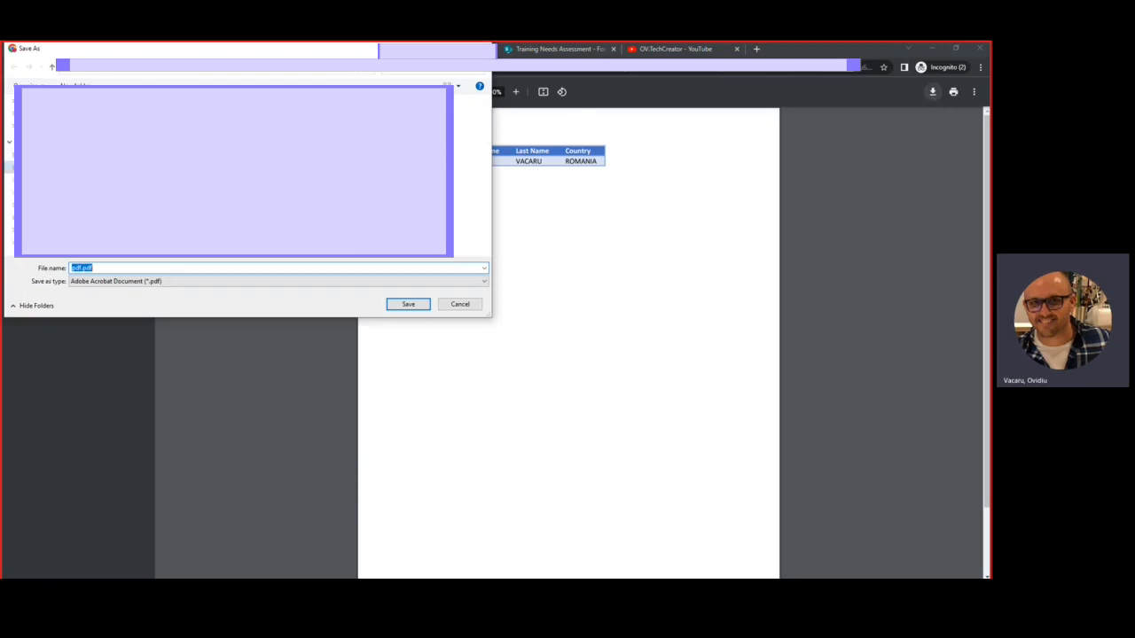
{"action": "left_click", "coordinate": [461, 304]}
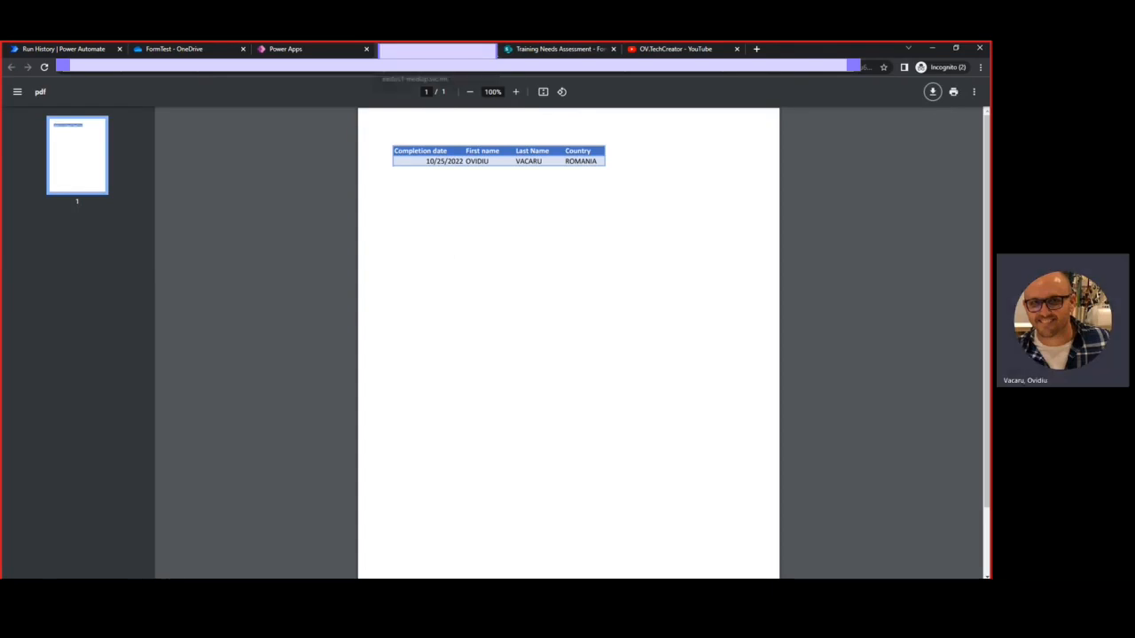
{"action": "key", "text": "ctrl+w"}
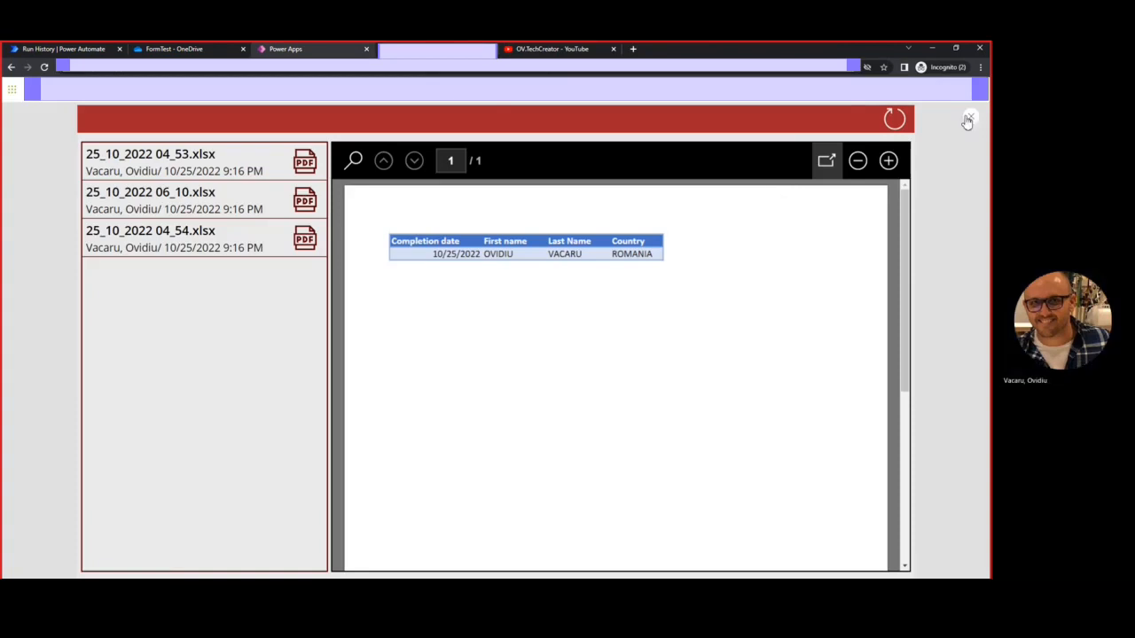
Preview the 06_10 and 04_54 files, then lower the PDF viewer's top edge to Y 96
{"action": "left_click", "coordinate": [304, 203]}
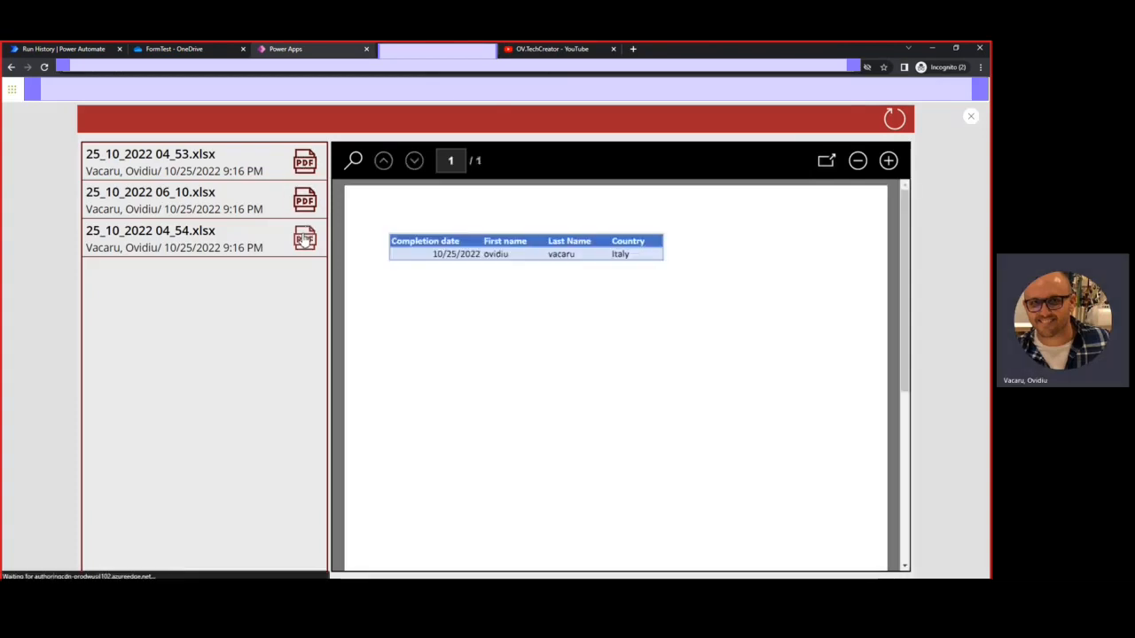
{"action": "left_click", "coordinate": [305, 237]}
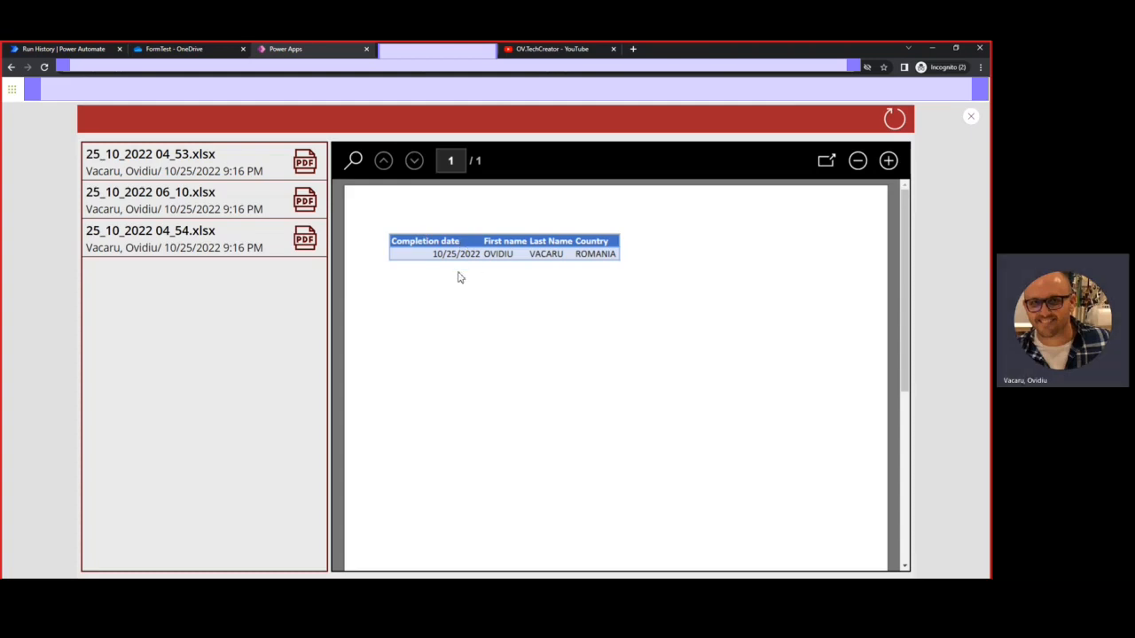
{"action": "left_click", "coordinate": [970, 118]}
{"action": "left_click_drag", "start_coordinate": [577, 217], "coordinate": [577, 232]}
Insert a text label above the PDF viewer and stretch it across the viewer's full width
{"action": "left_click", "coordinate": [486, 225]}
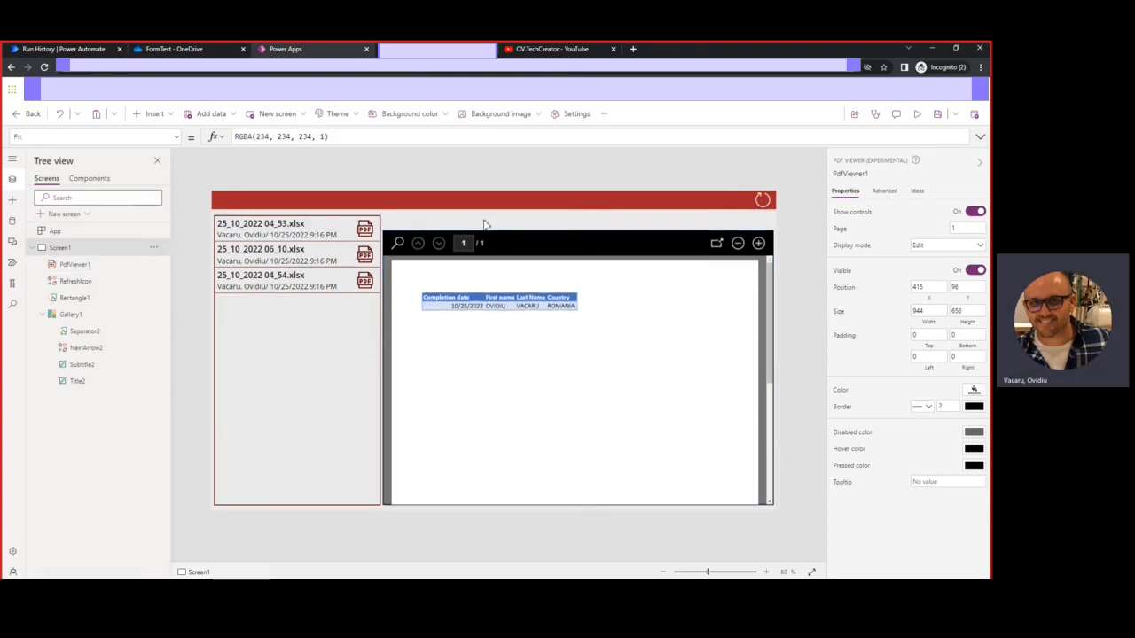
{"action": "left_click", "coordinate": [164, 114]}
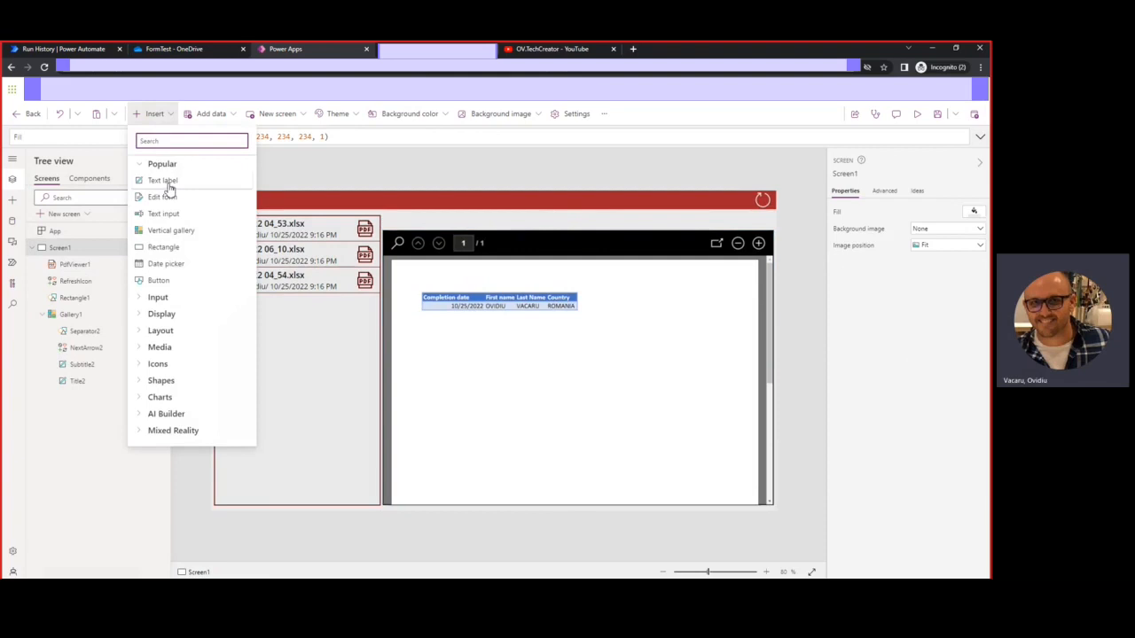
{"action": "key", "text": "Escape"}
{"action": "left_click_drag", "start_coordinate": [252, 217], "coordinate": [406, 223]}
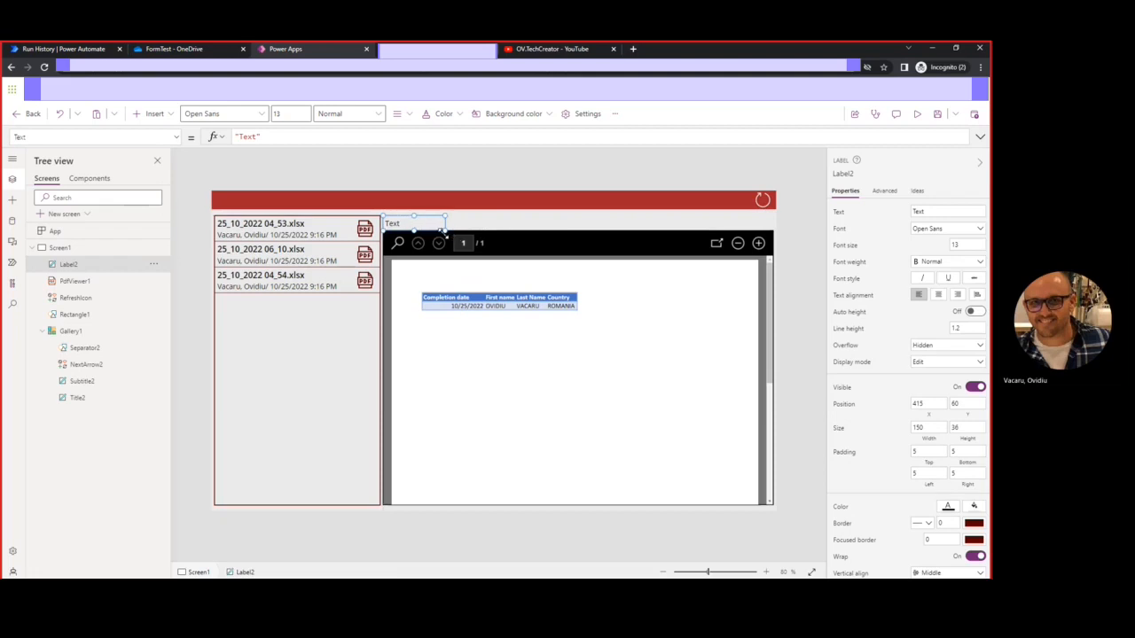
{"action": "left_click_drag", "start_coordinate": [445, 229], "coordinate": [776, 233]}
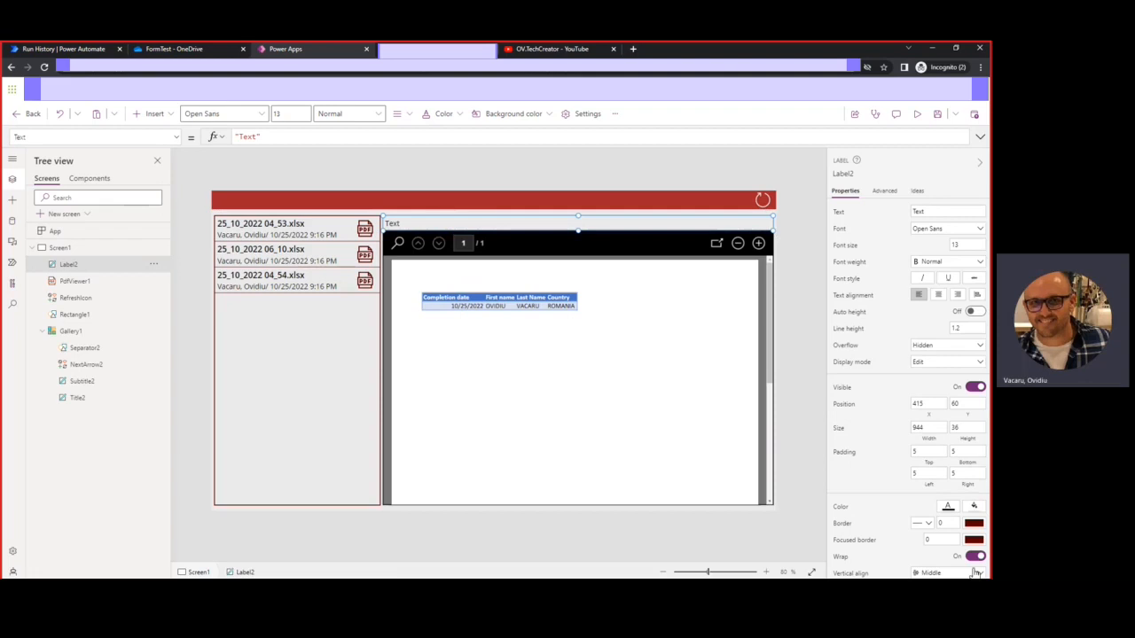
Give the label a 2-pixel border and bold font weight
{"action": "left_click", "coordinate": [951, 523]}
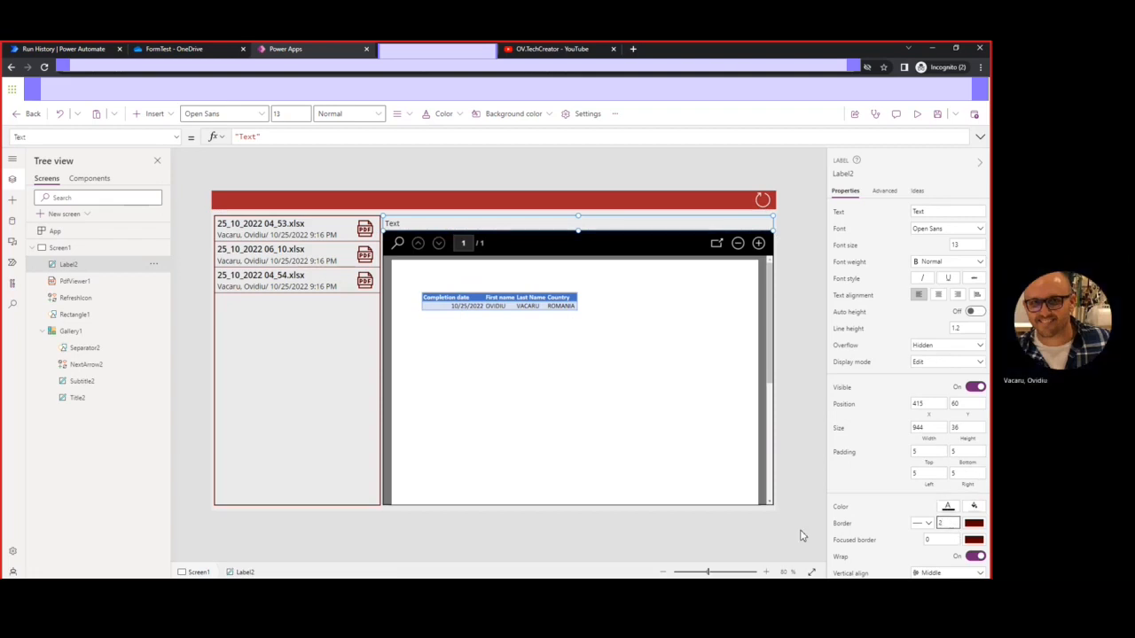
{"action": "left_click", "coordinate": [854, 483]}
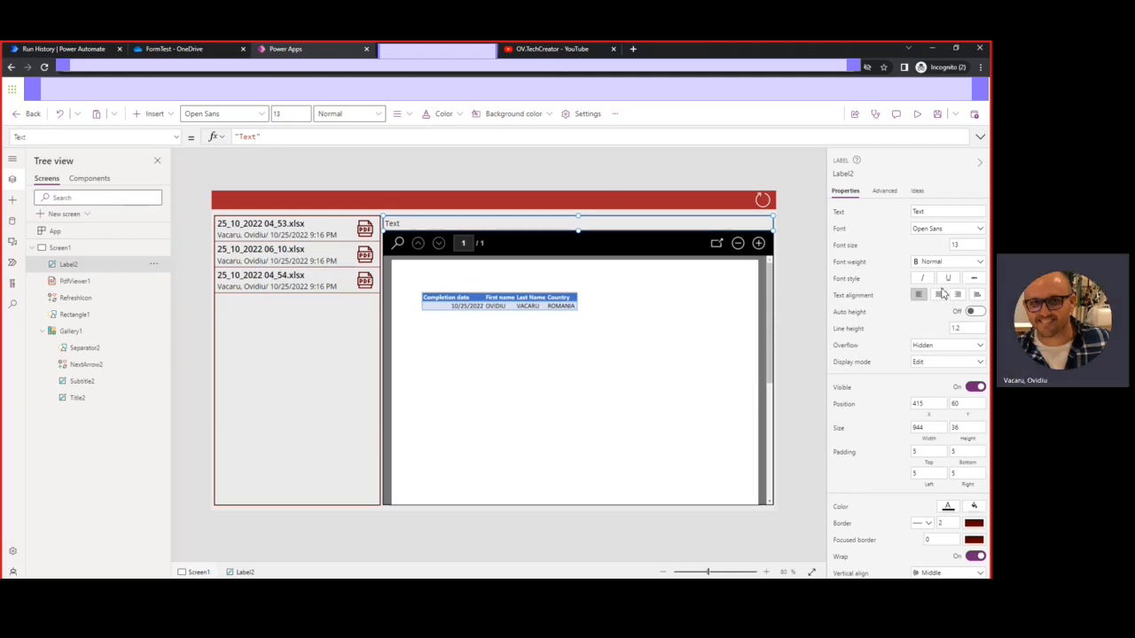
{"action": "left_click", "coordinate": [931, 262]}
{"action": "left_click", "coordinate": [926, 276]}
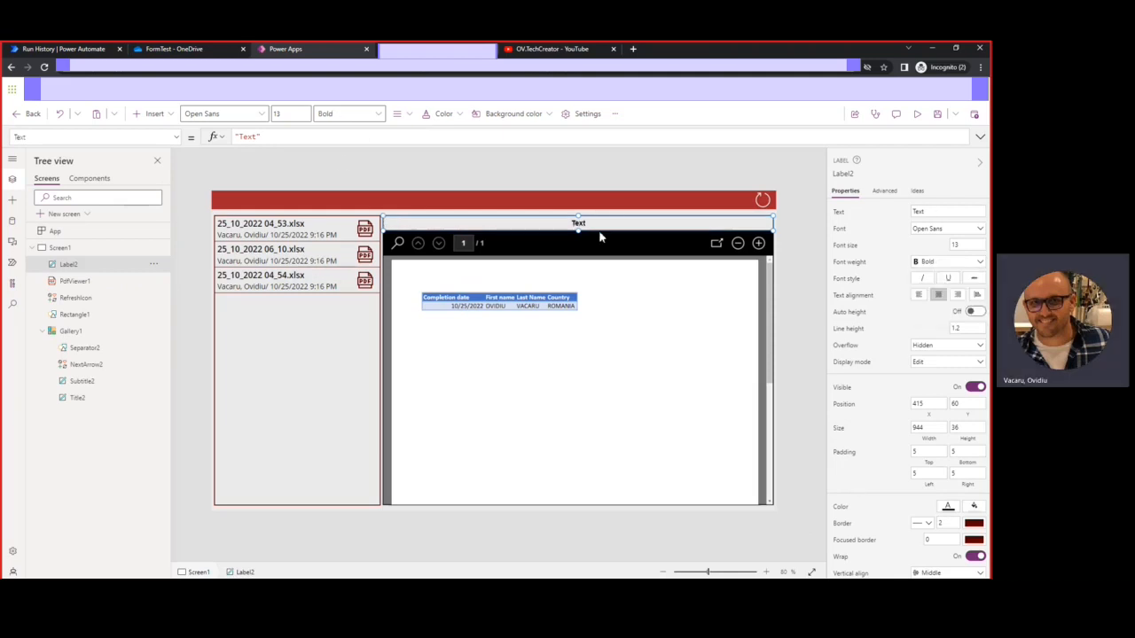
{"action": "left_click_drag", "start_coordinate": [284, 139], "coordinate": [222, 145]}
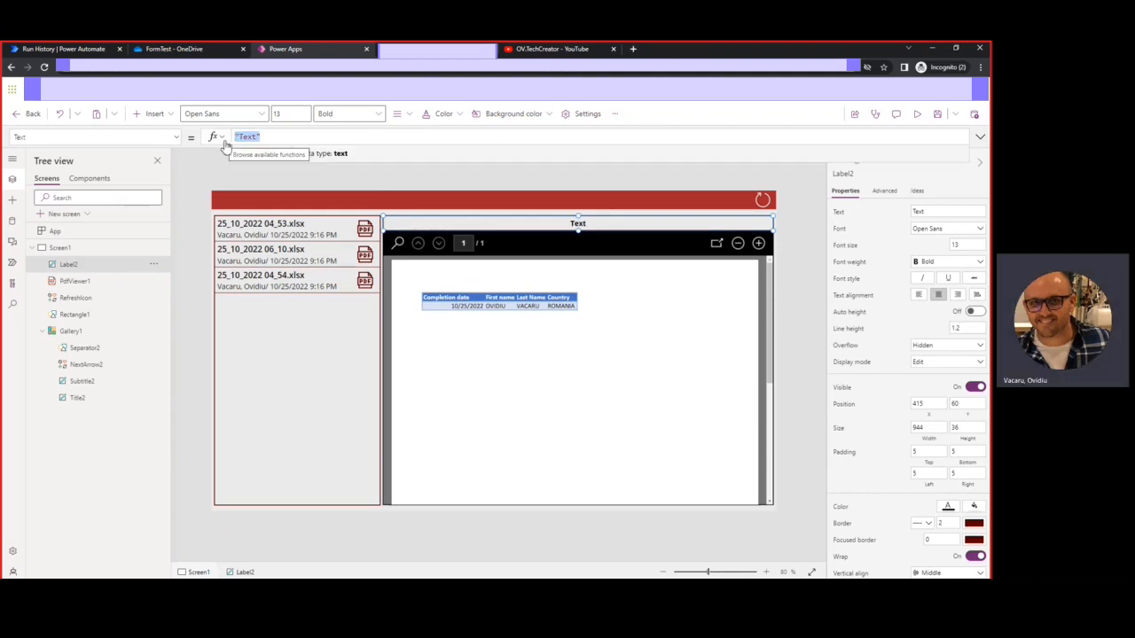
Set the label's Text to Gallery1.Selected.'File name with extension' and run the app in preview
{"action": "type", "text": "gALL"}
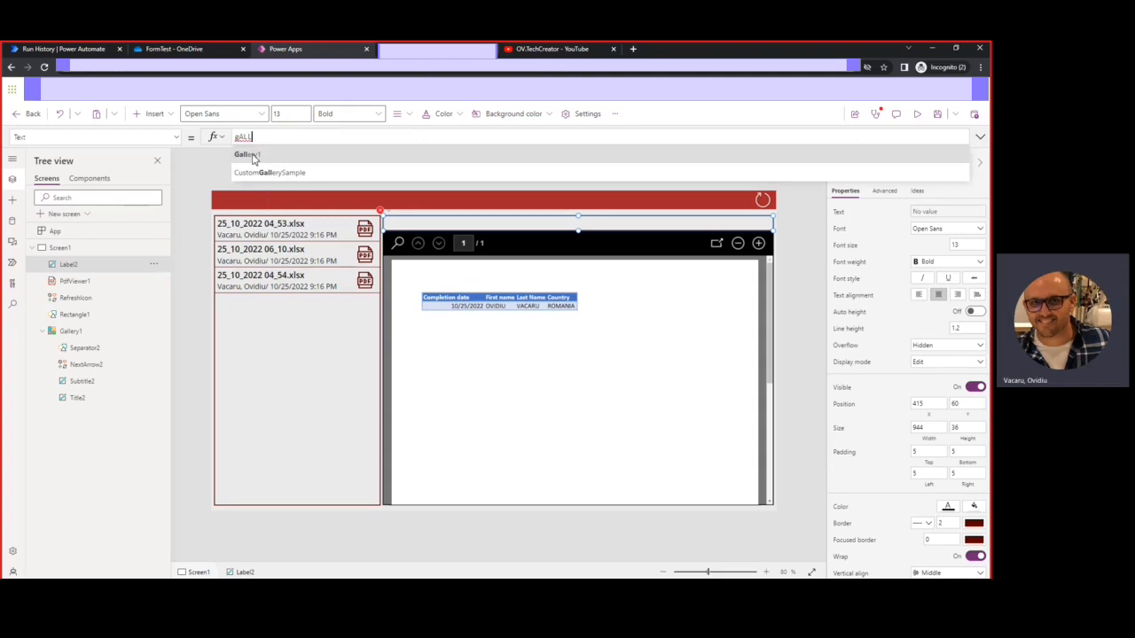
{"action": "left_click", "coordinate": [251, 155]}
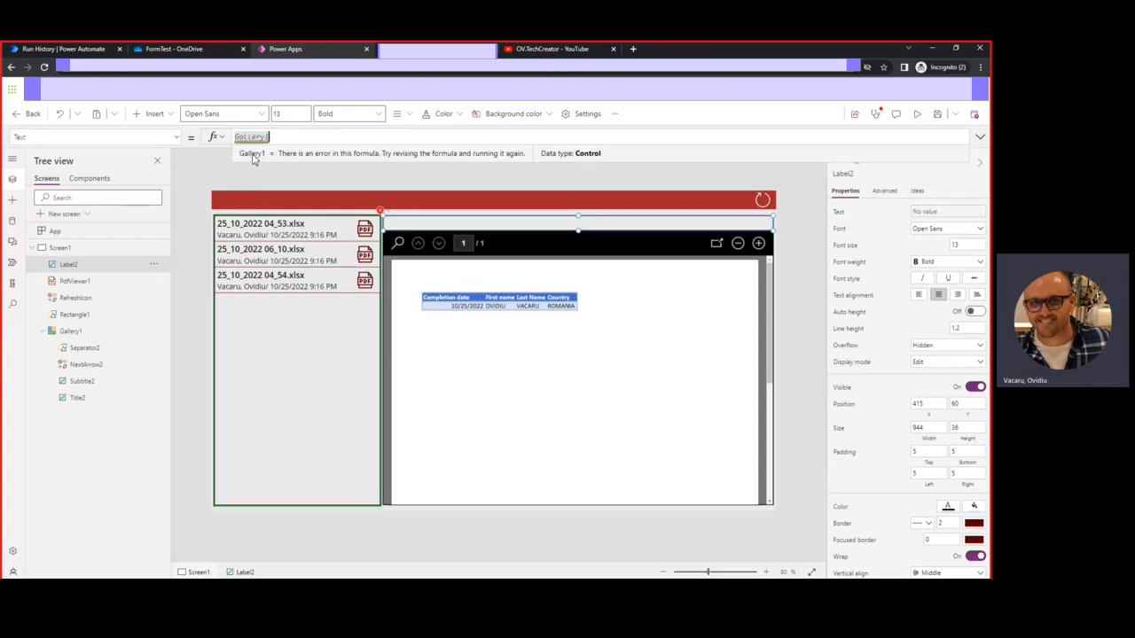
{"action": "type", "text": ".SE"}
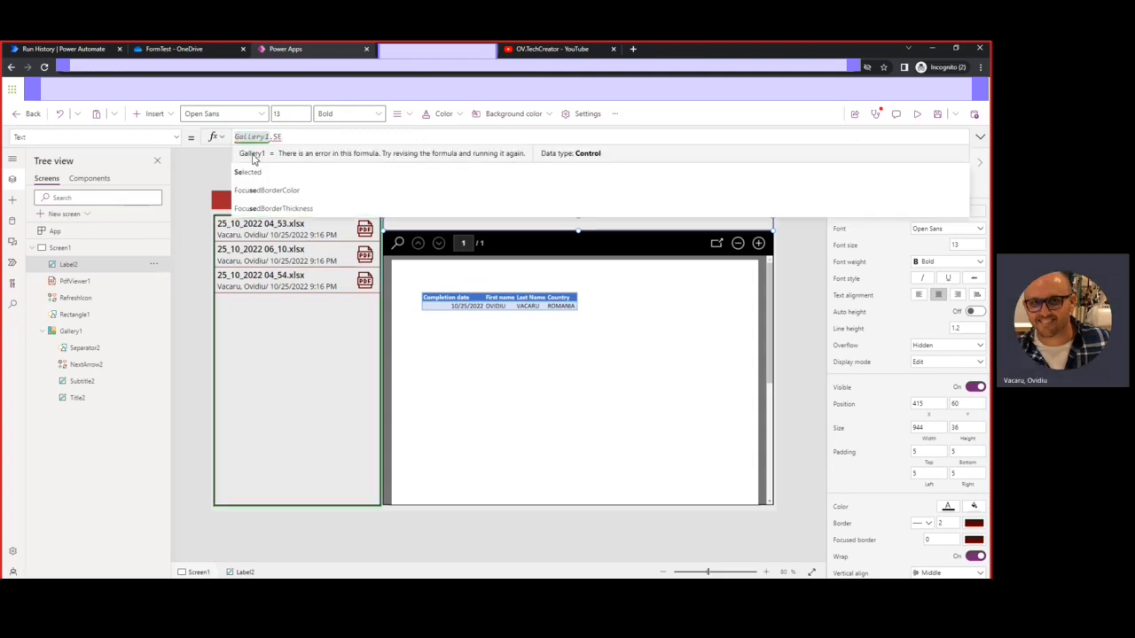
{"action": "left_click", "coordinate": [266, 155]}
{"action": "type", "text": "."}
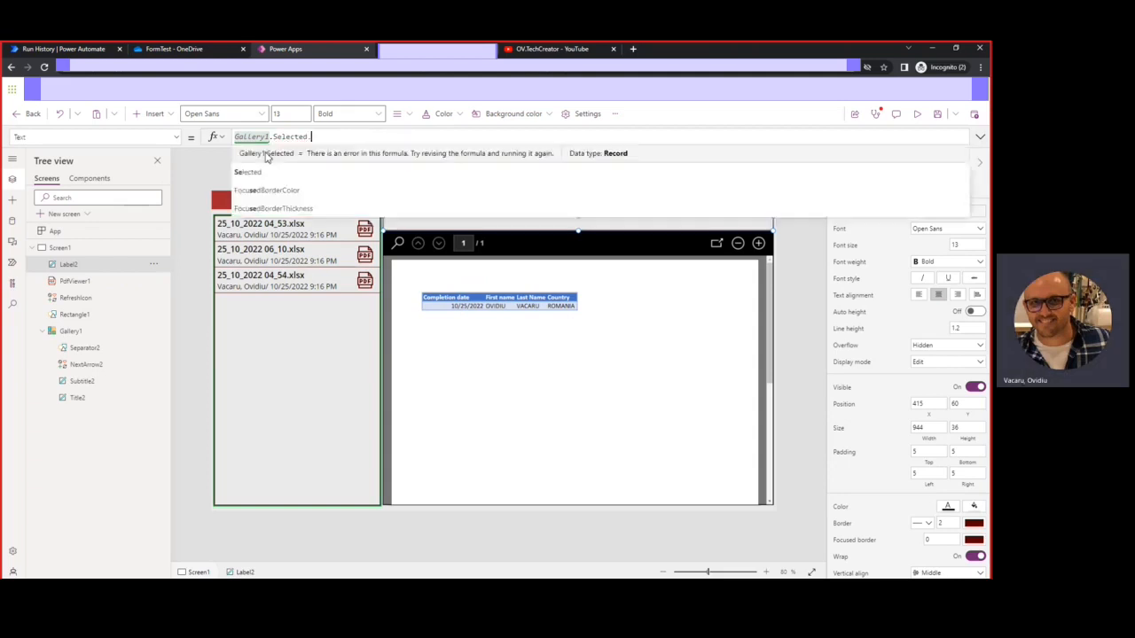
{"action": "type", "text": "FILE"}
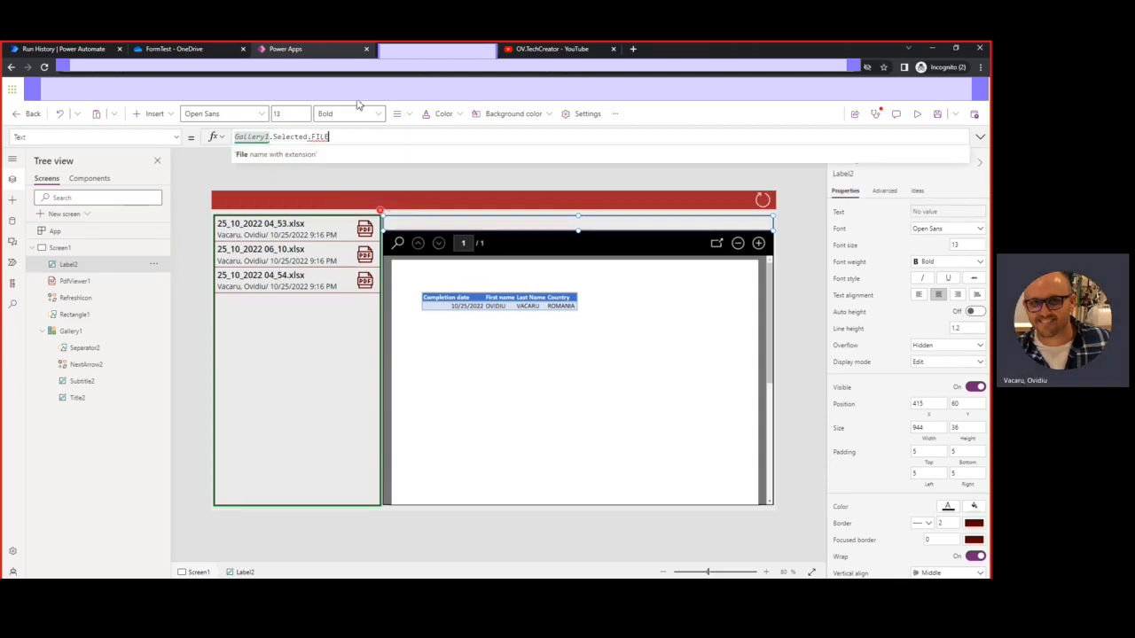
{"action": "left_click", "coordinate": [280, 156]}
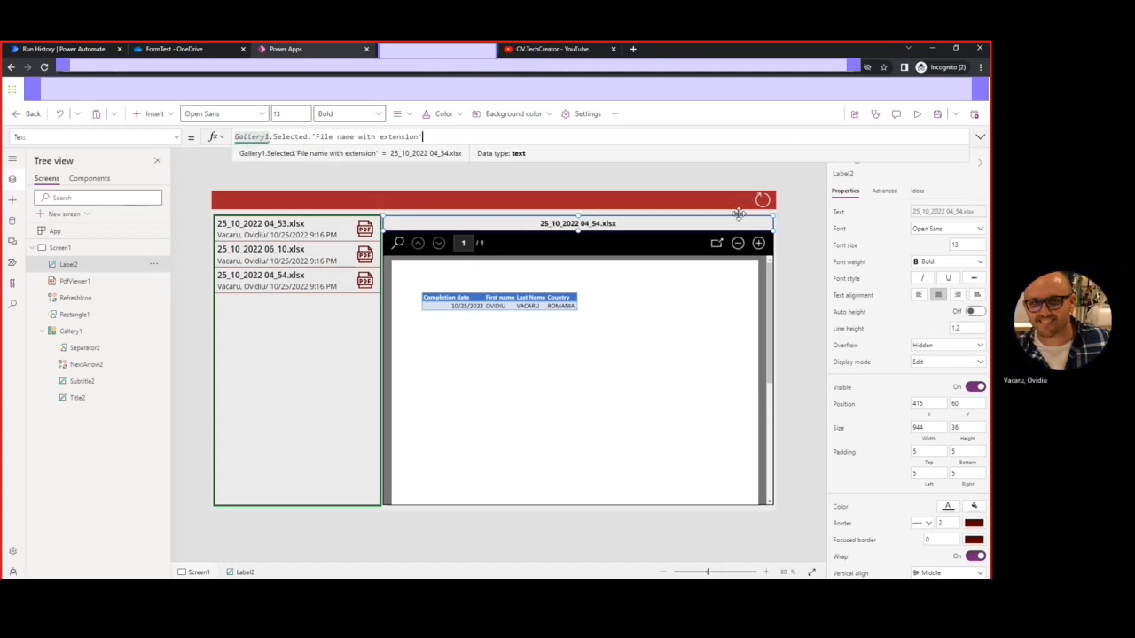
{"action": "left_click", "coordinate": [916, 113]}
{"action": "left_click", "coordinate": [309, 164]}
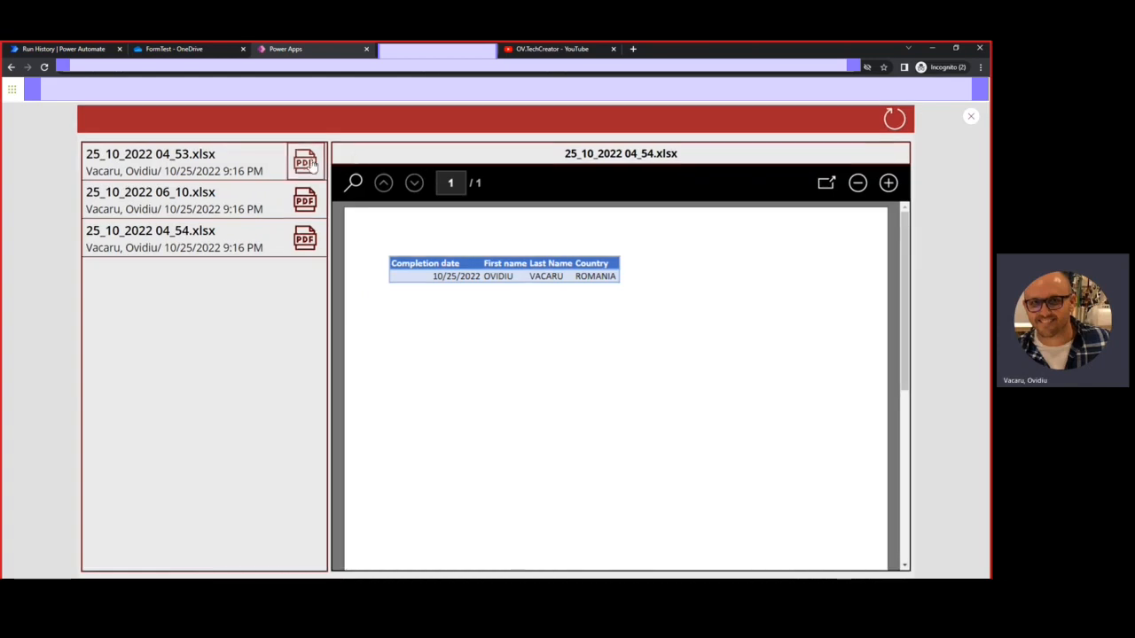
{"action": "left_click", "coordinate": [310, 205]}
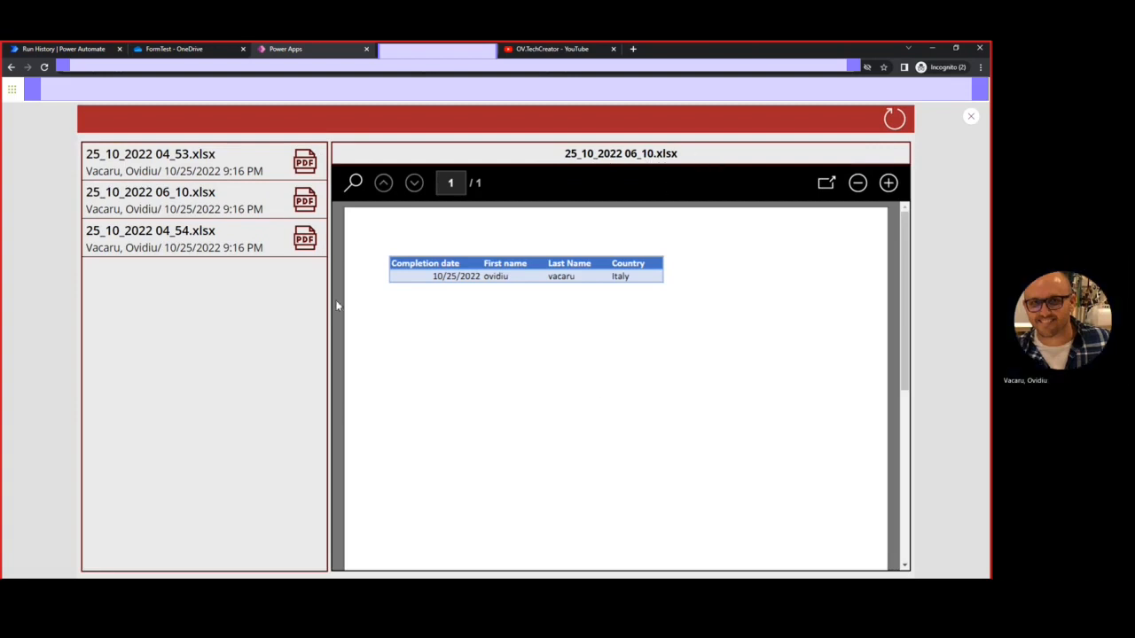
{"action": "left_click", "coordinate": [306, 167]}
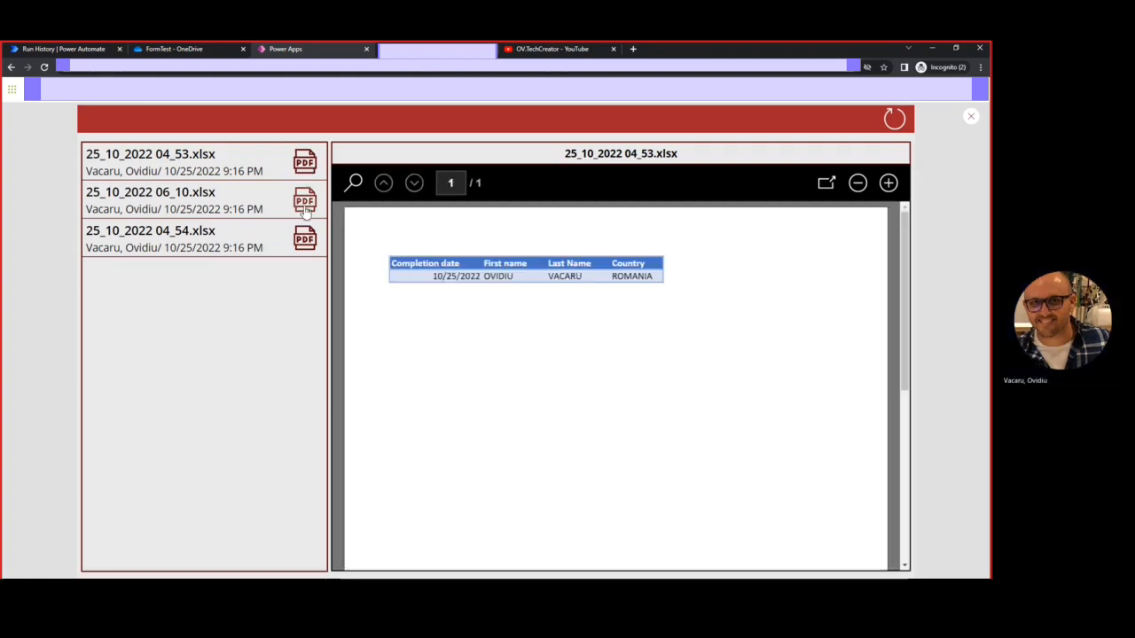
{"action": "left_click", "coordinate": [305, 204]}
{"action": "left_click", "coordinate": [305, 247]}
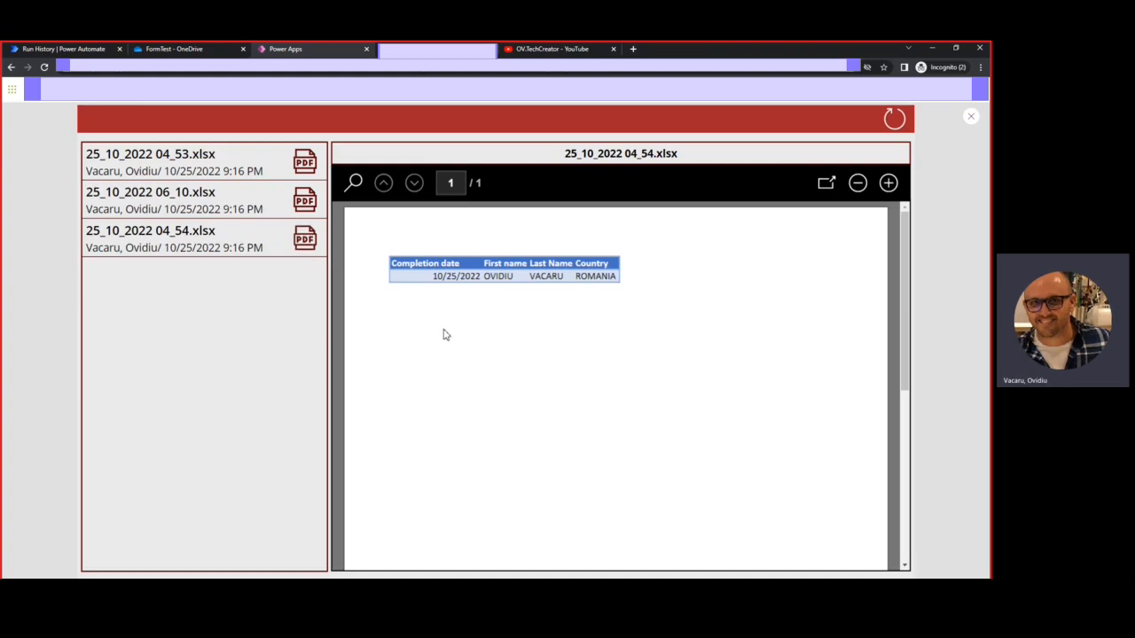
{"action": "left_click", "coordinate": [538, 51]}
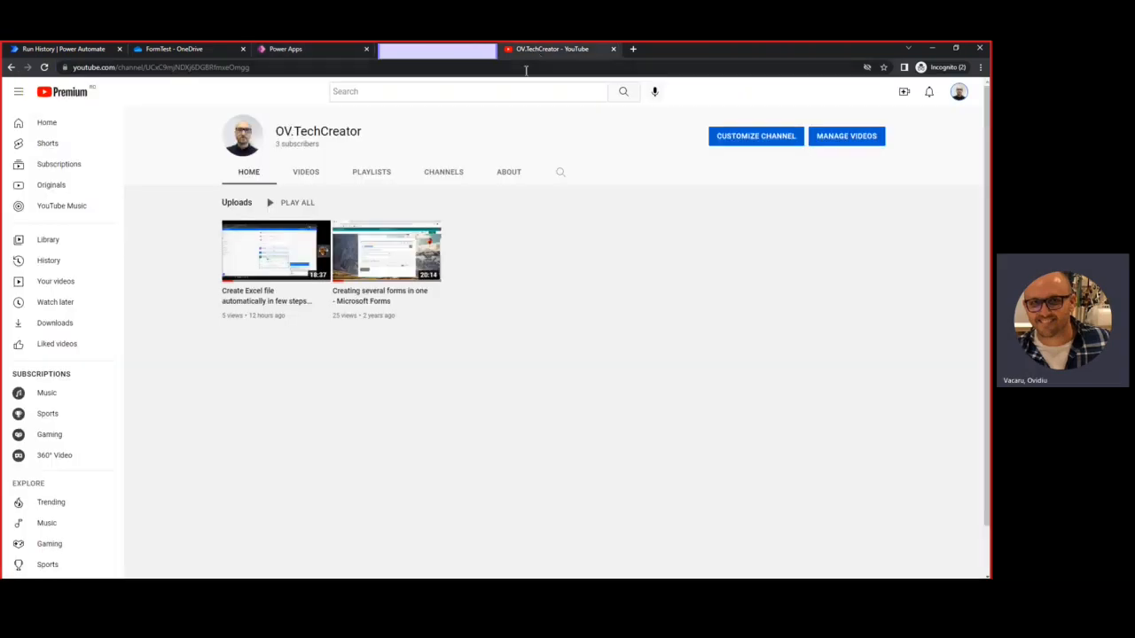
{"action": "left_click", "coordinate": [304, 50]}
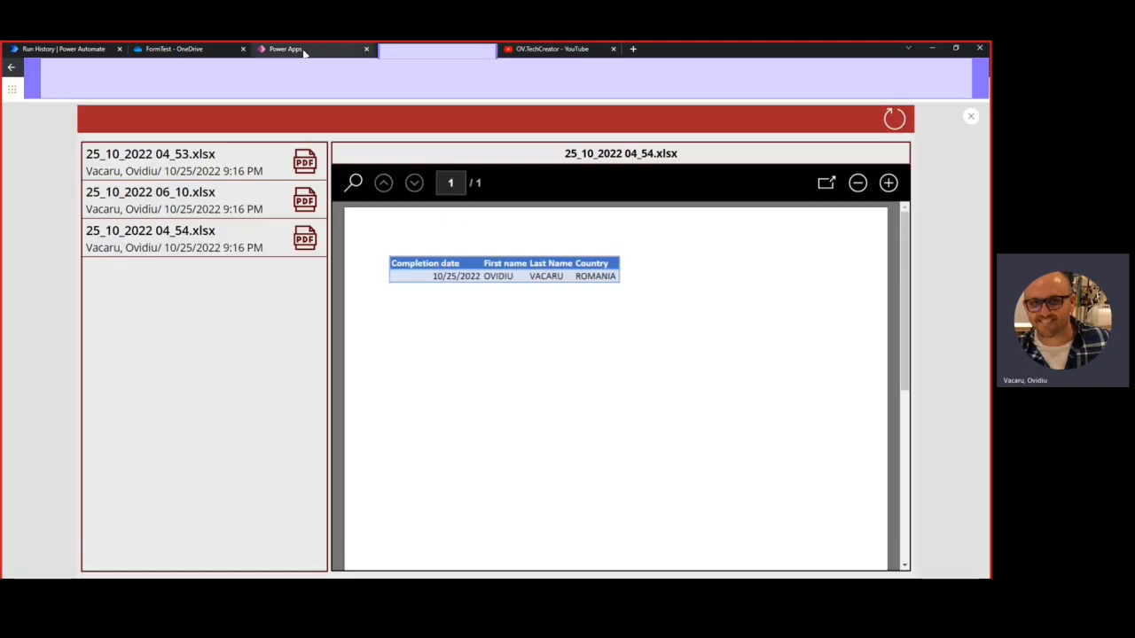